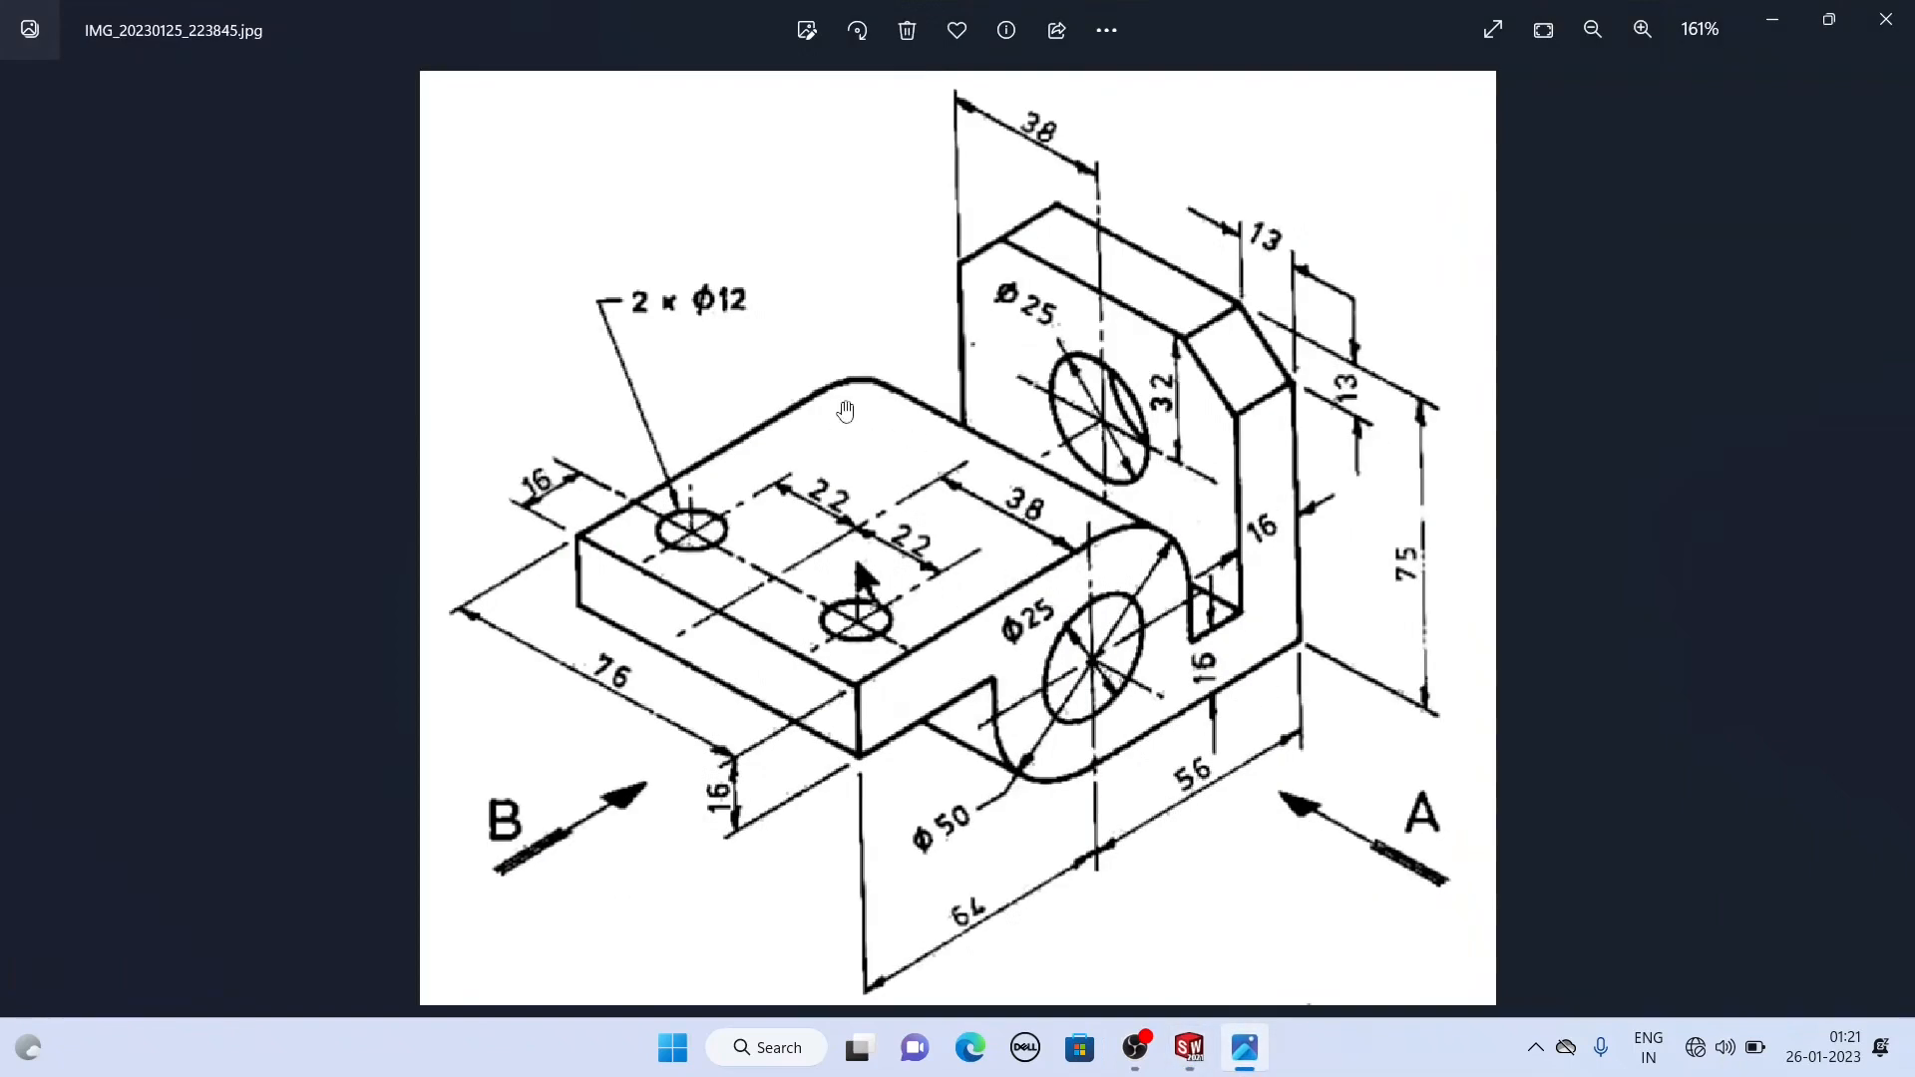
# Step: Switch to SOLIDWORKS and close the open Part1lk document
pyautogui.click(1766, 14)
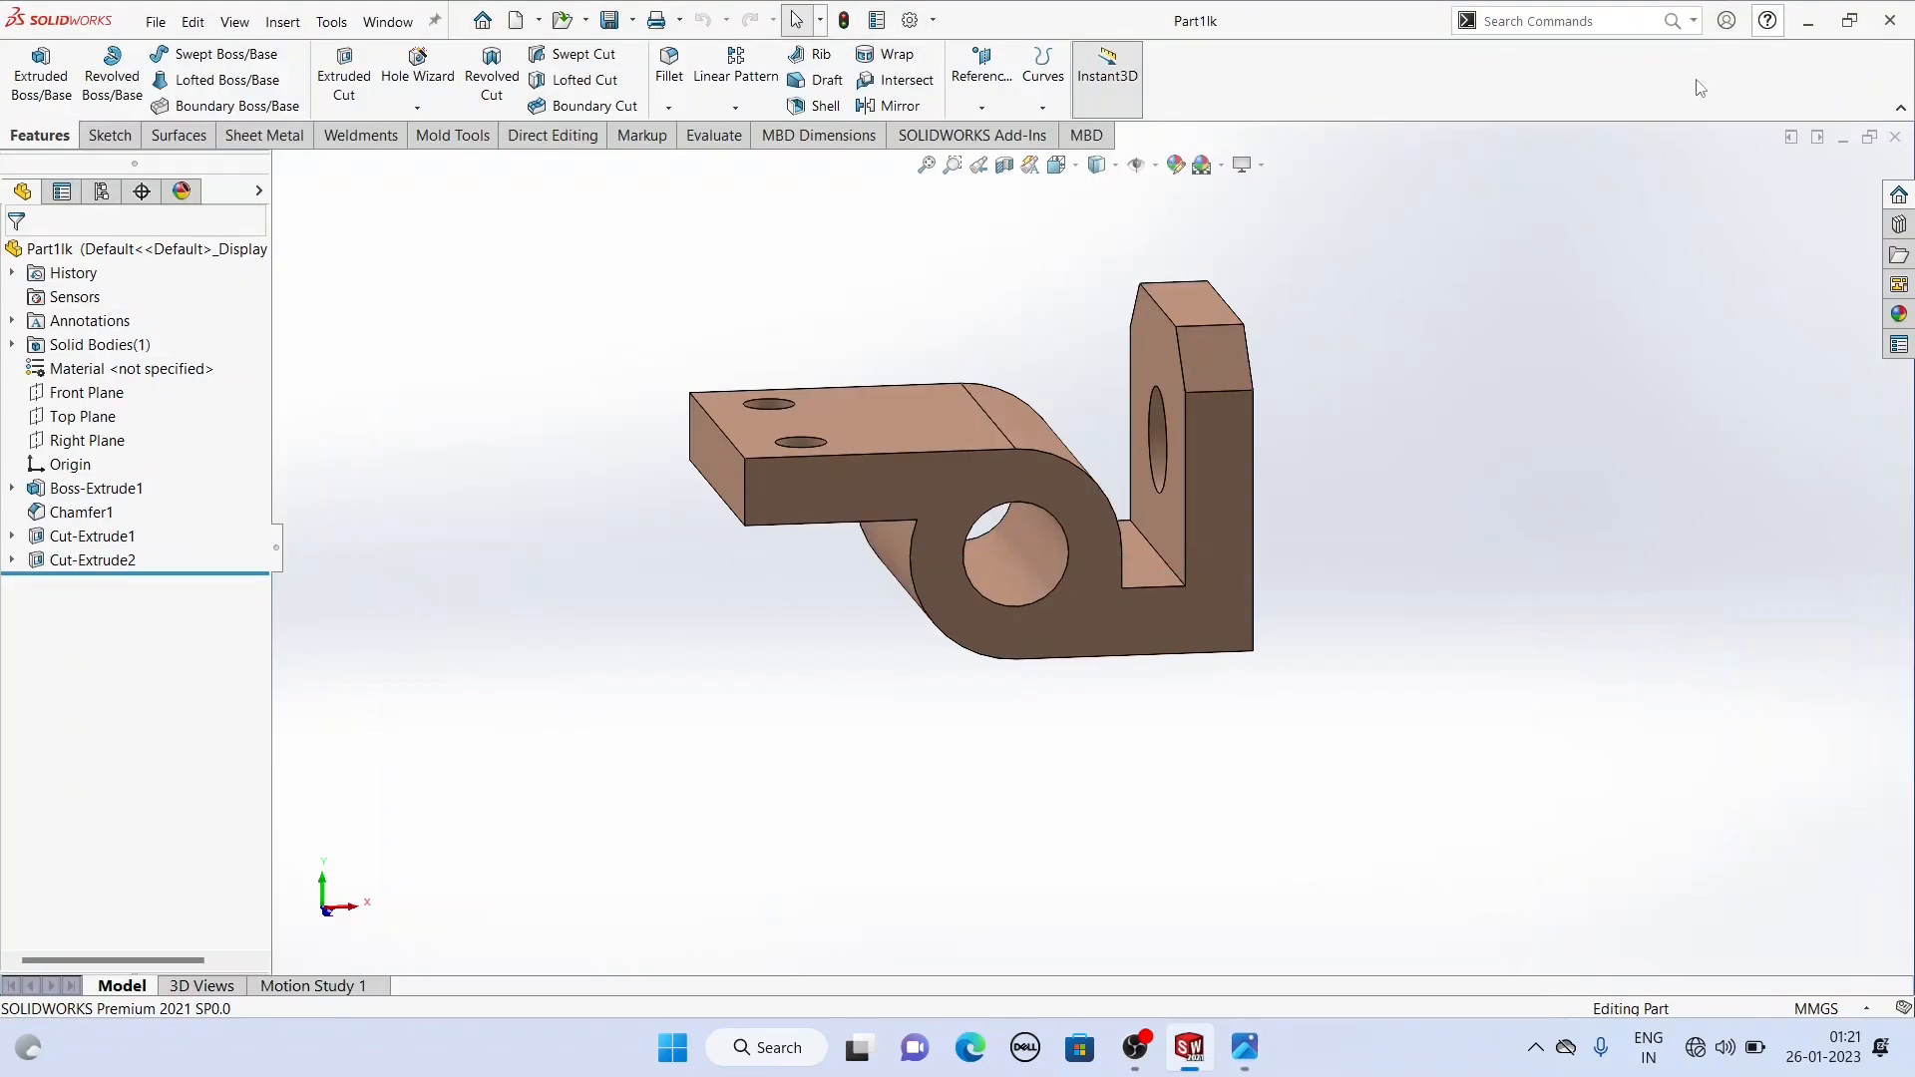
pyautogui.scroll(-2, 986, 292)
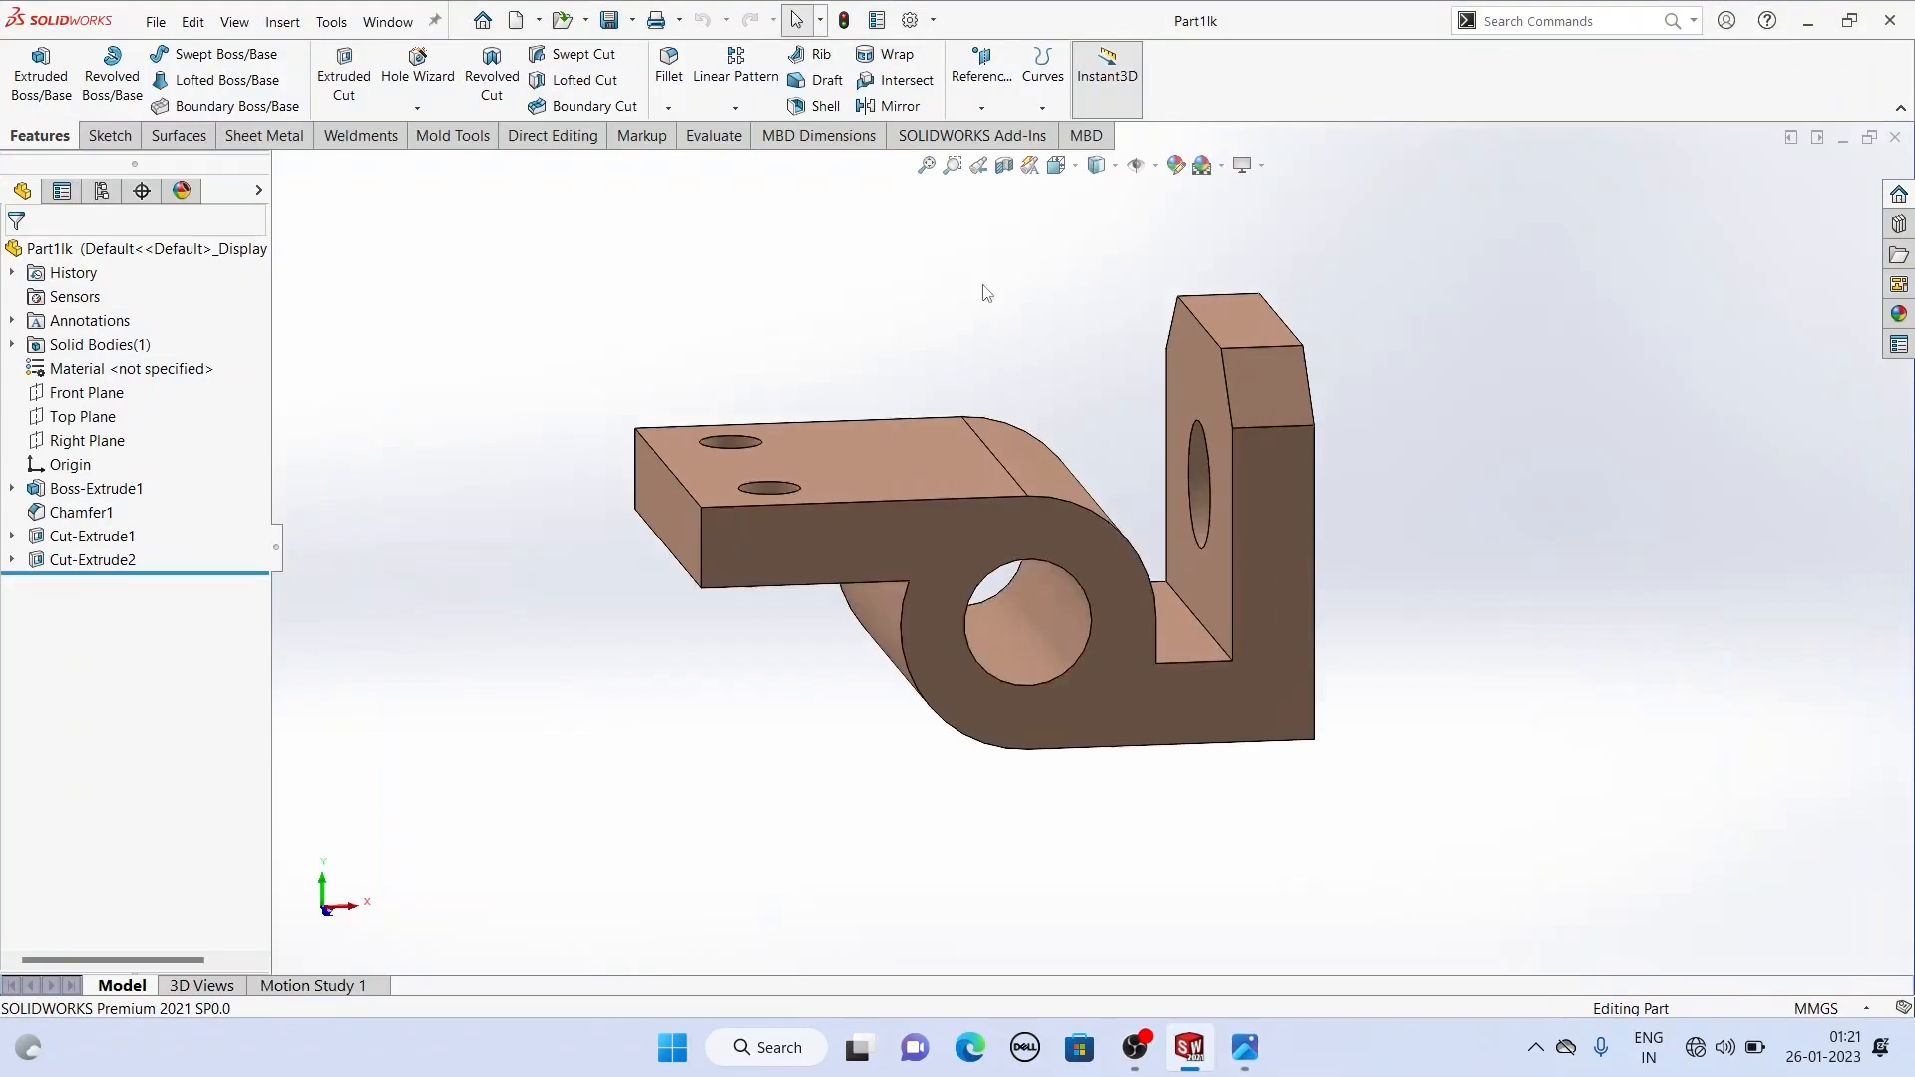
pyautogui.click(1892, 138)
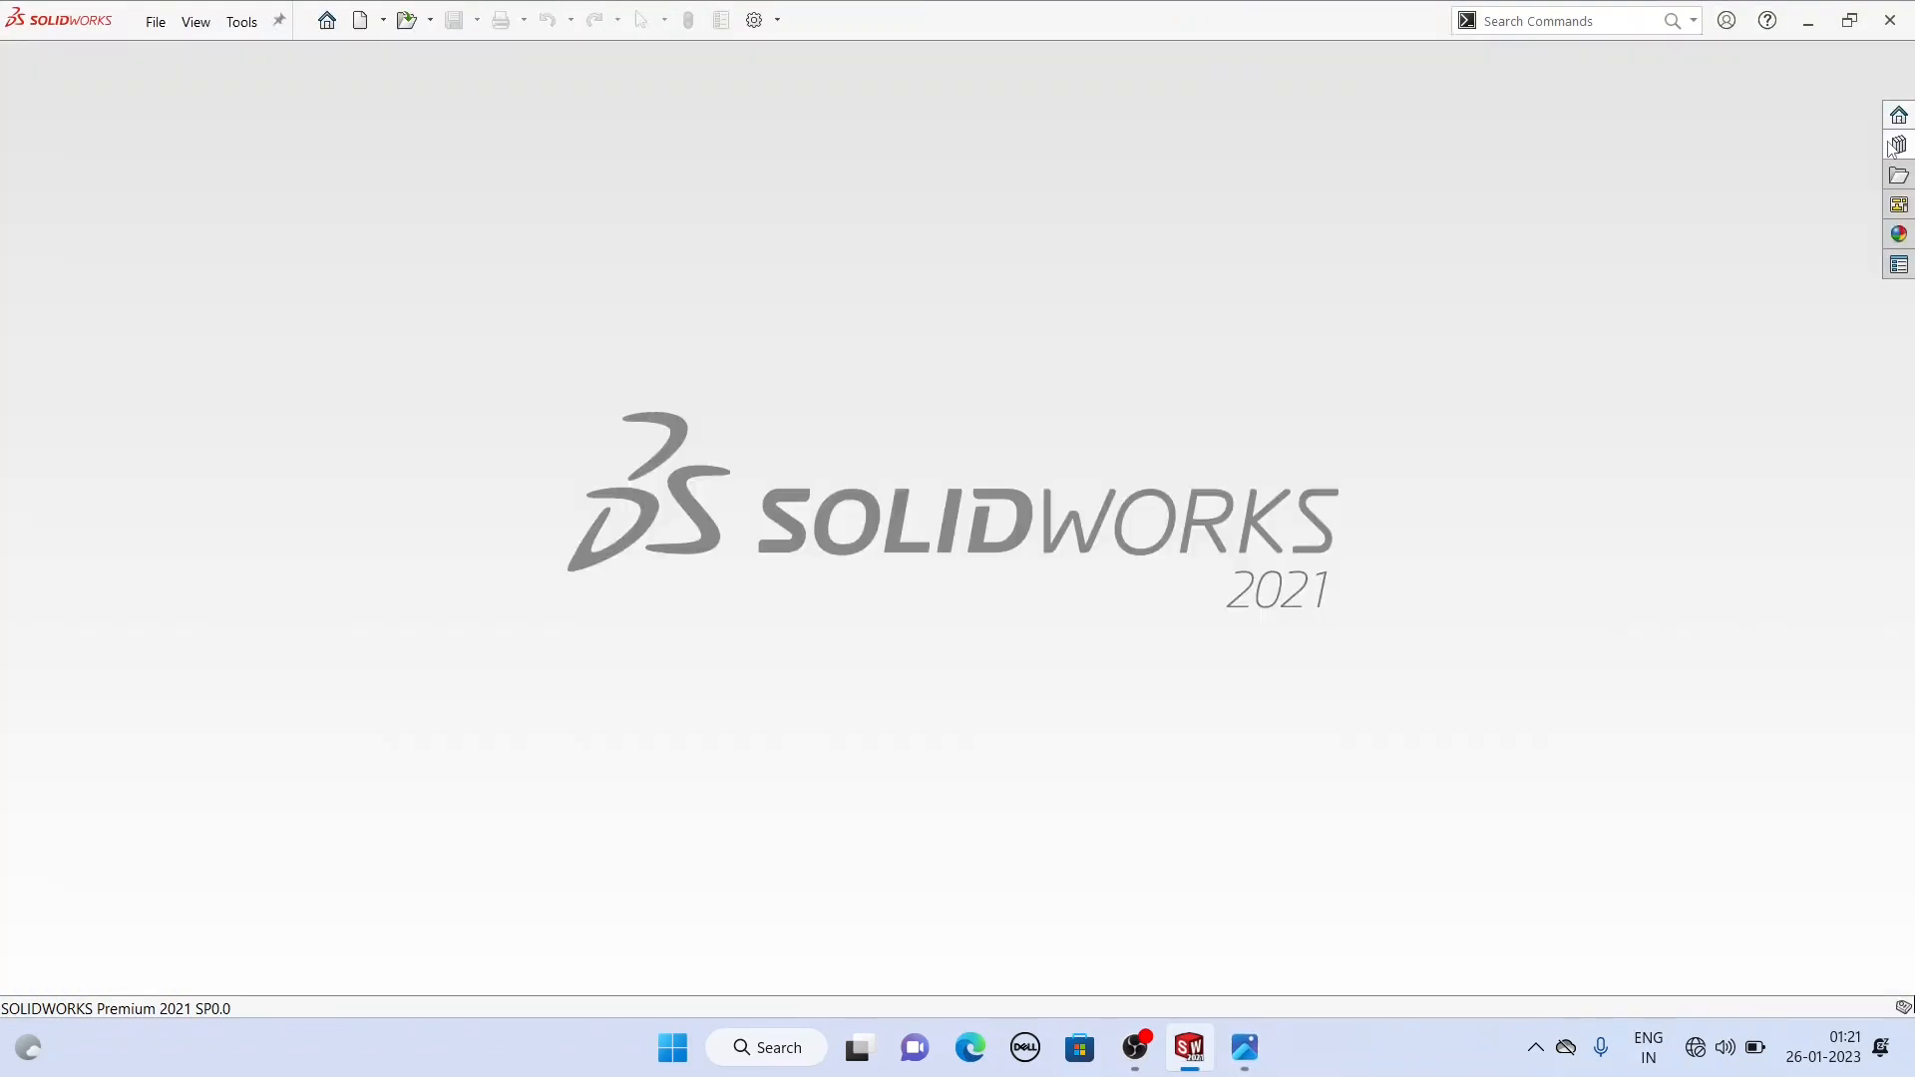
# Step: Create a new part document
pyautogui.click(150, 17)
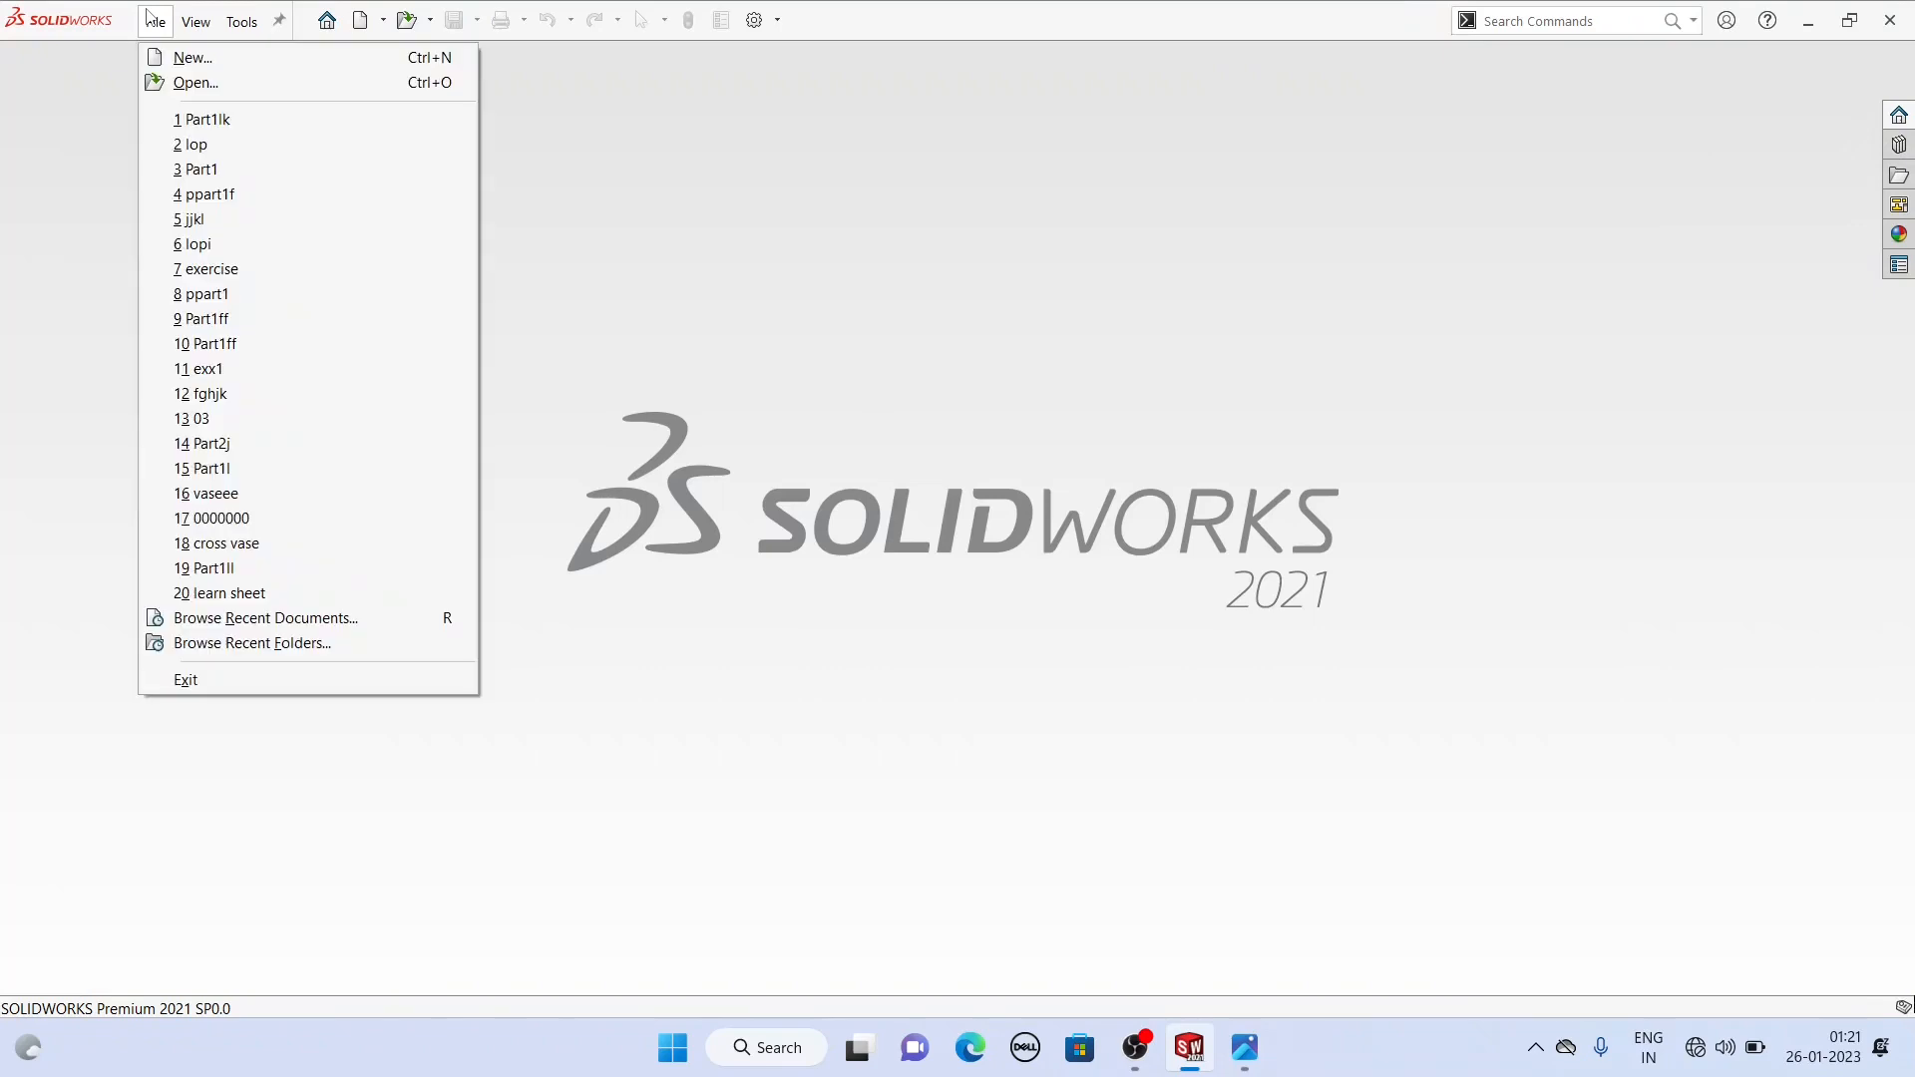
pyautogui.click(193, 60)
pyautogui.click(511, 461)
pyautogui.click(810, 783)
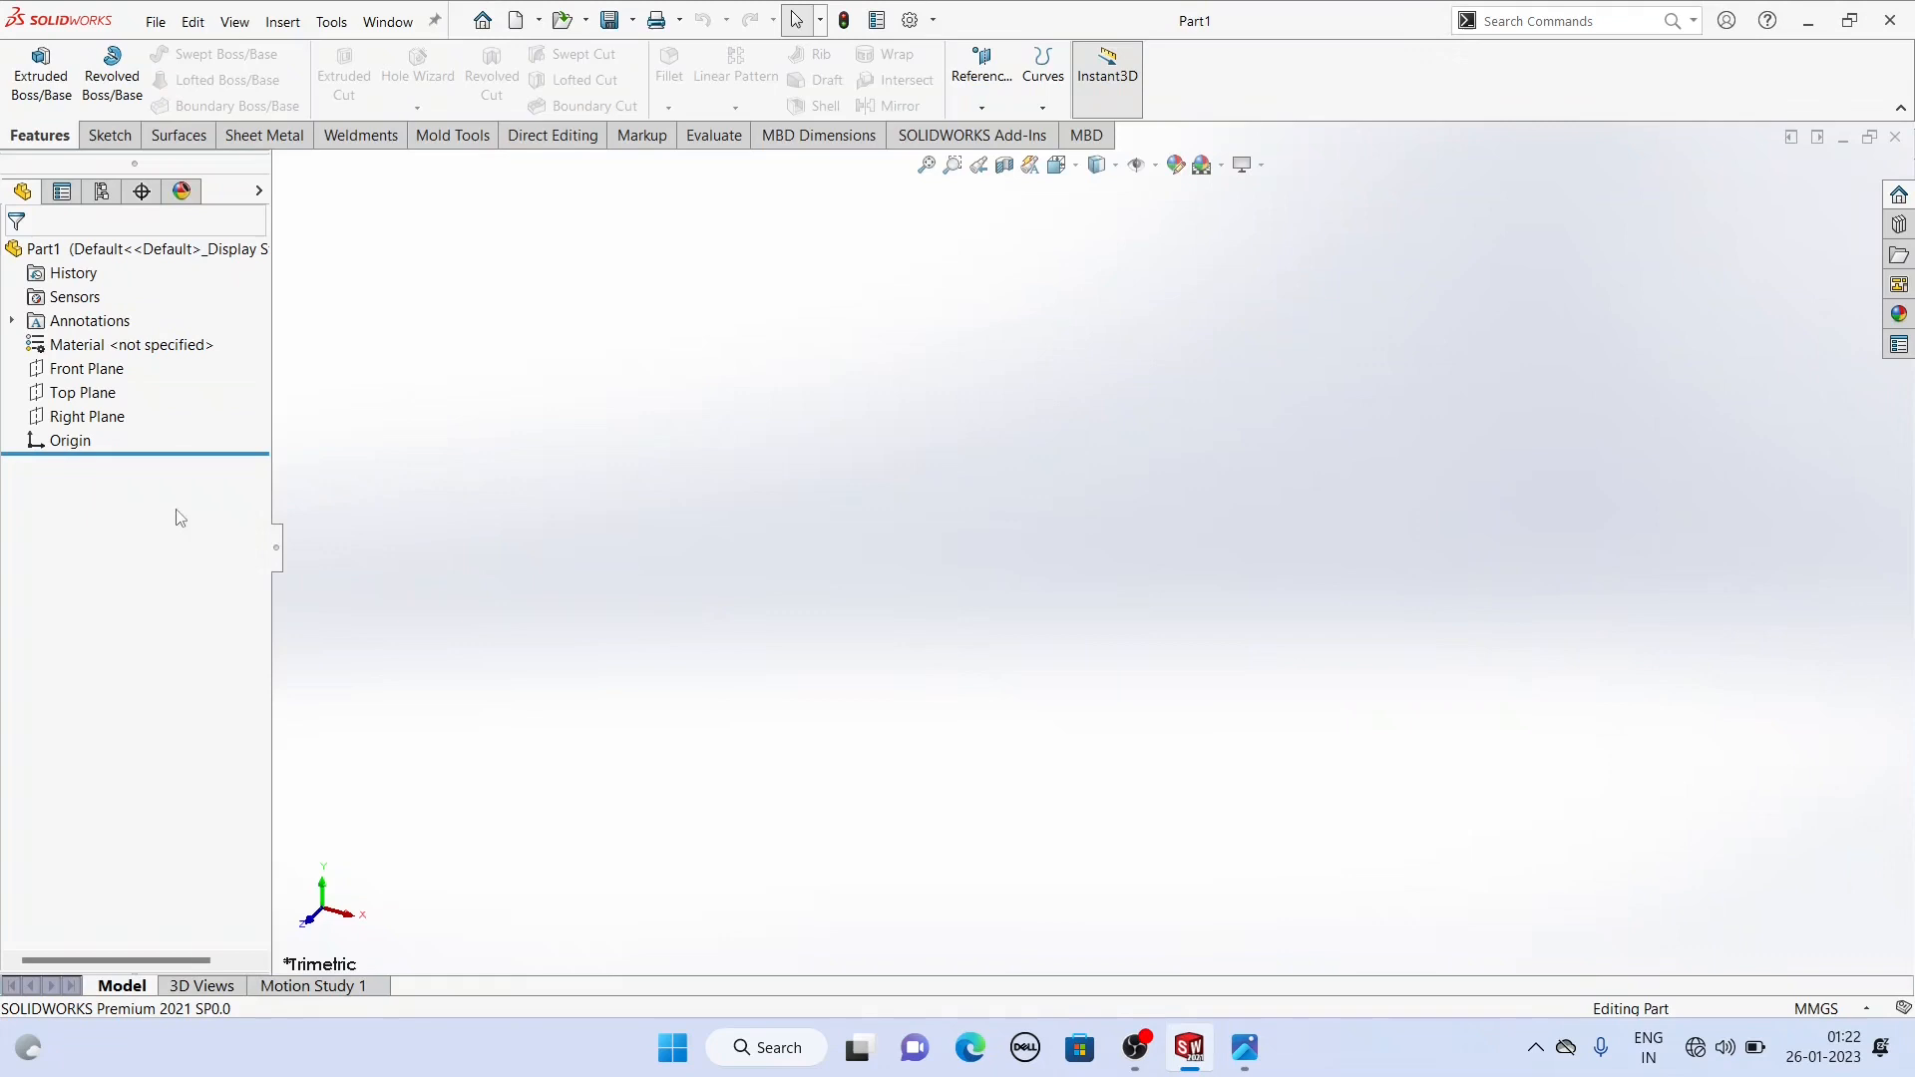
# Step: Start a sketch on the Front Plane
pyautogui.click(80, 374)
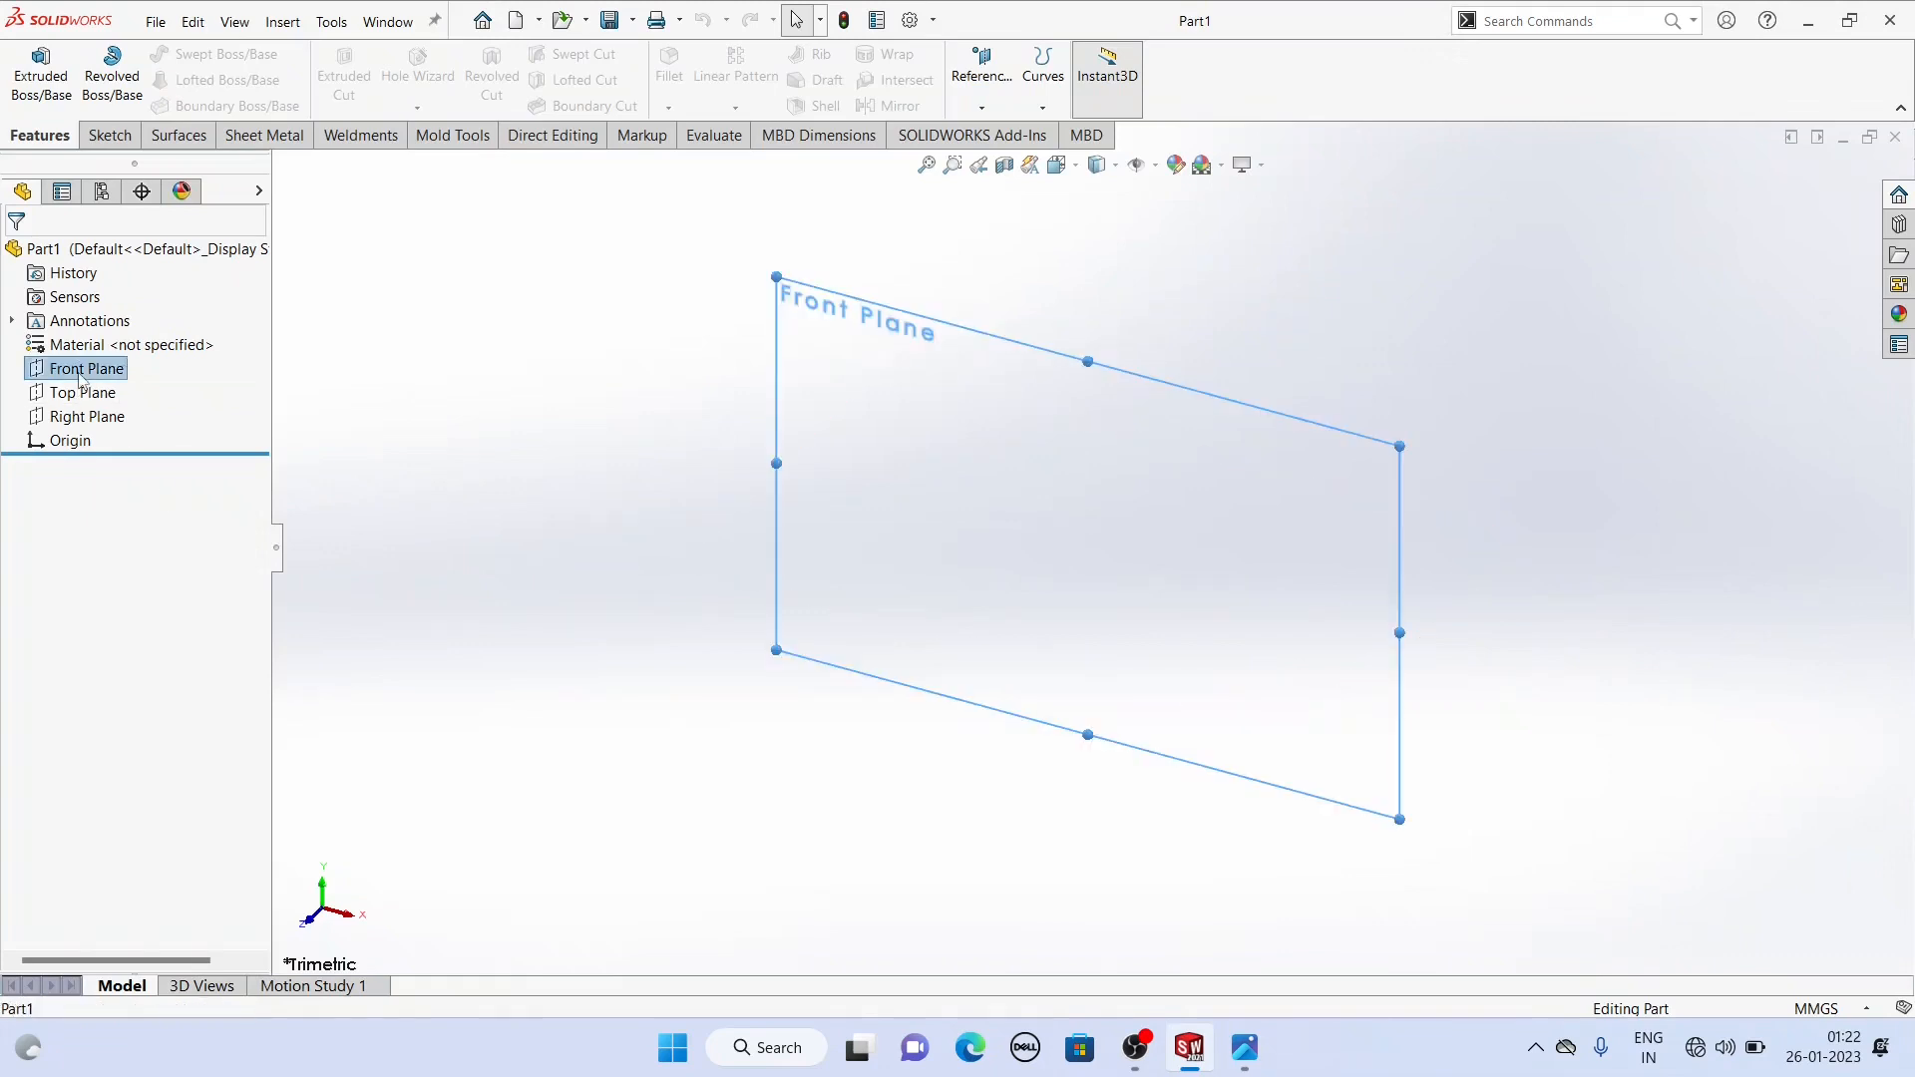
pyautogui.click(137, 345)
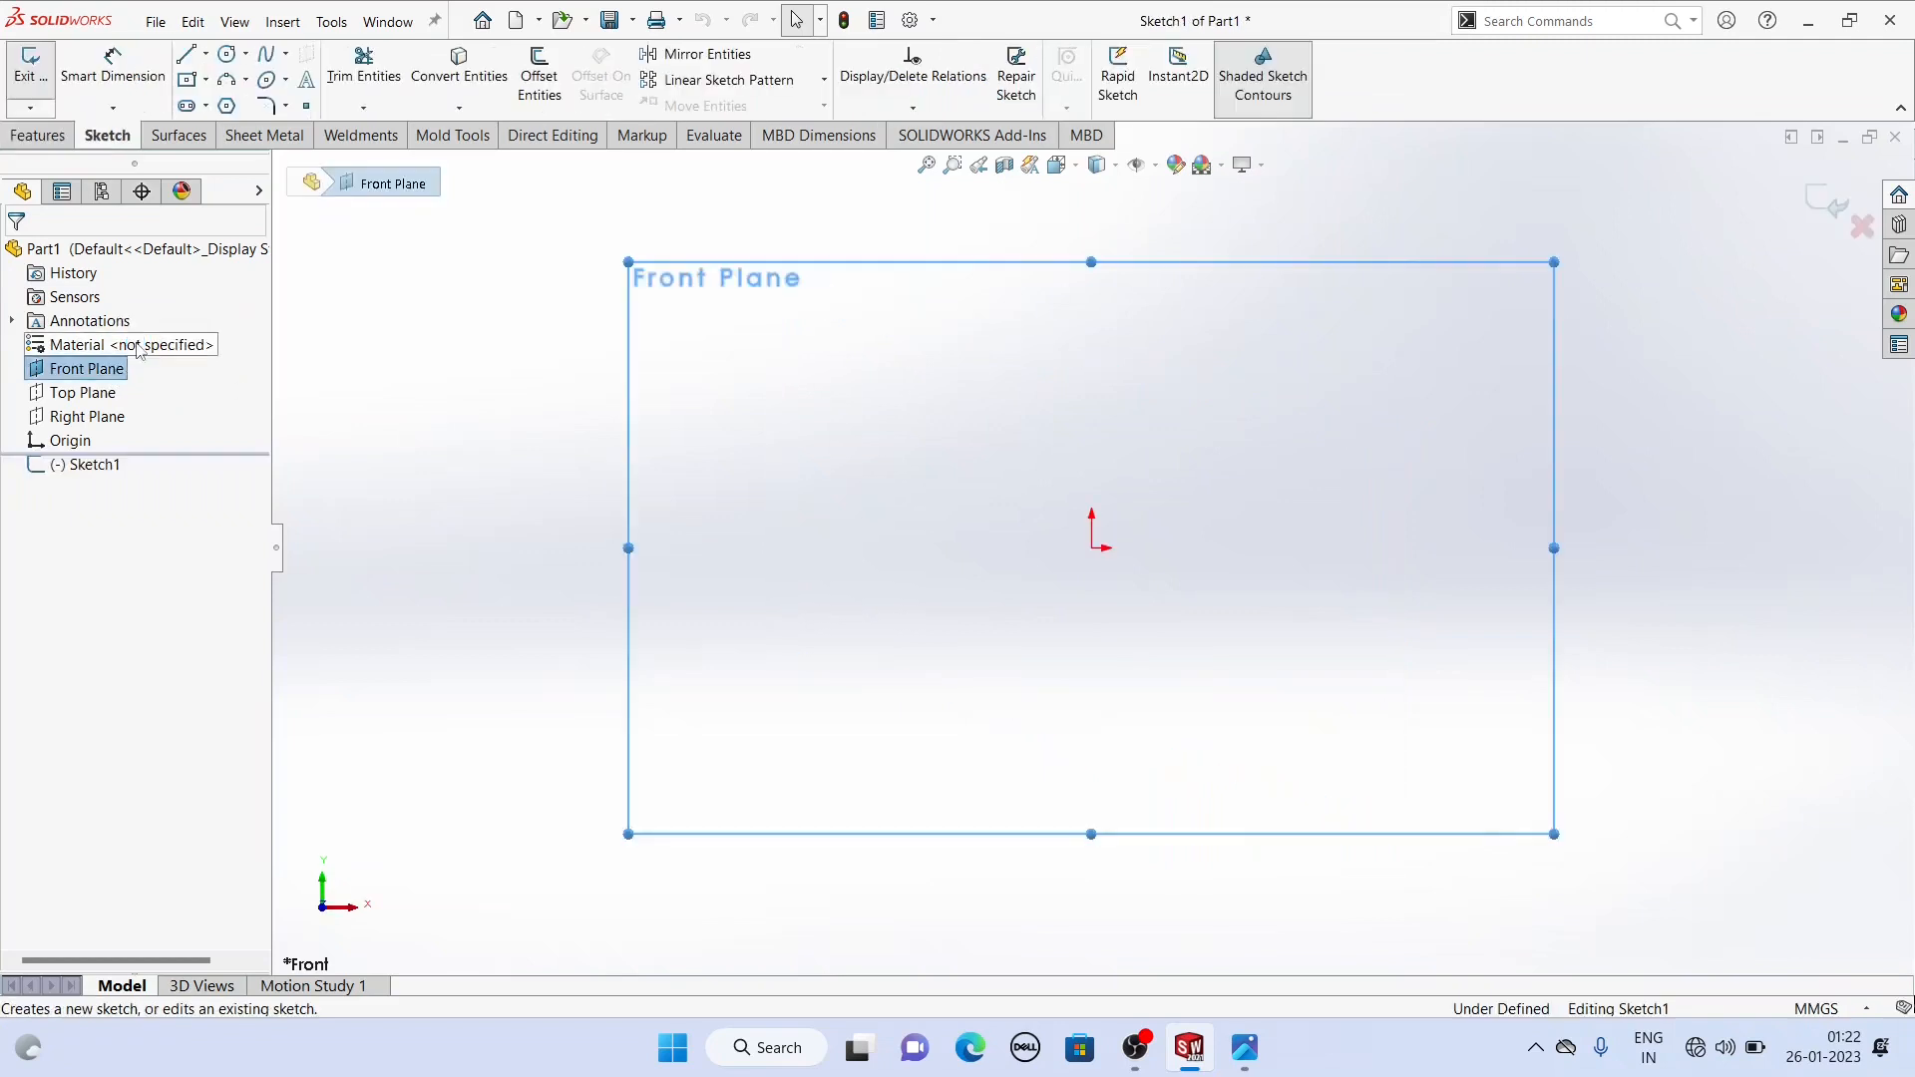
pyautogui.click(517, 429)
# Step: Check the reference drawing, then sketch a circle about 71 mm in diameter centred on the origin
pyautogui.click(1189, 1045)
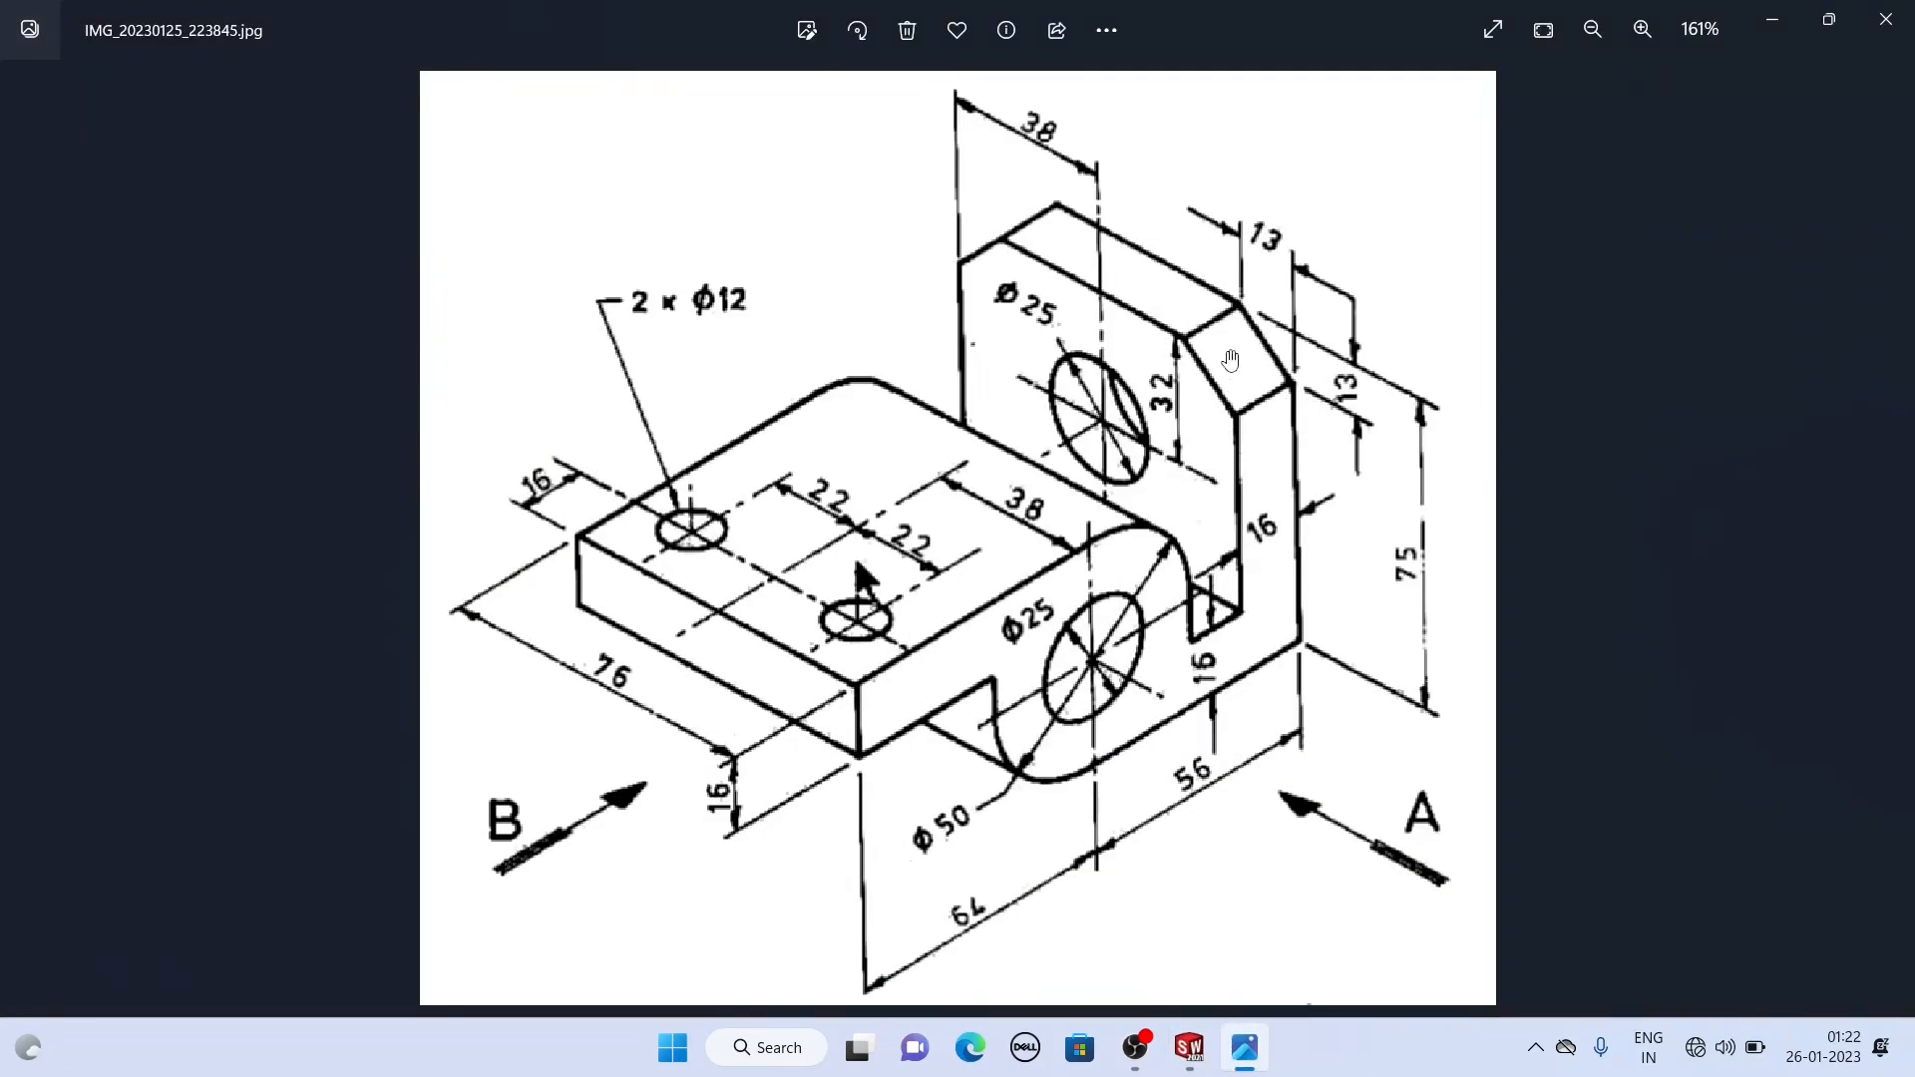
pyautogui.click(1179, 1035)
pyautogui.click(1008, 599)
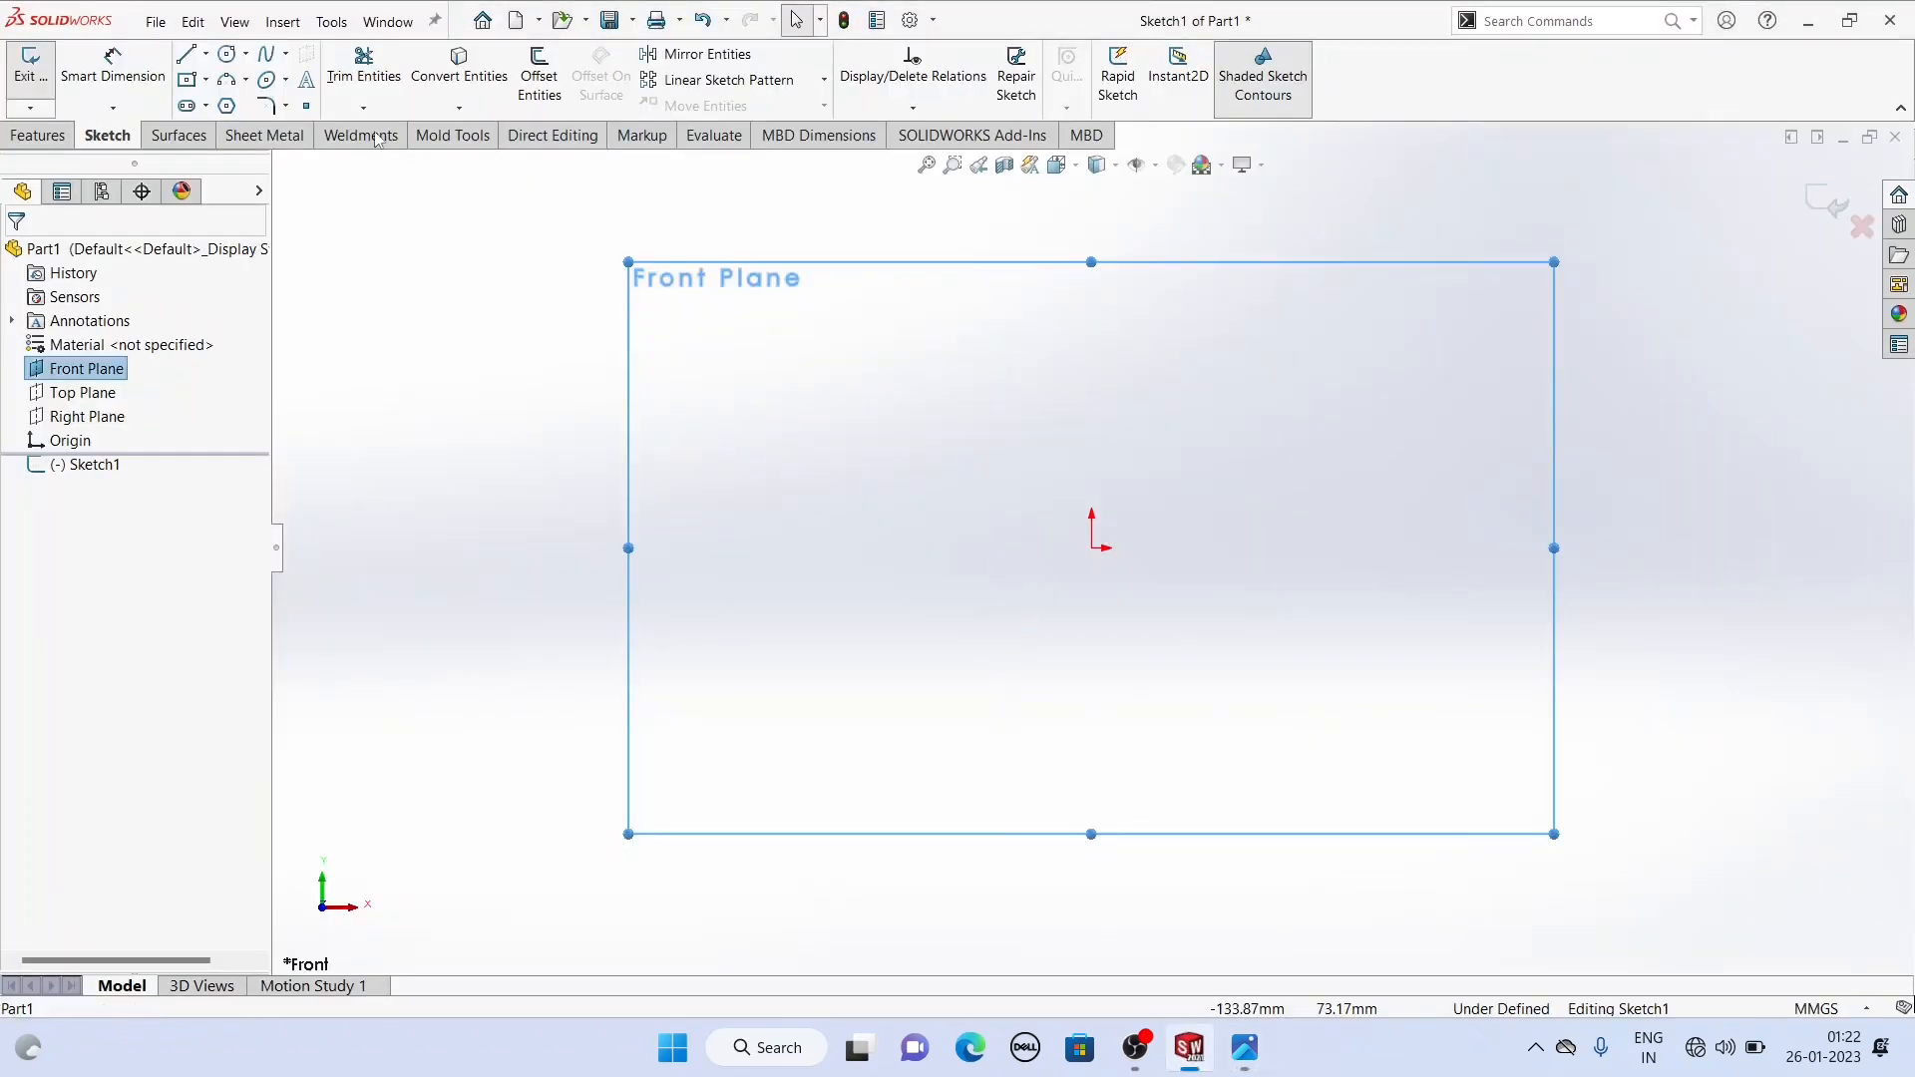
pyautogui.click(227, 54)
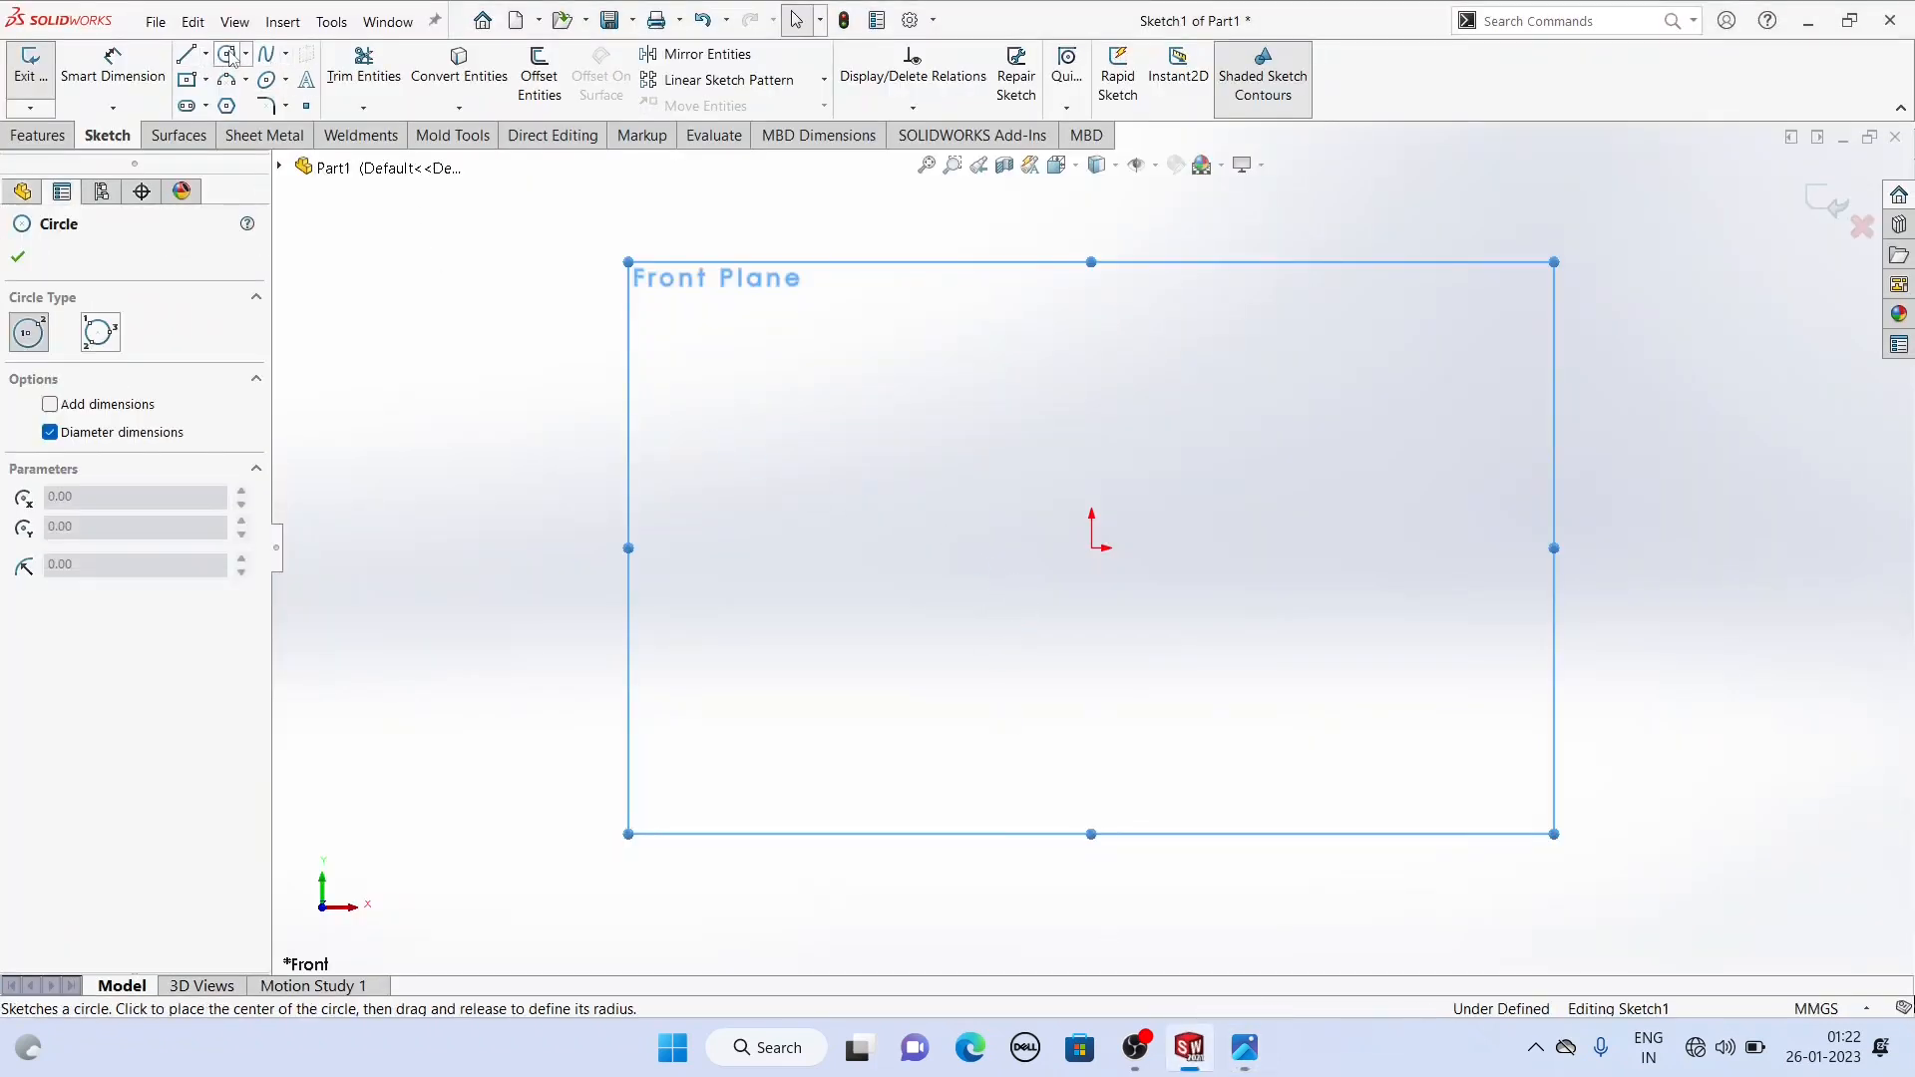
pyautogui.click(1091, 548)
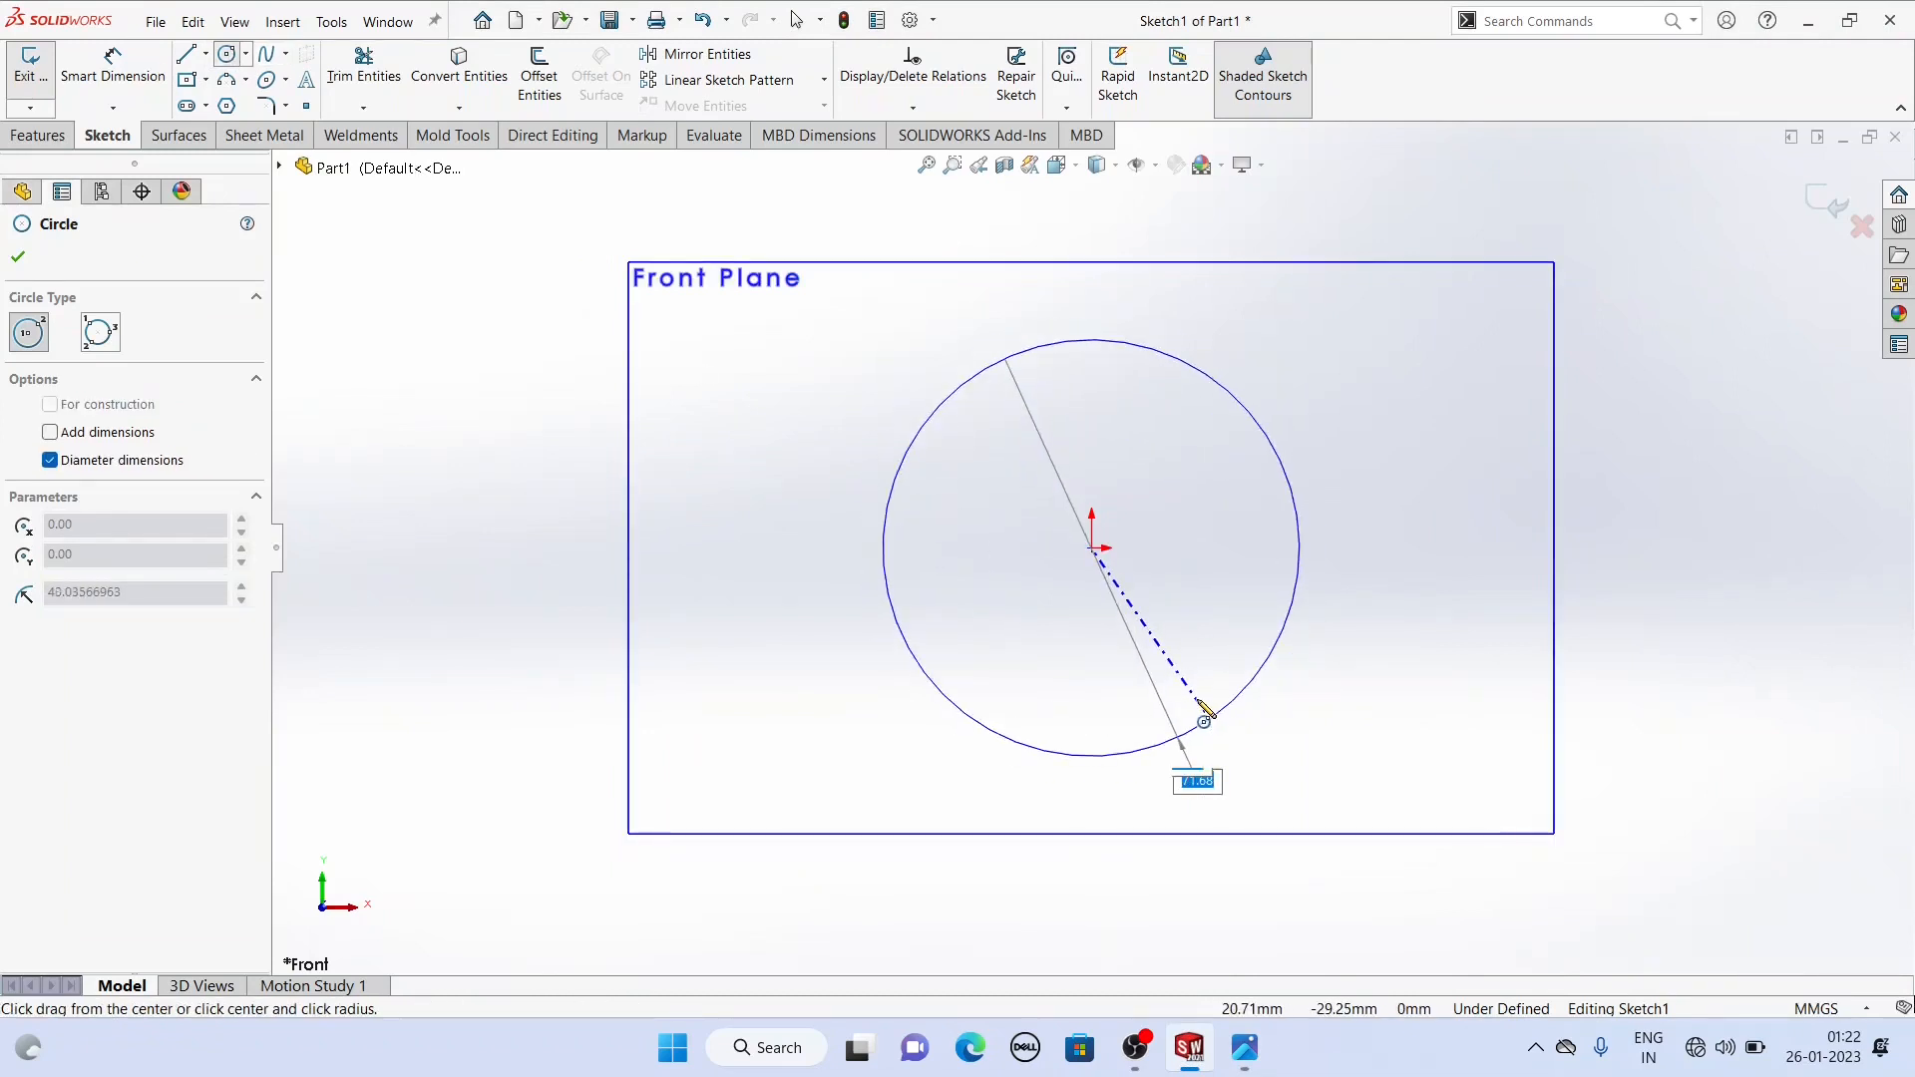
pyautogui.click(1197, 700)
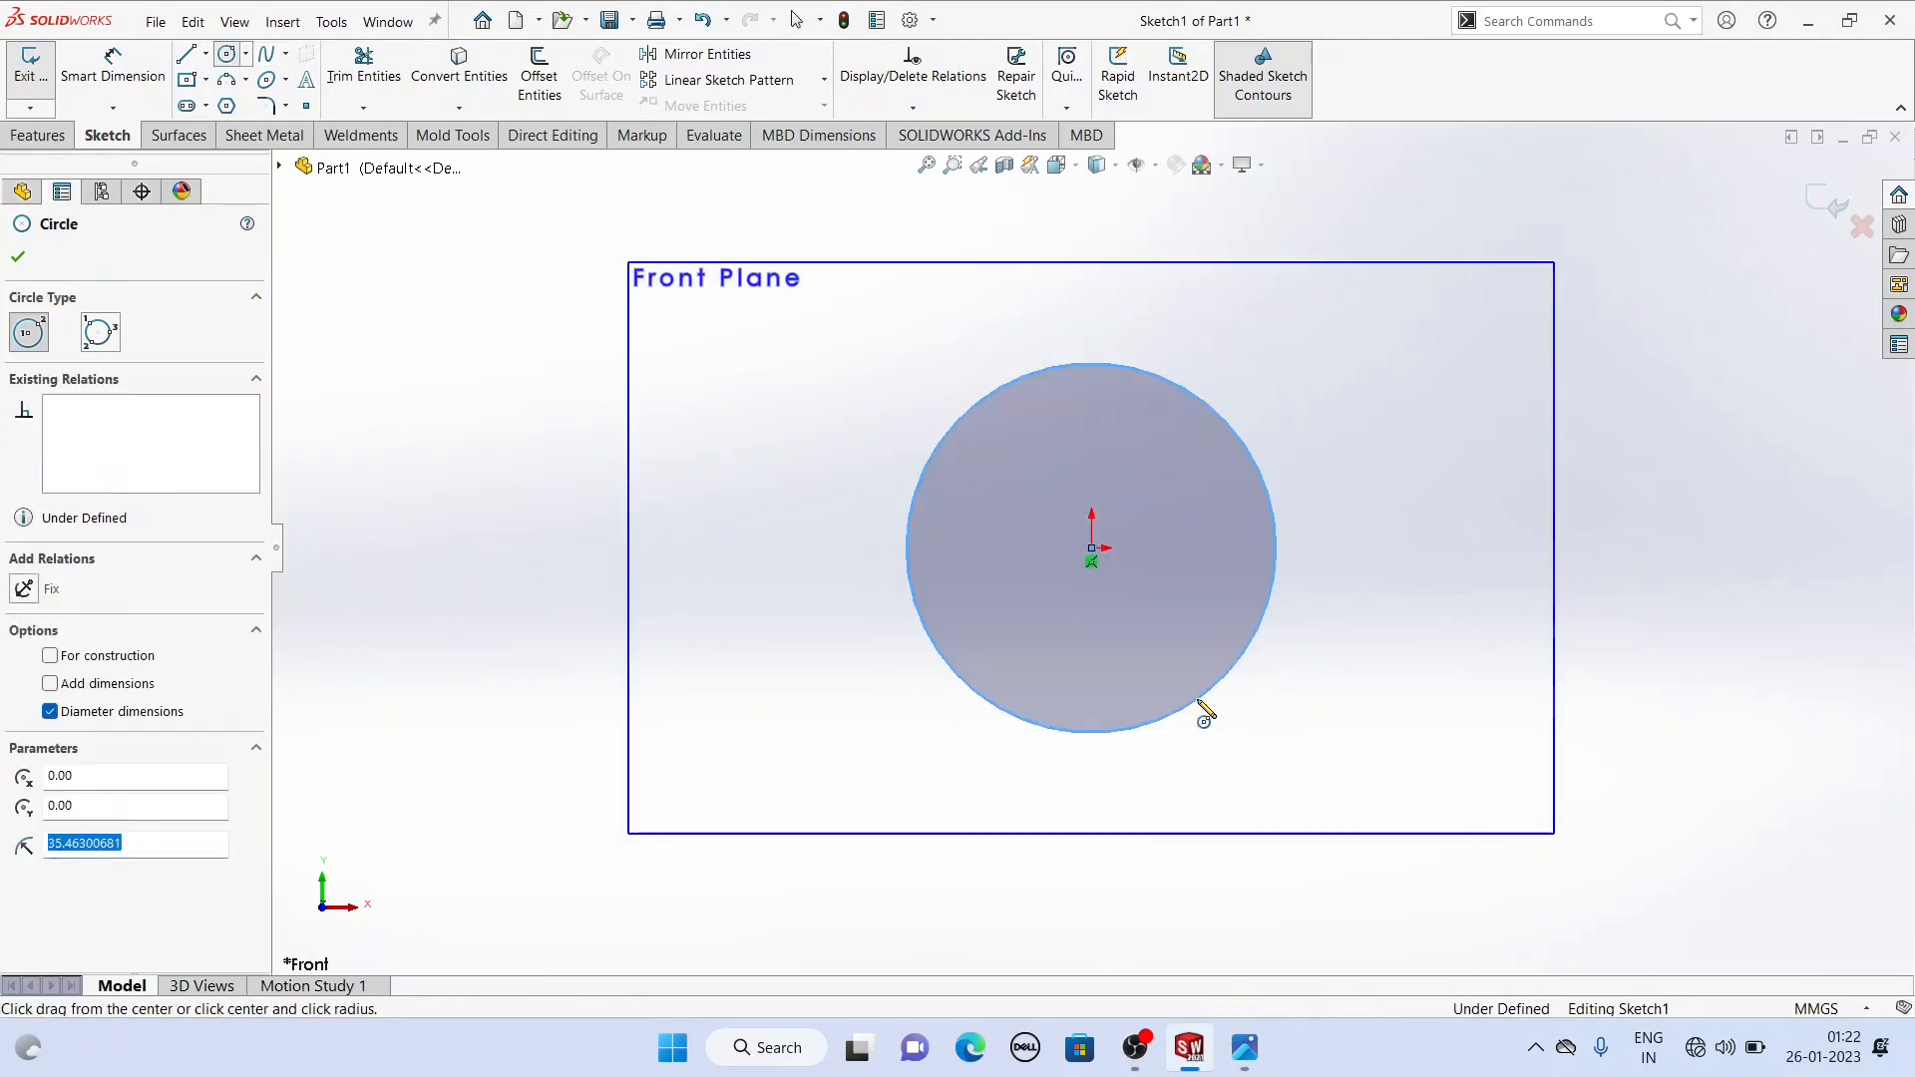
# Step: Sketch an L-shaped line chain from the circle's lowest point, rising about 95 mm, about 25 mm wide, and returning to the circle's right side
pyautogui.click(187, 57)
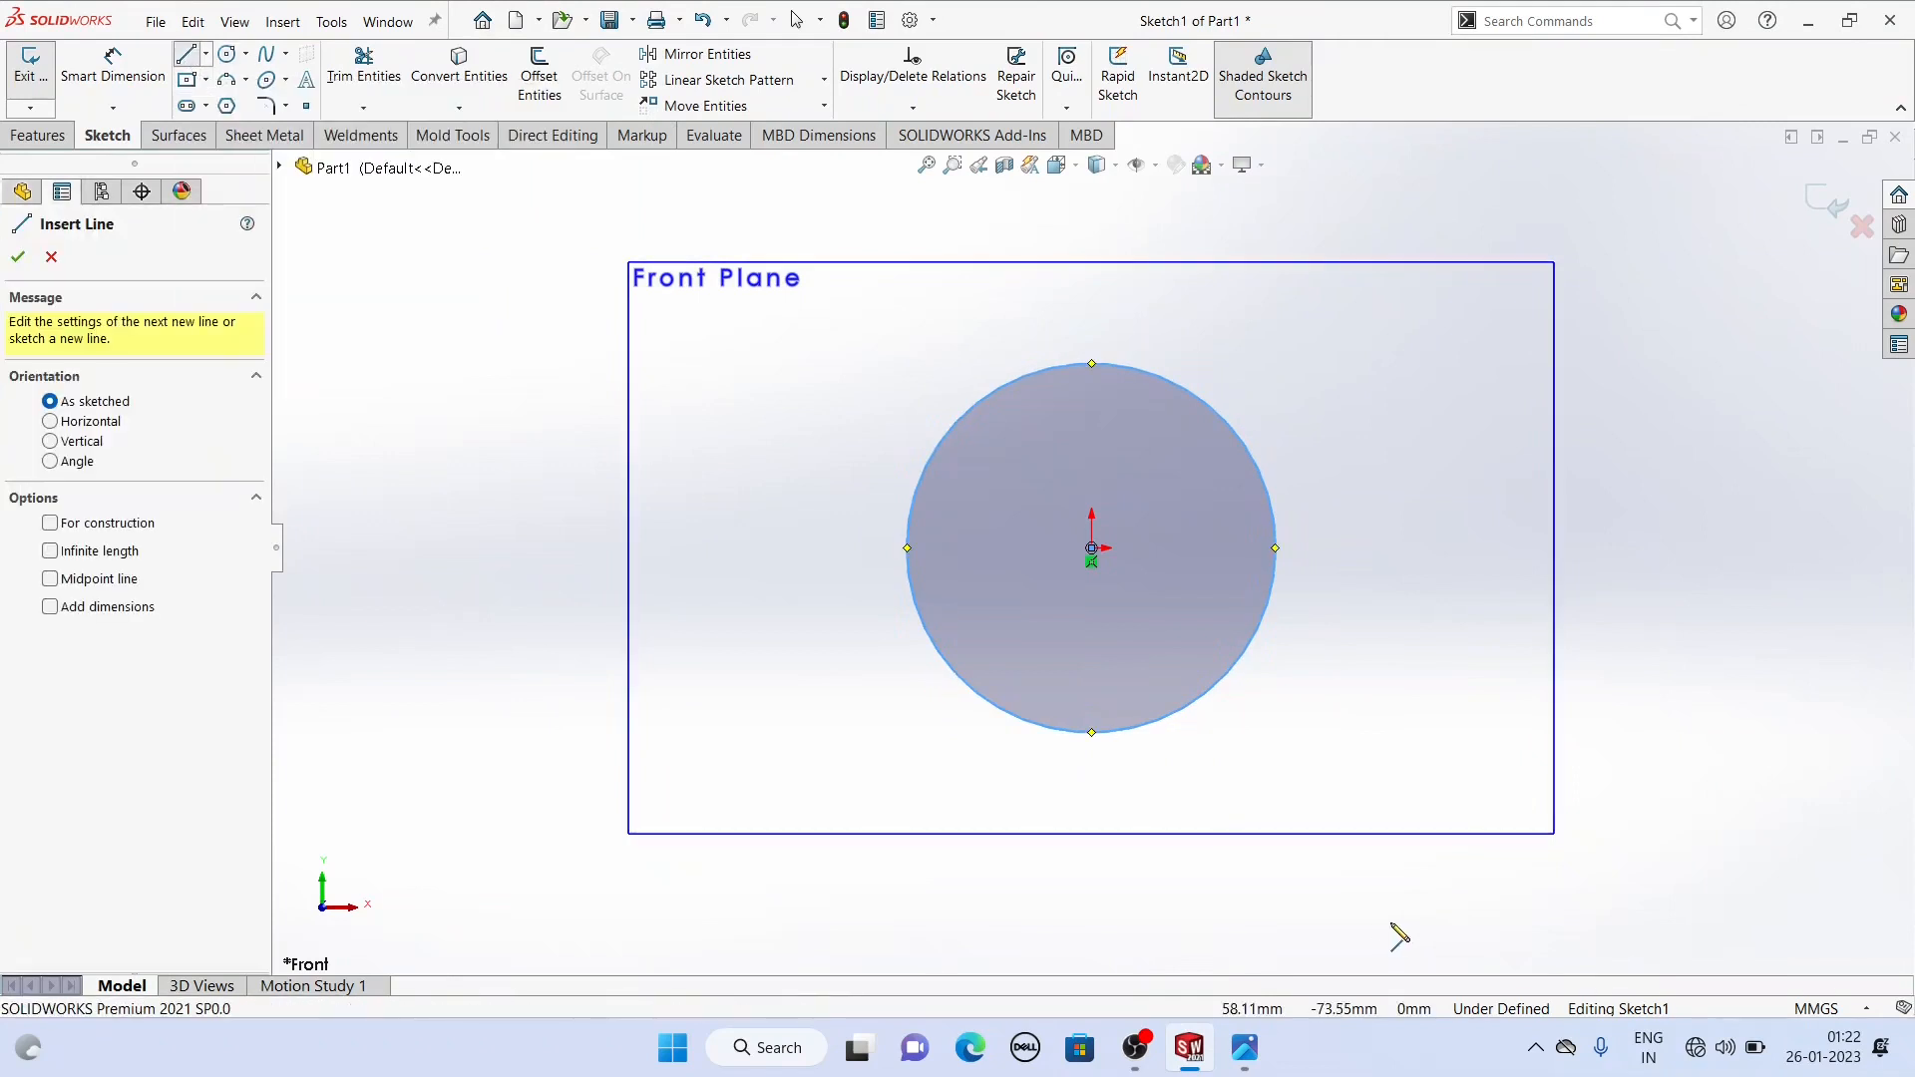
pyautogui.click(1091, 733)
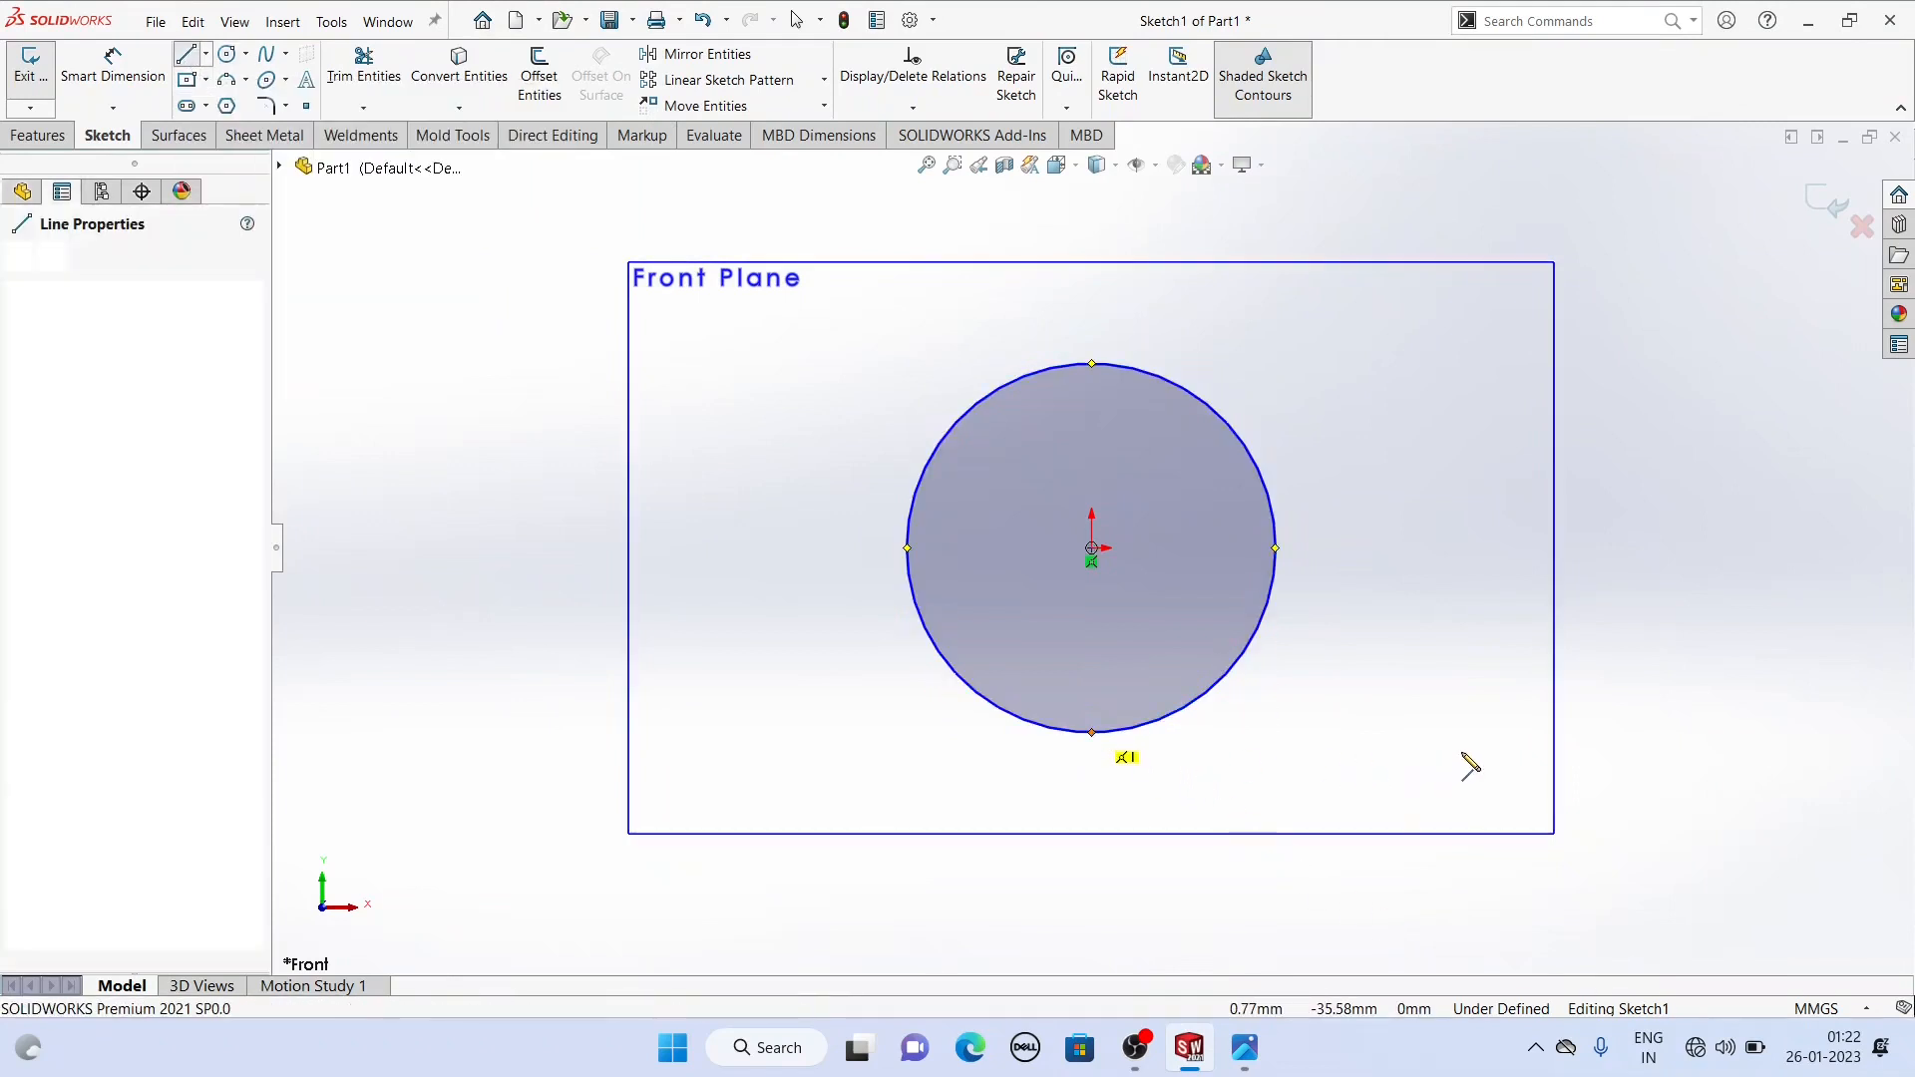
pyautogui.click(1663, 733)
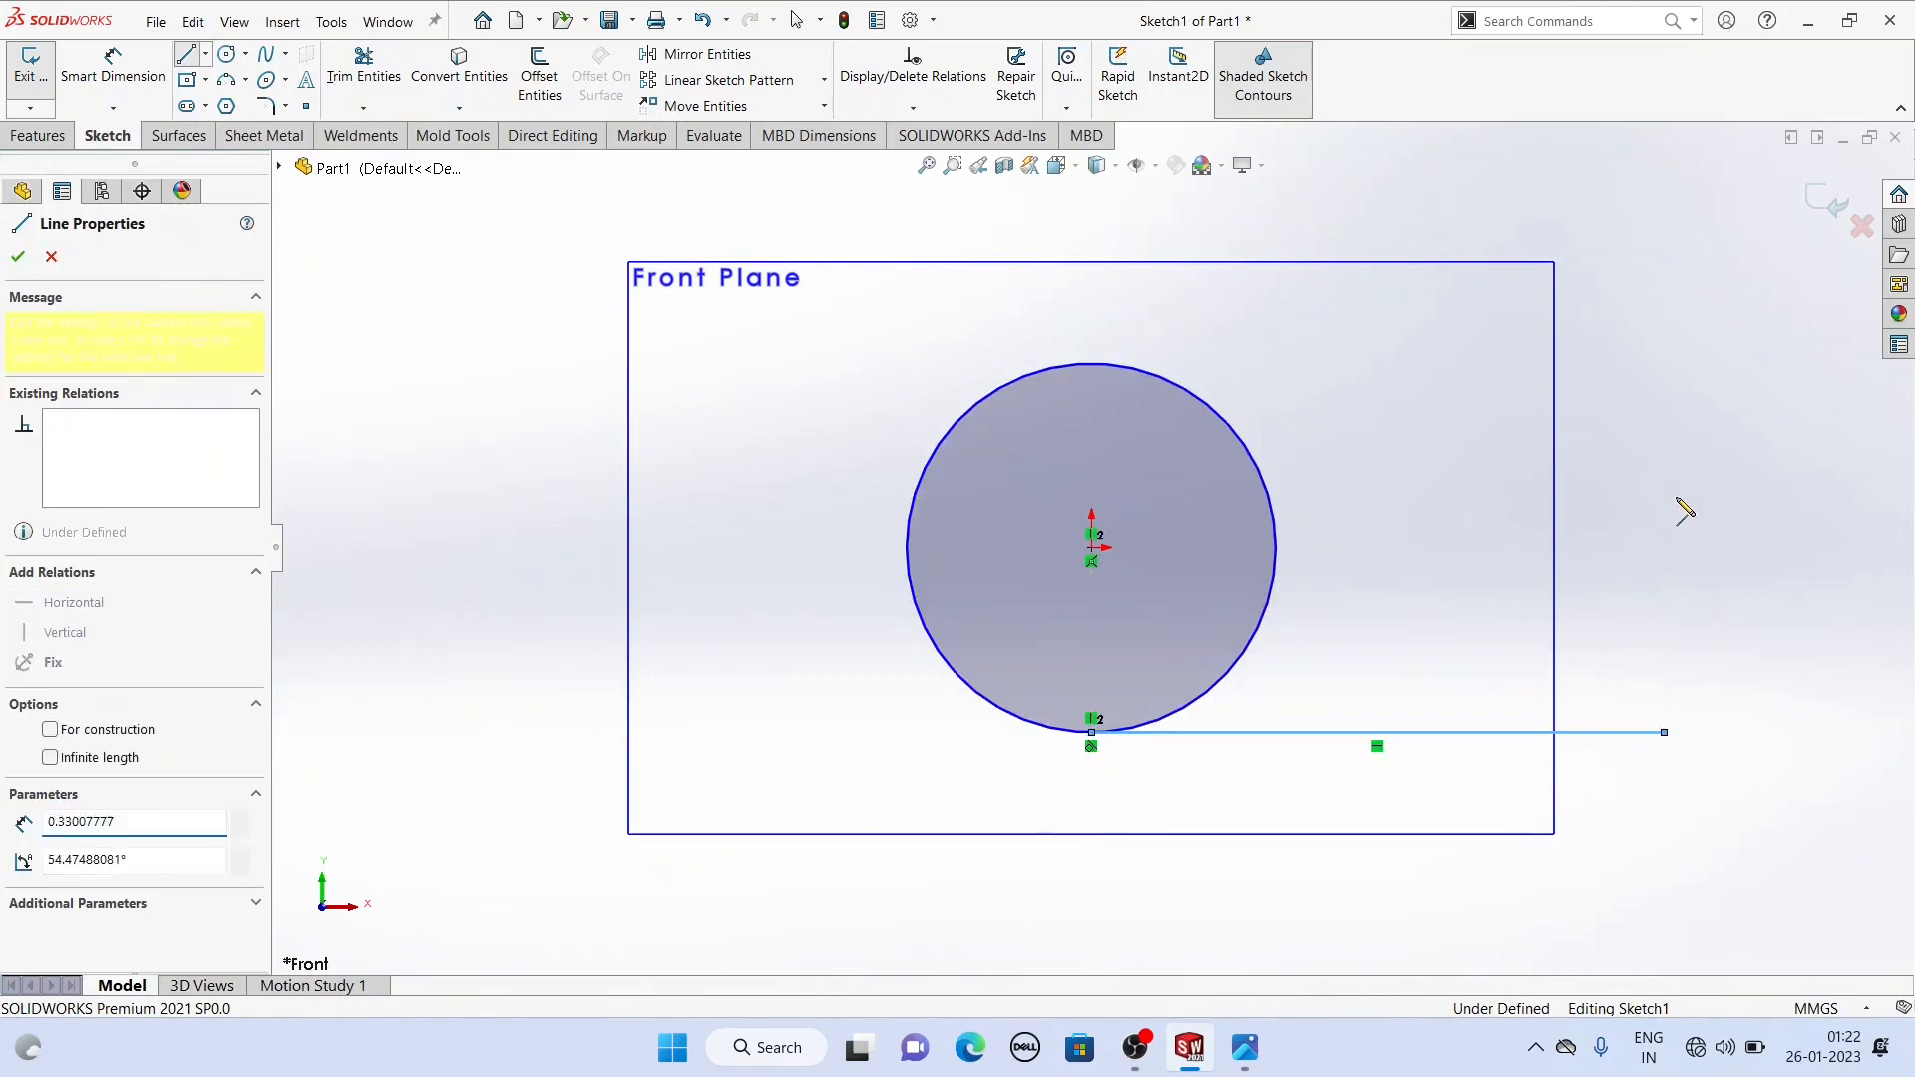
pyautogui.click(1663, 240)
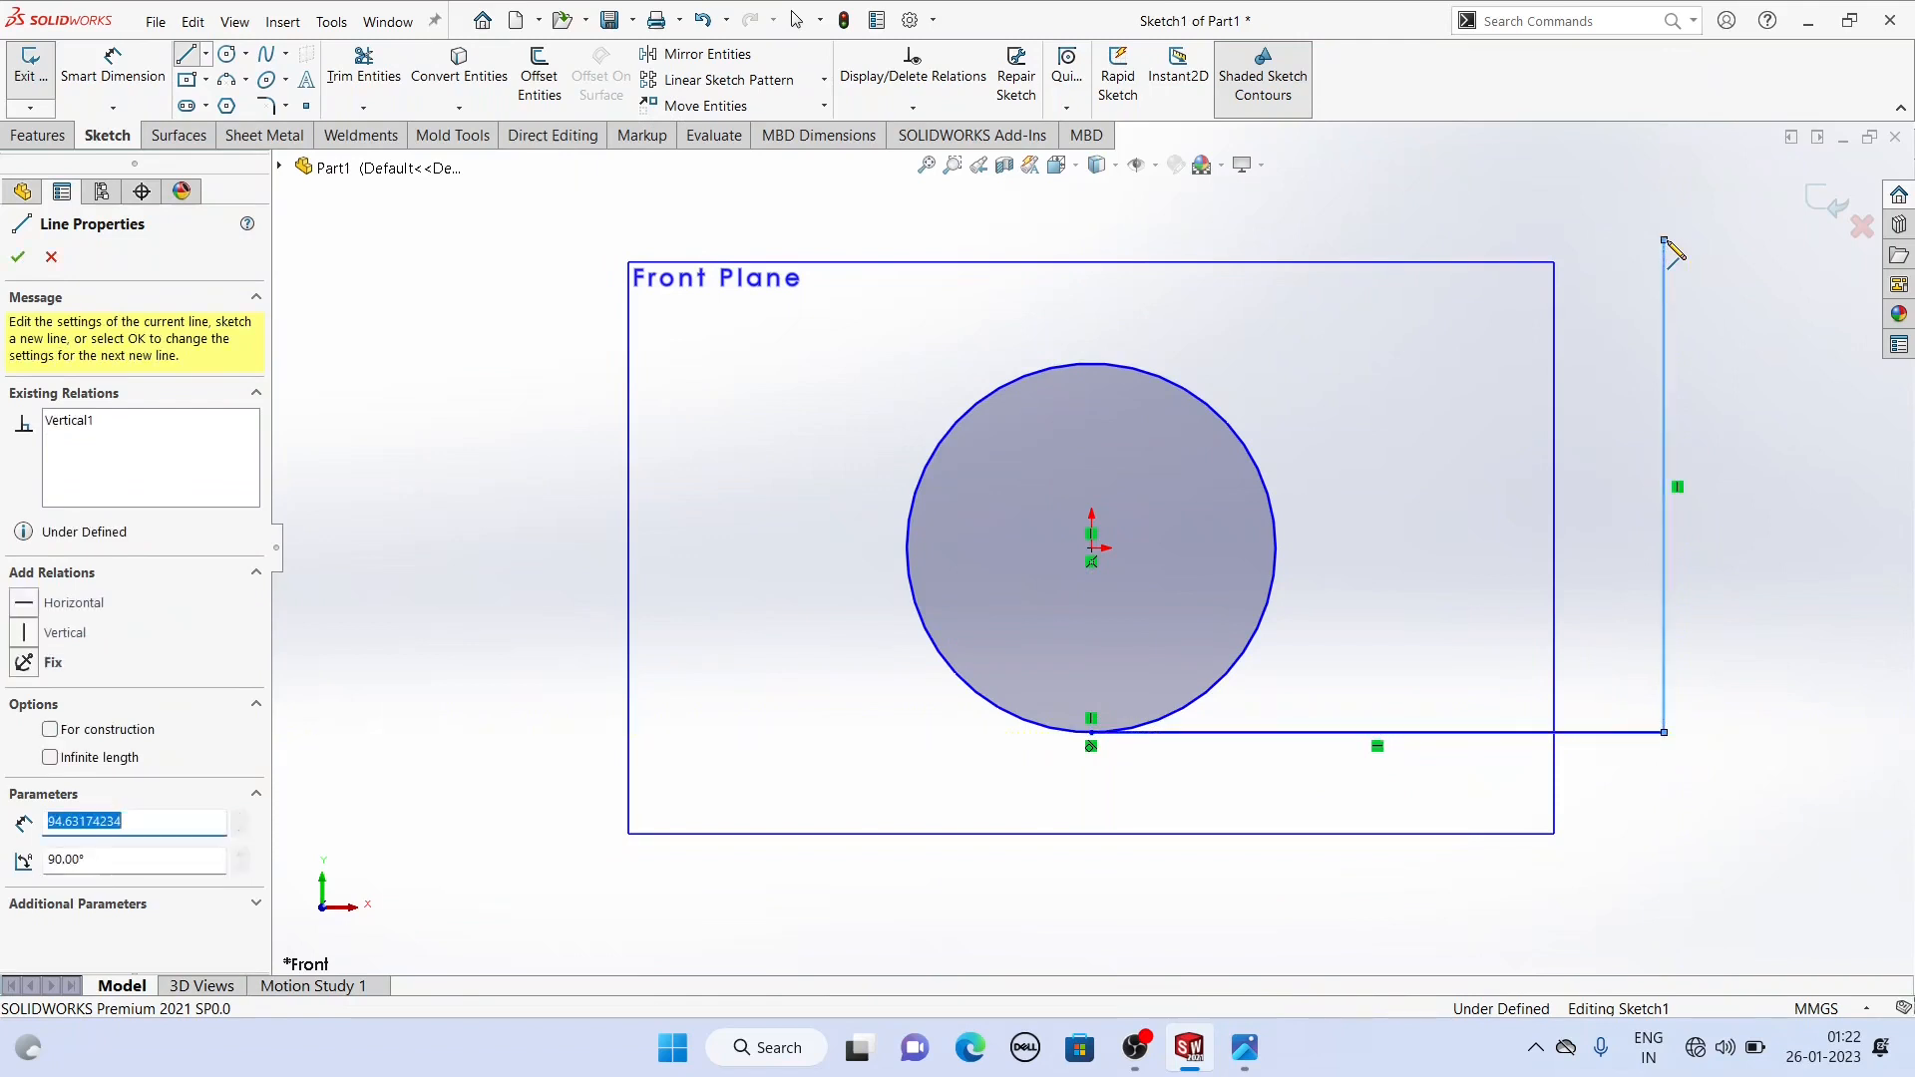
pyautogui.click(1536, 240)
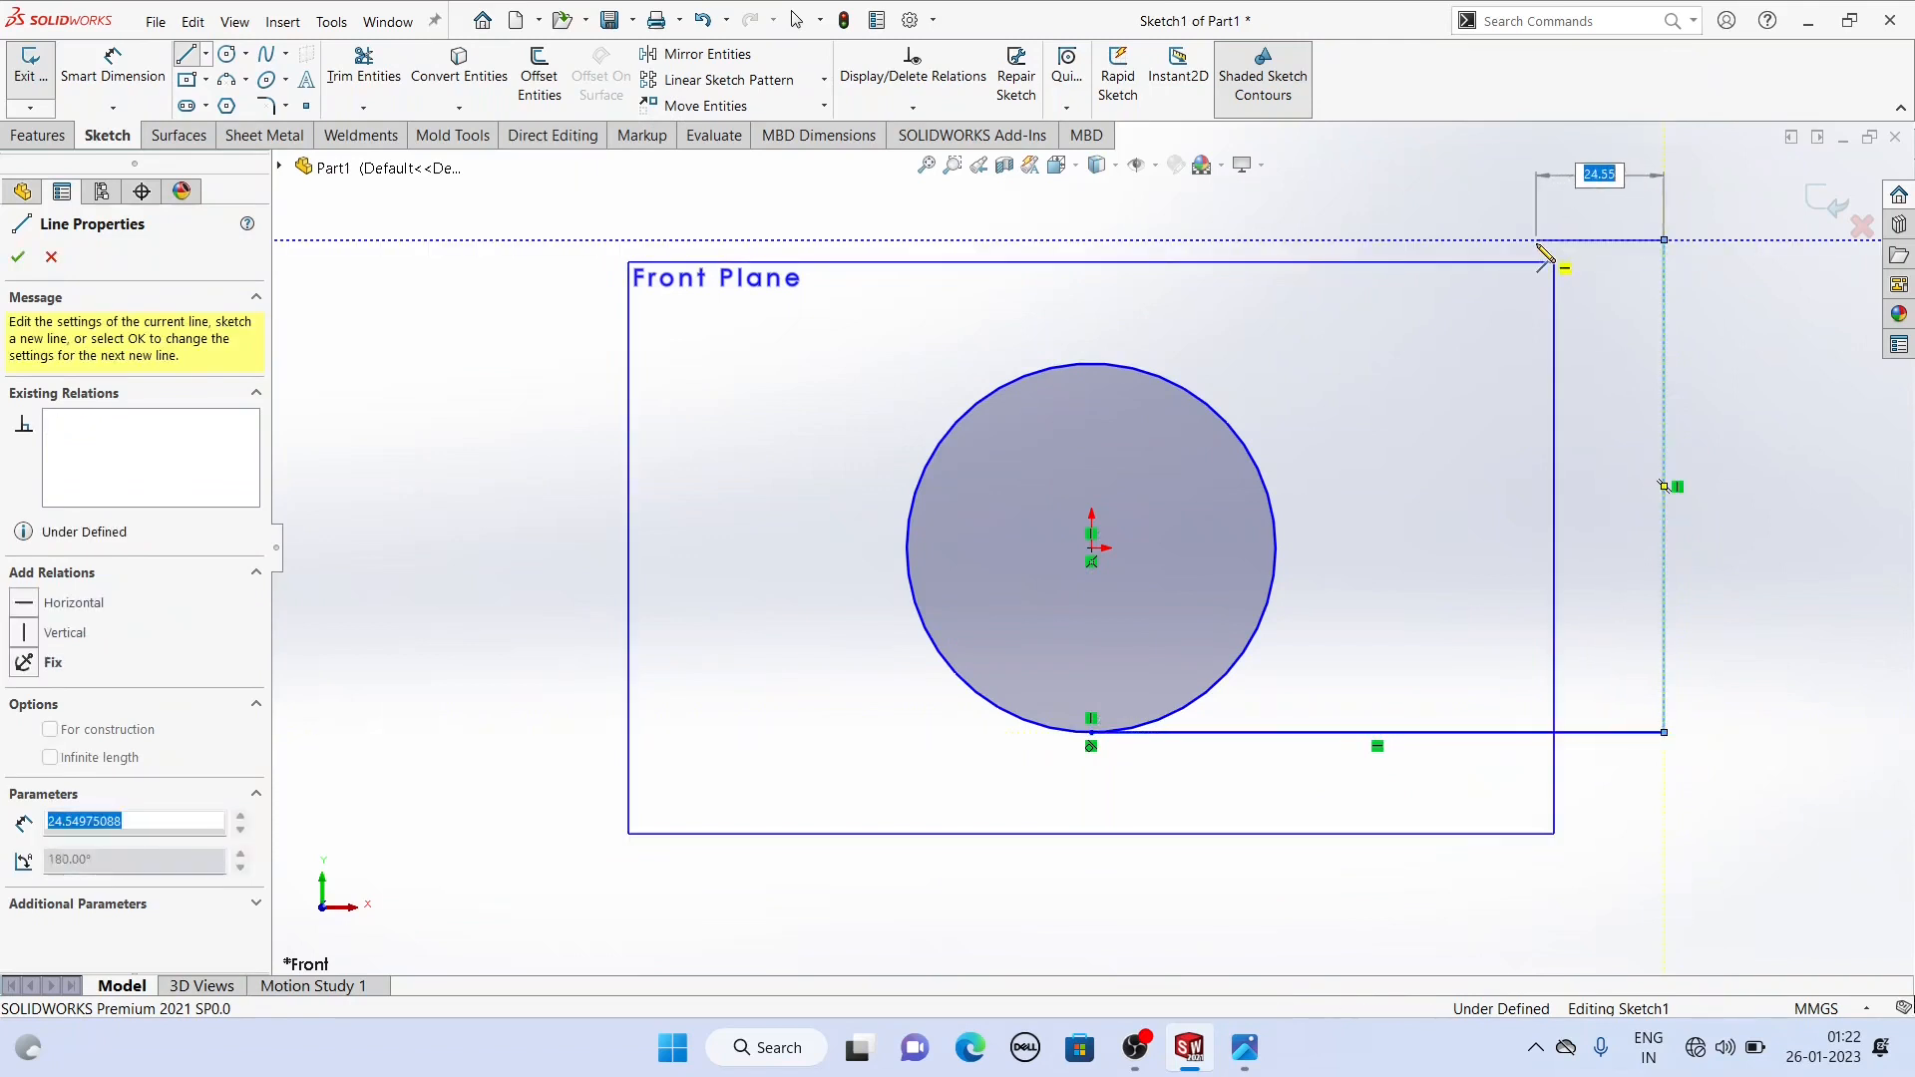
pyautogui.click(1536, 639)
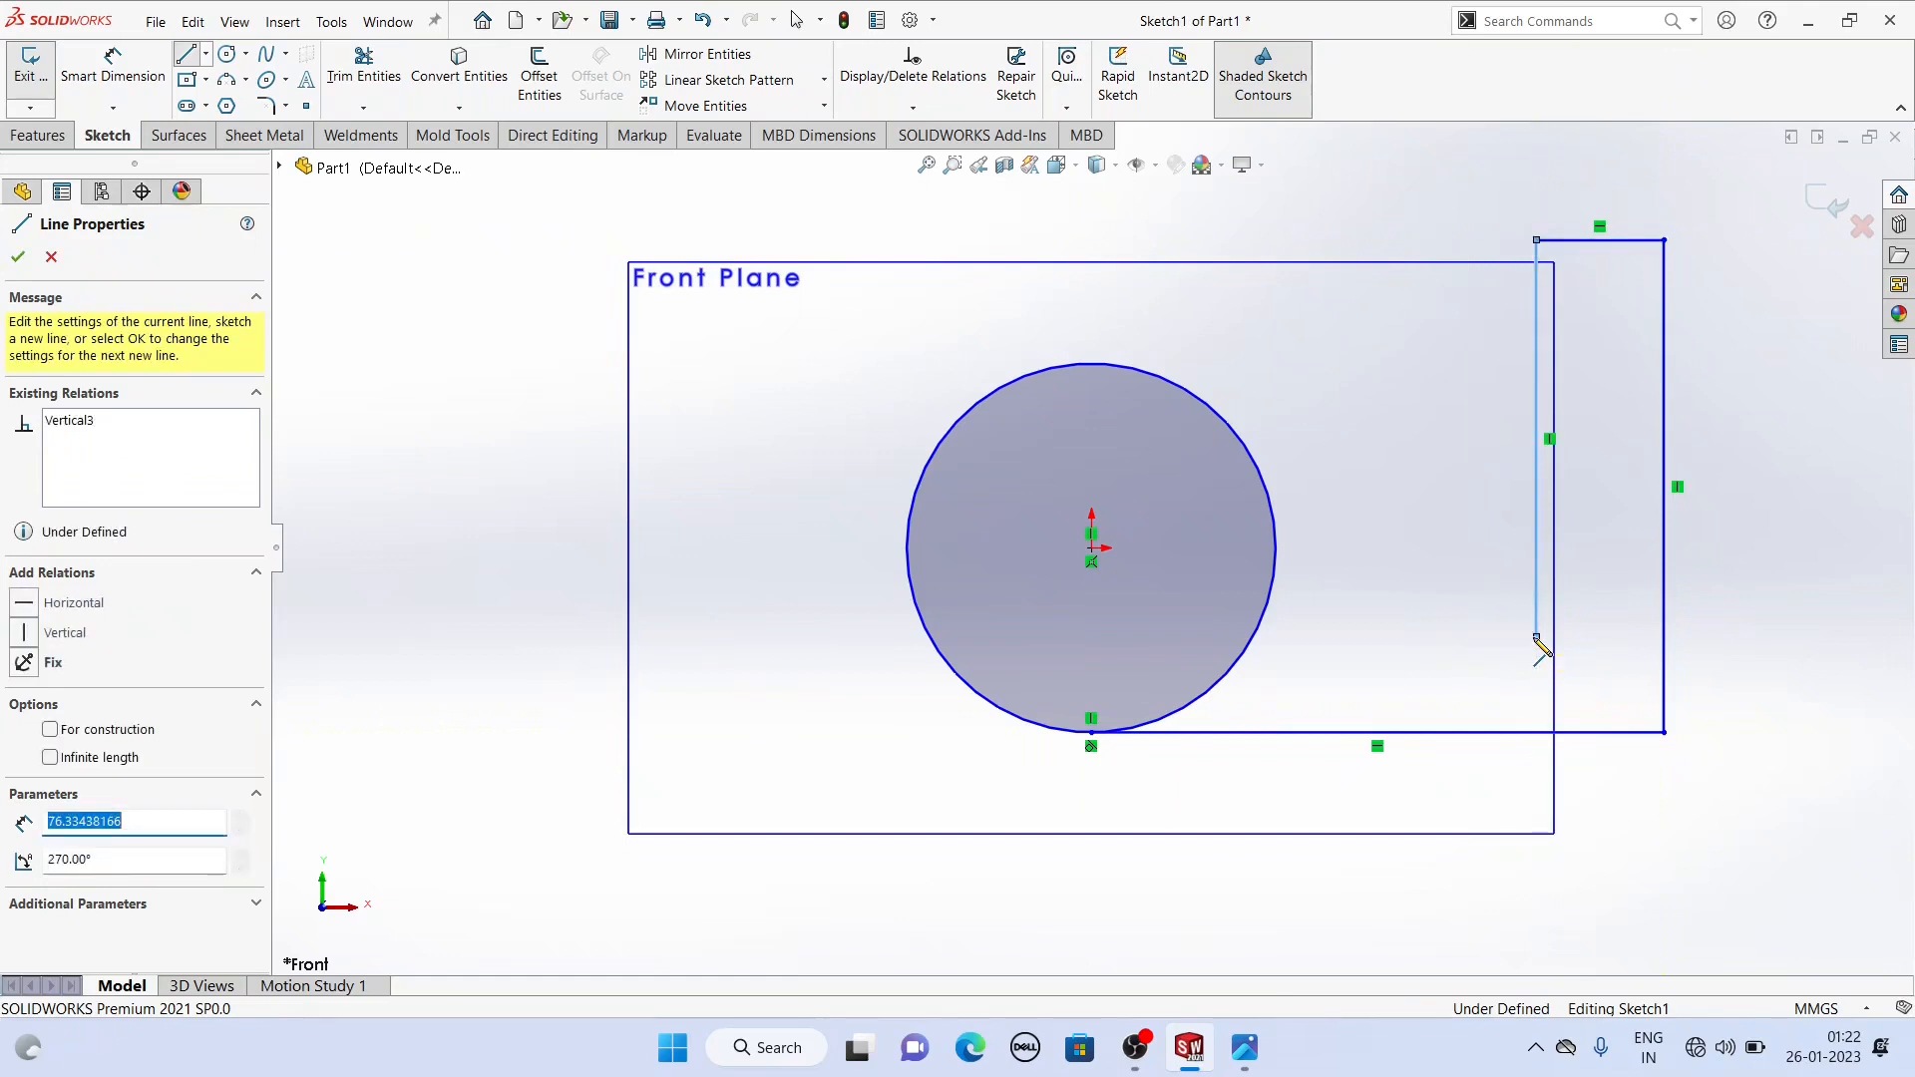
pyautogui.click(1251, 638)
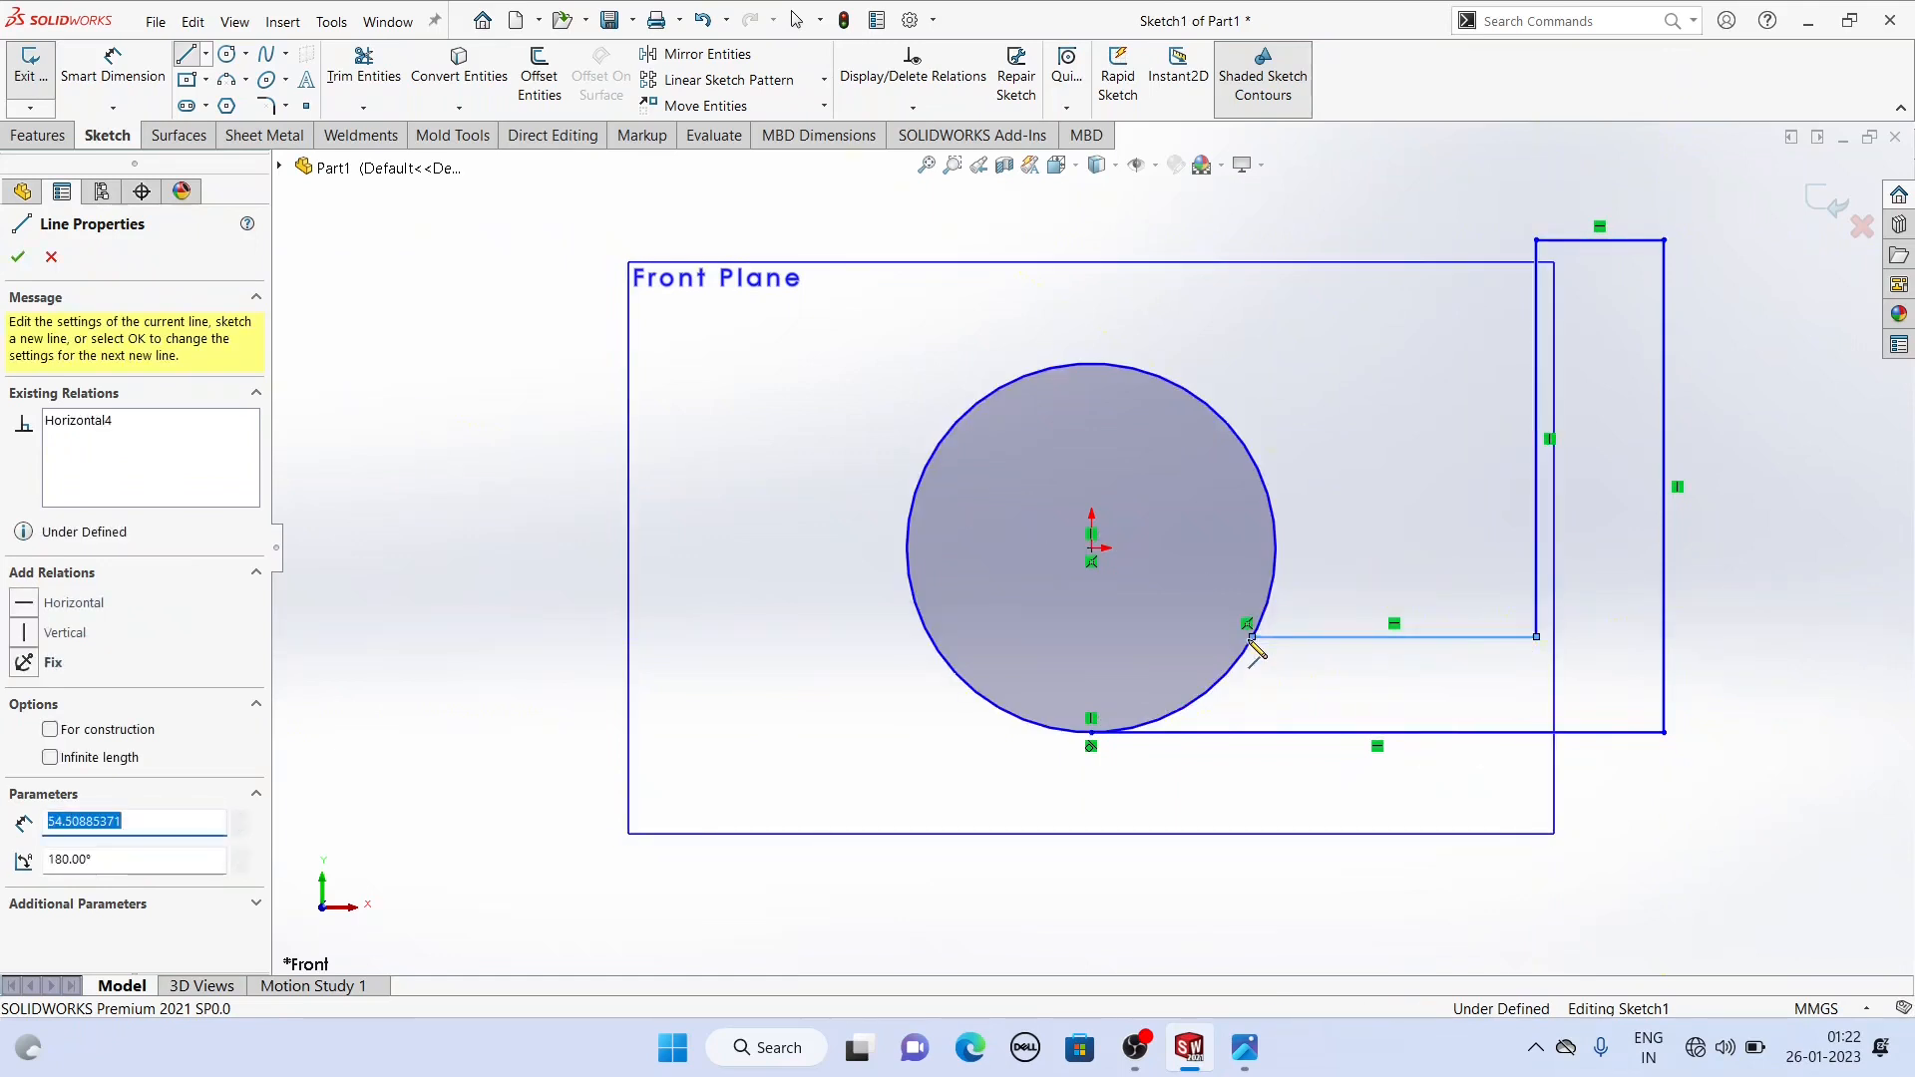
pyautogui.press('Escape')
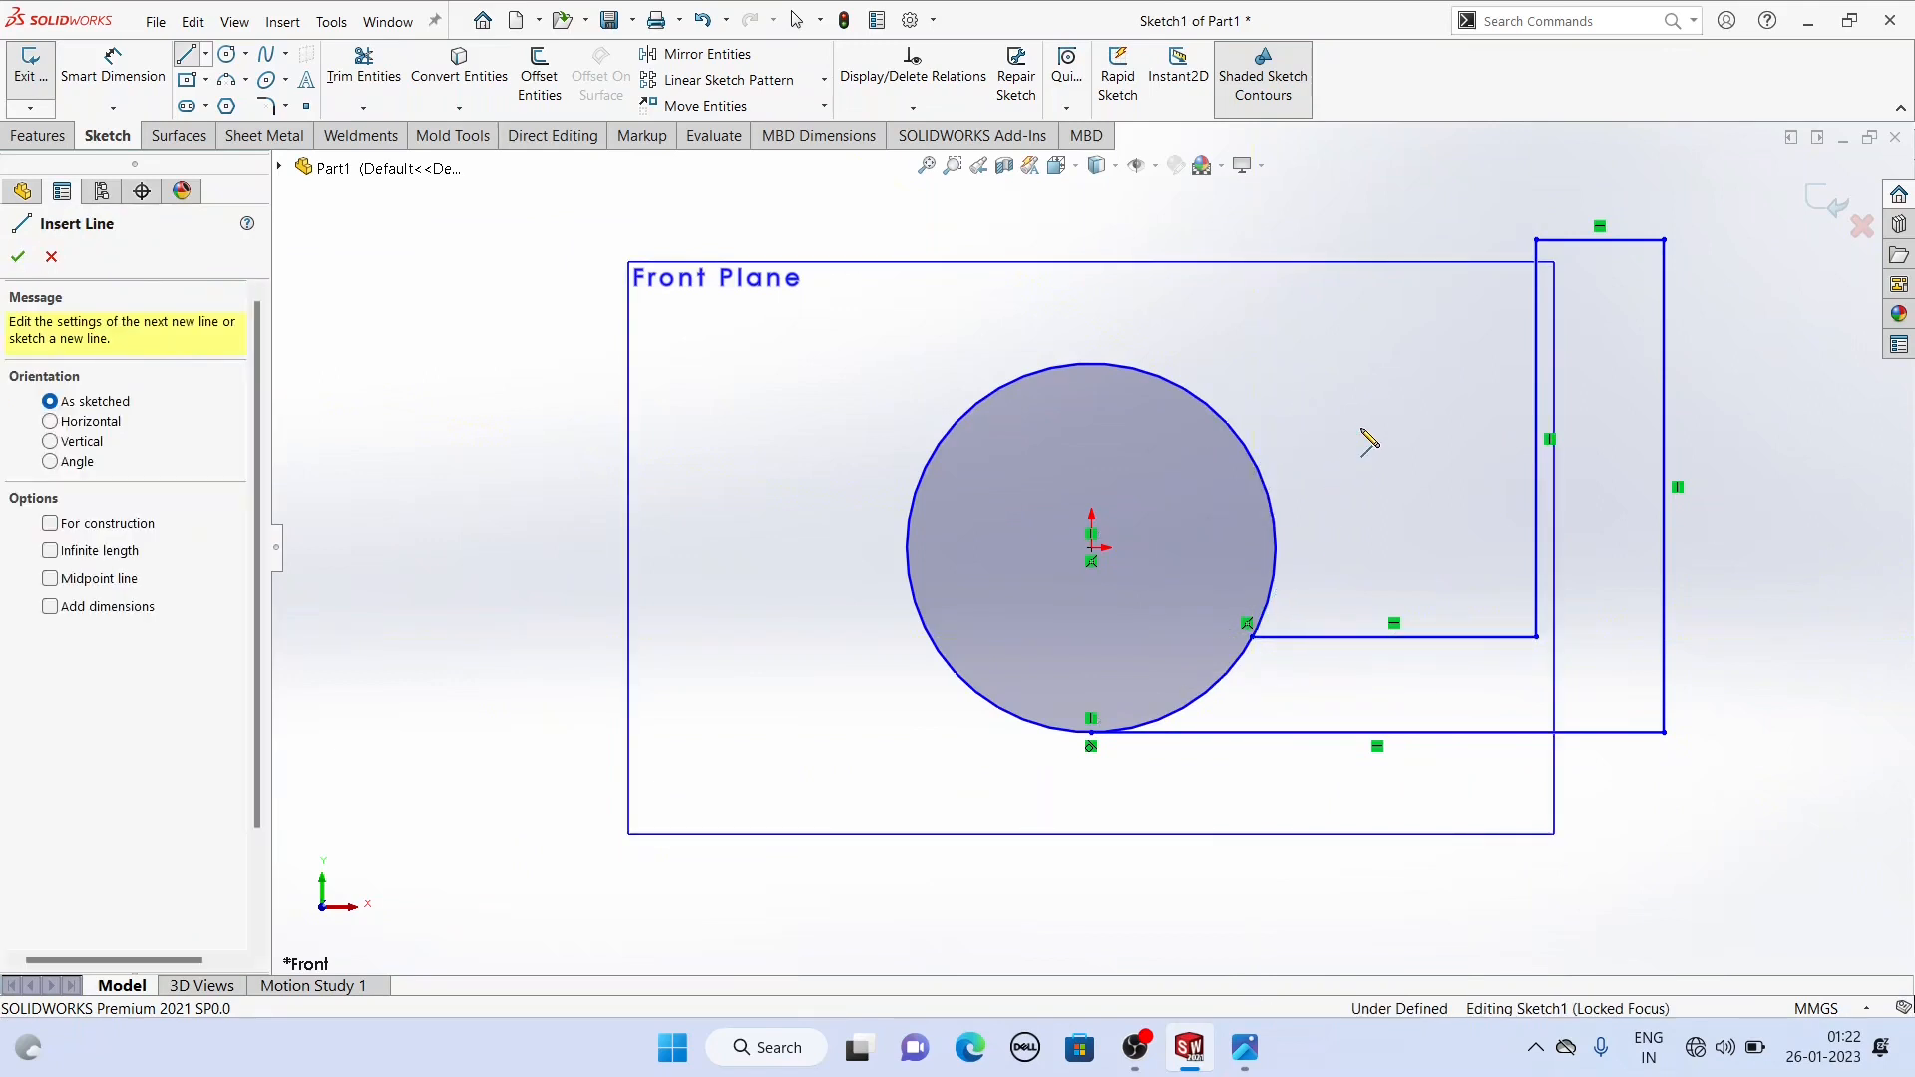
# Step: Sketch the left arm from the circle's top point, about 84 mm long and 17 mm deep, with its lower line ending on the circle
pyautogui.click(1092, 365)
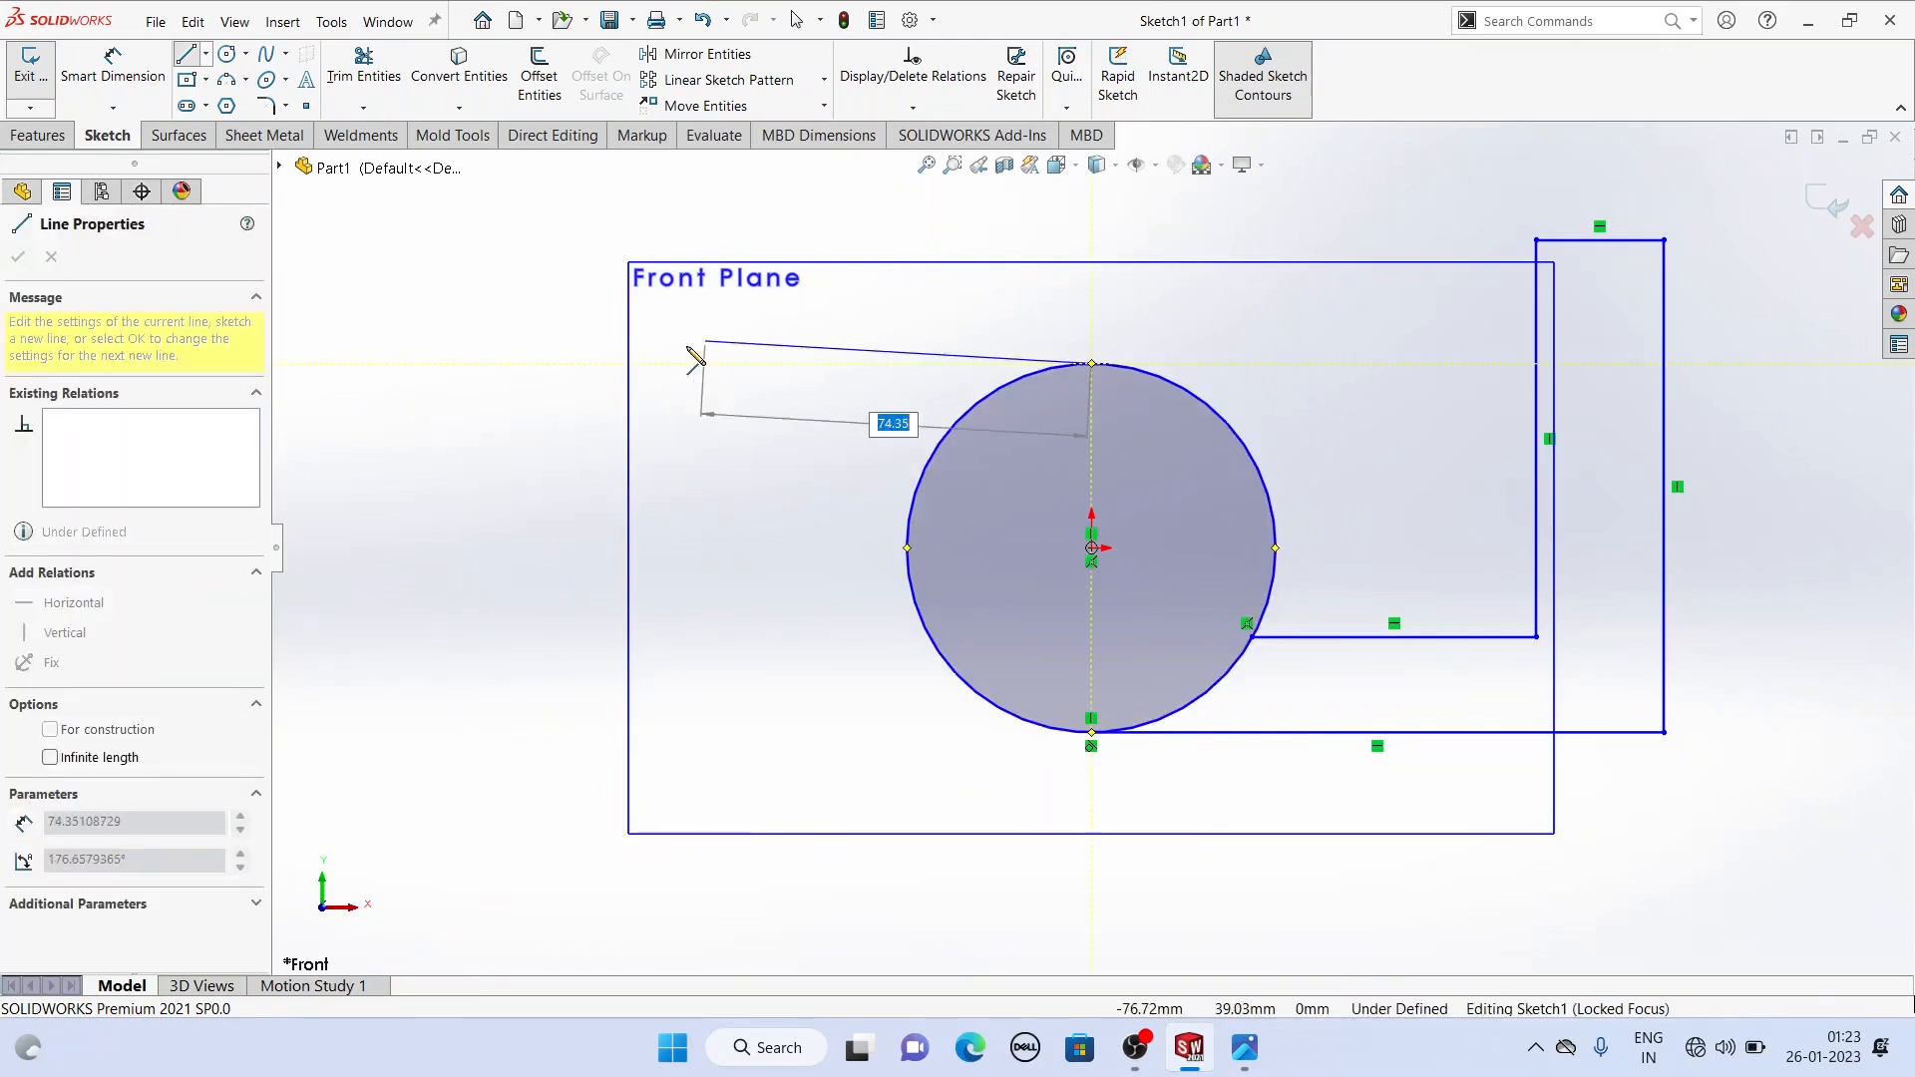
pyautogui.click(656, 365)
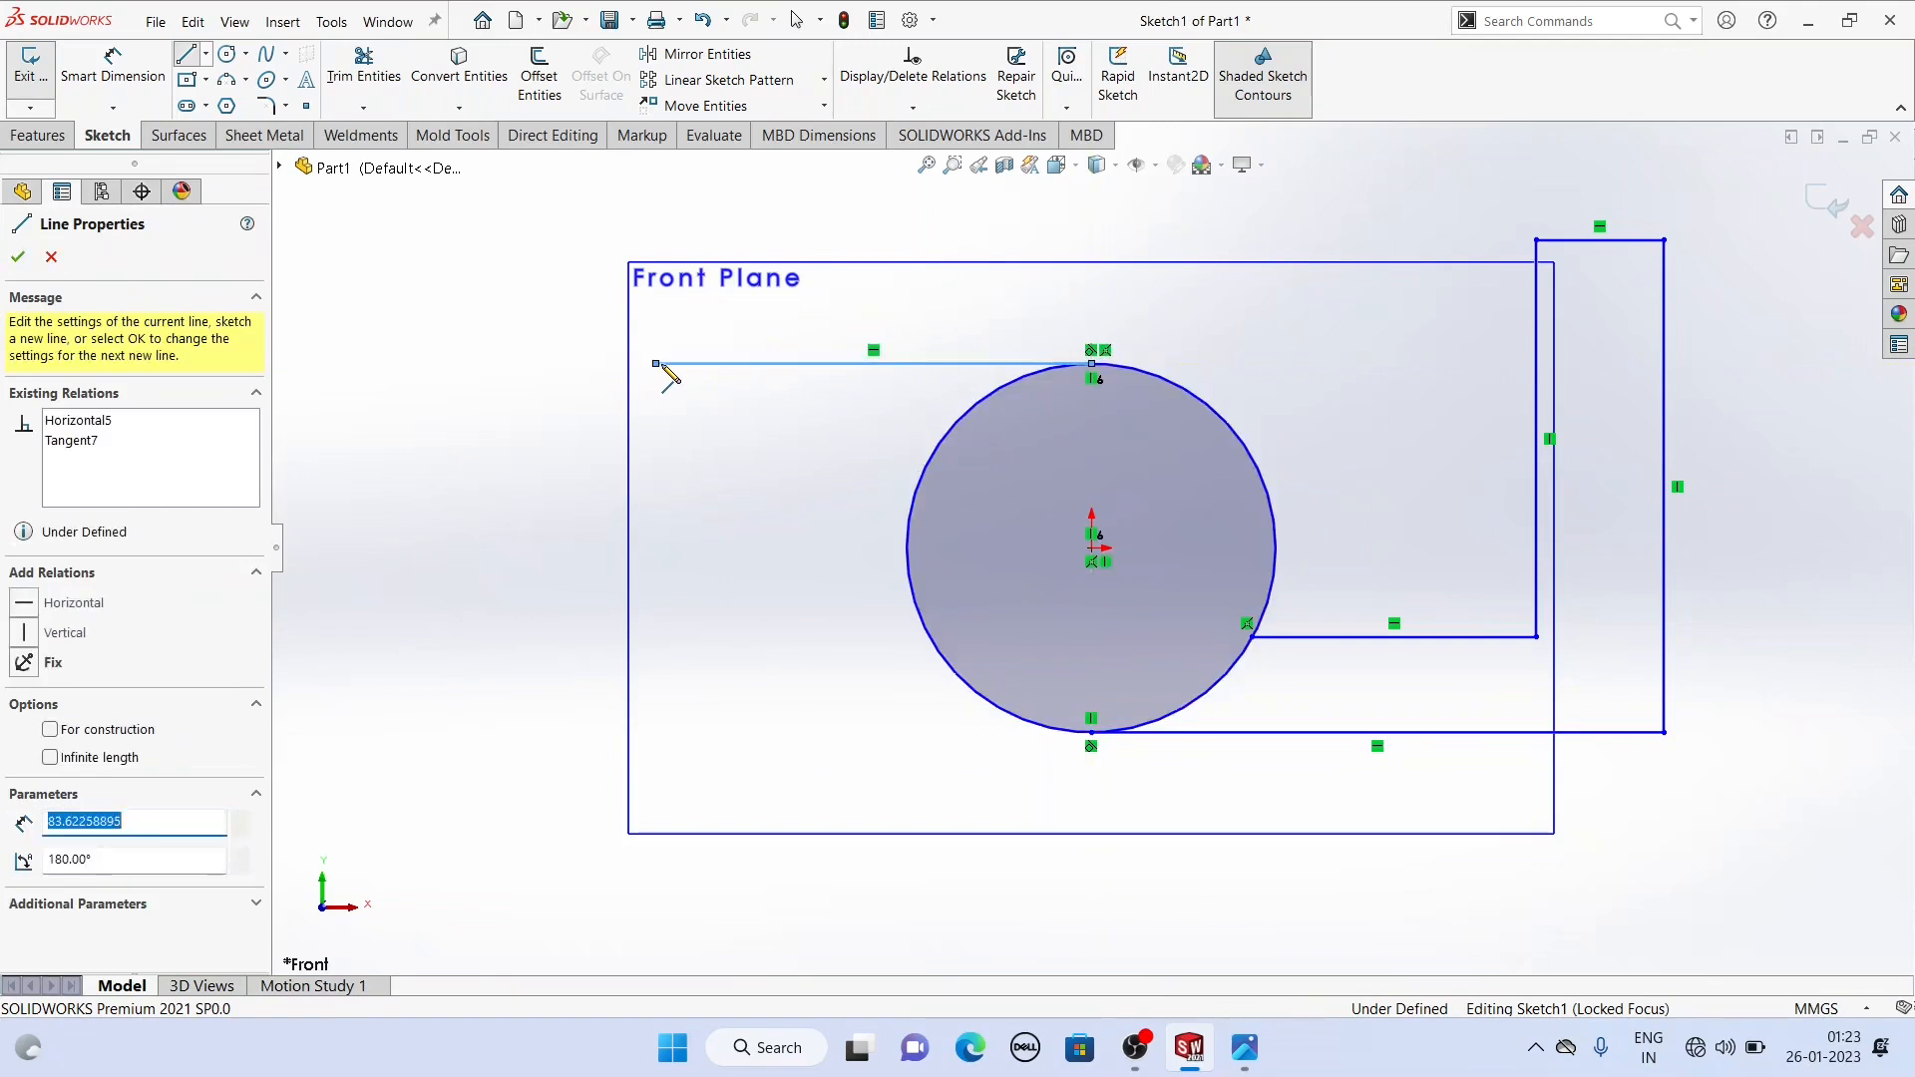
pyautogui.doubleClick(655, 451)
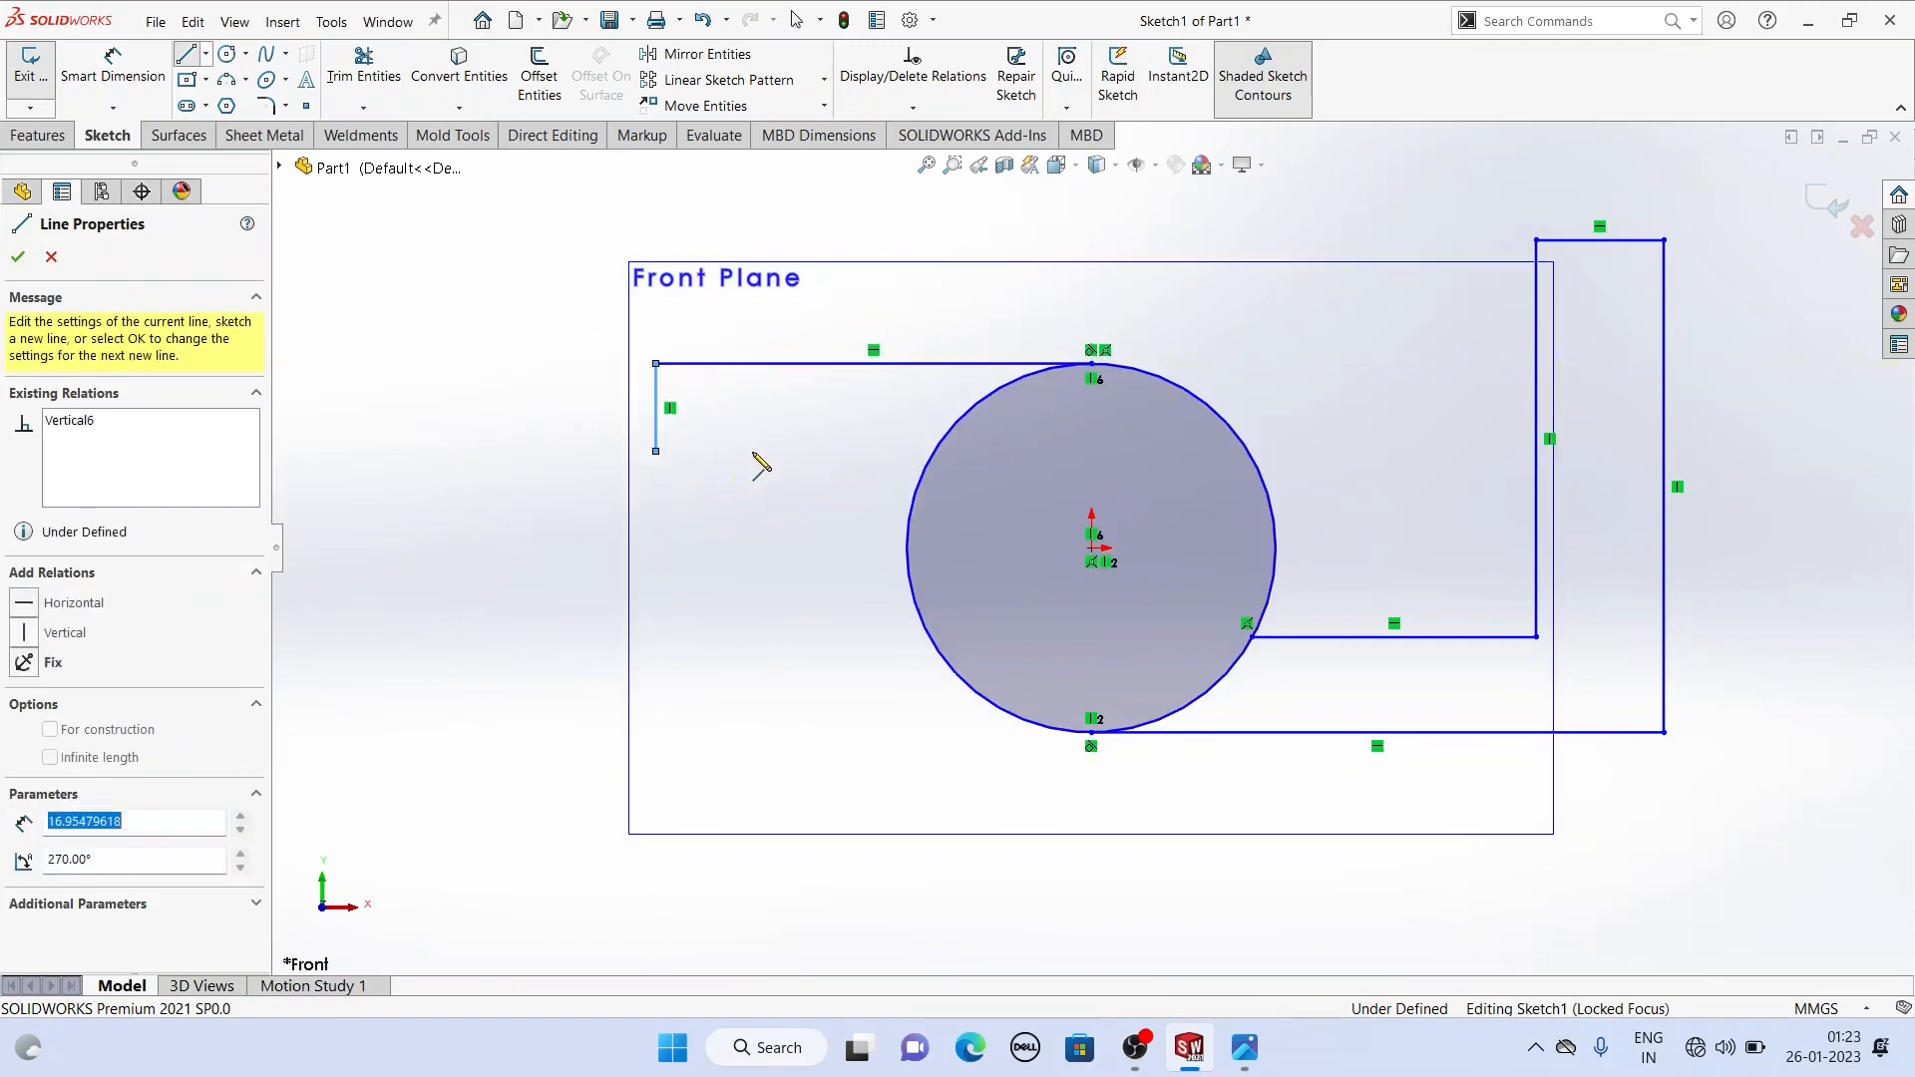
pyautogui.click(934, 452)
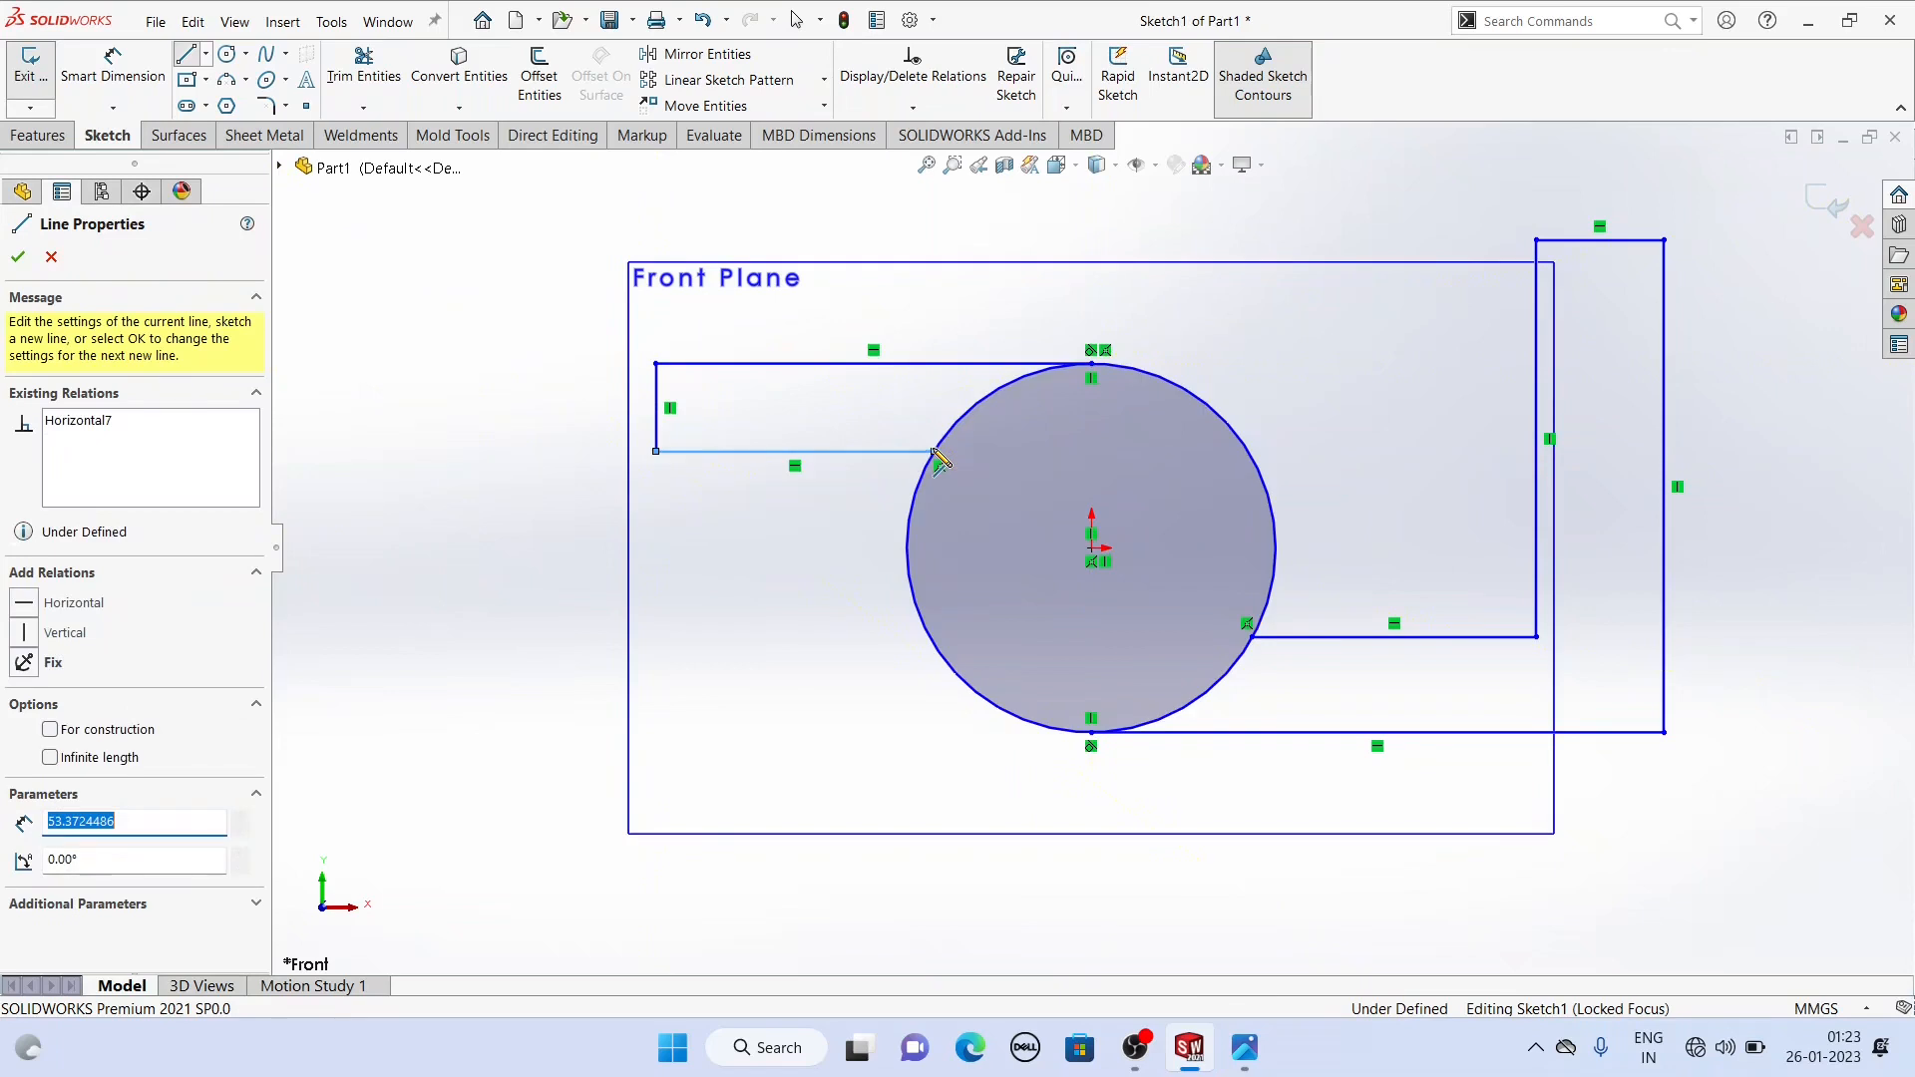
pyautogui.rightClick(465, 349)
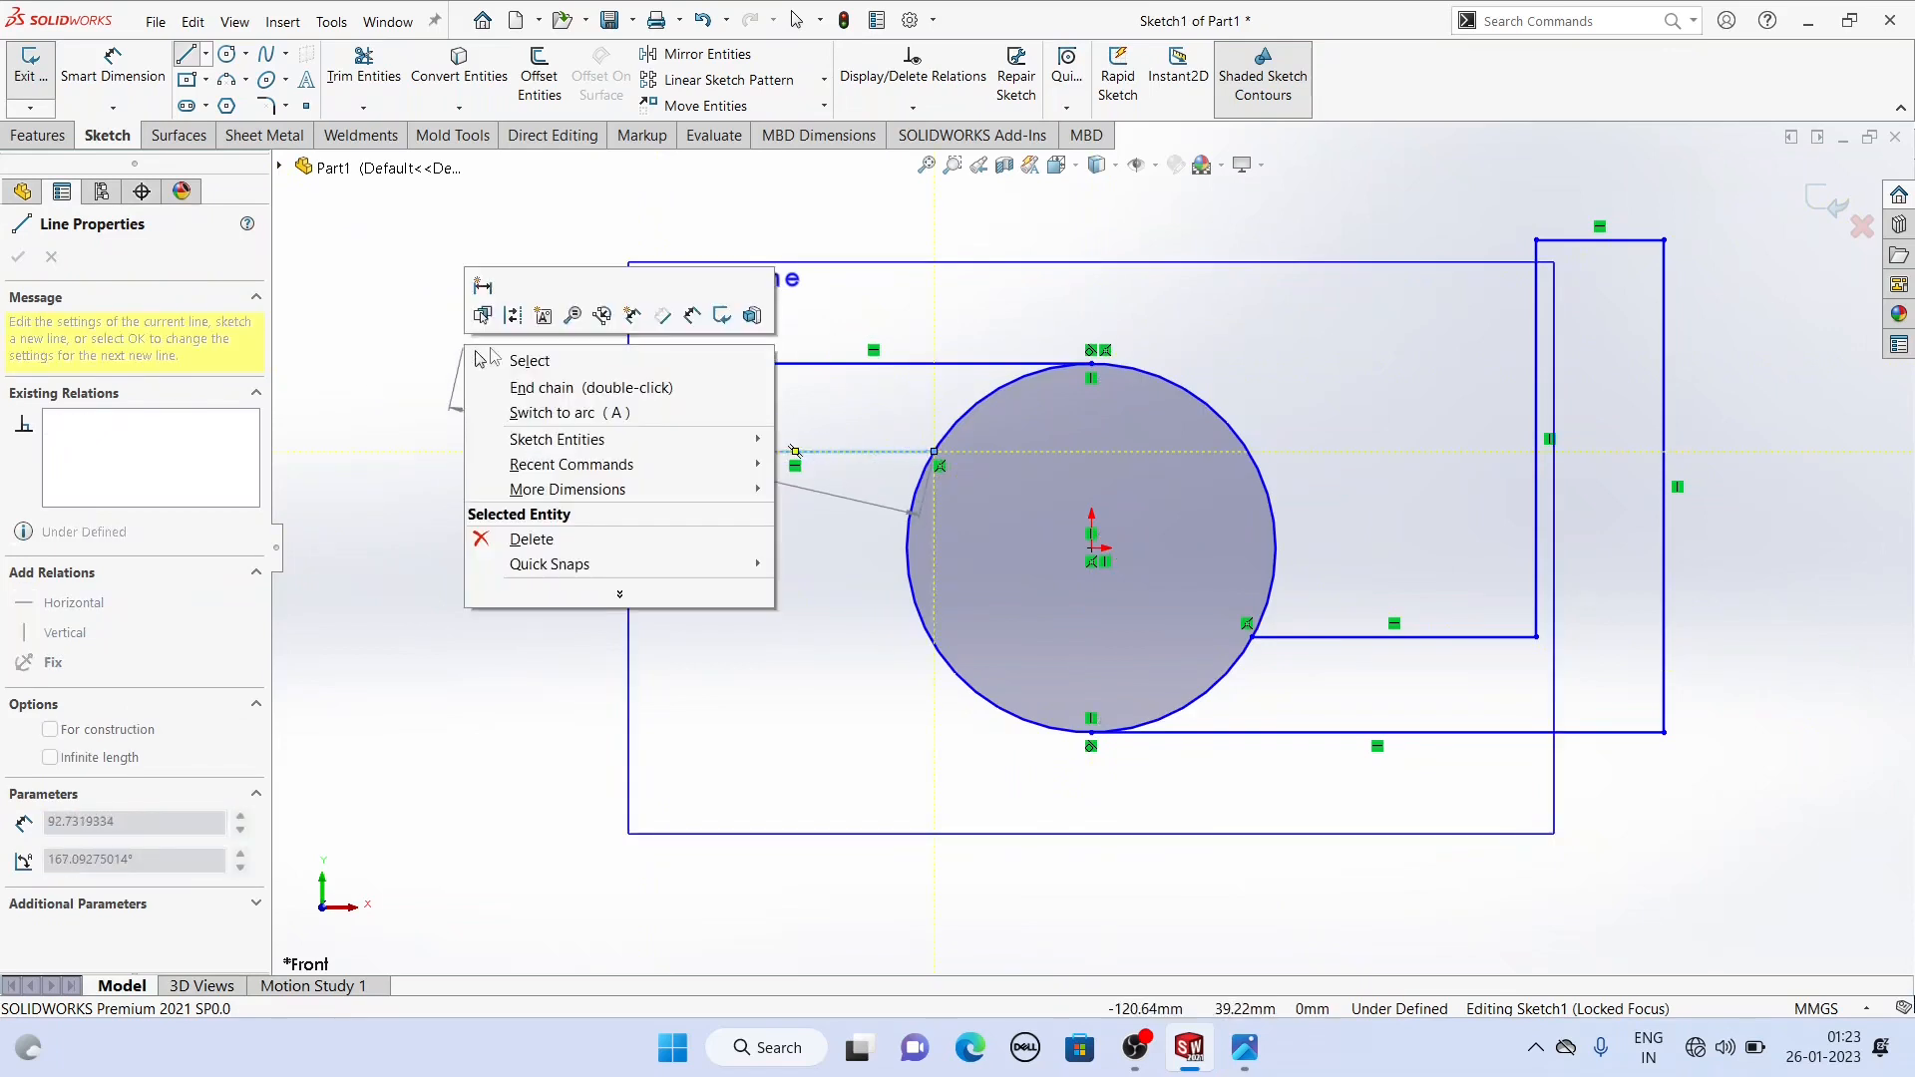
pyautogui.click(524, 361)
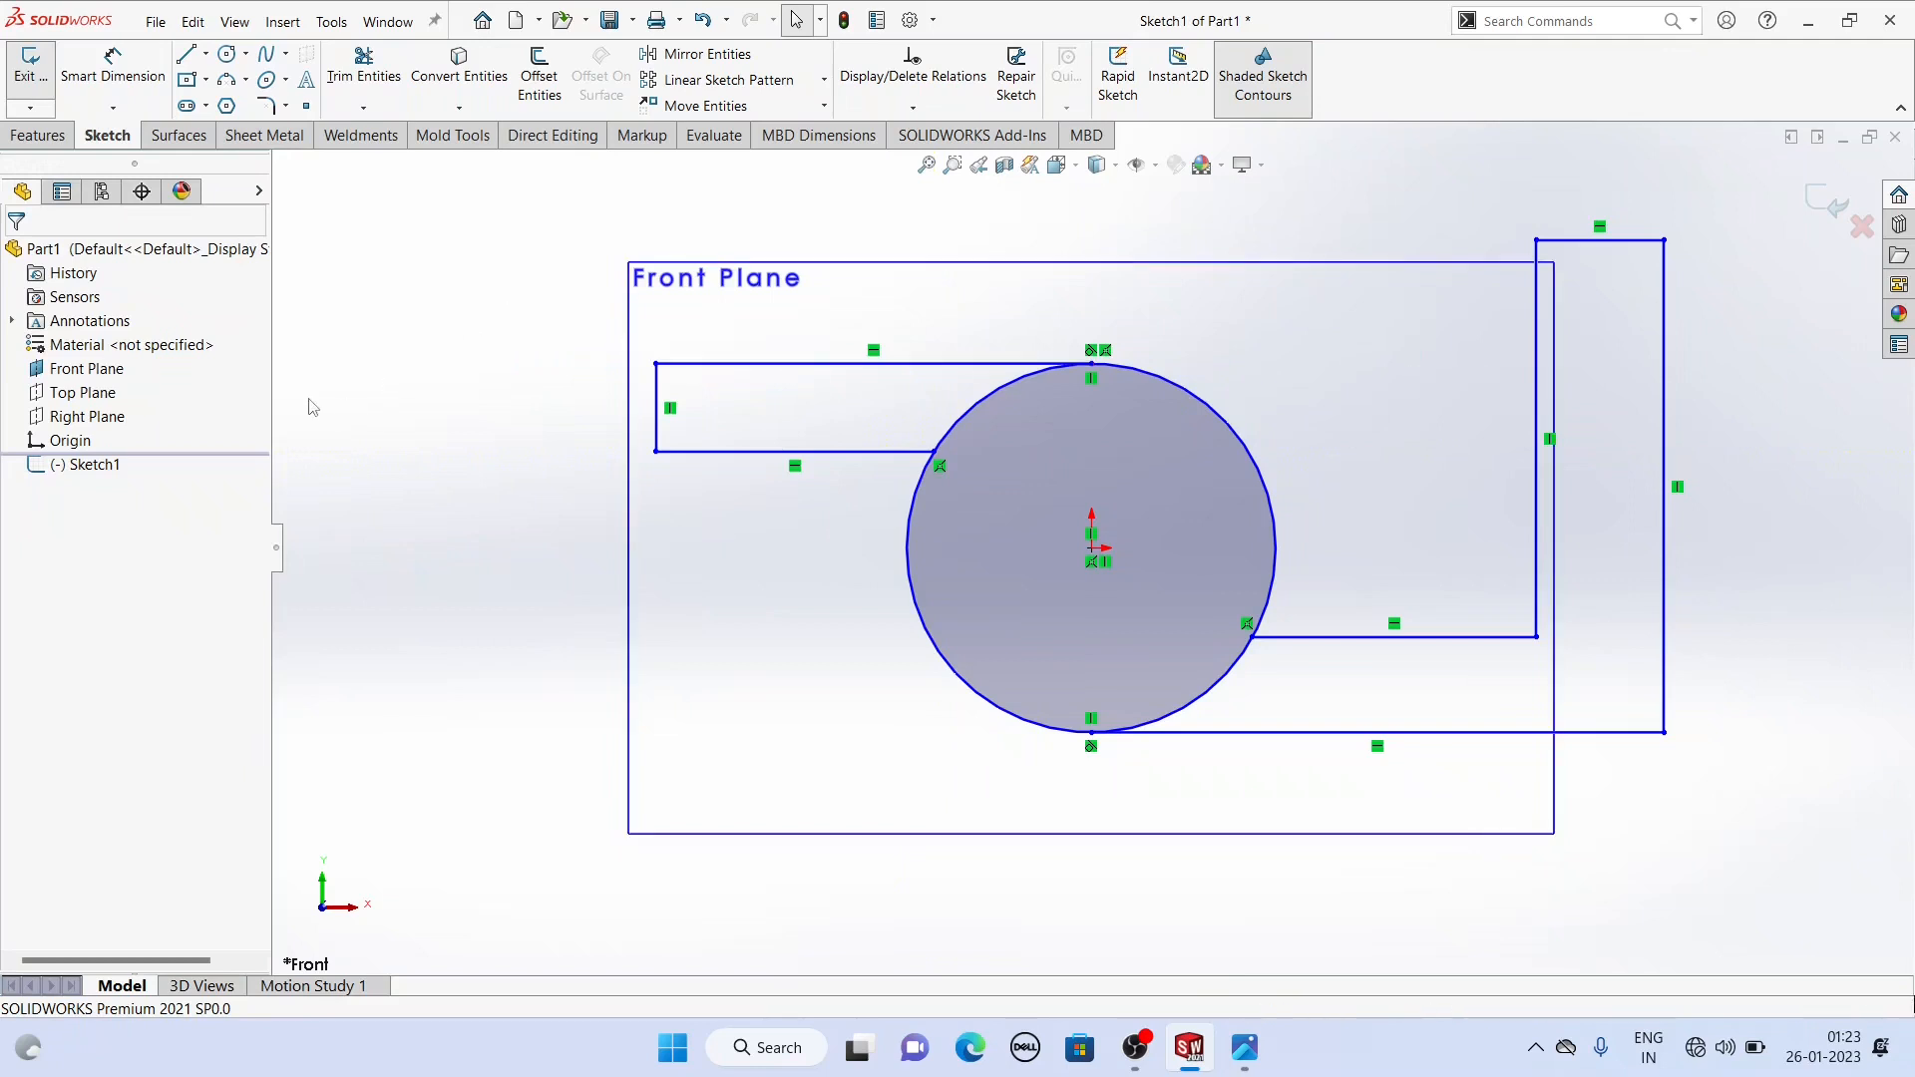
# Step: Hide the Front Plane so only the sketch geometry is displayed
pyautogui.click(678, 280)
pyautogui.rightClick(678, 282)
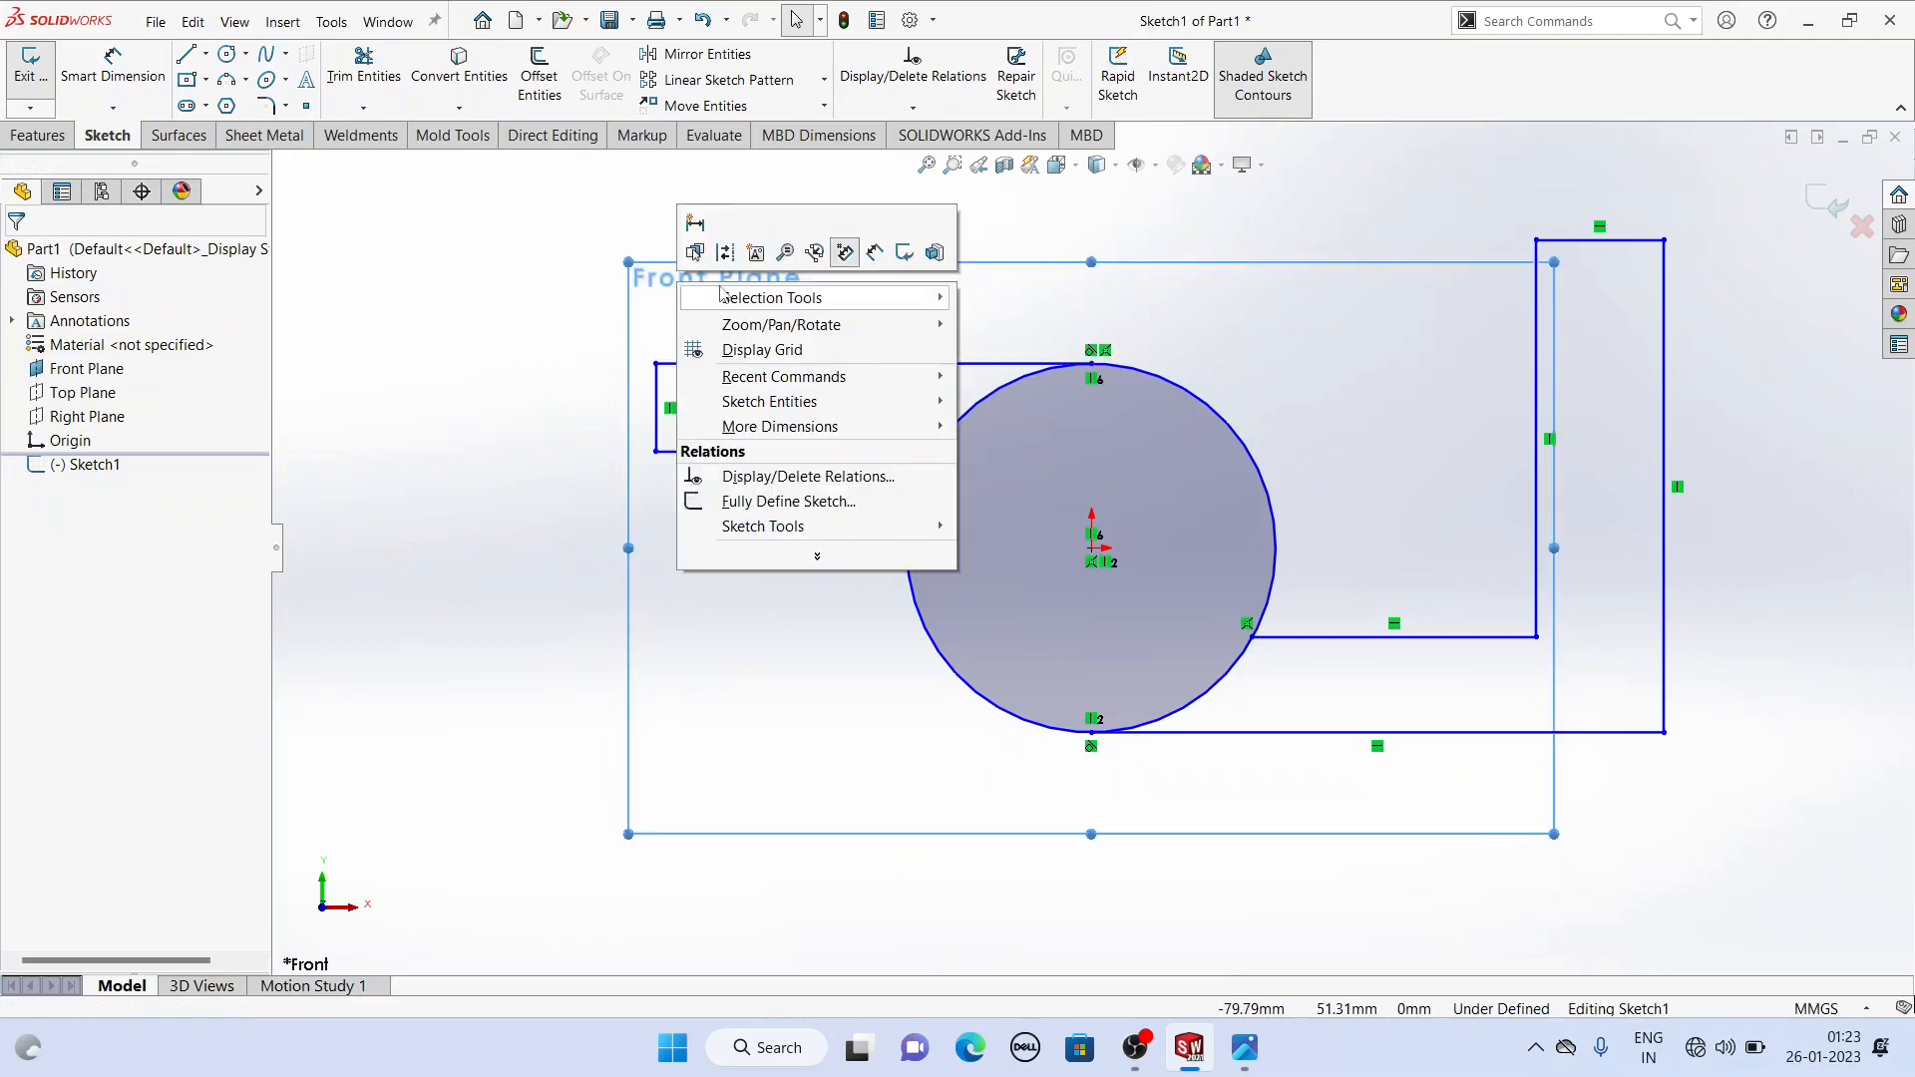
pyautogui.click(581, 325)
pyautogui.click(88, 368)
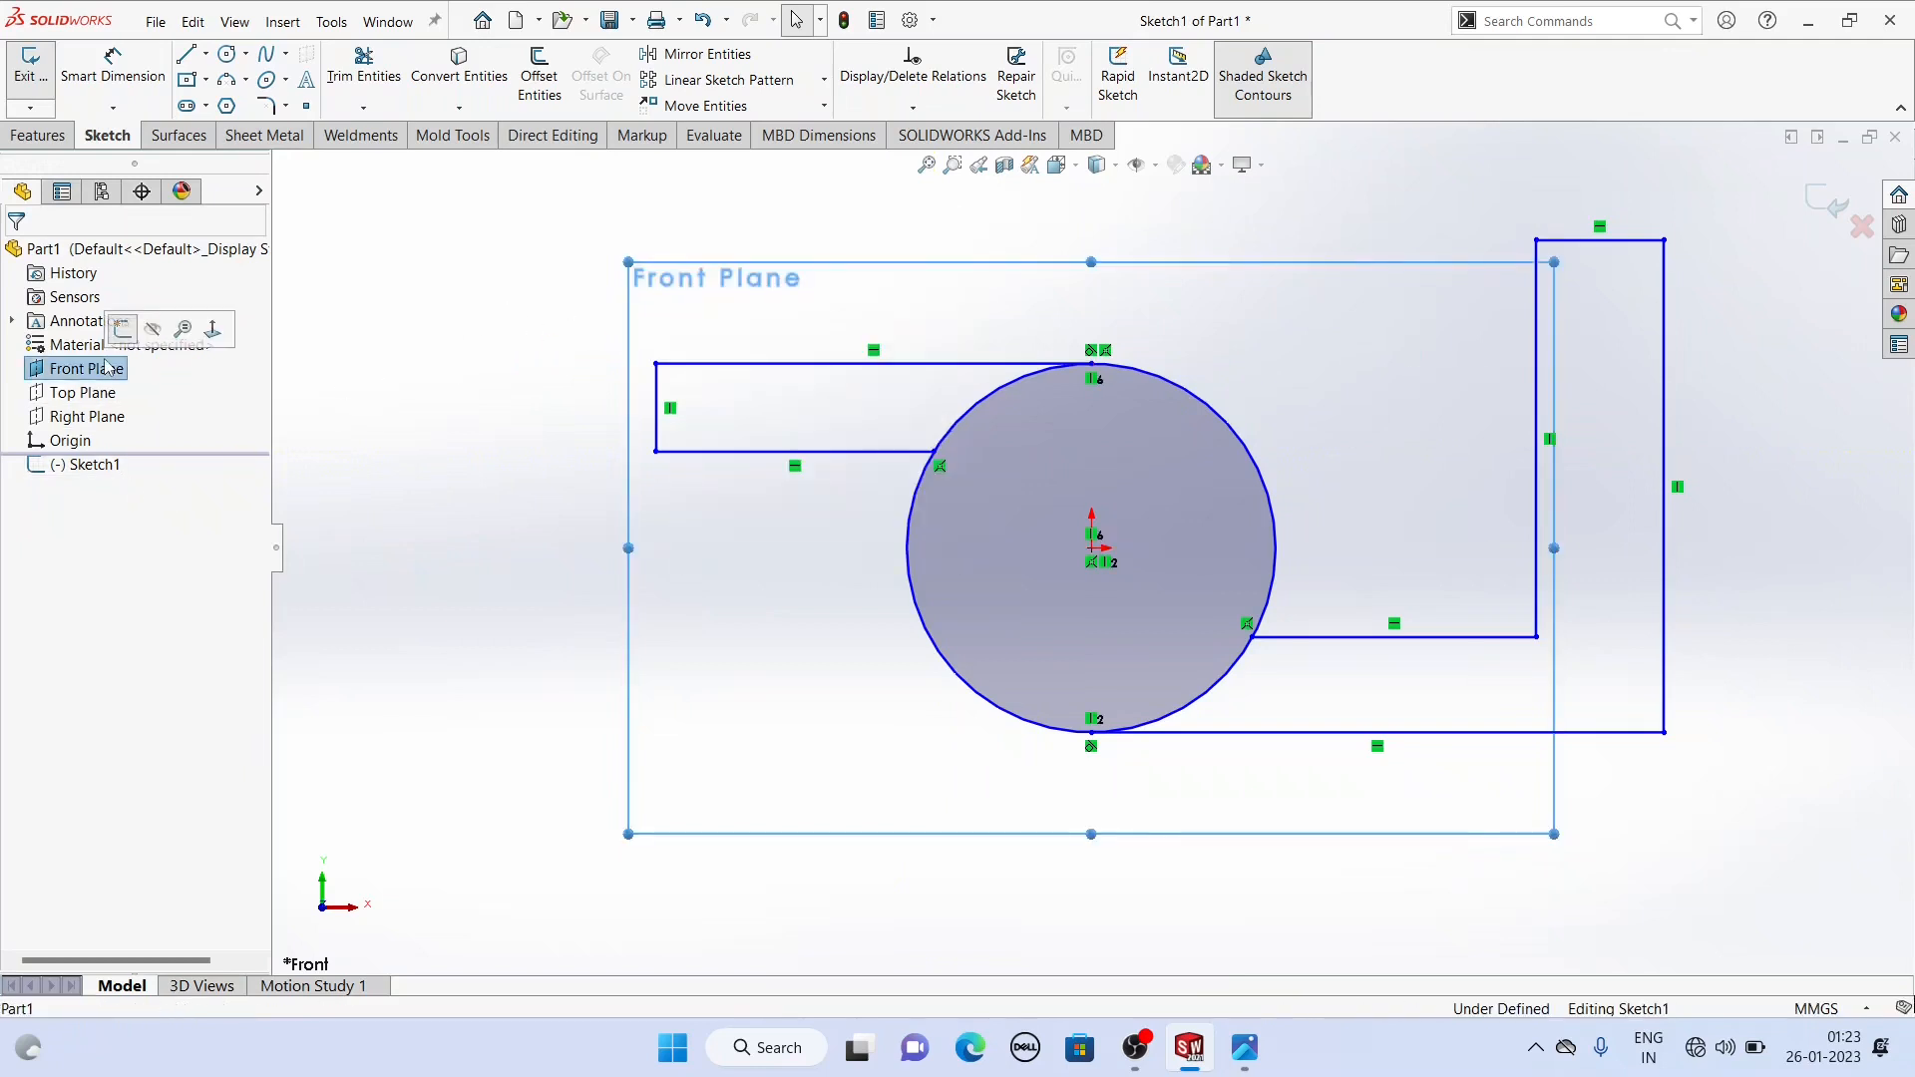
pyautogui.click(158, 333)
# Step: Dimension the circle's diameter as 50 mm with Smart Dimension
pyautogui.press('f')
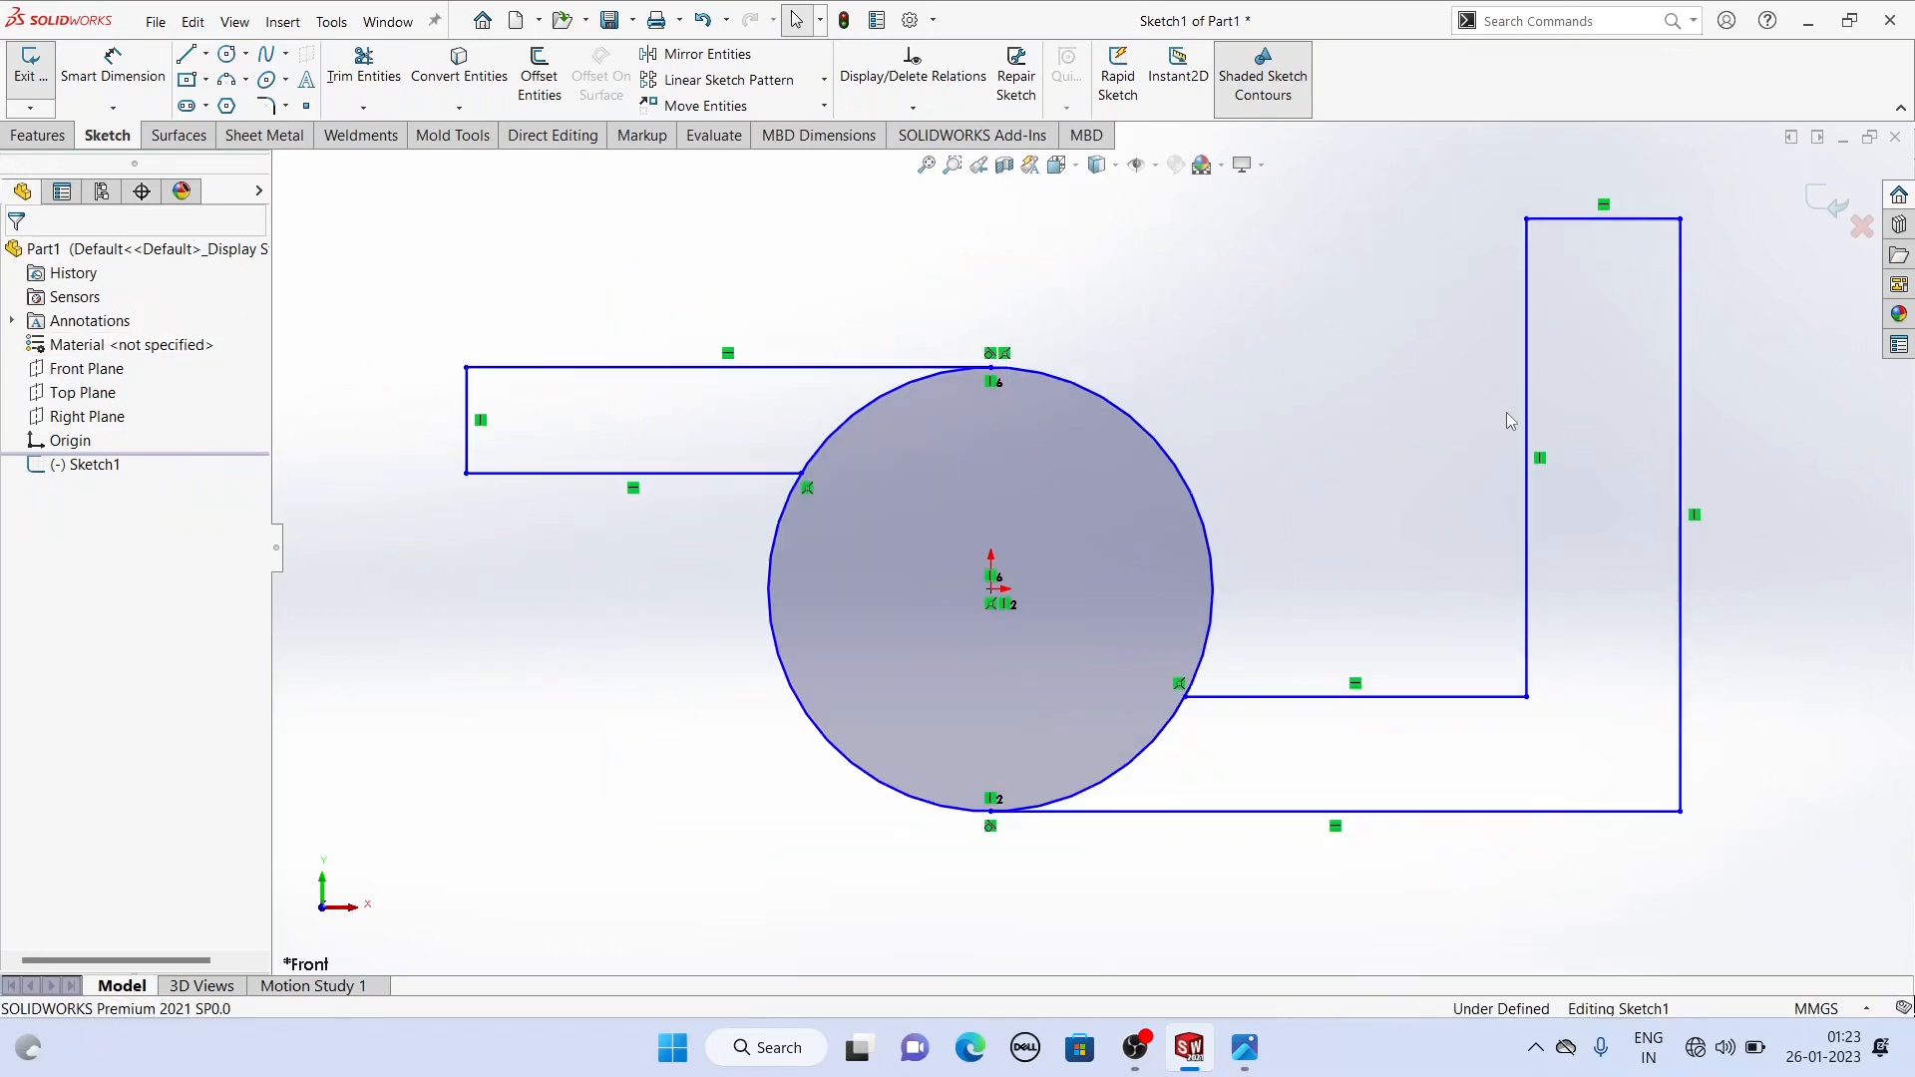
pyautogui.press('z')
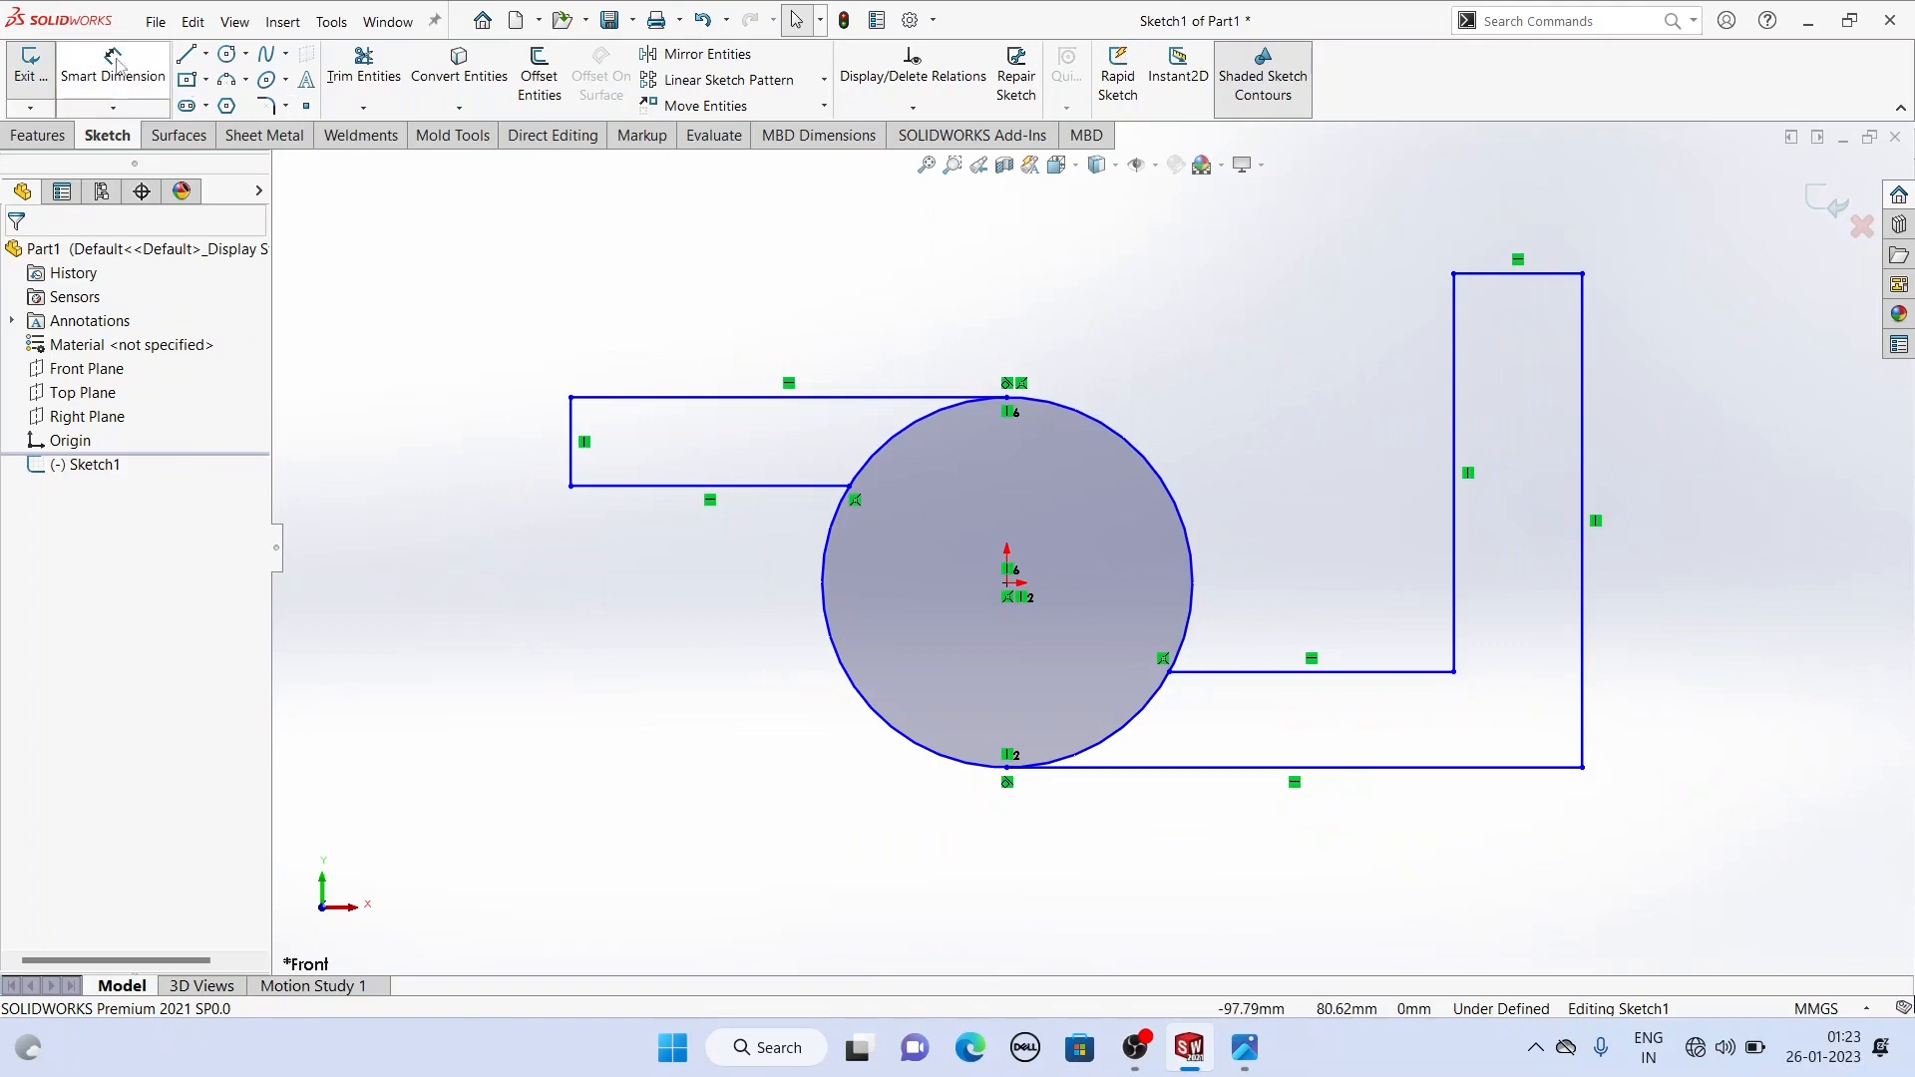
pyautogui.click(88, 68)
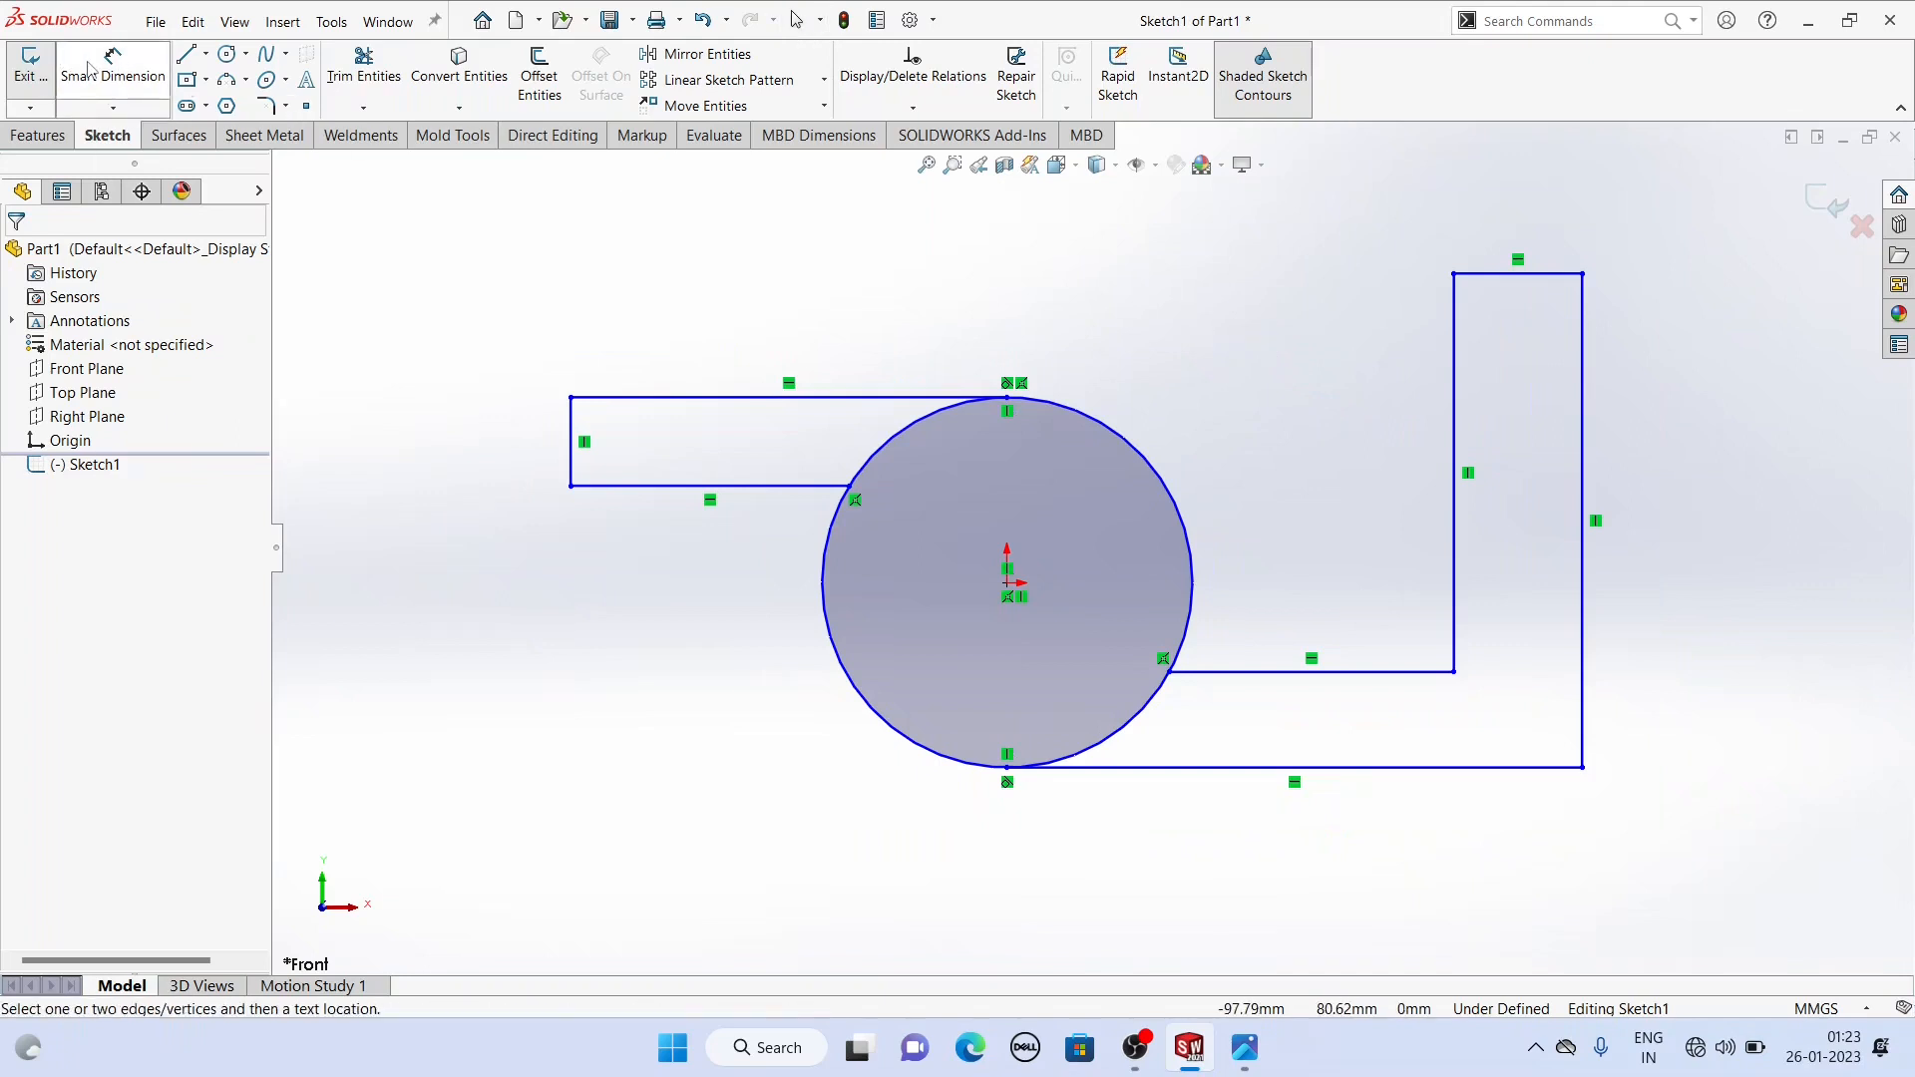
pyautogui.click(1165, 482)
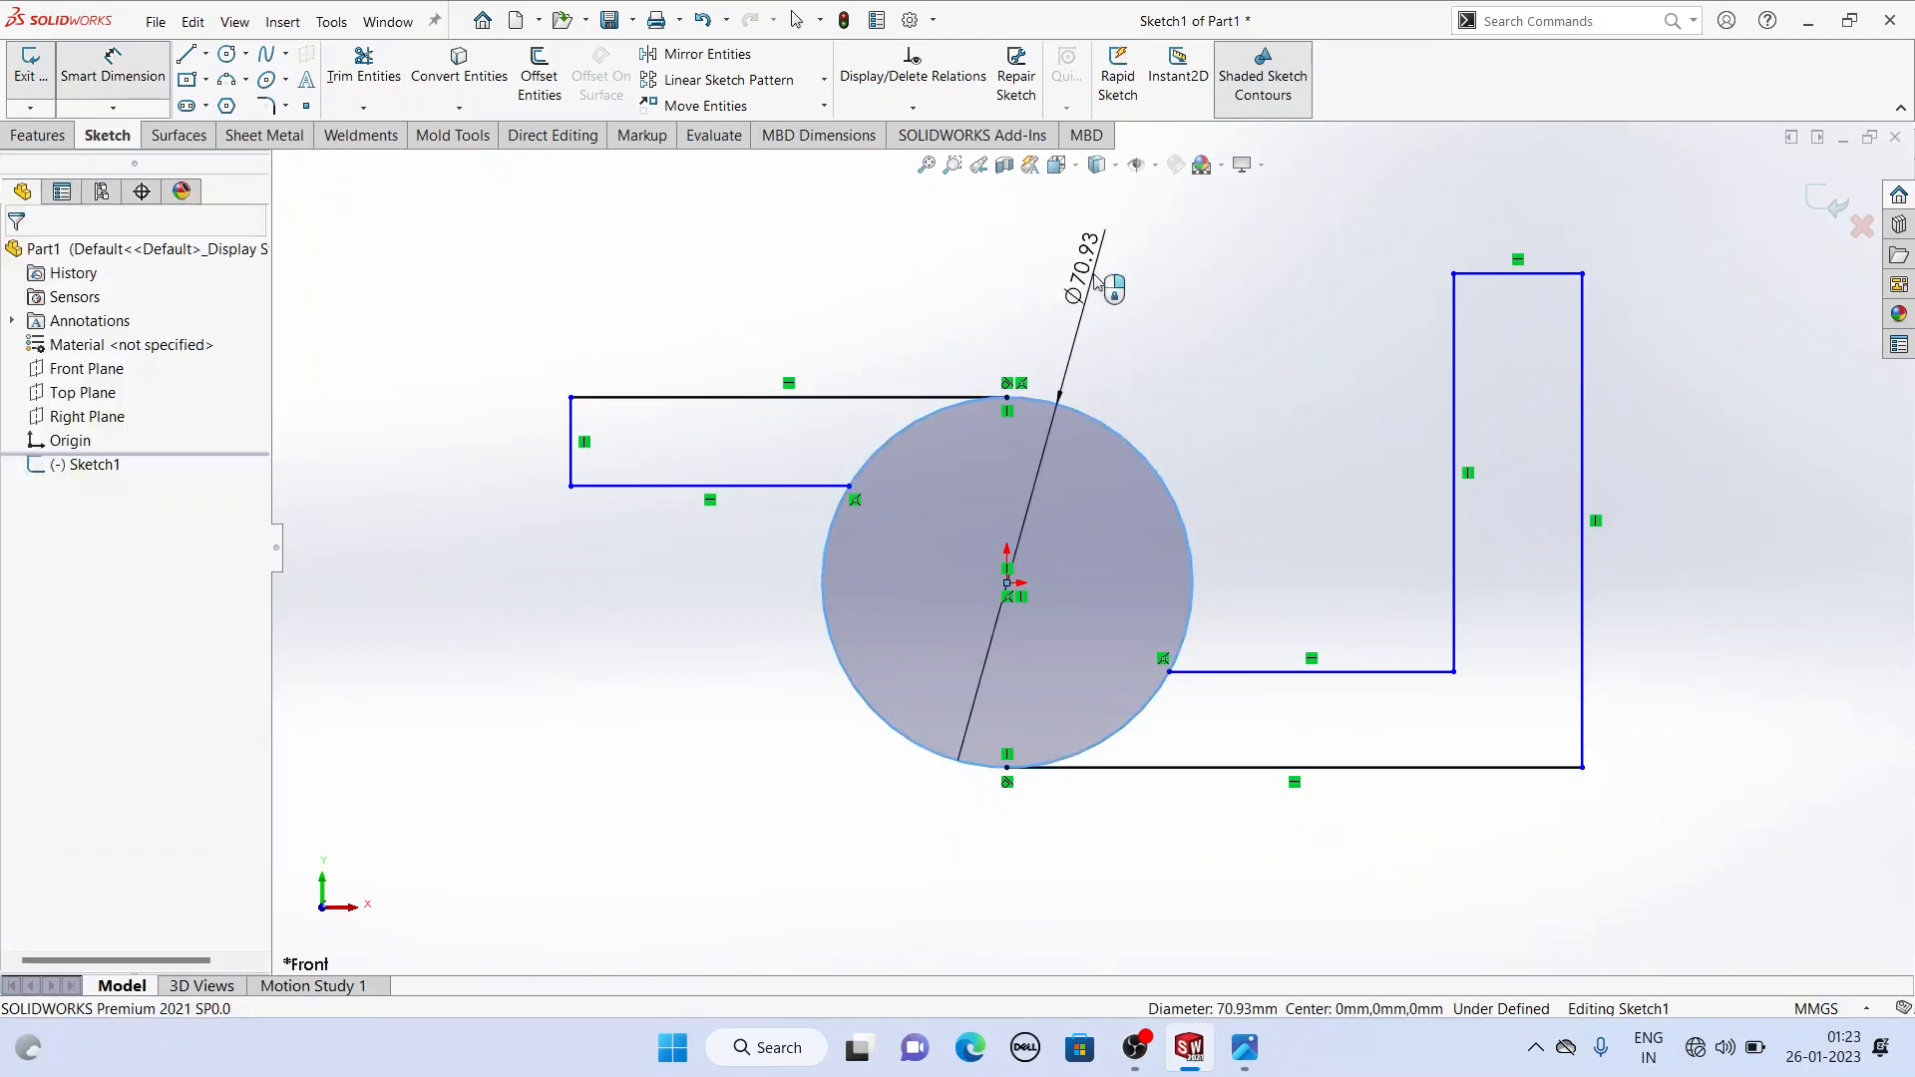
pyautogui.click(1095, 281)
pyautogui.write('5')
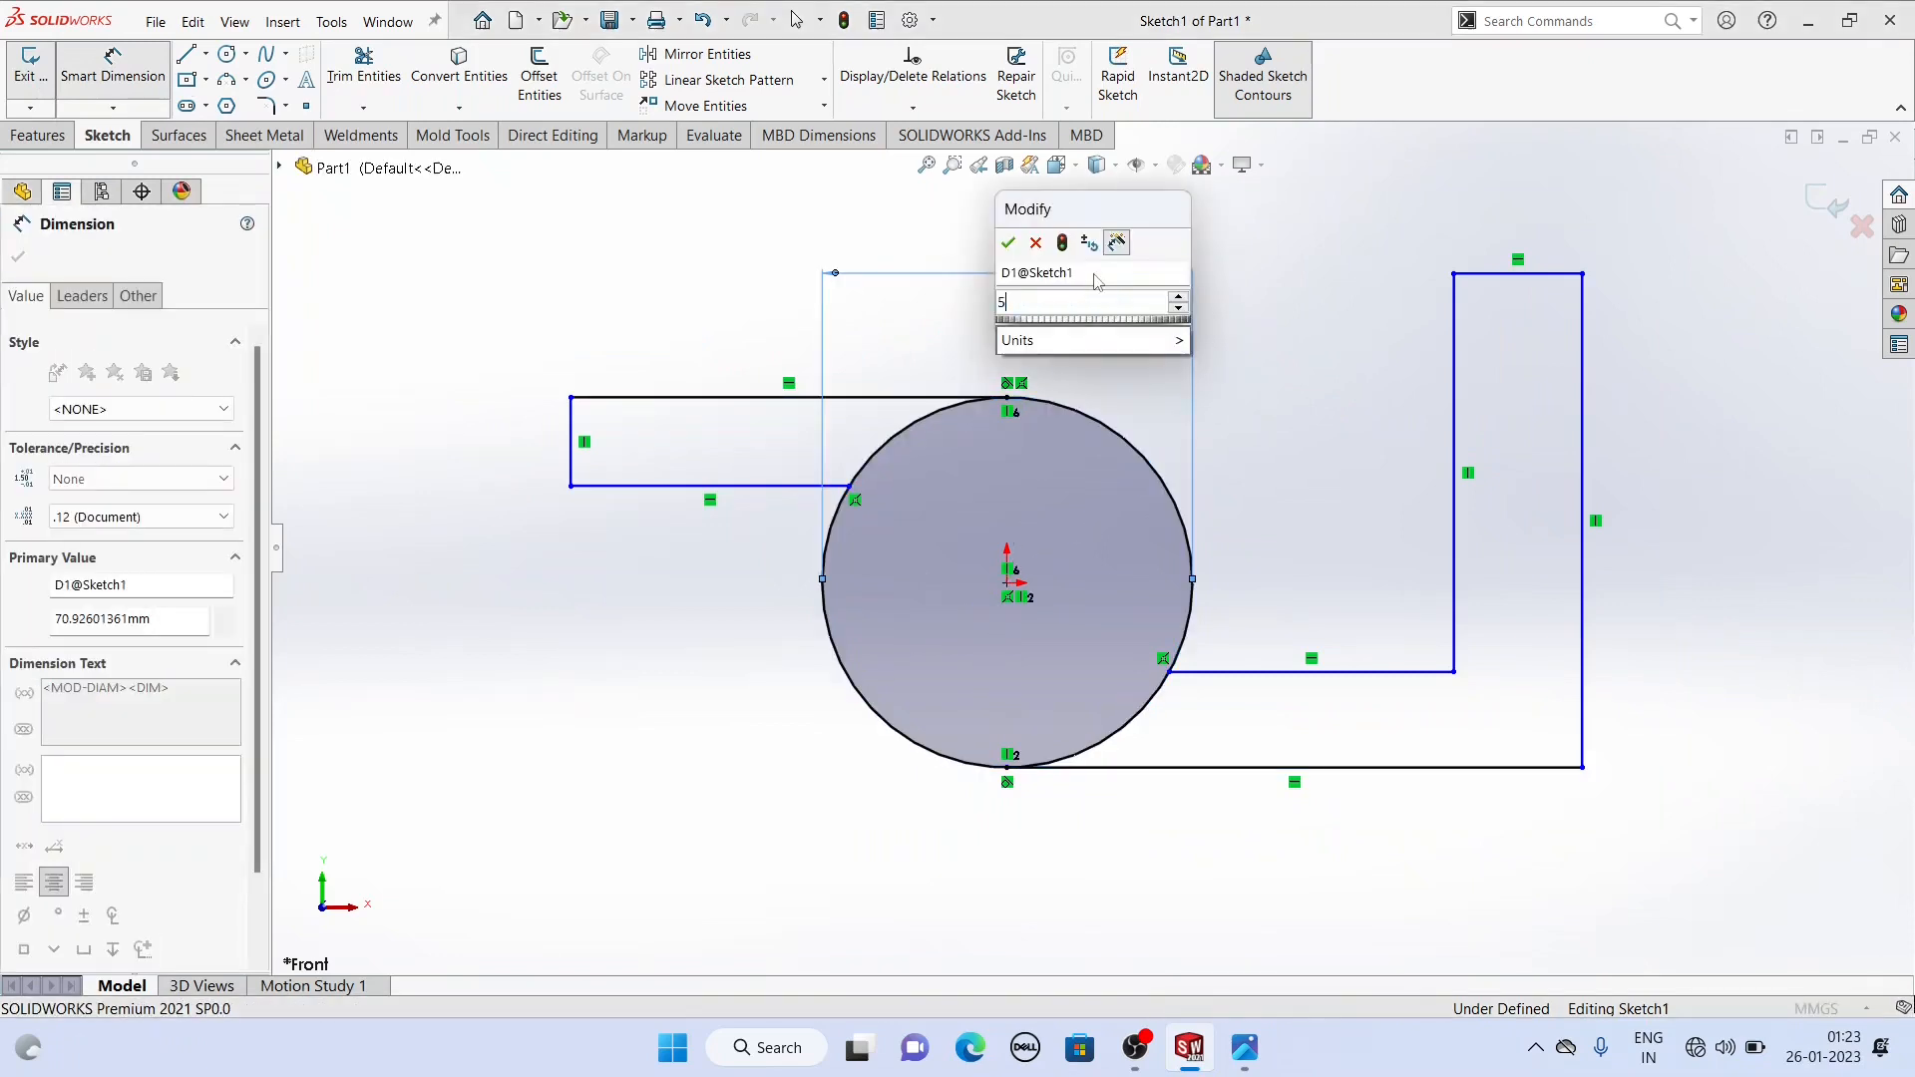
pyautogui.write('0')
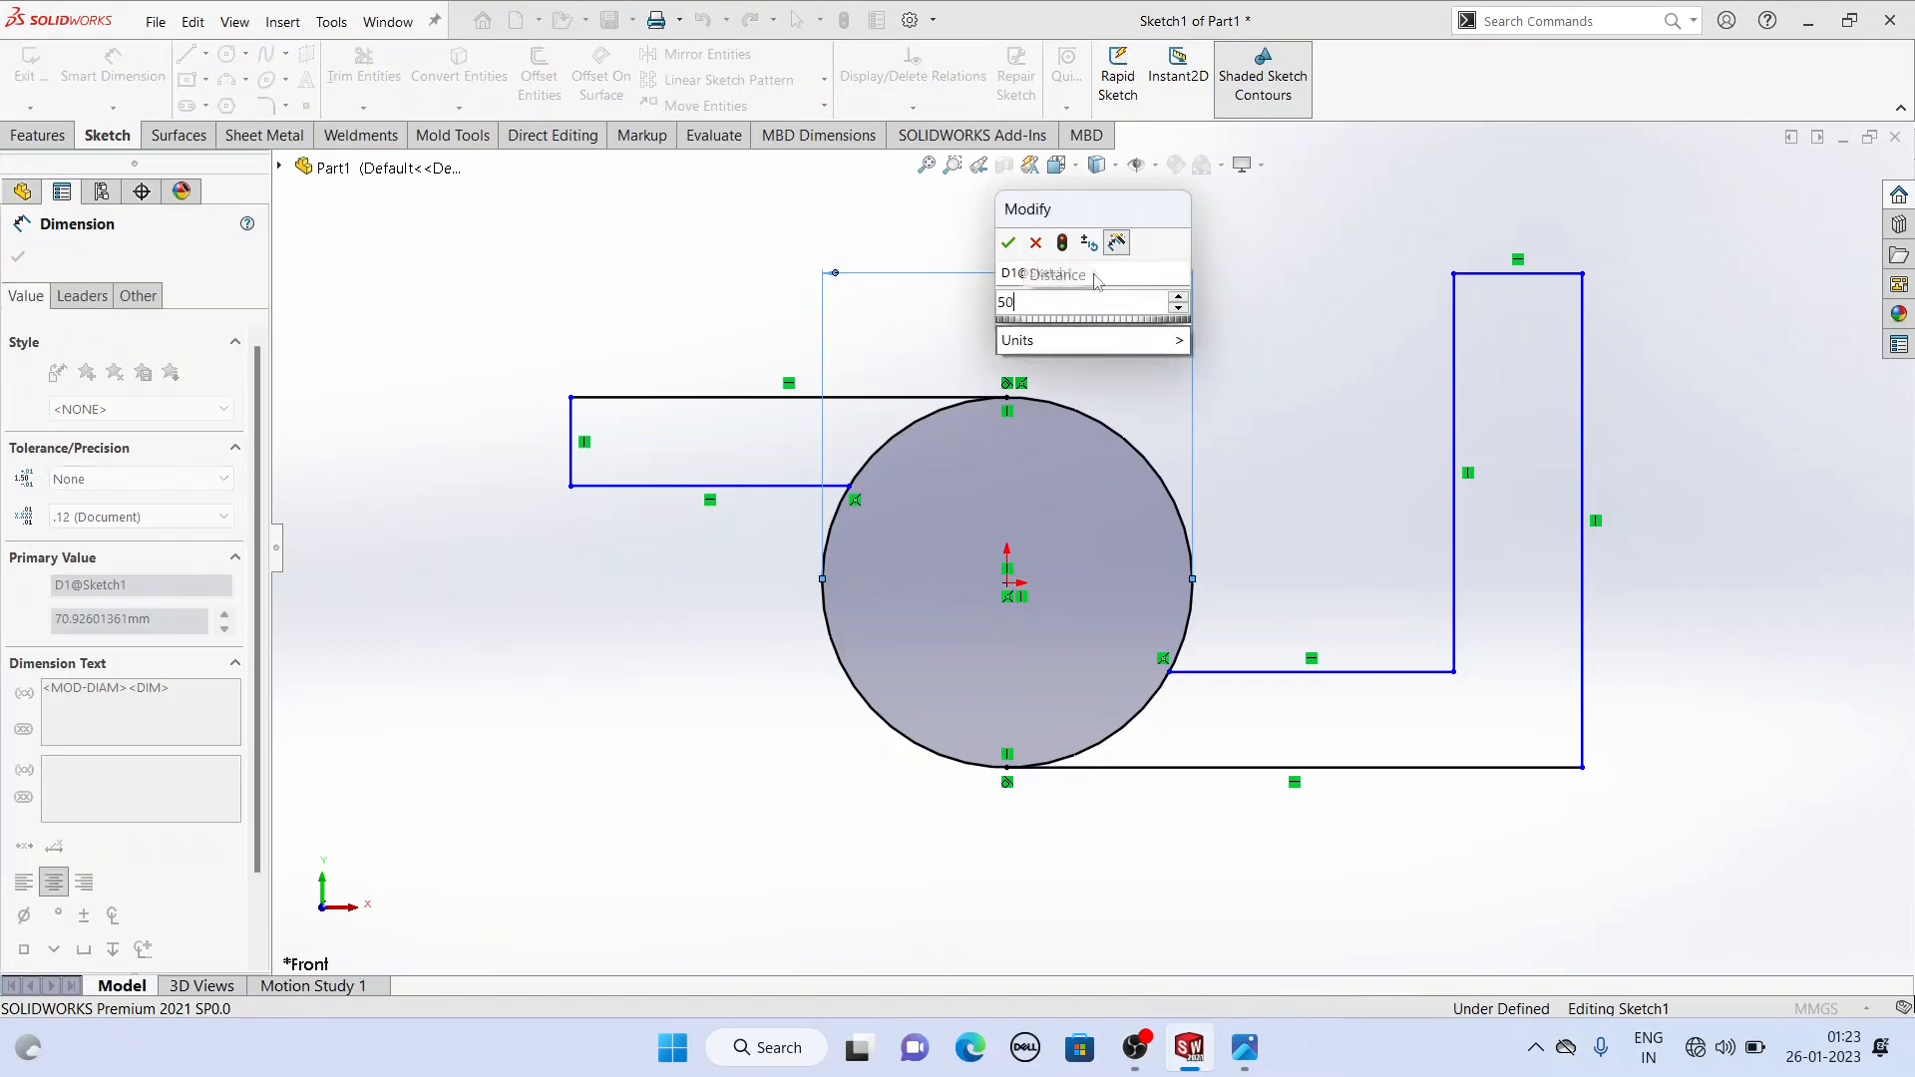
pyautogui.press('Return')
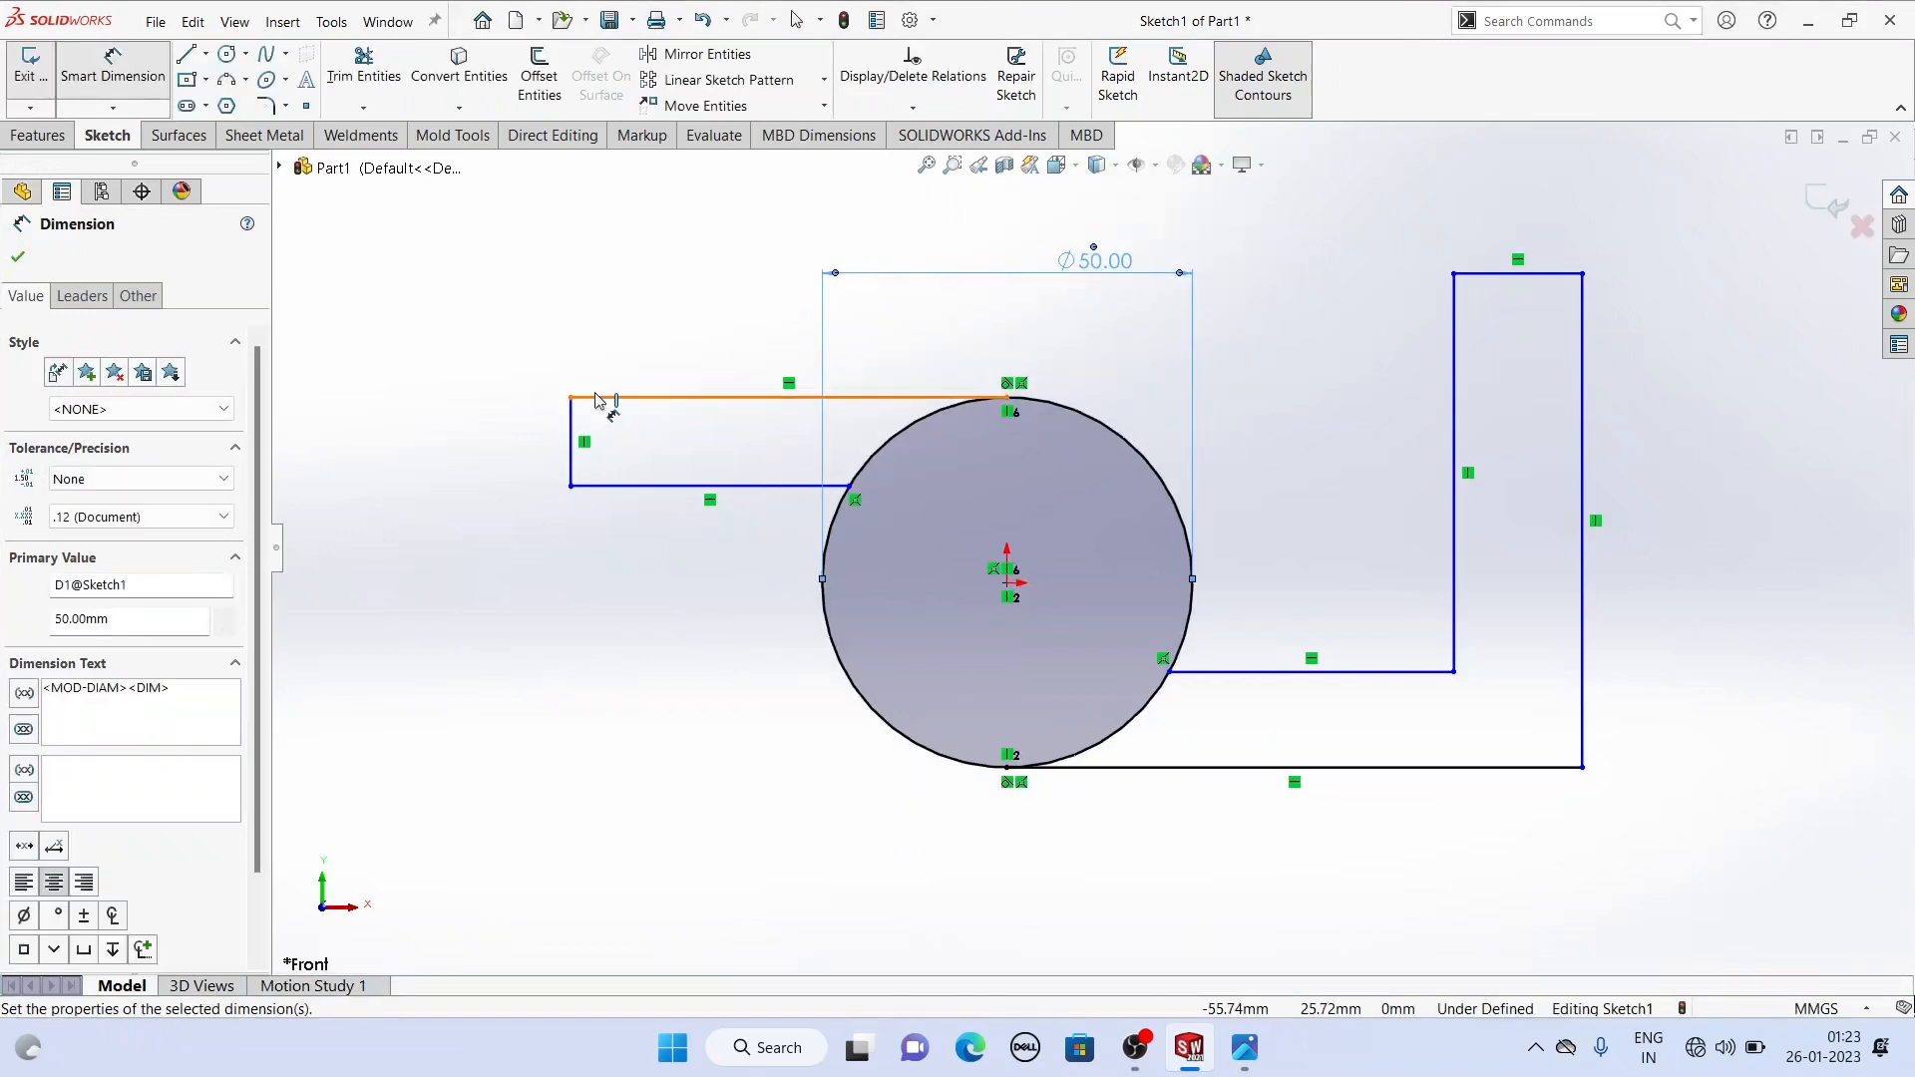
# Step: Dimension the left arm's thickness between its upper and lower horizontal lines as 16 mm
pyautogui.click(670, 486)
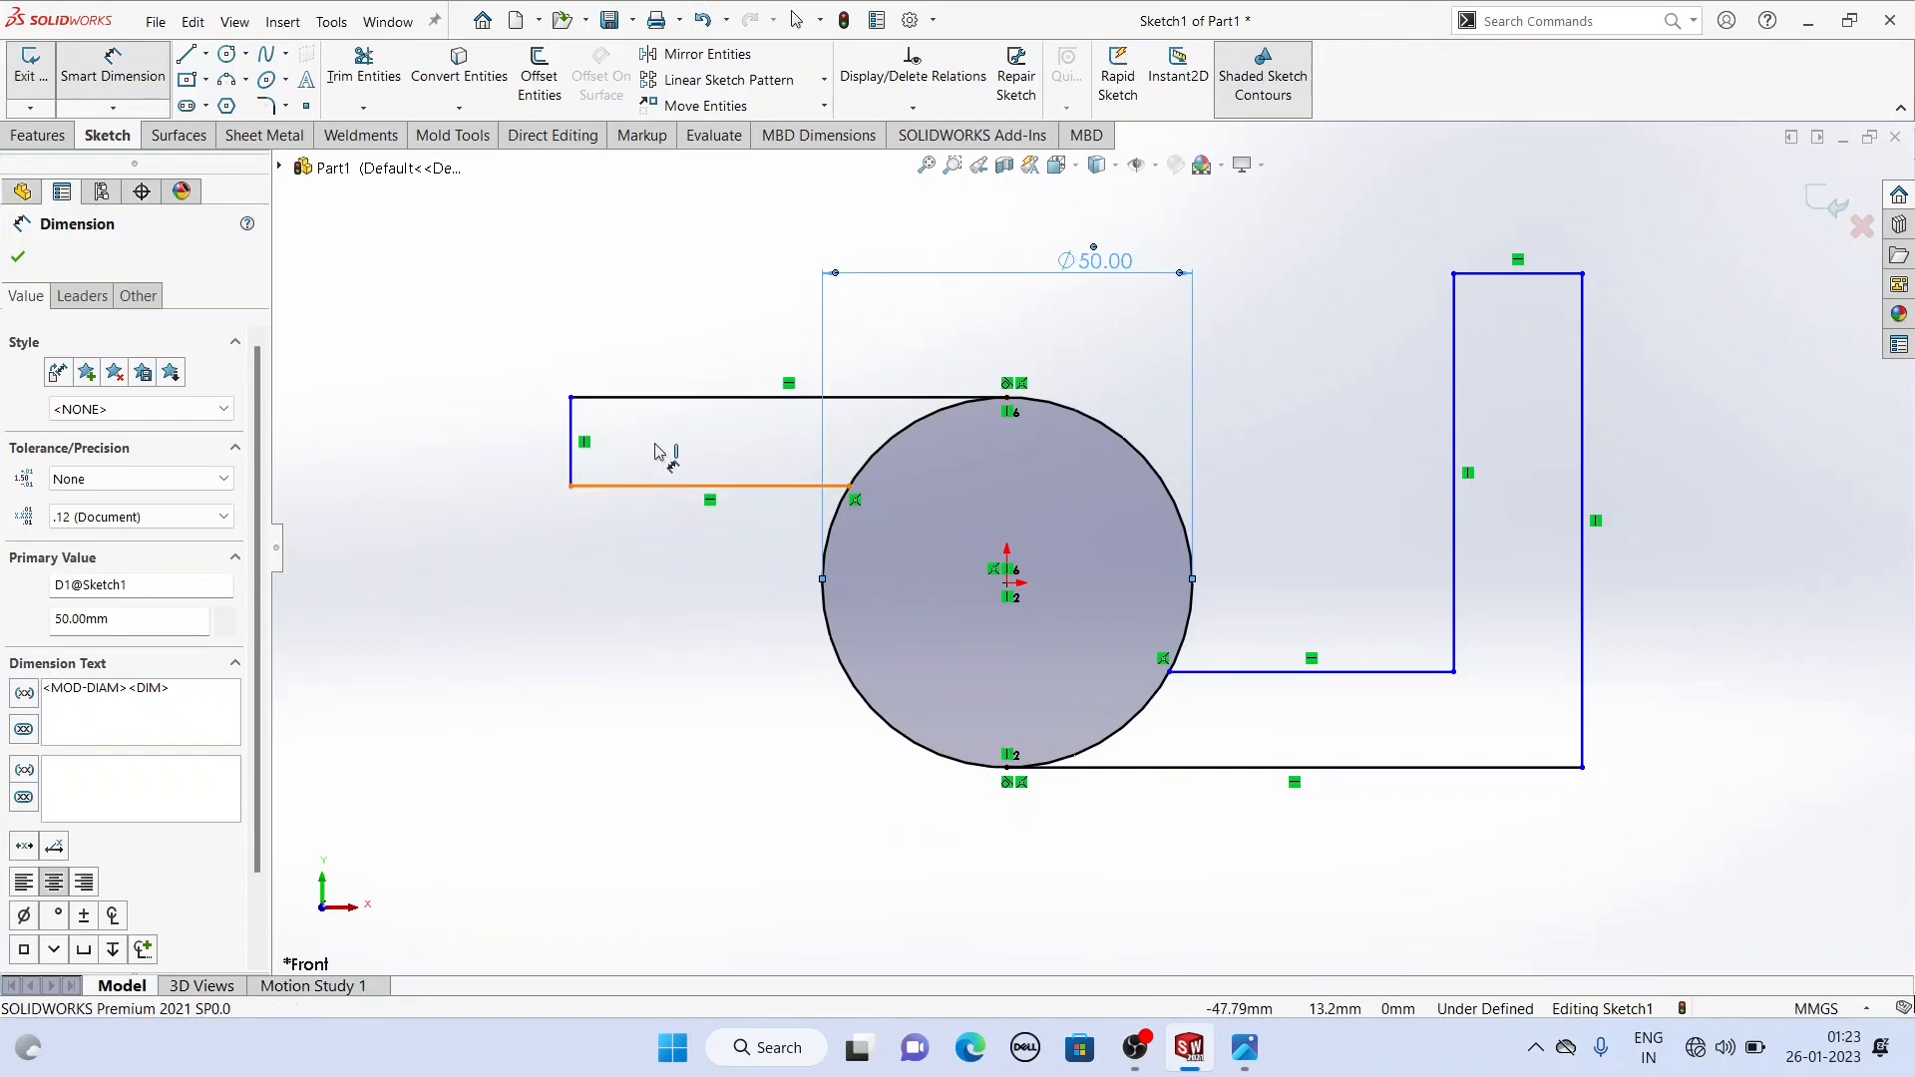
pyautogui.click(670, 399)
pyautogui.click(430, 445)
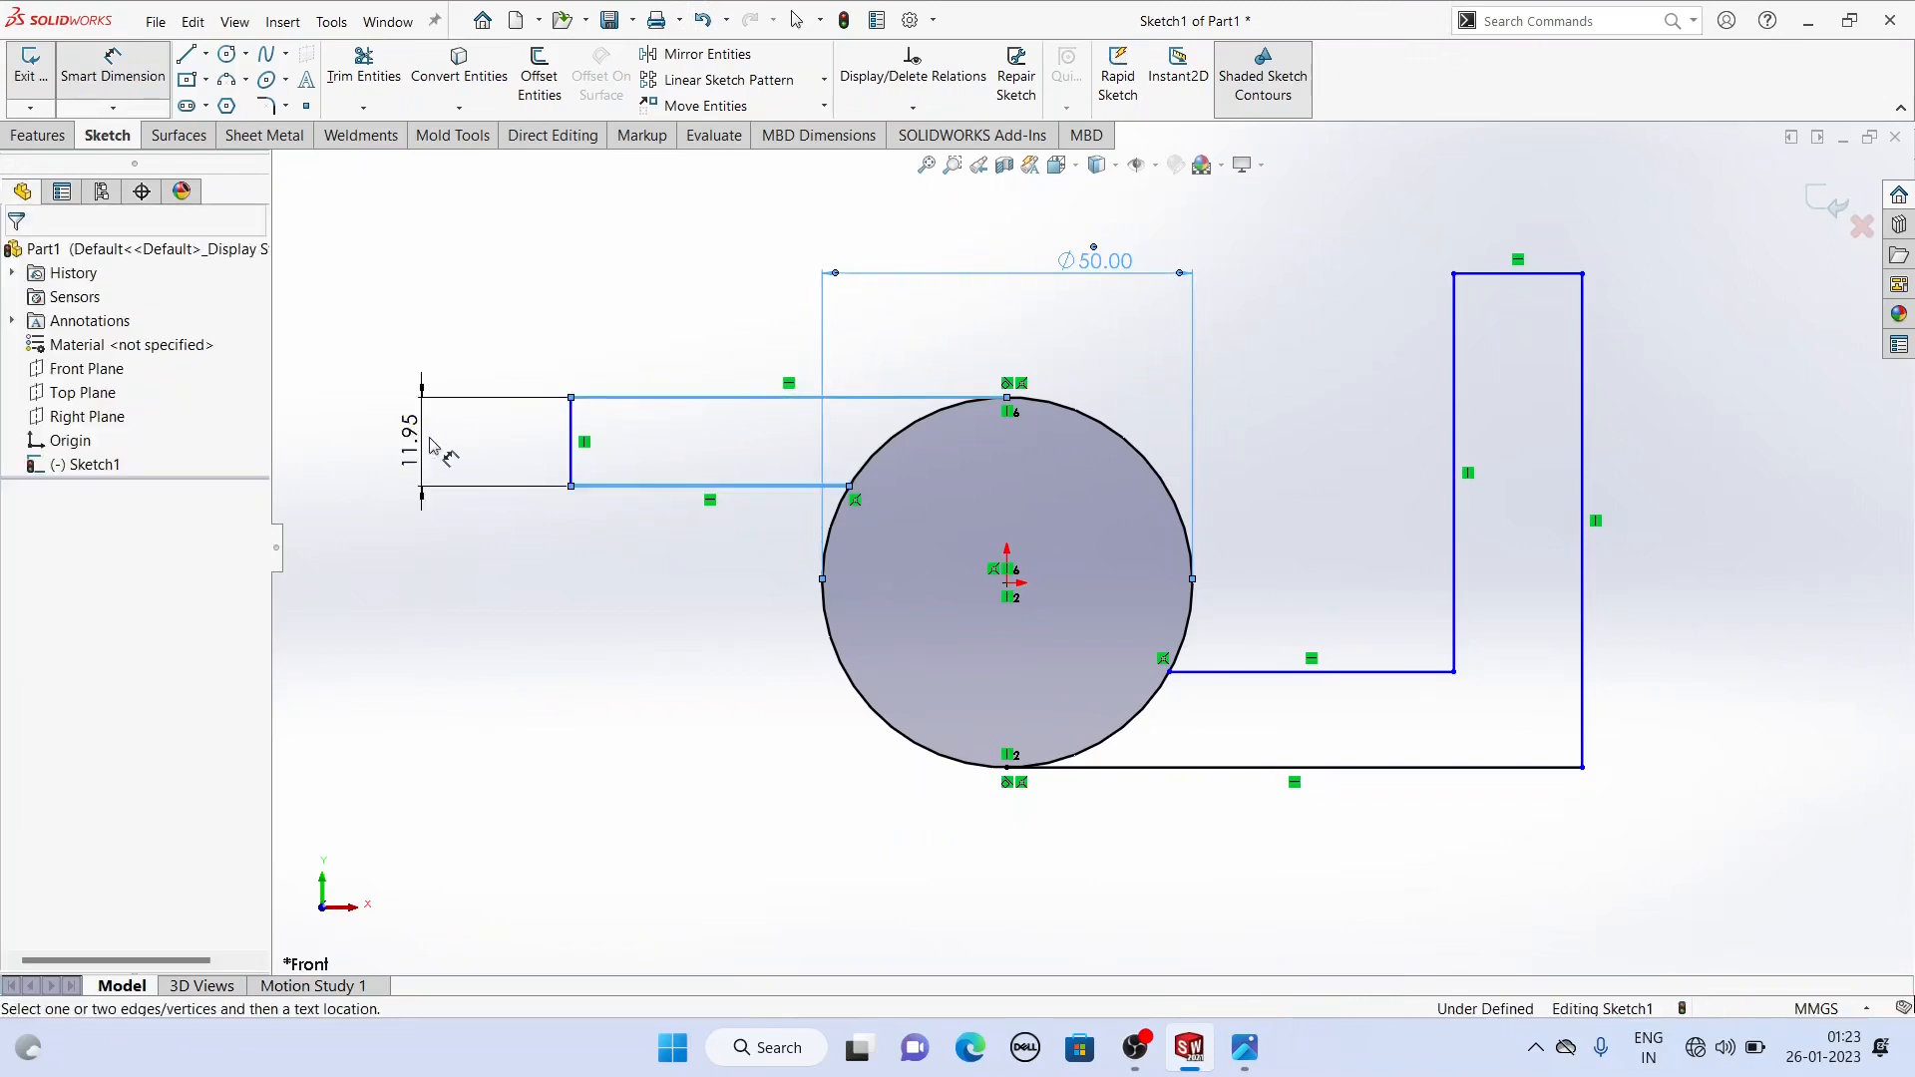
pyautogui.write('16')
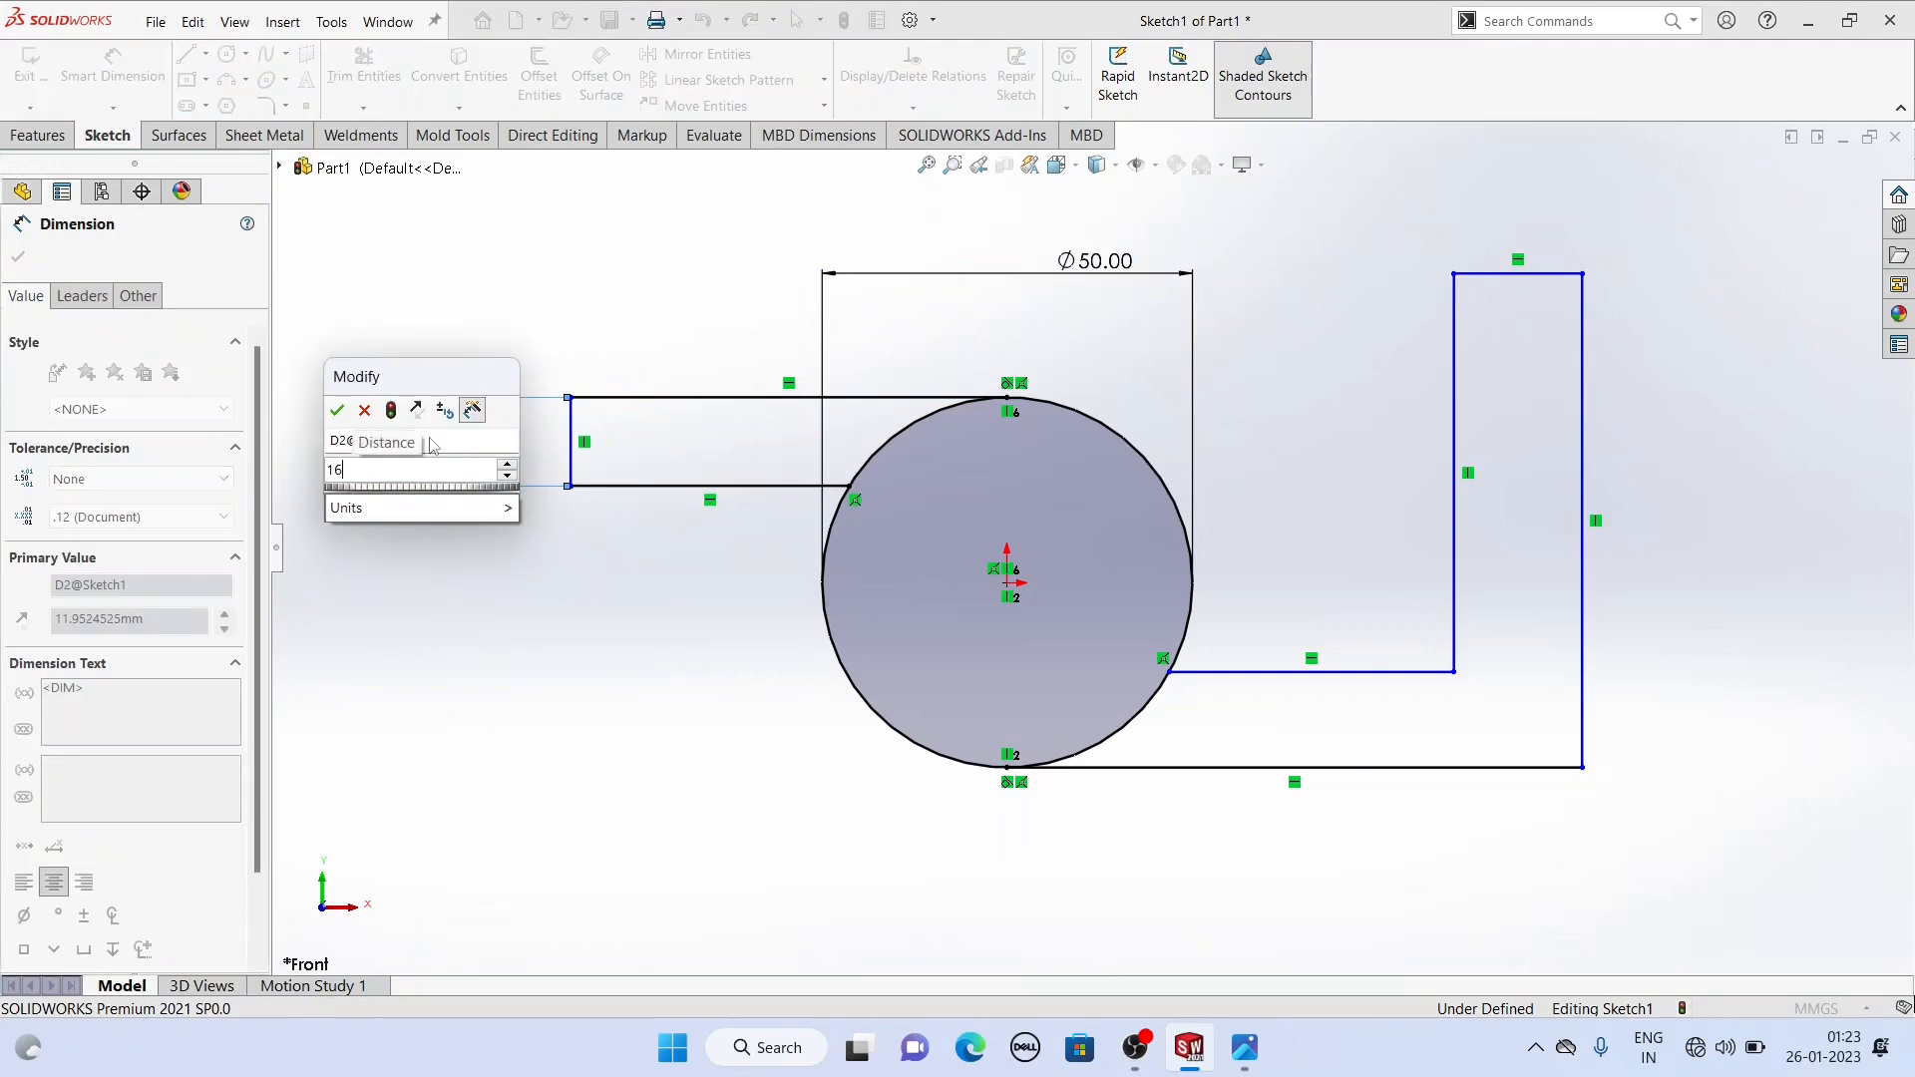
pyautogui.press('Return')
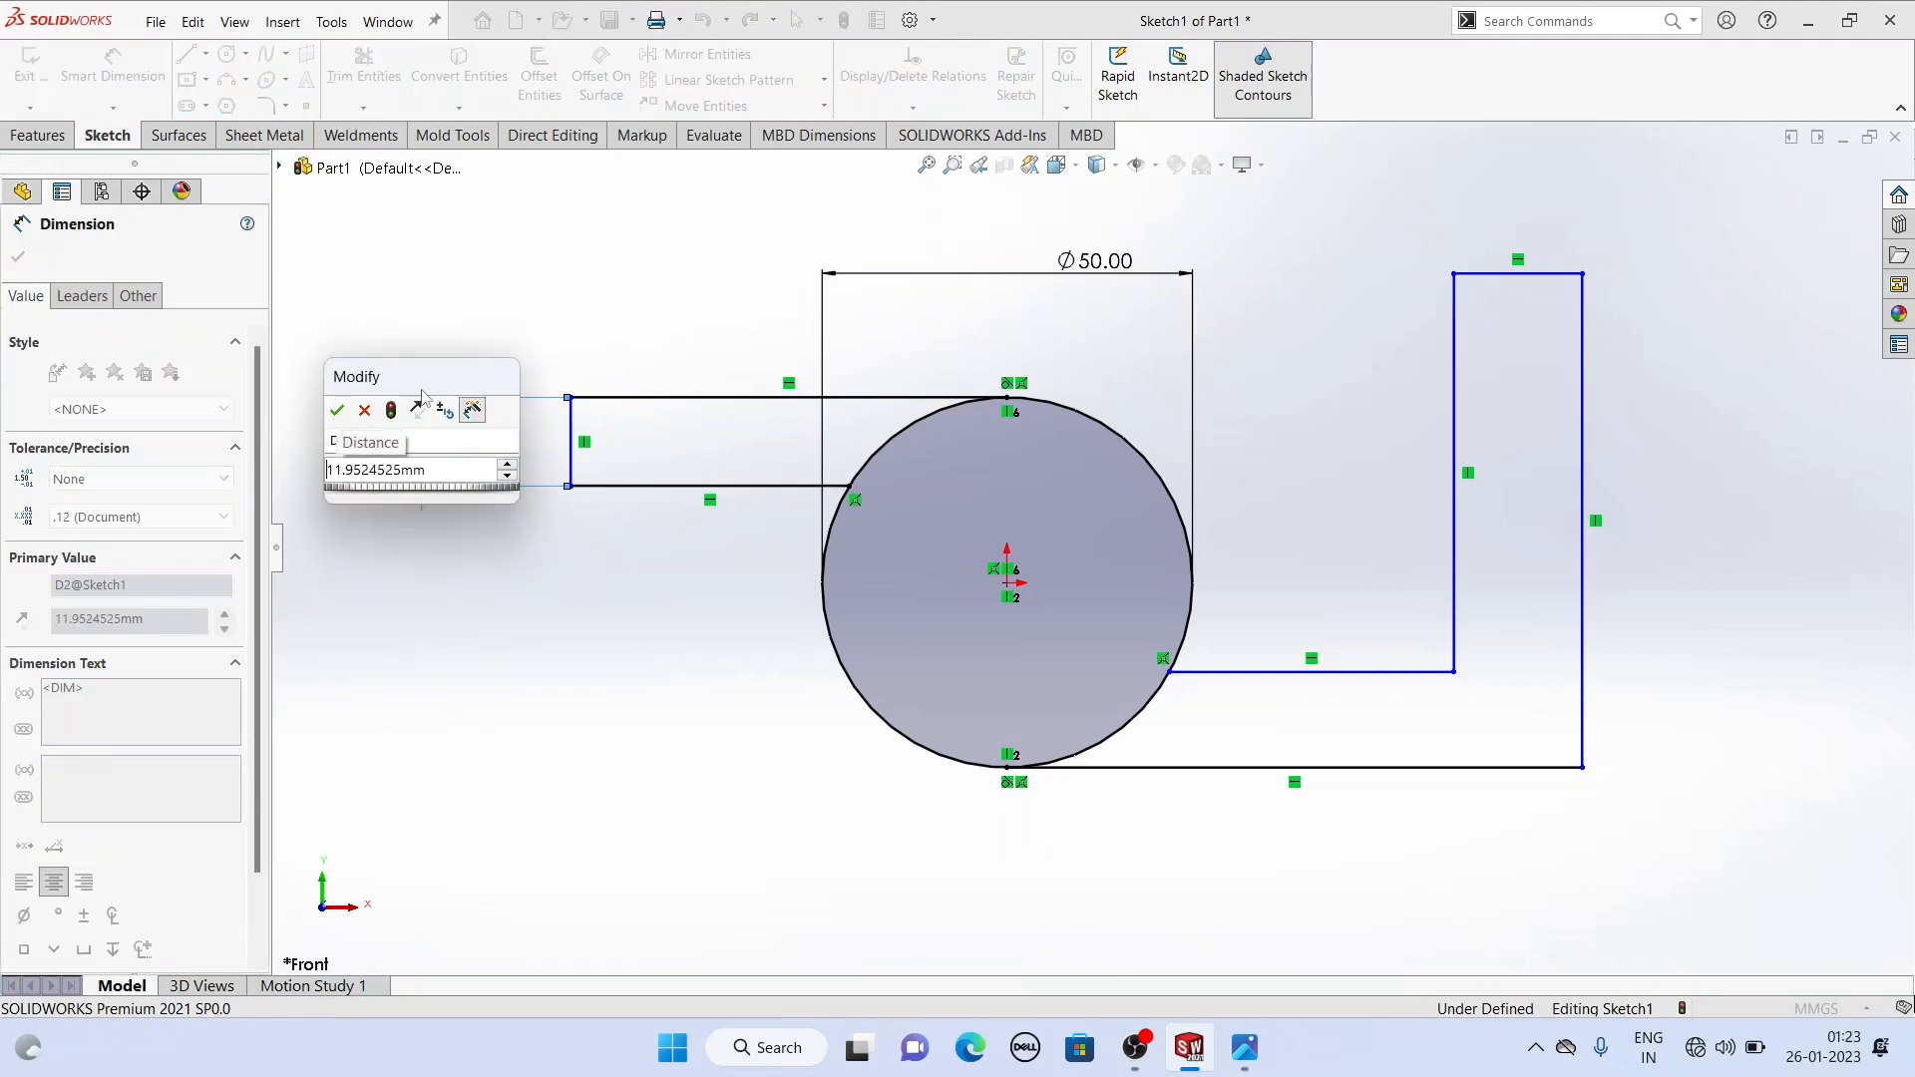
pyautogui.write('16')
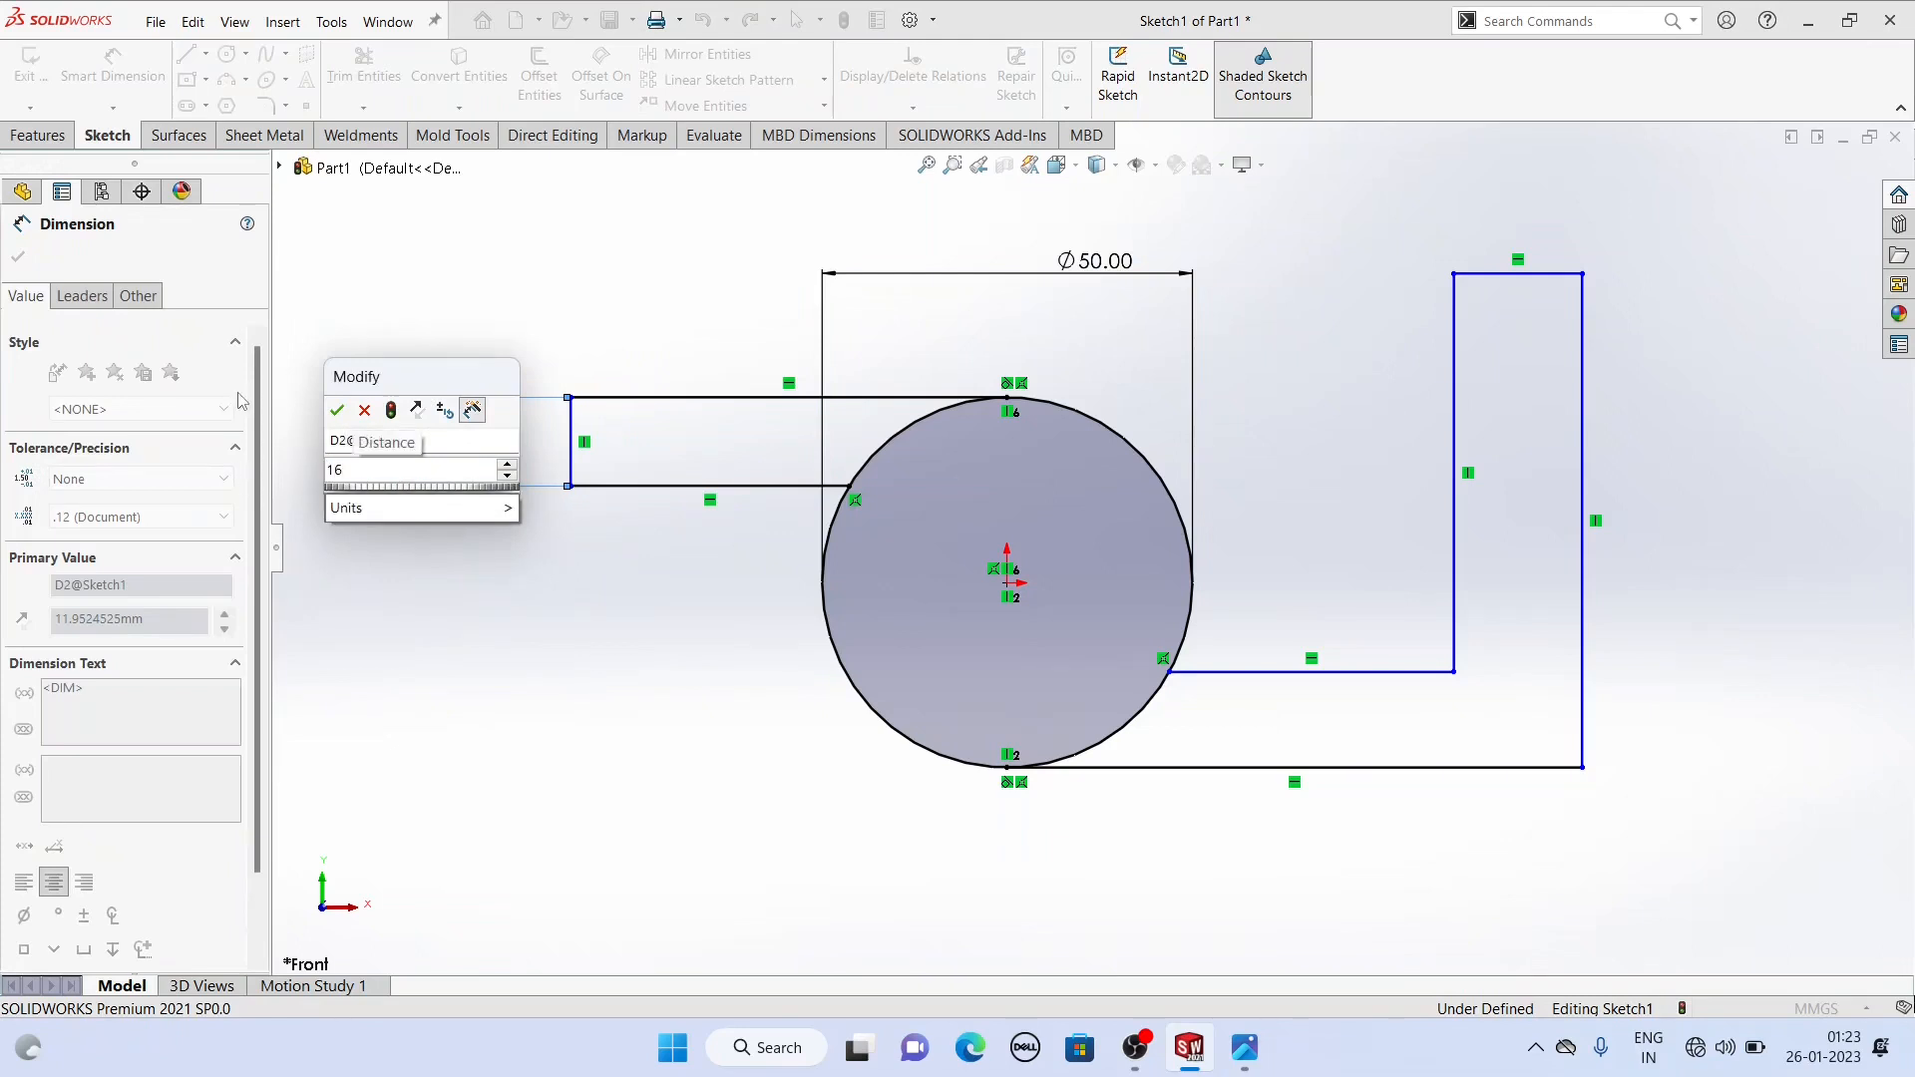
pyautogui.press('Return')
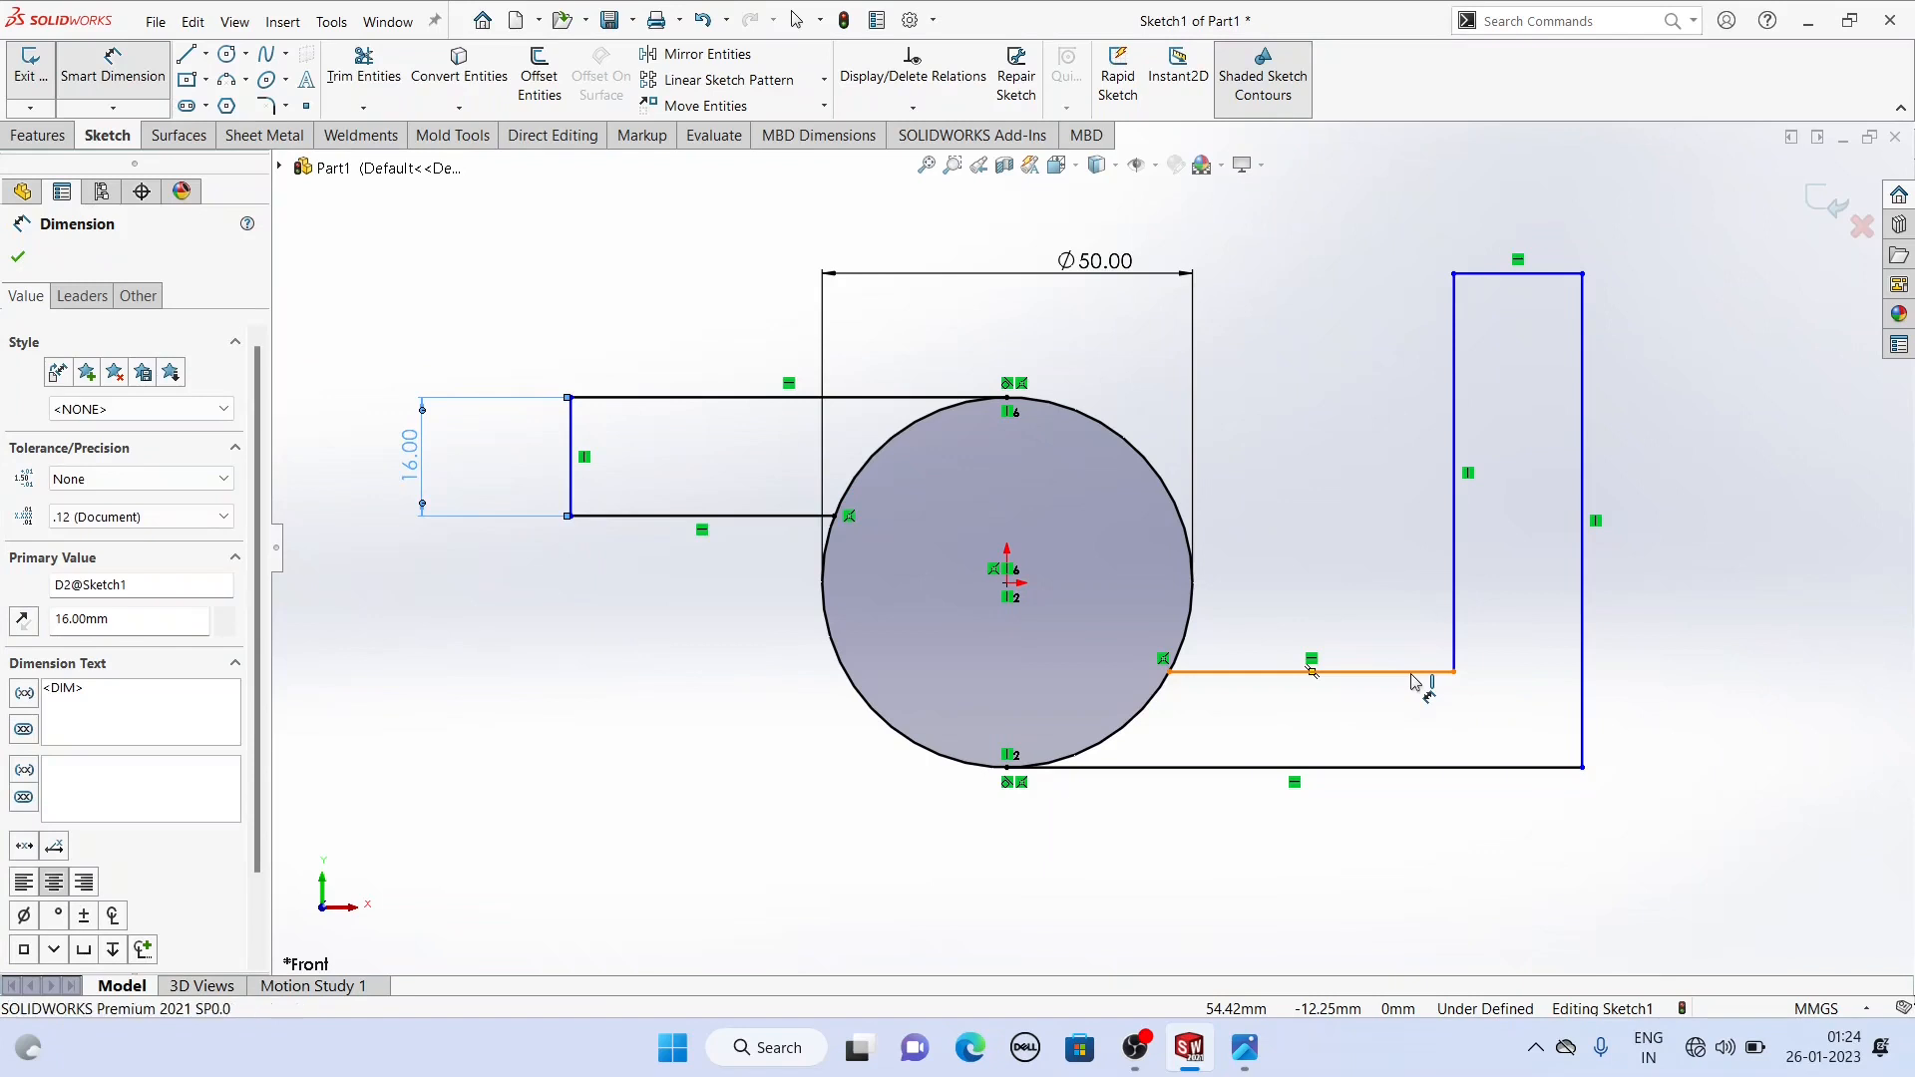
# Step: Dimension the thickness of the L-shape's horizontal leg between its two horizontal lines as 16 mm
pyautogui.click(1412, 673)
pyautogui.click(1410, 765)
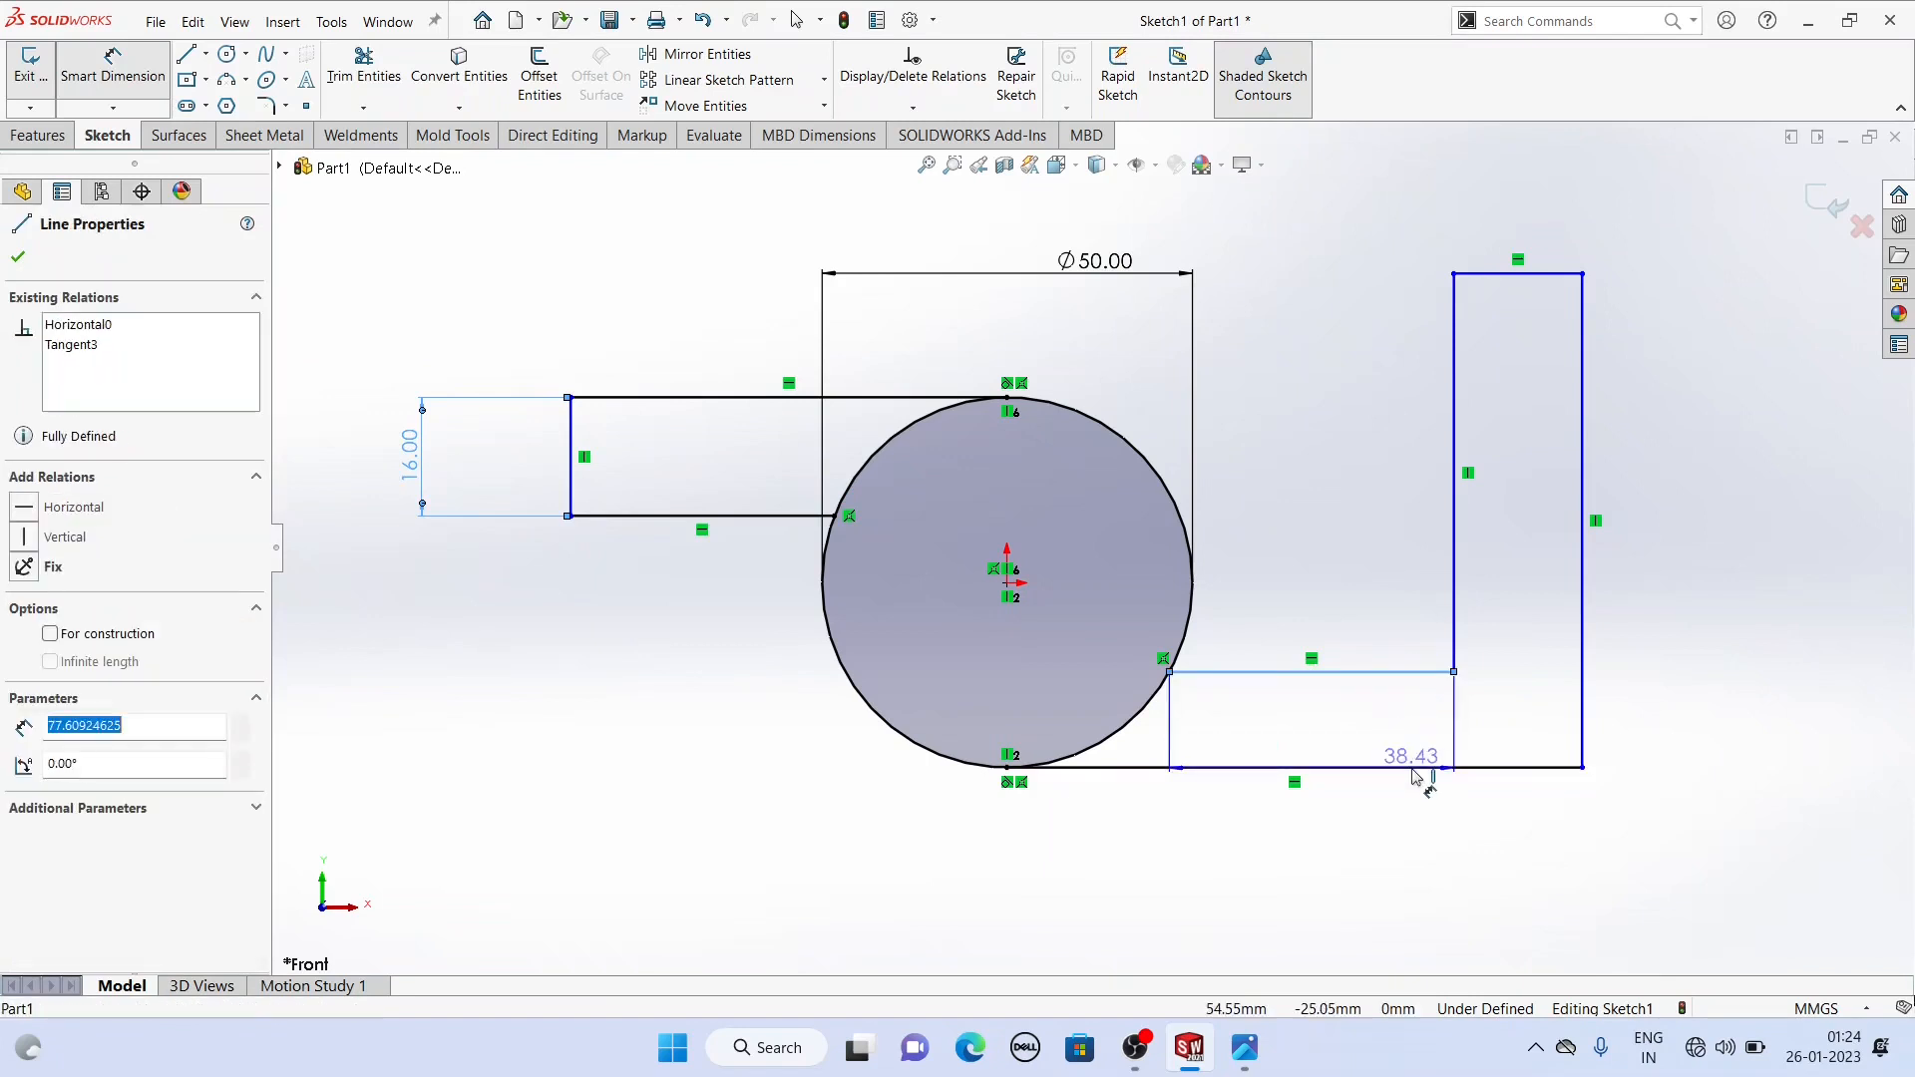
pyautogui.click(1719, 690)
pyautogui.write('16')
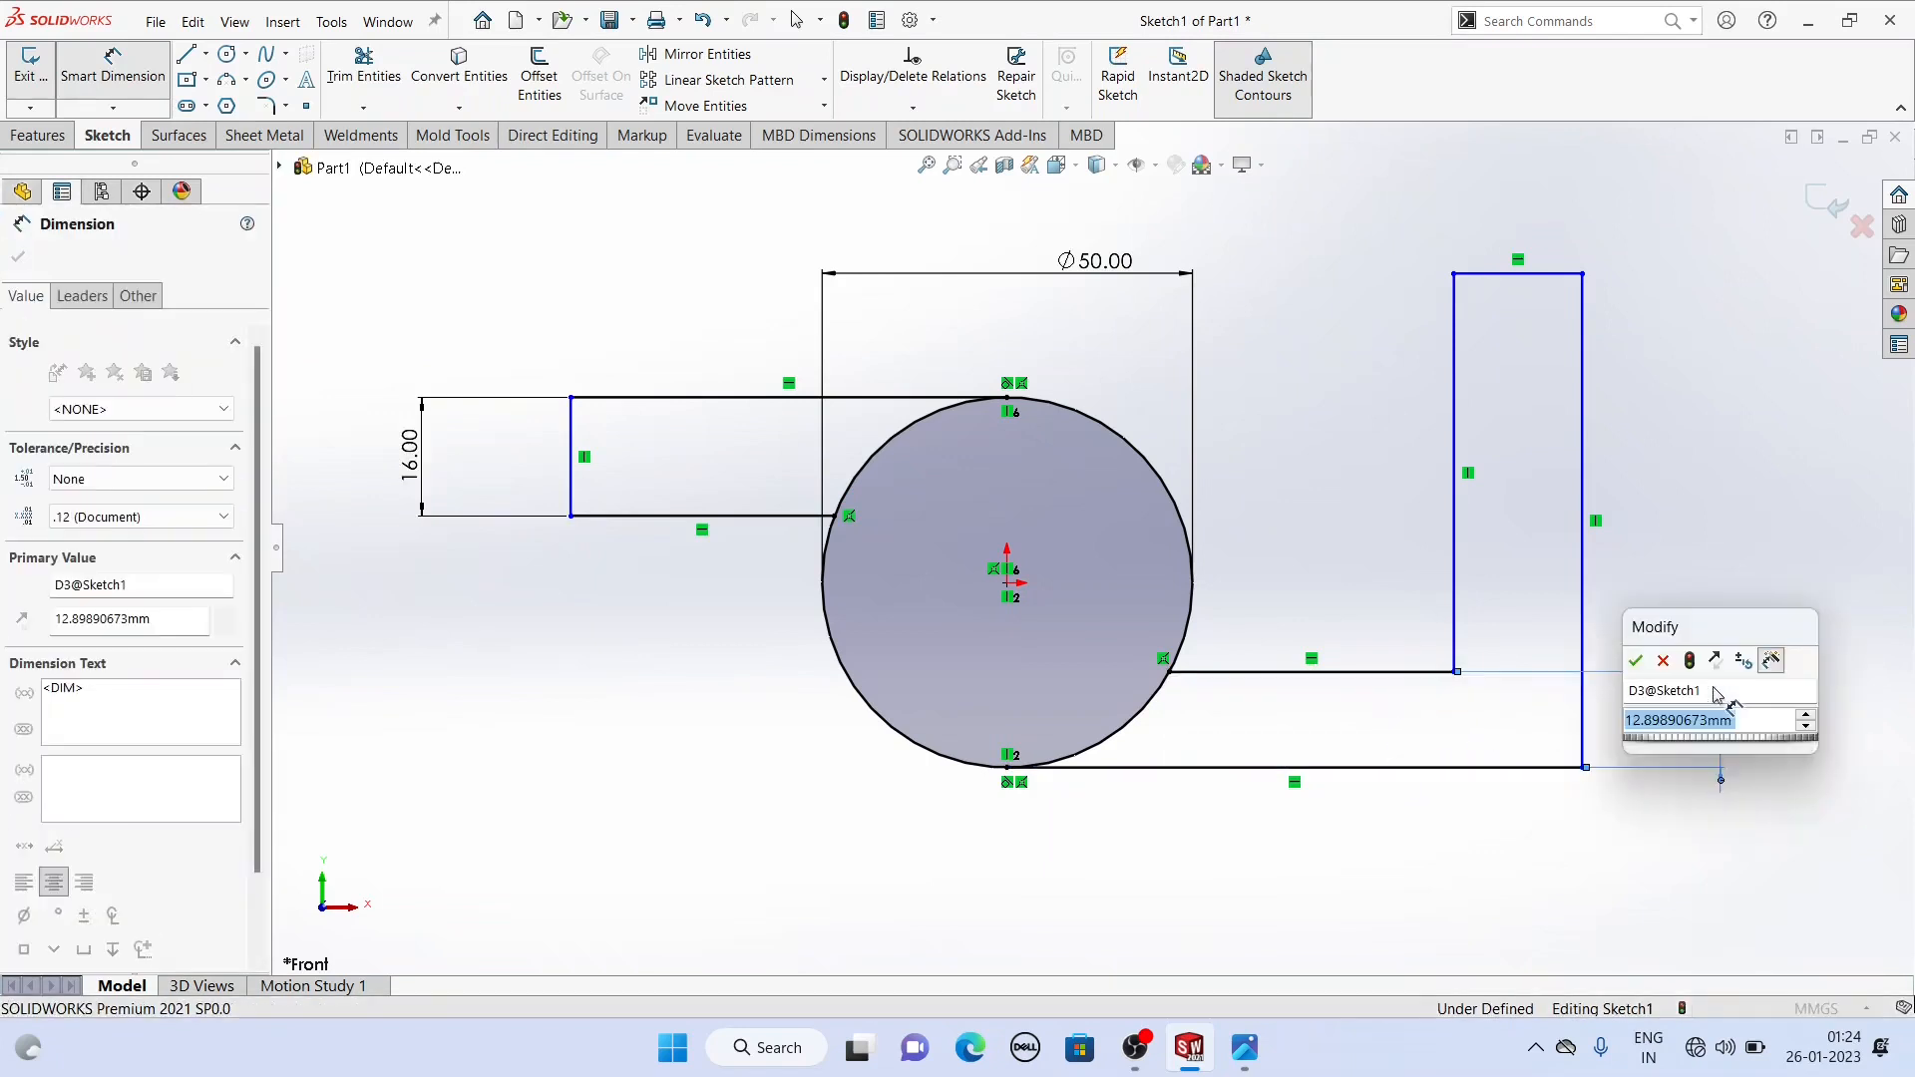
pyautogui.press('Return')
# Step: Dimension the width of the L-shape's upright between its two vertical lines as 16 mm
pyautogui.click(1456, 588)
pyautogui.click(1580, 589)
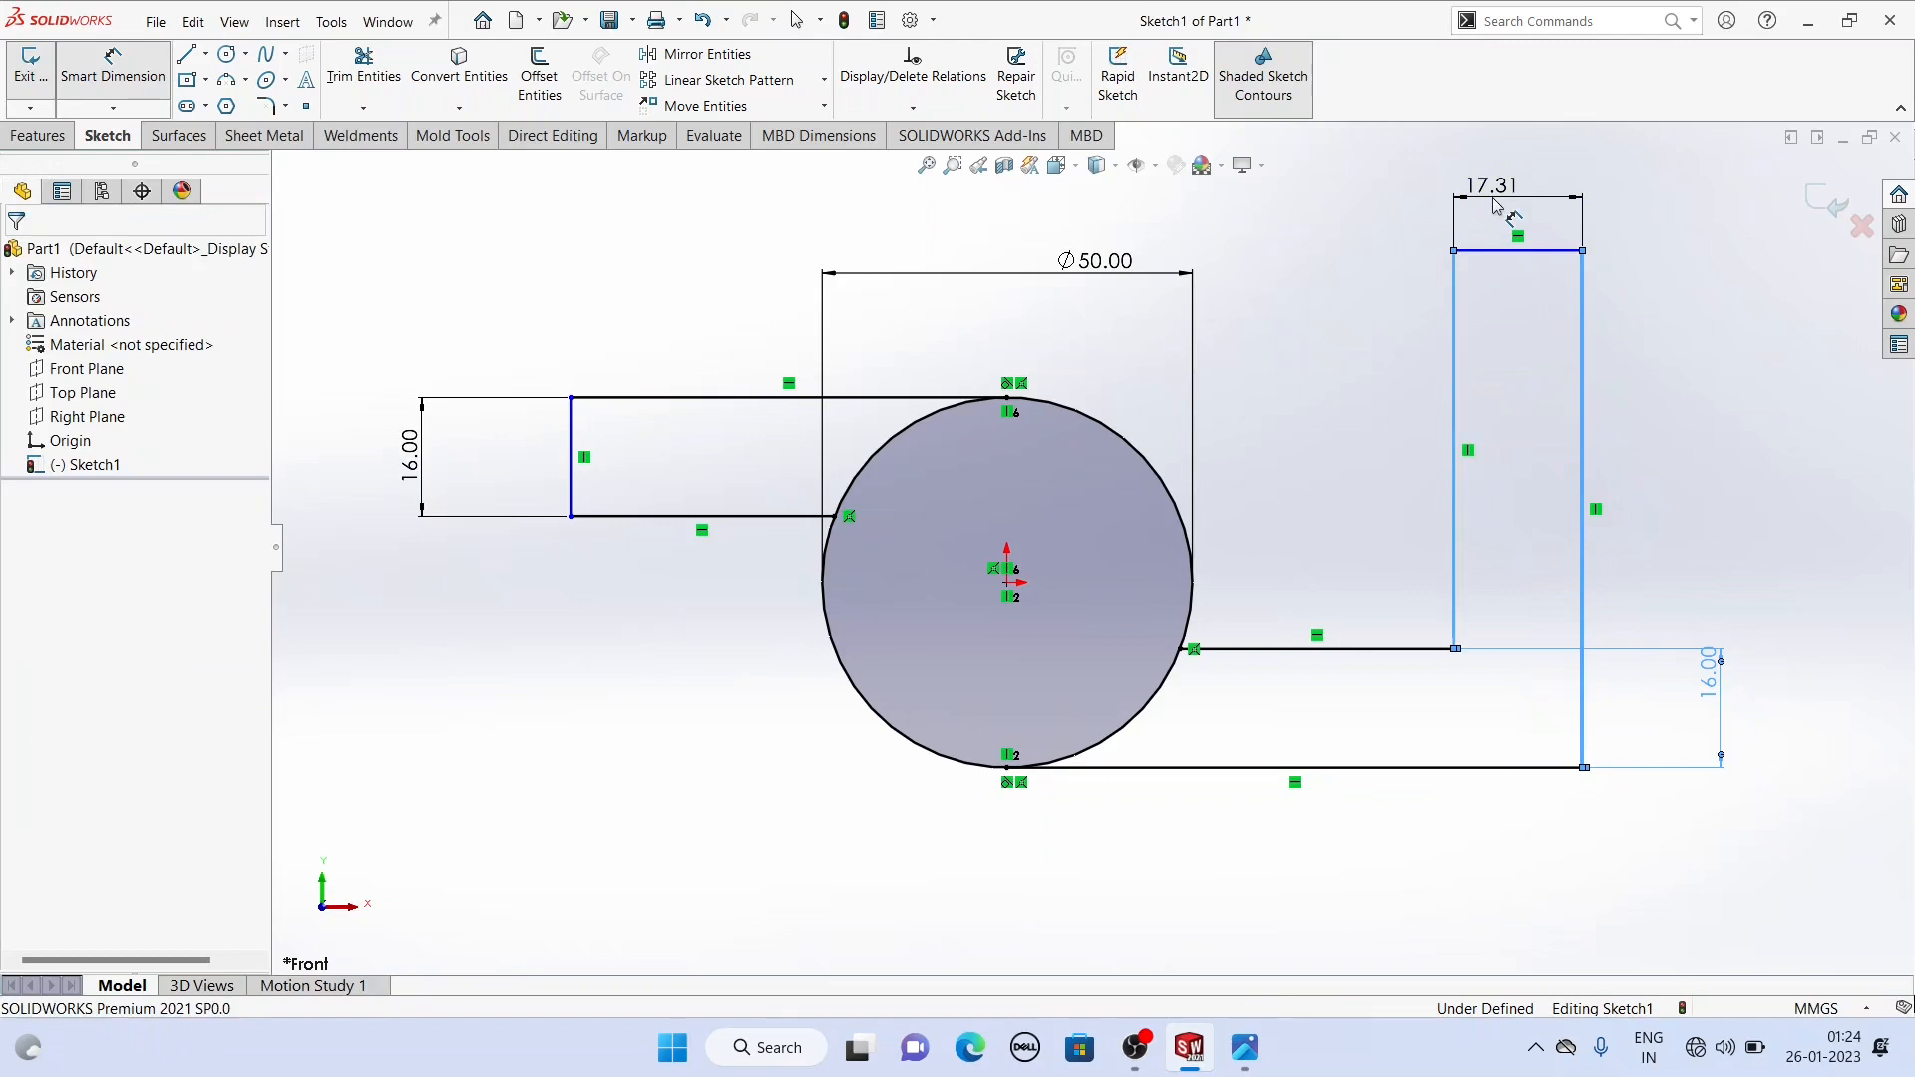
pyautogui.click(1493, 207)
pyautogui.write('16')
pyautogui.press('Return')
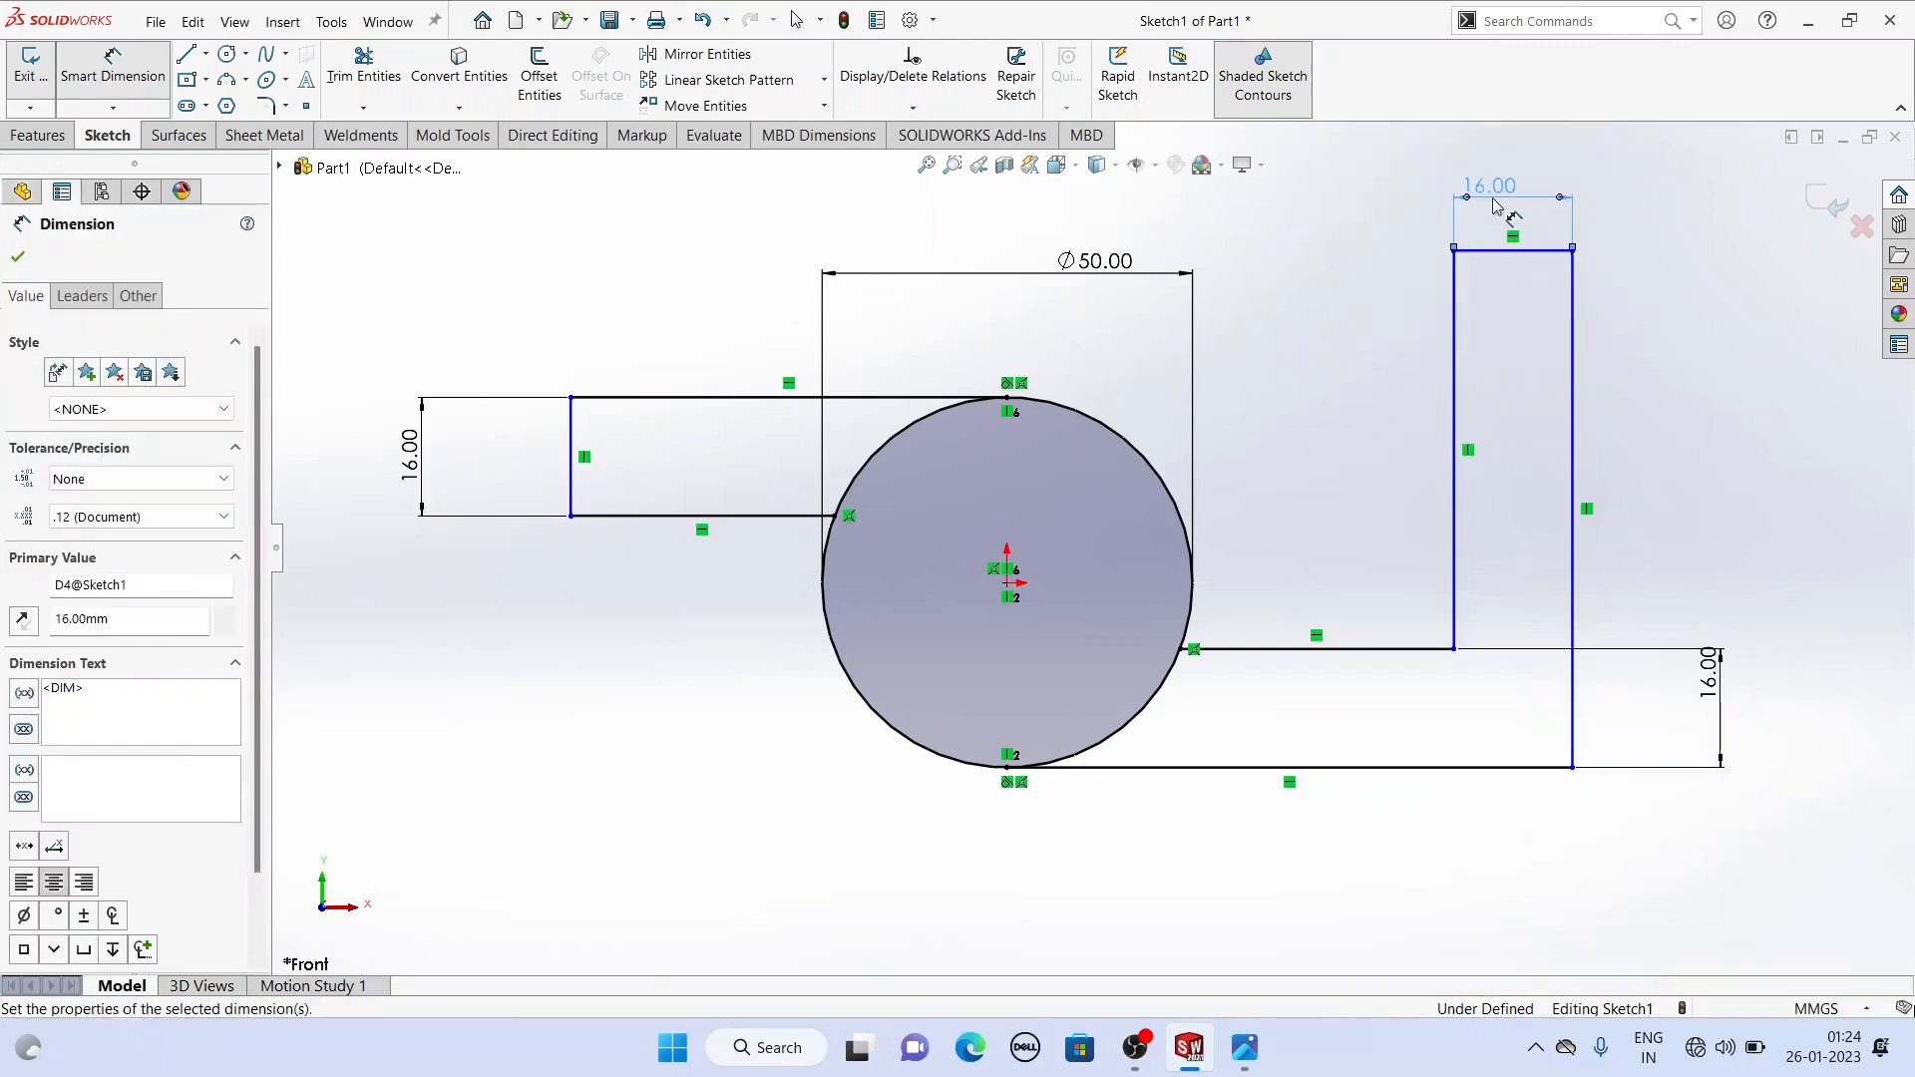
# Step: Dimension the horizontal distance from the circle's centre to the left arm's end line as 64 mm
pyautogui.click(1008, 584)
pyautogui.press('f')
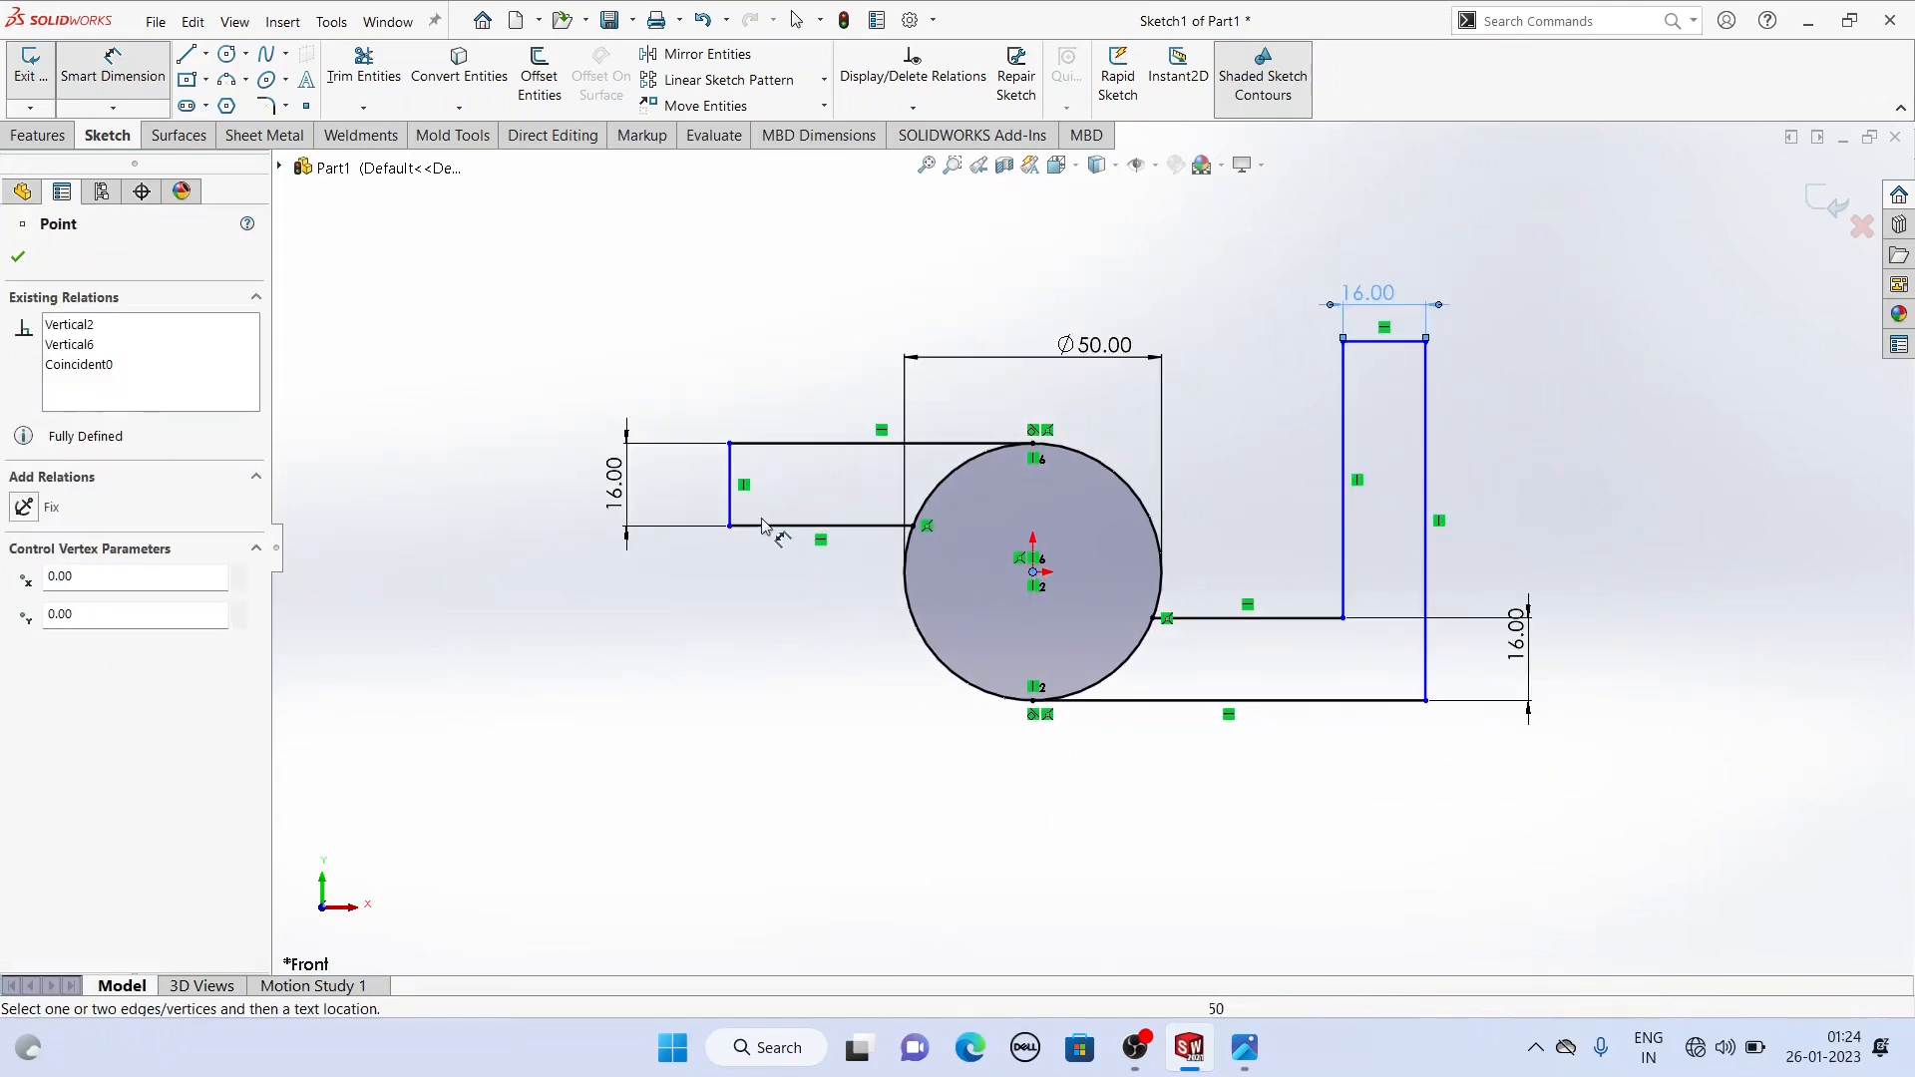
pyautogui.click(731, 518)
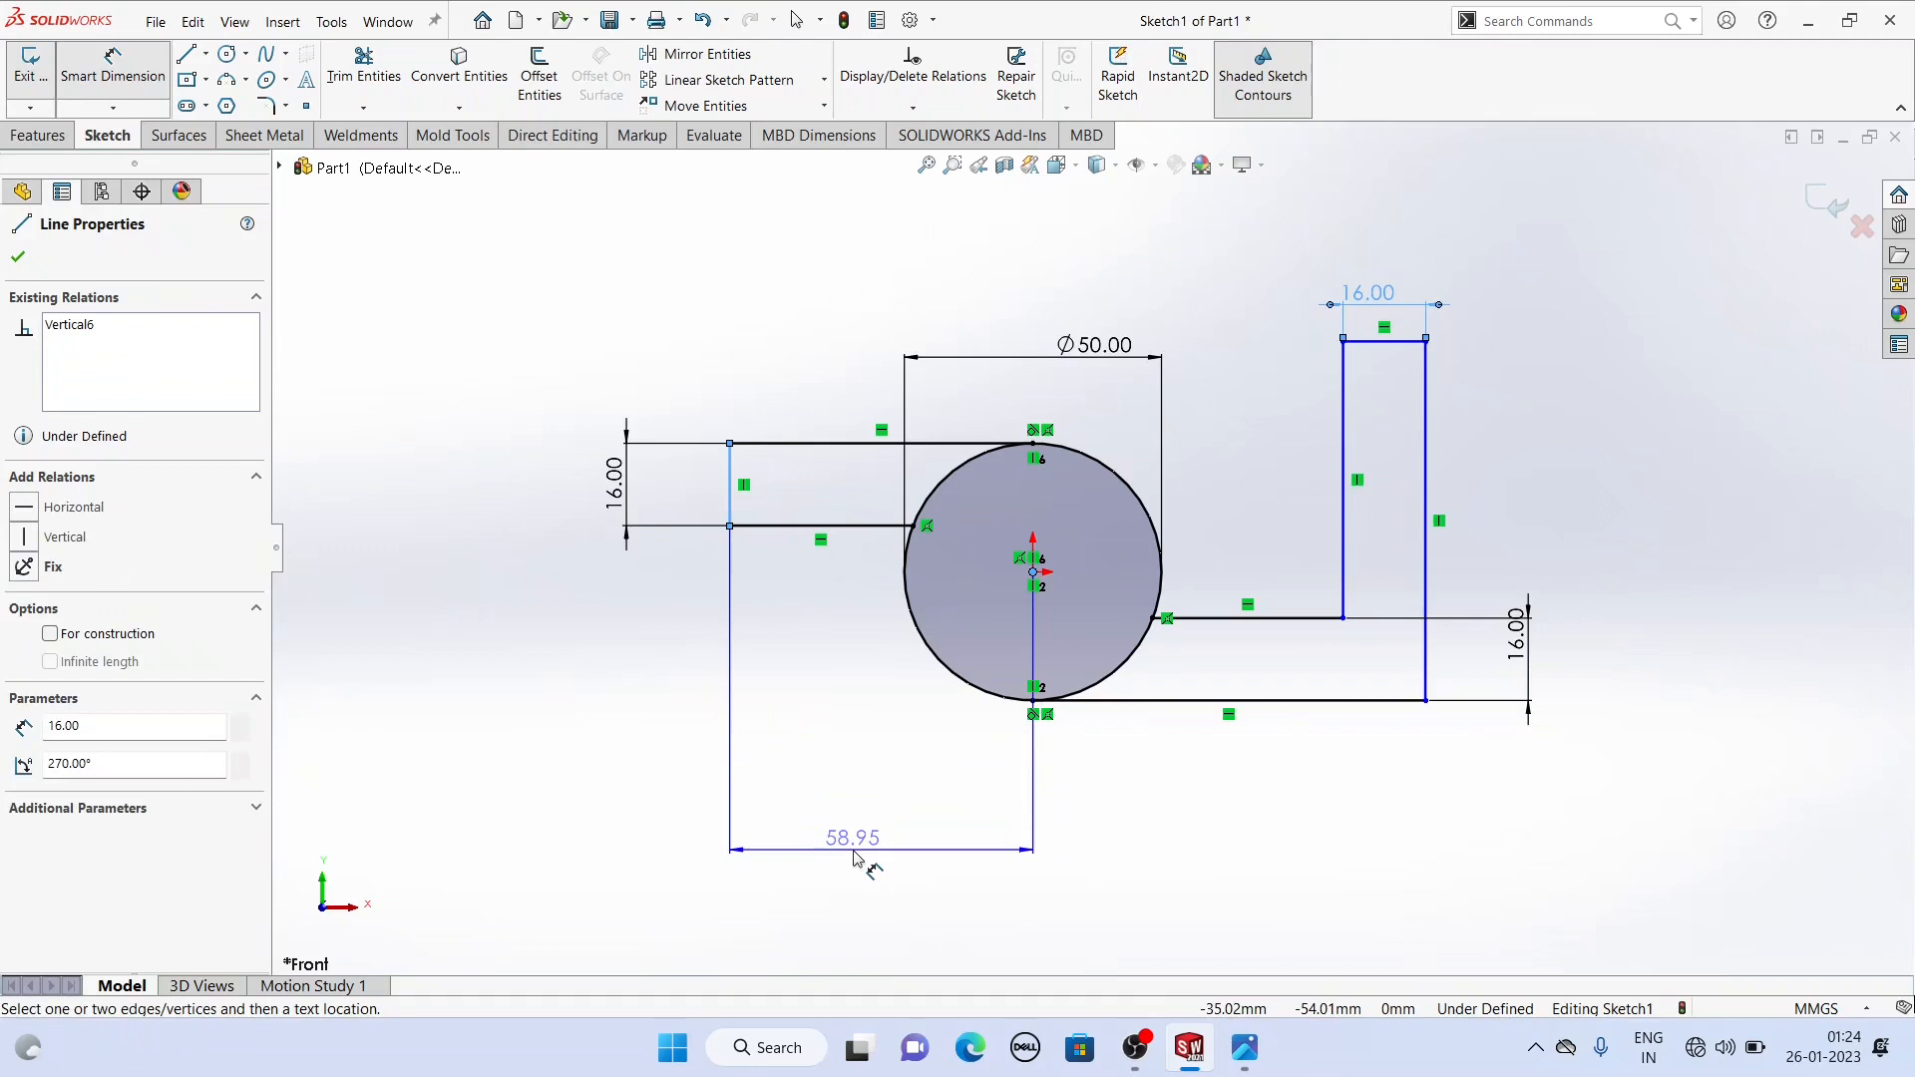
pyautogui.click(854, 856)
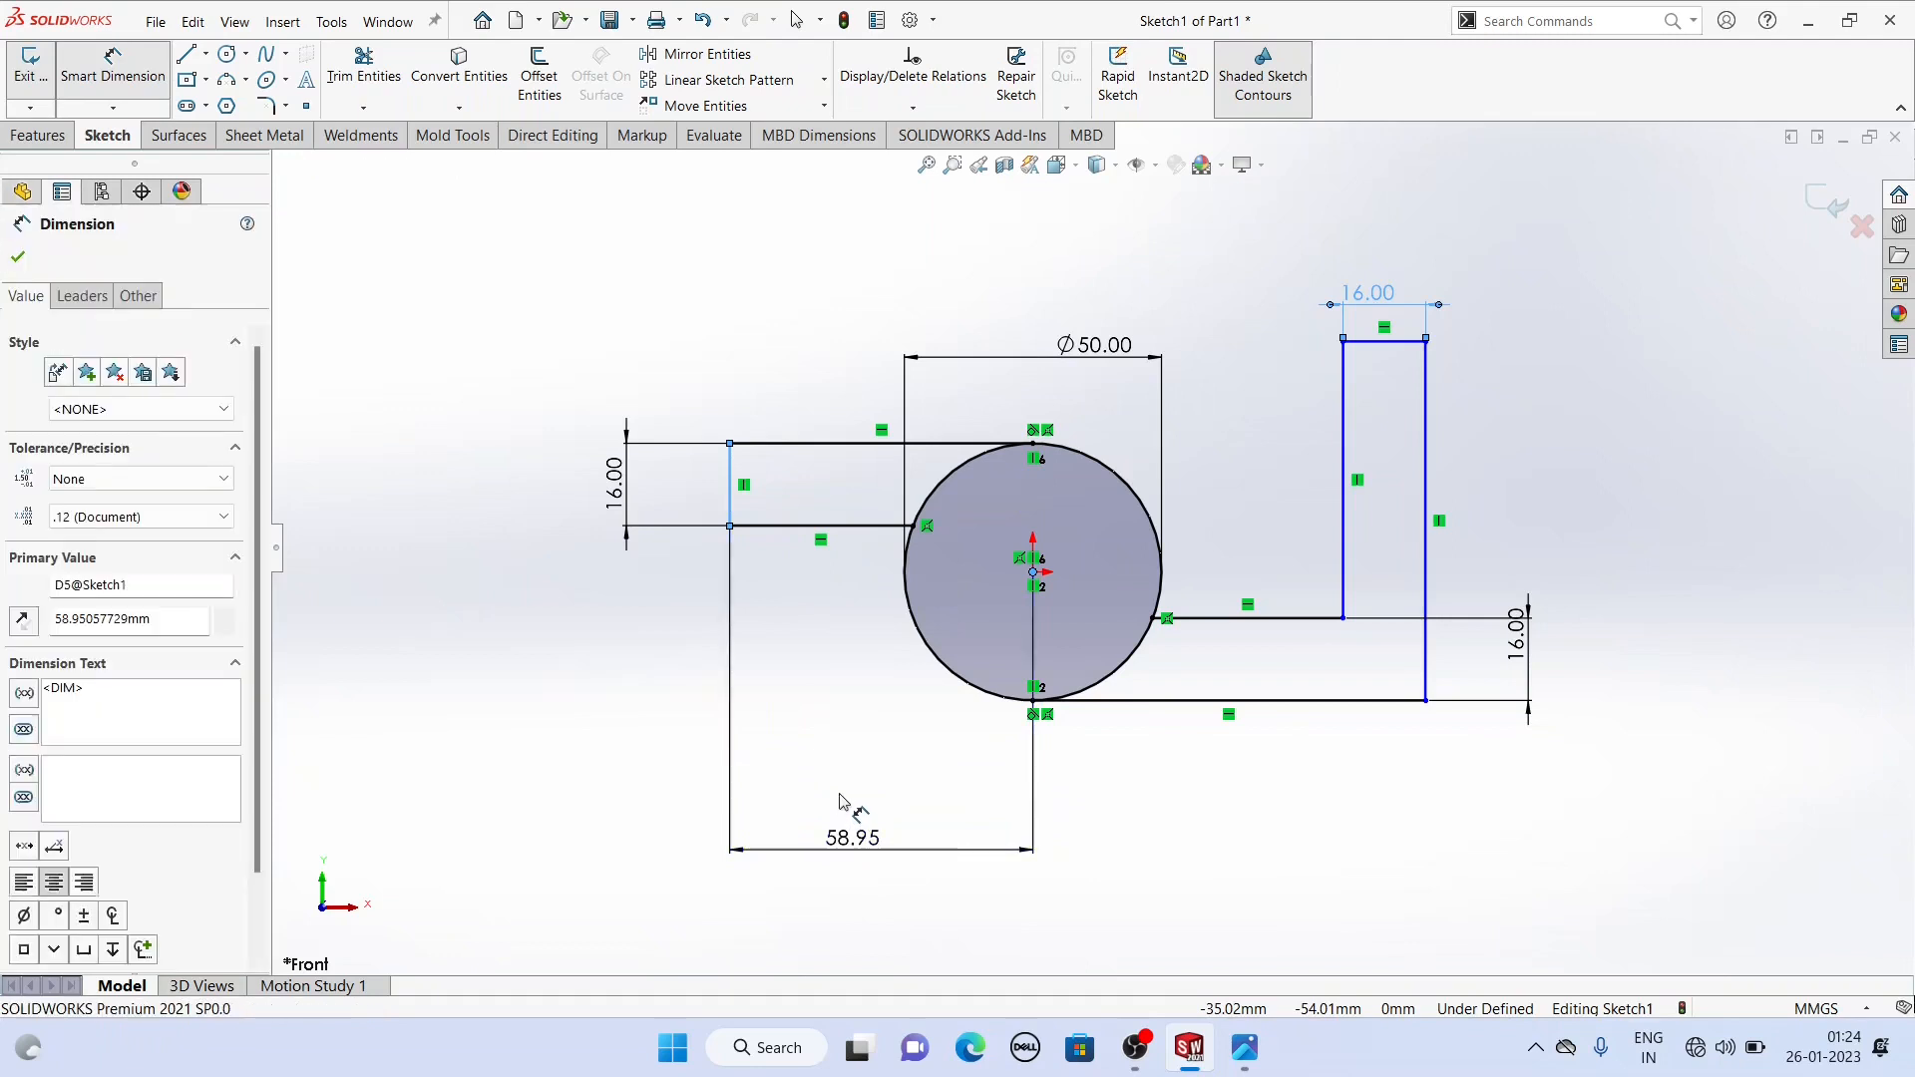
pyautogui.write('64')
pyautogui.press('Return')
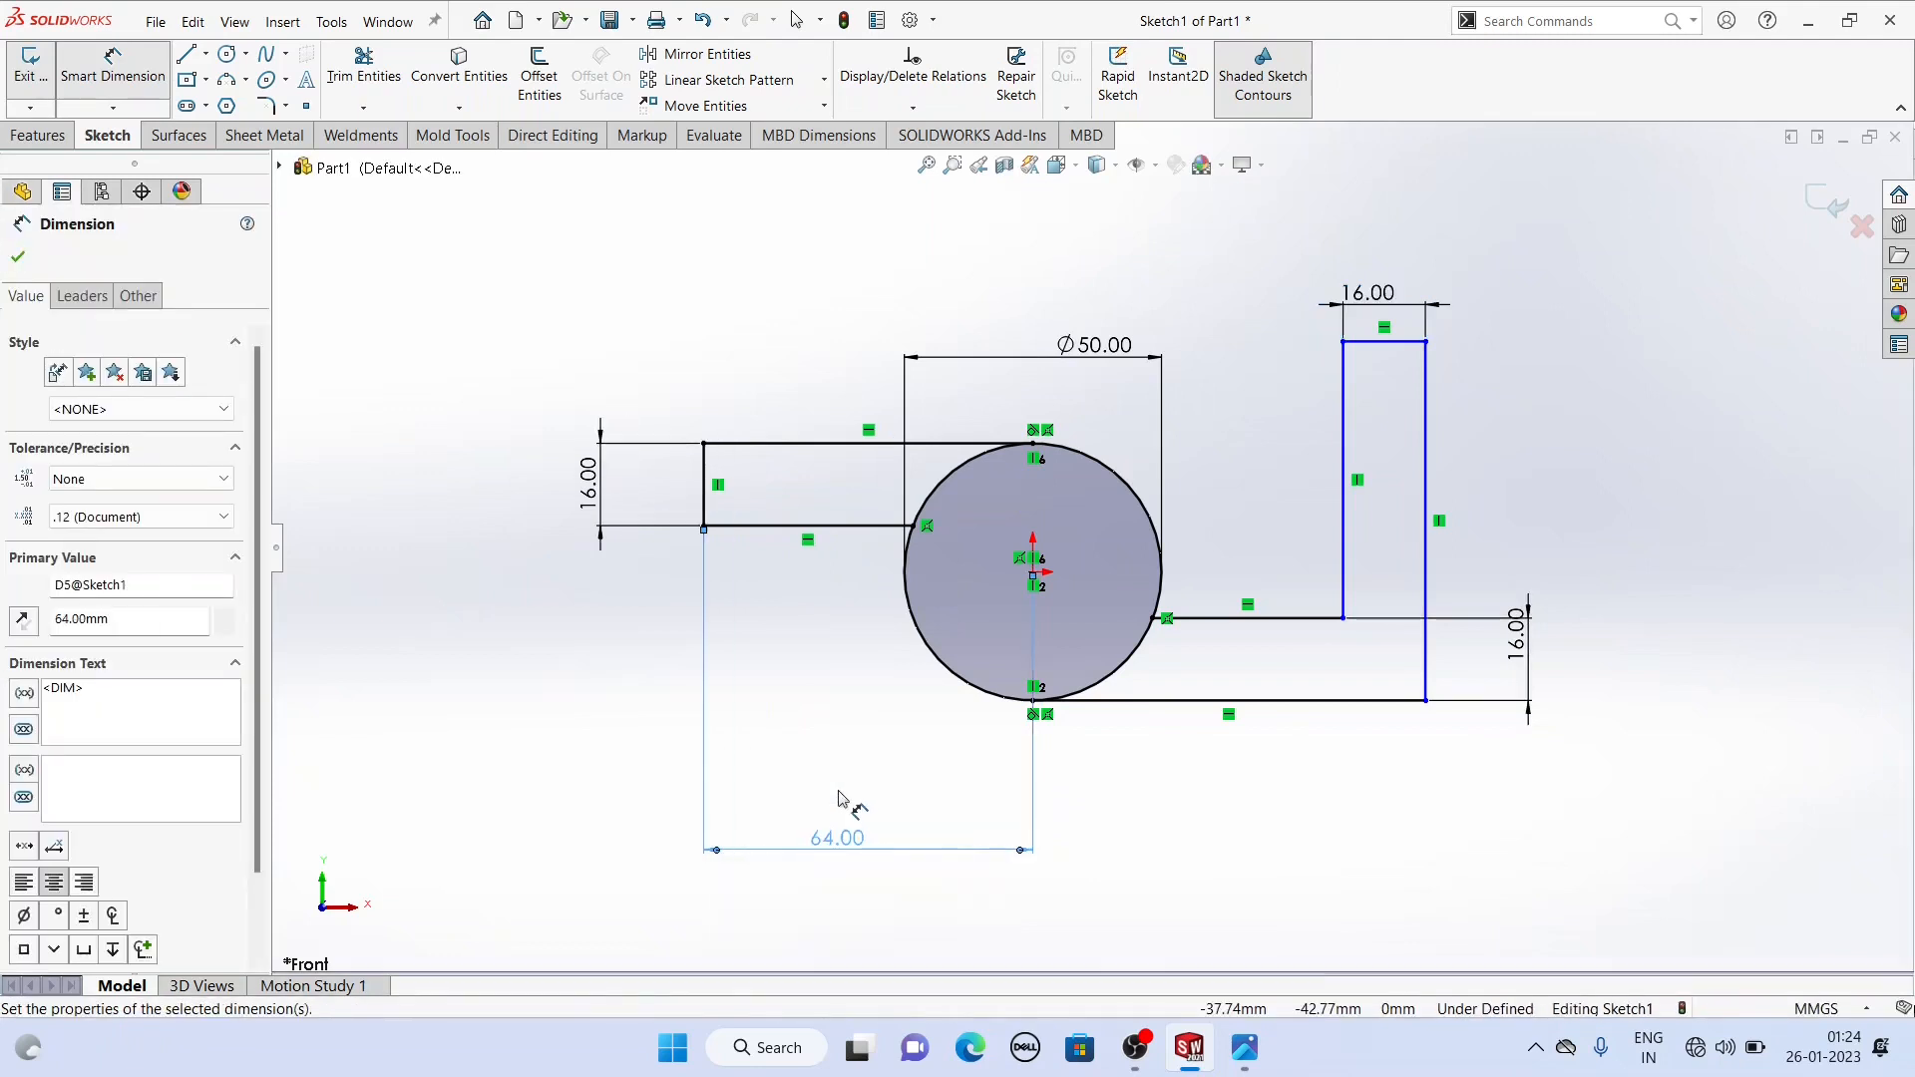
# Step: Dimension the horizontal distance from the circle's centre to the upright's outer vertical line as 56 mm
pyautogui.click(1034, 574)
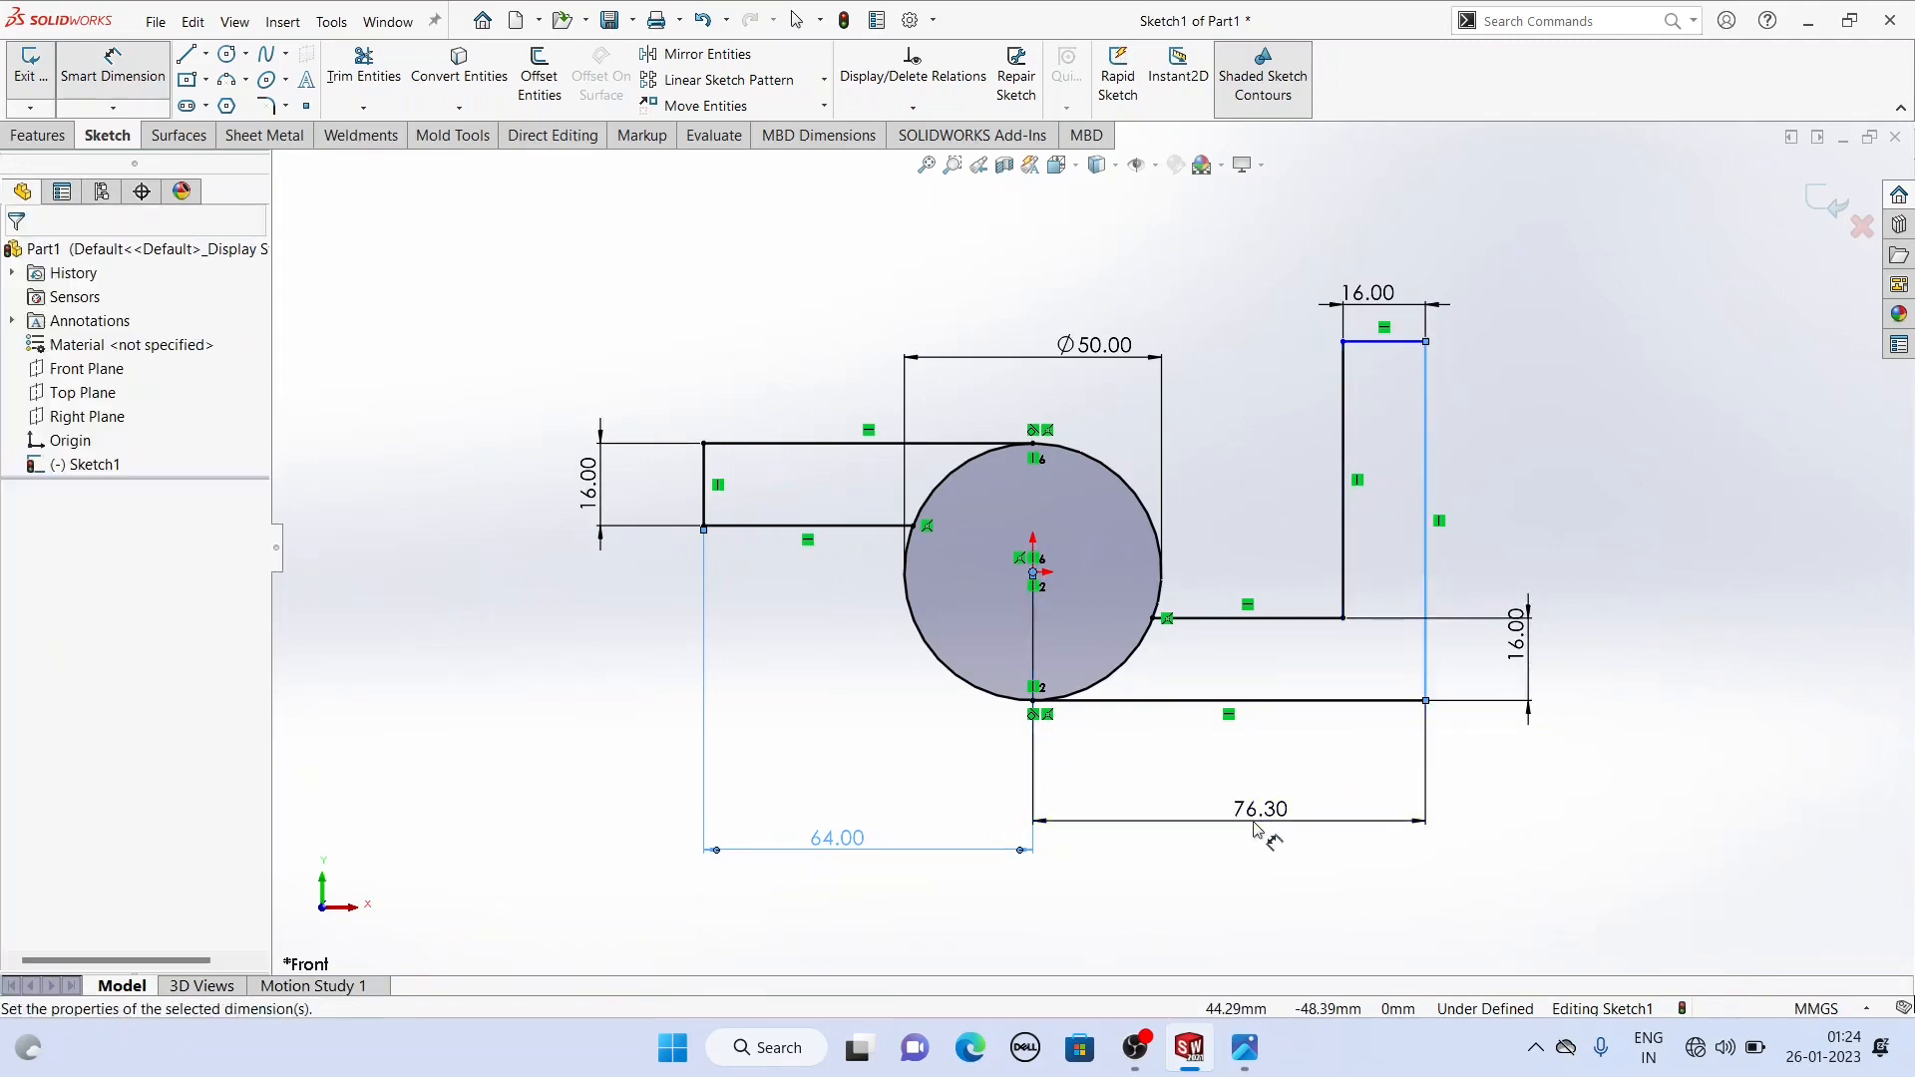
pyautogui.click(1269, 833)
pyautogui.press('Return')
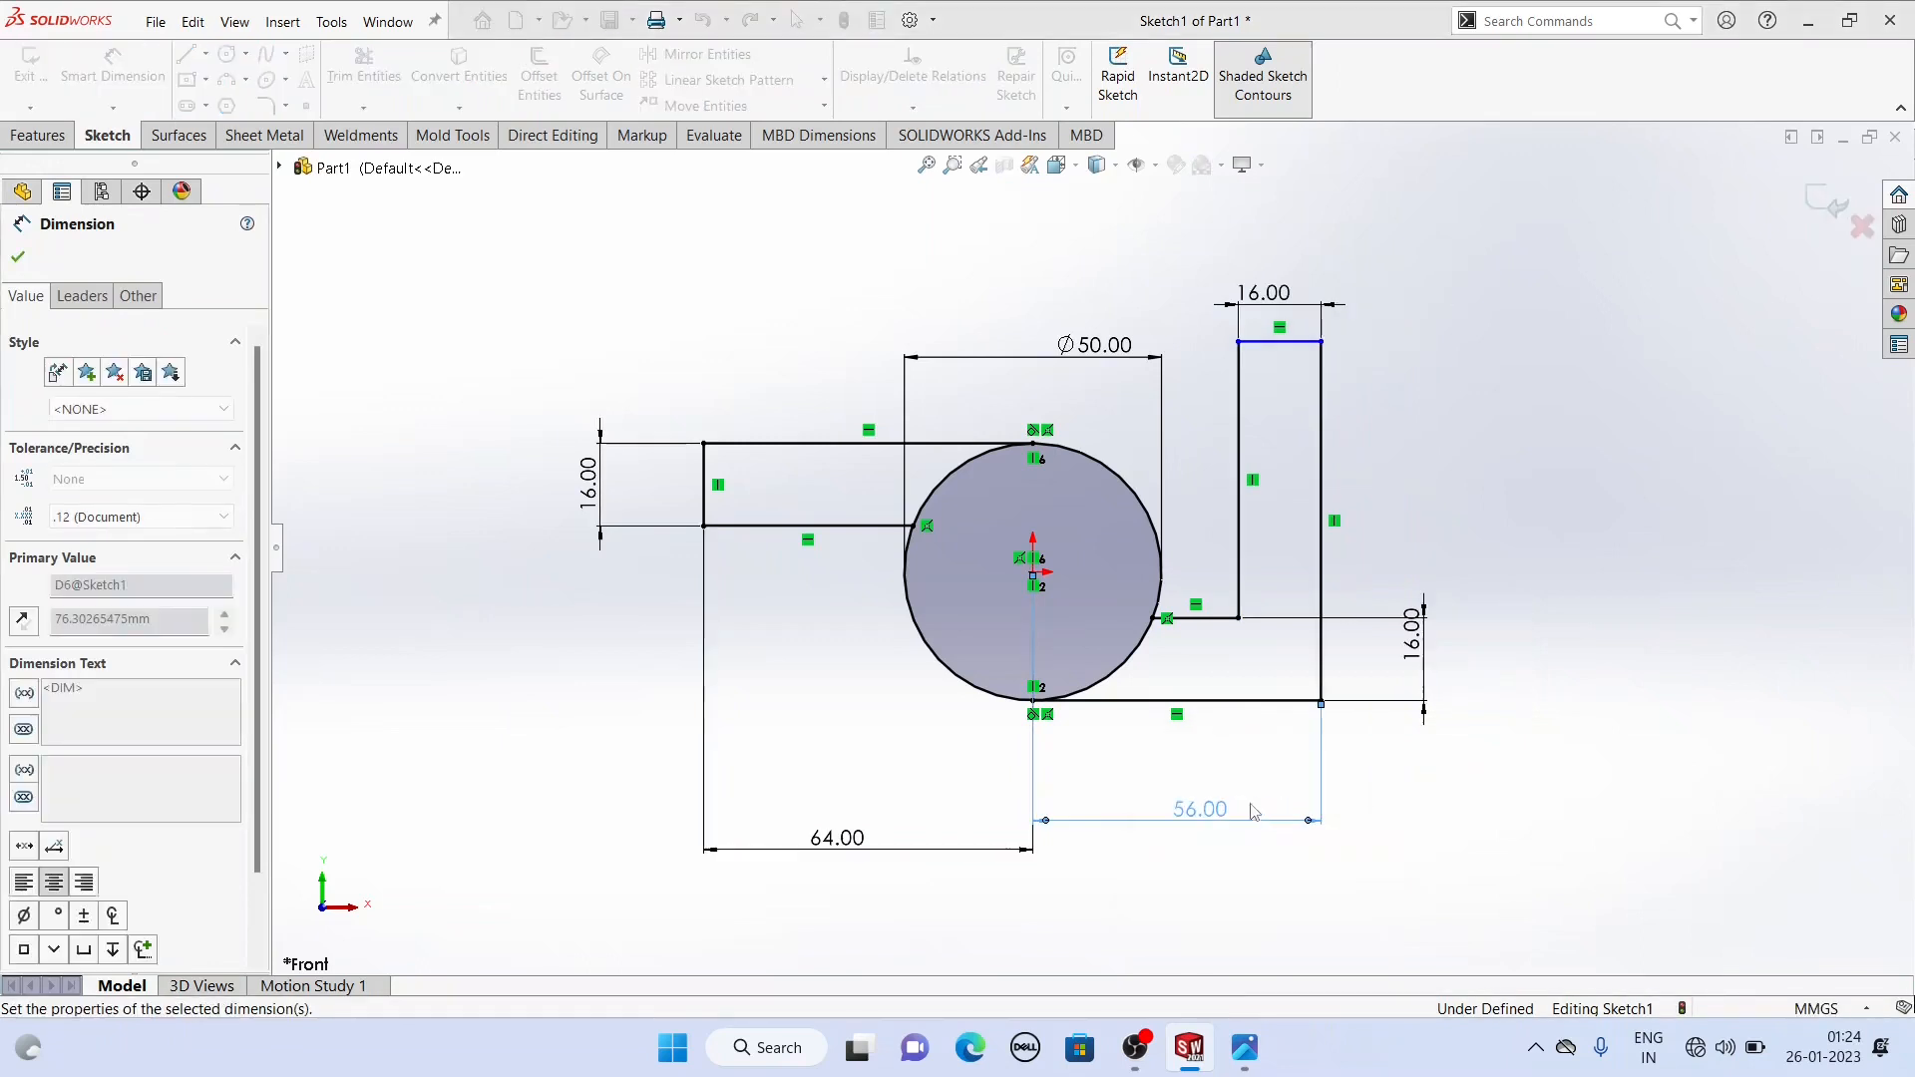
# Step: Dimension the upright's outer vertical line as 75 mm high and end dimensioning
pyautogui.click(1324, 493)
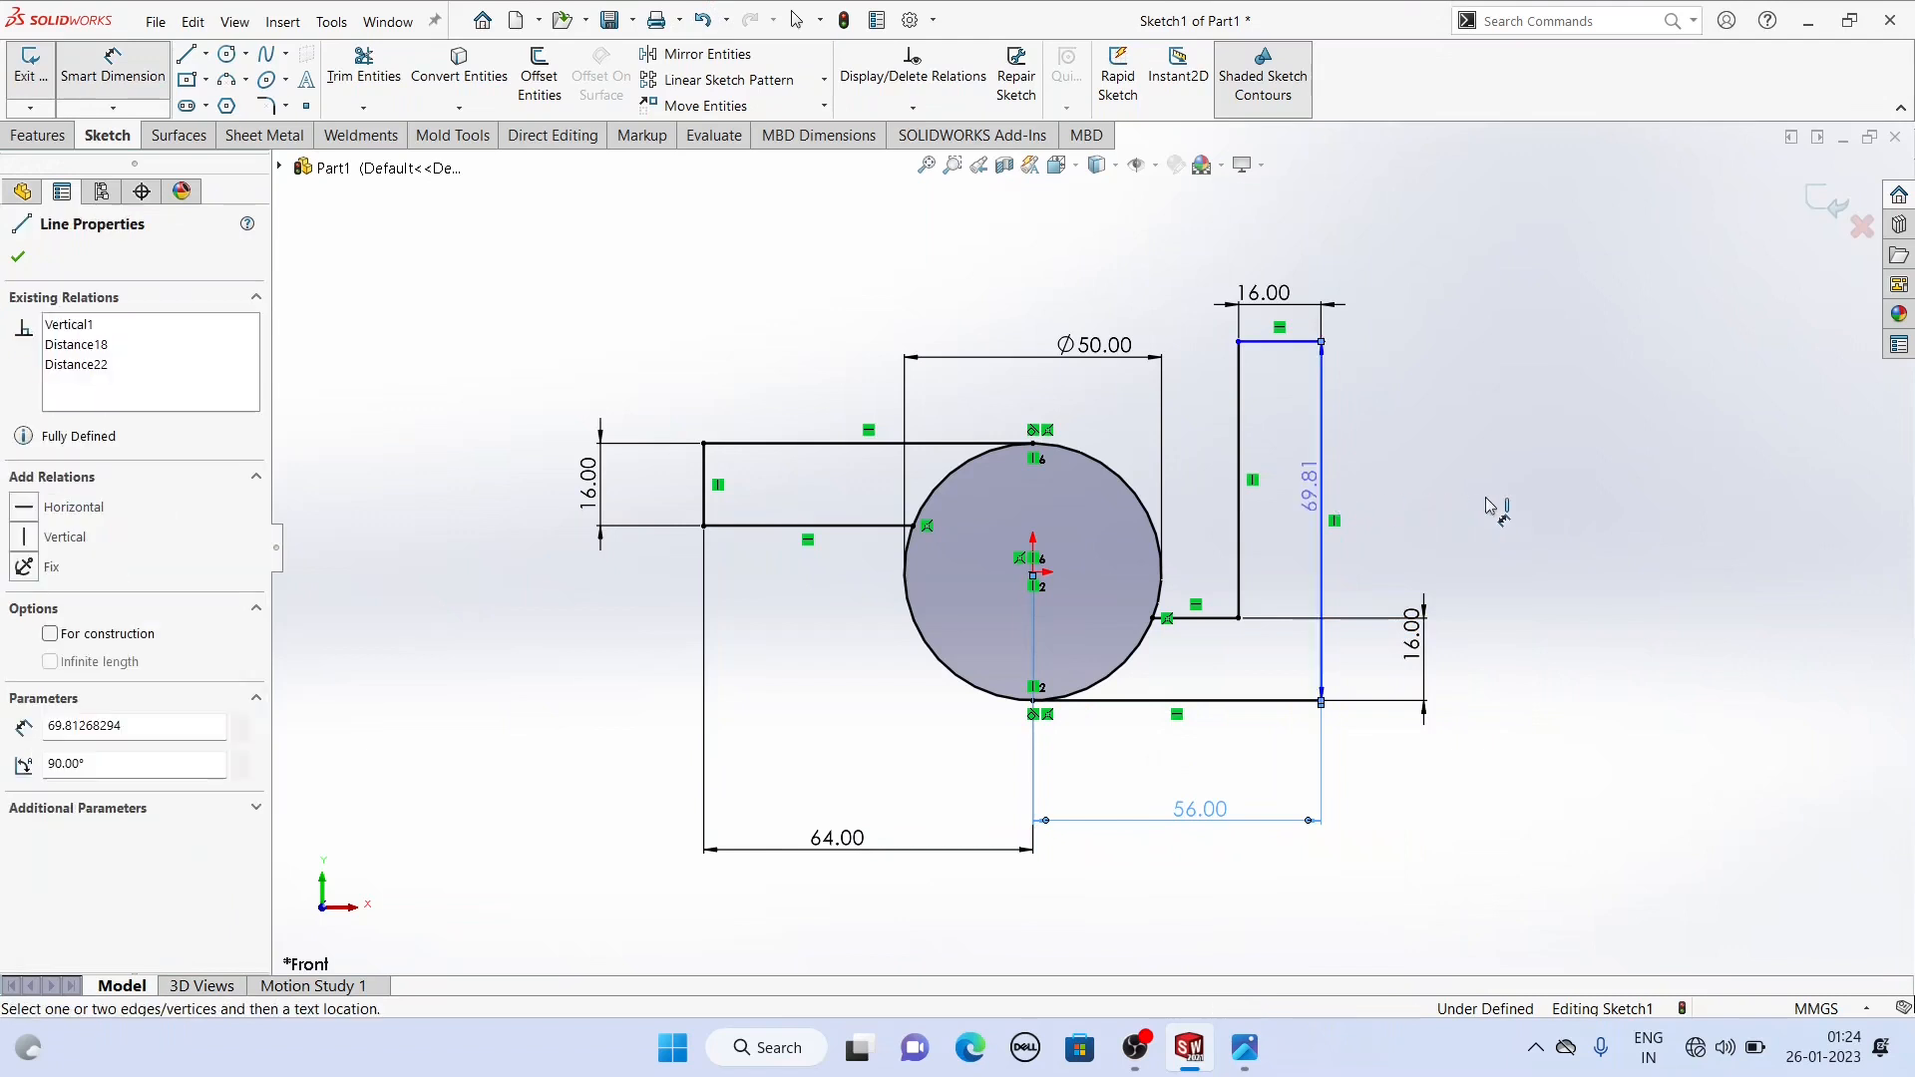
pyautogui.click(1488, 504)
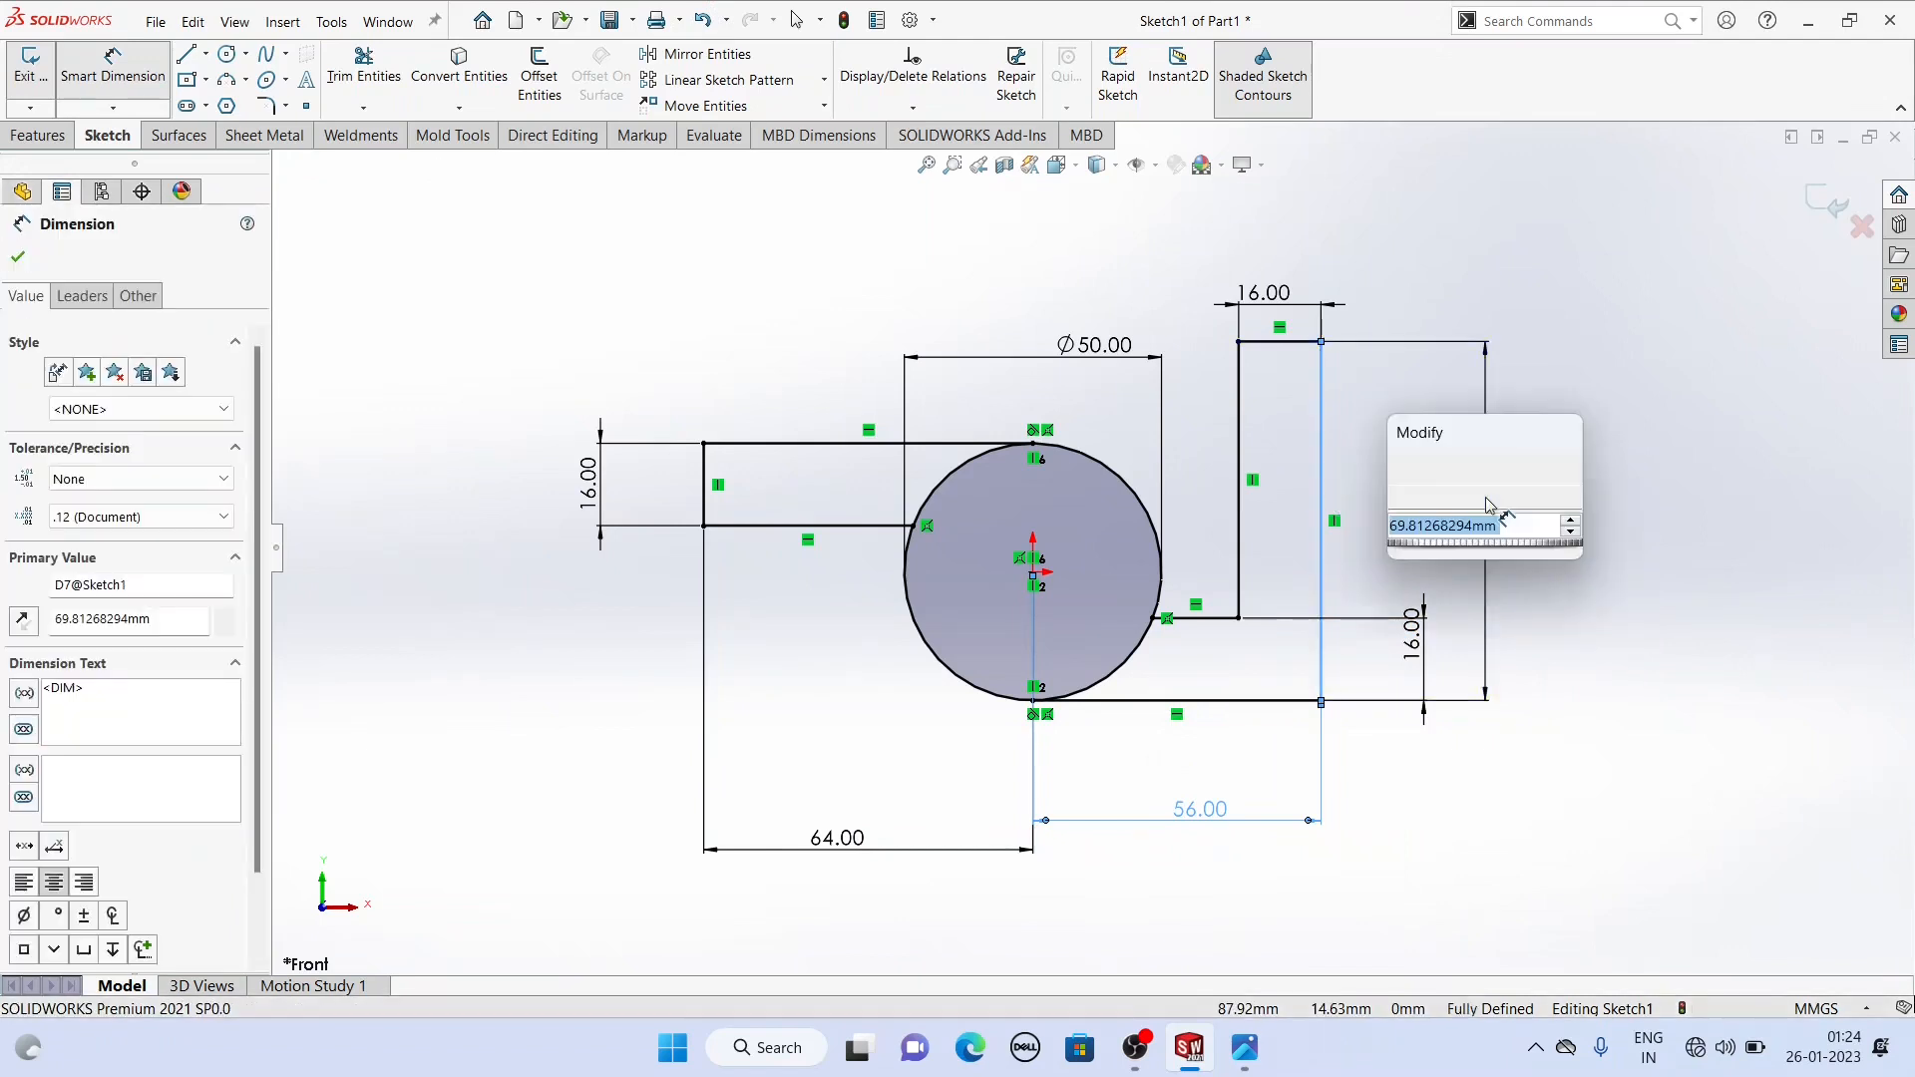
pyautogui.write('75')
pyautogui.press('Return')
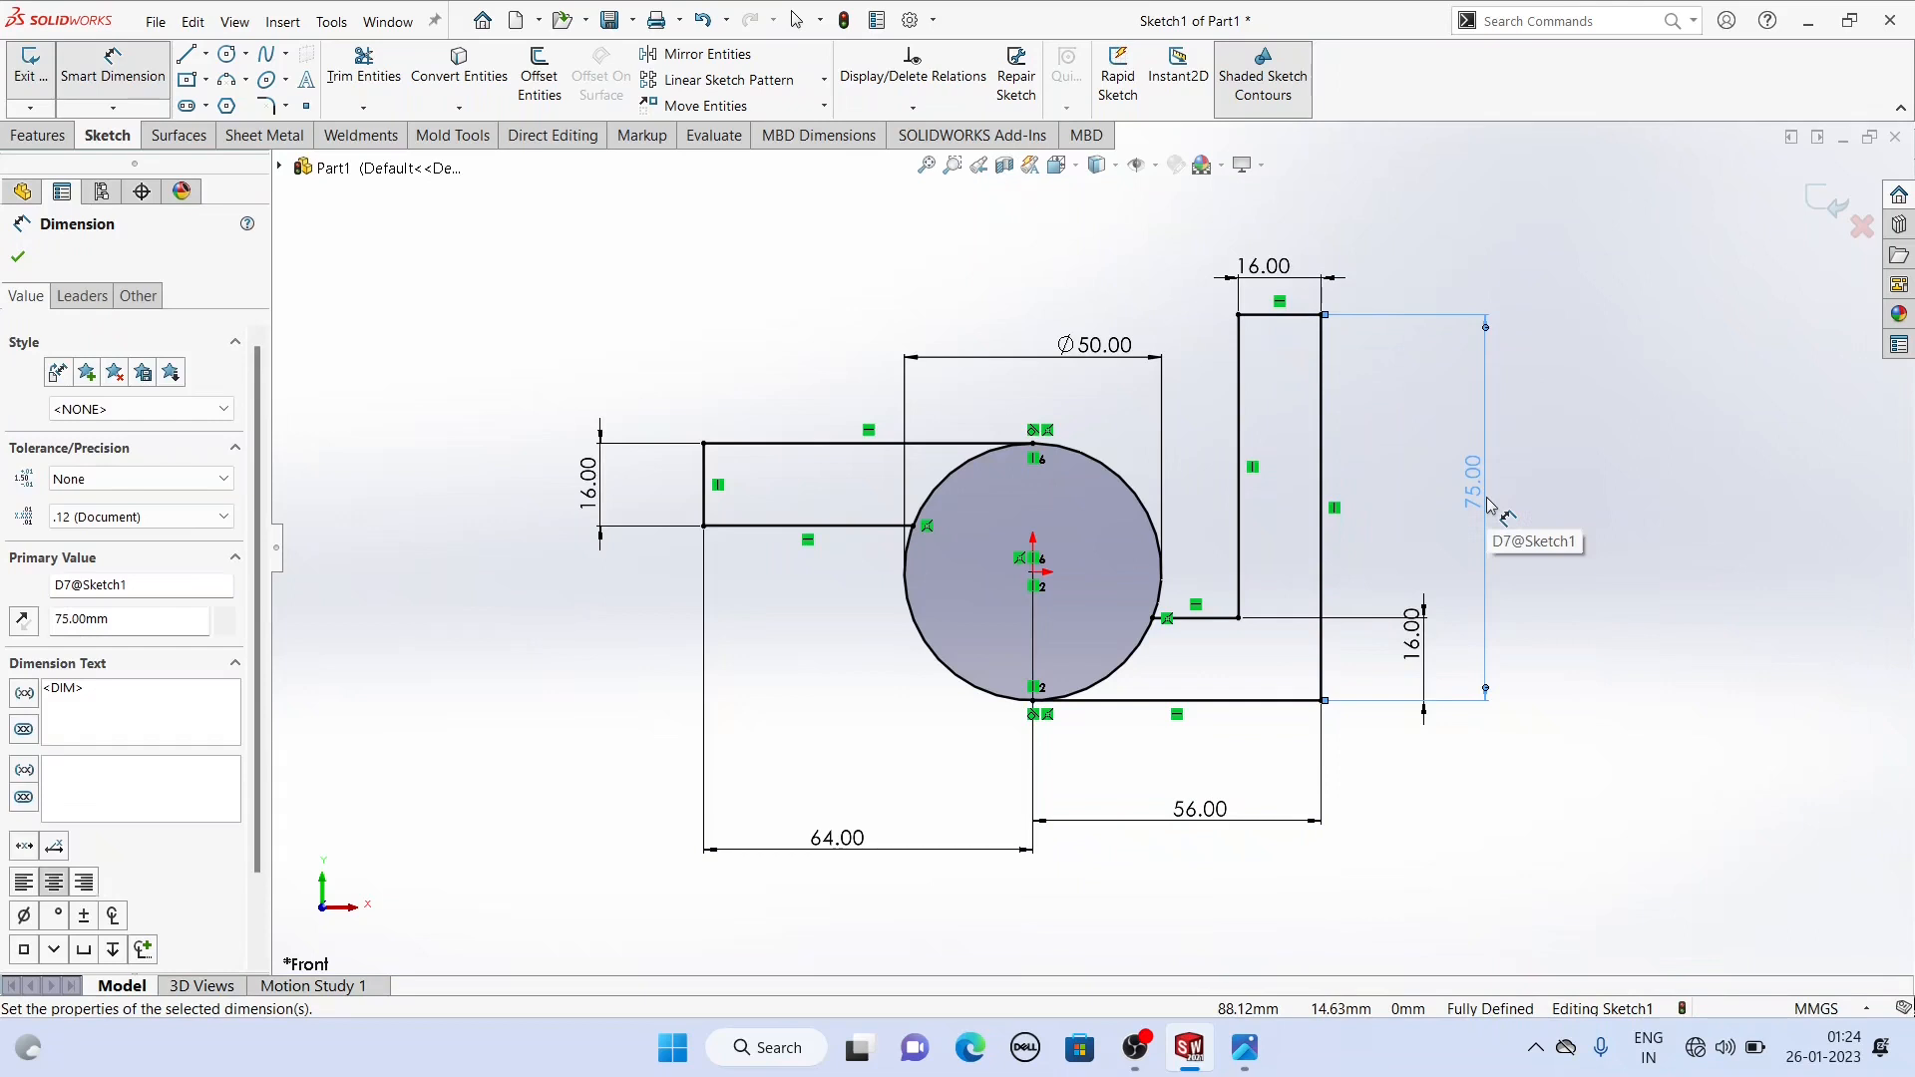
pyautogui.moveTo(1201, 499)
pyautogui.mouseDown(button='middle')
pyautogui.moveTo(1174, 520)
pyautogui.moveTo(1210, 509)
pyautogui.mouseUp(button='middle')
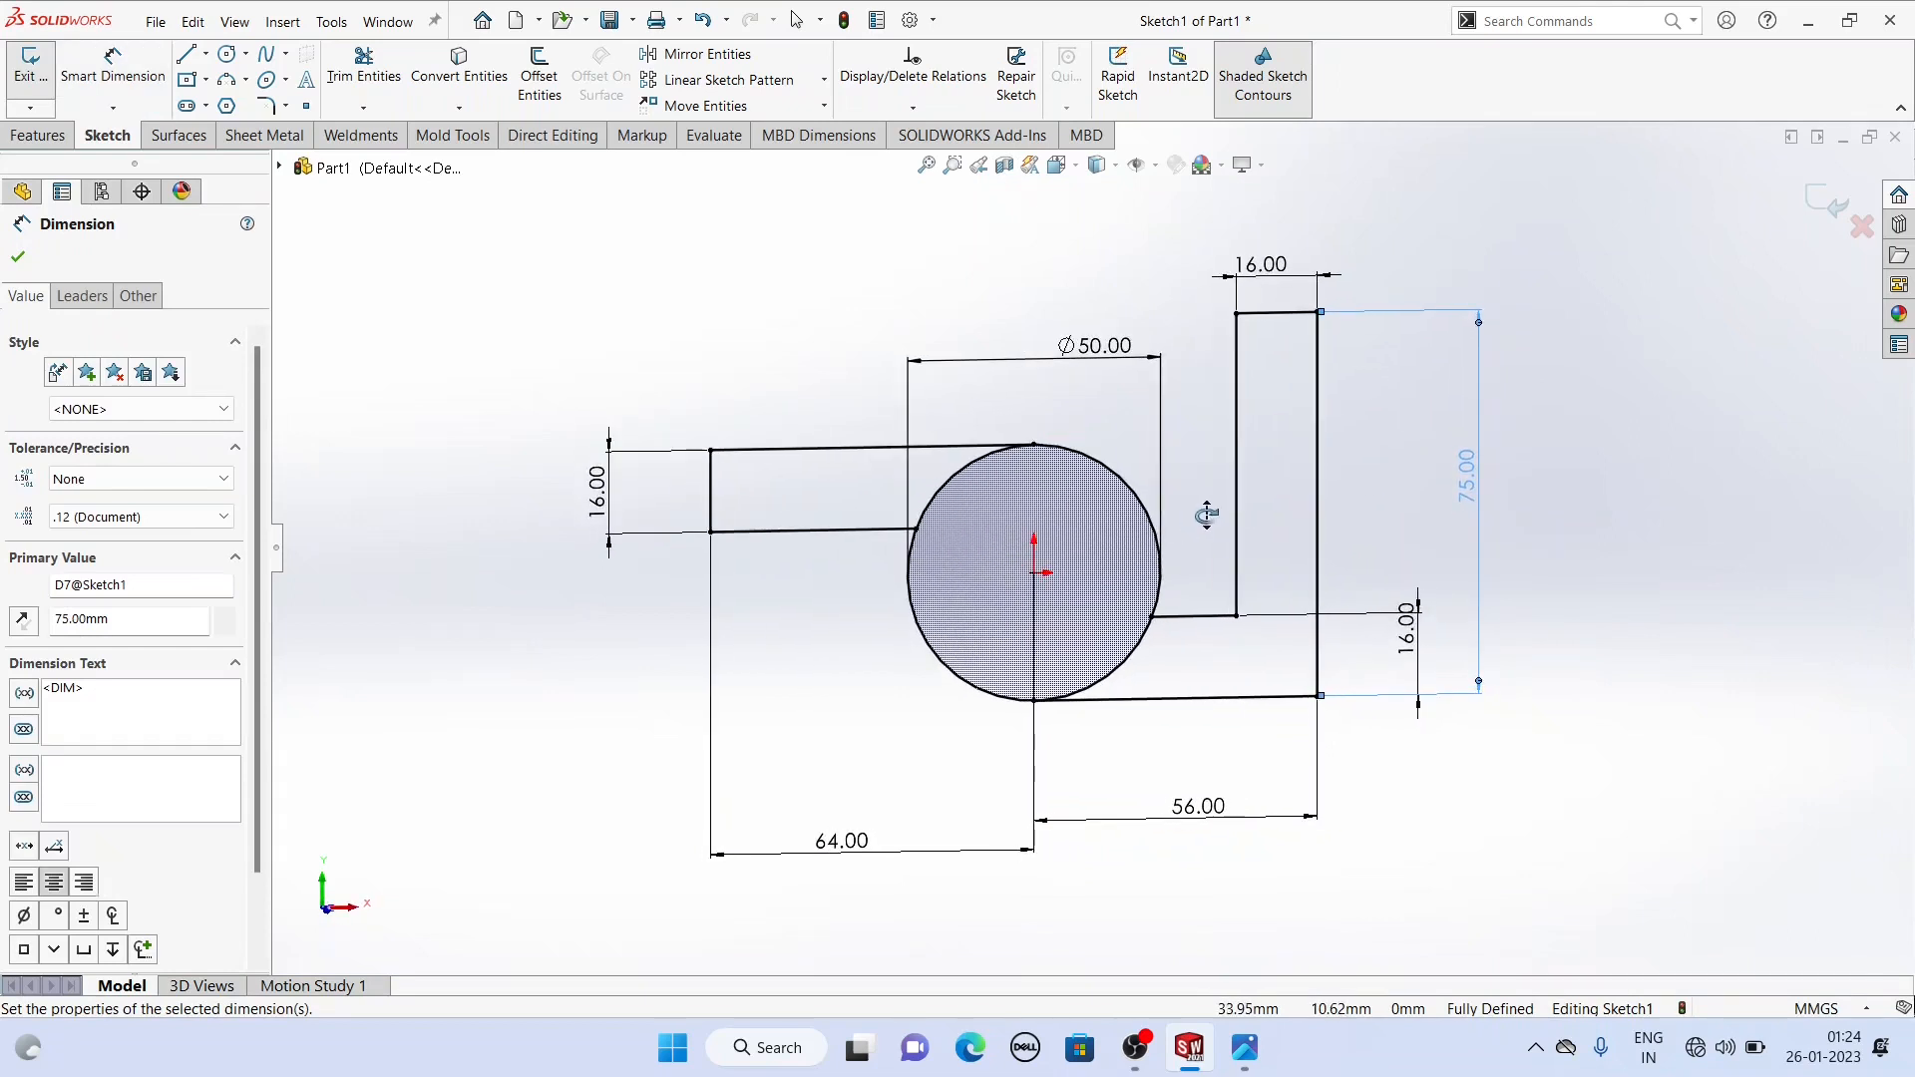
pyautogui.rightClick(733, 307)
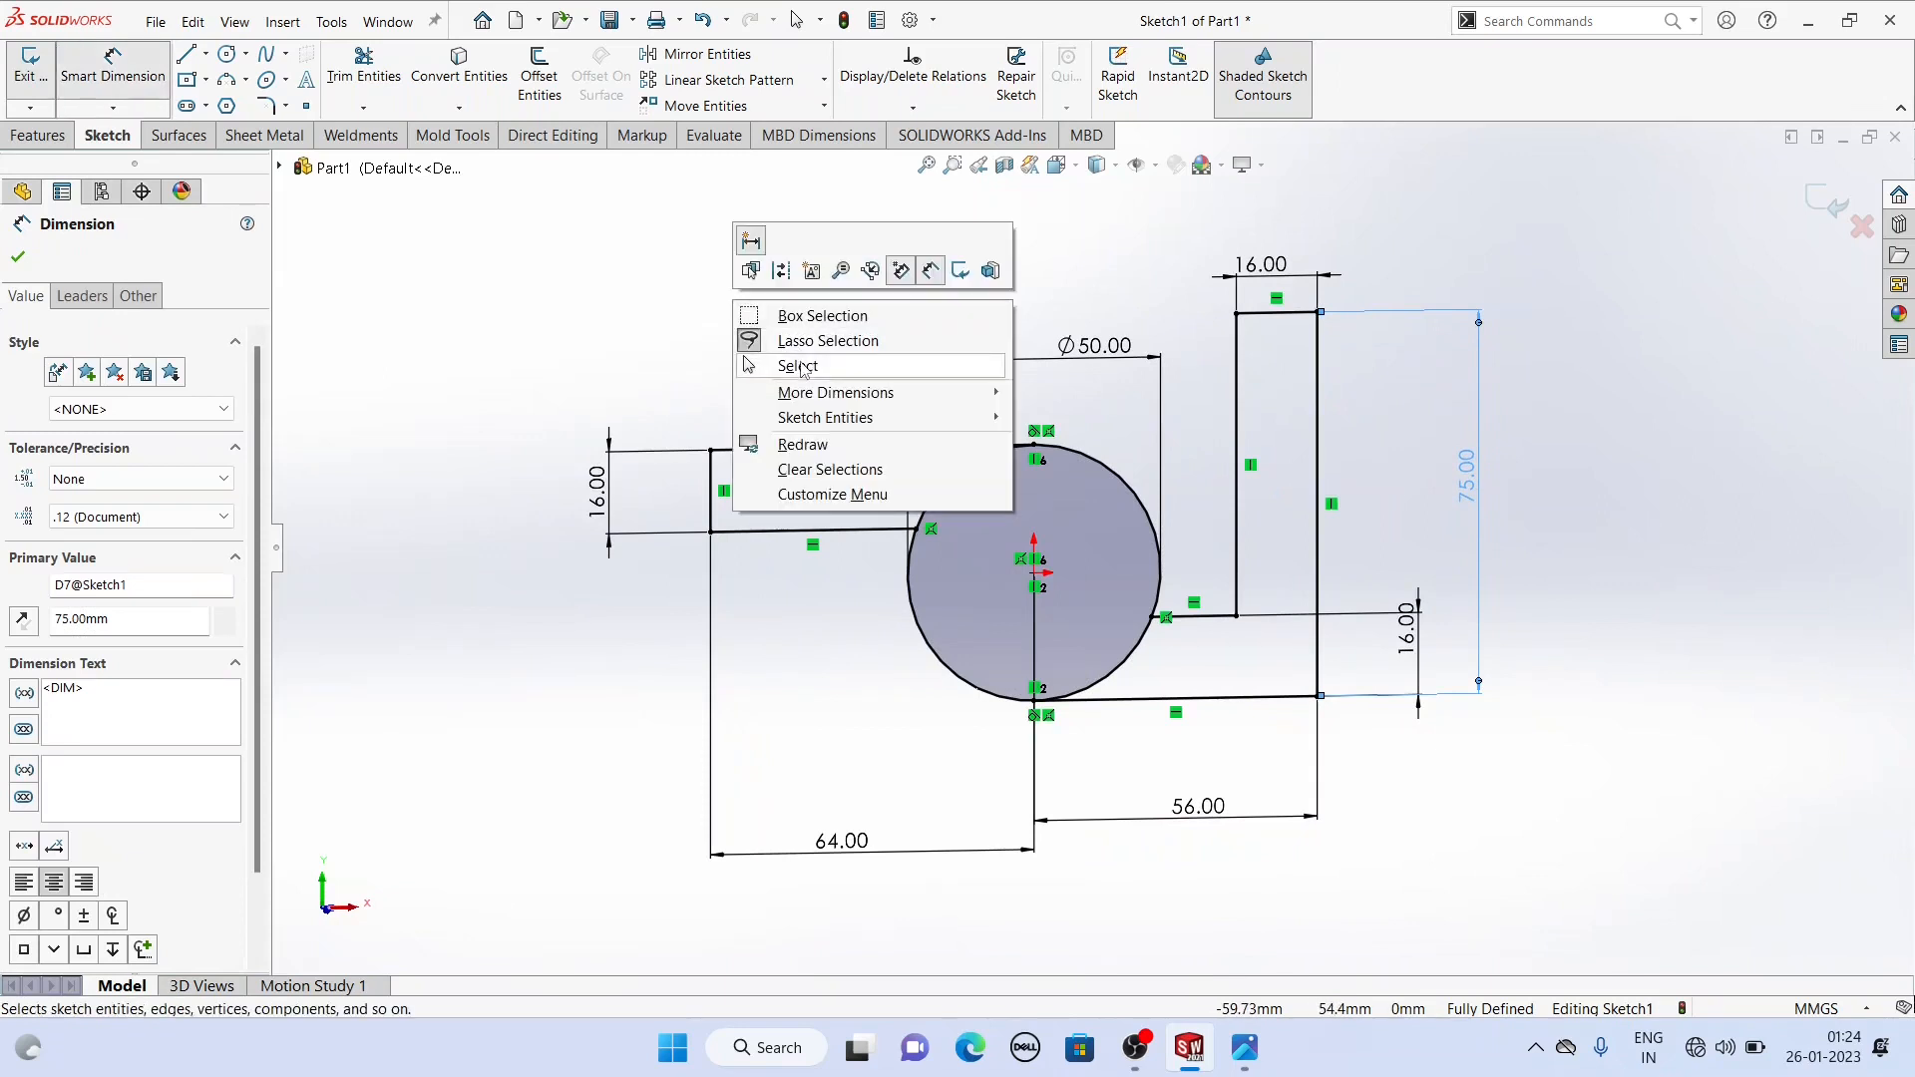
pyautogui.click(798, 364)
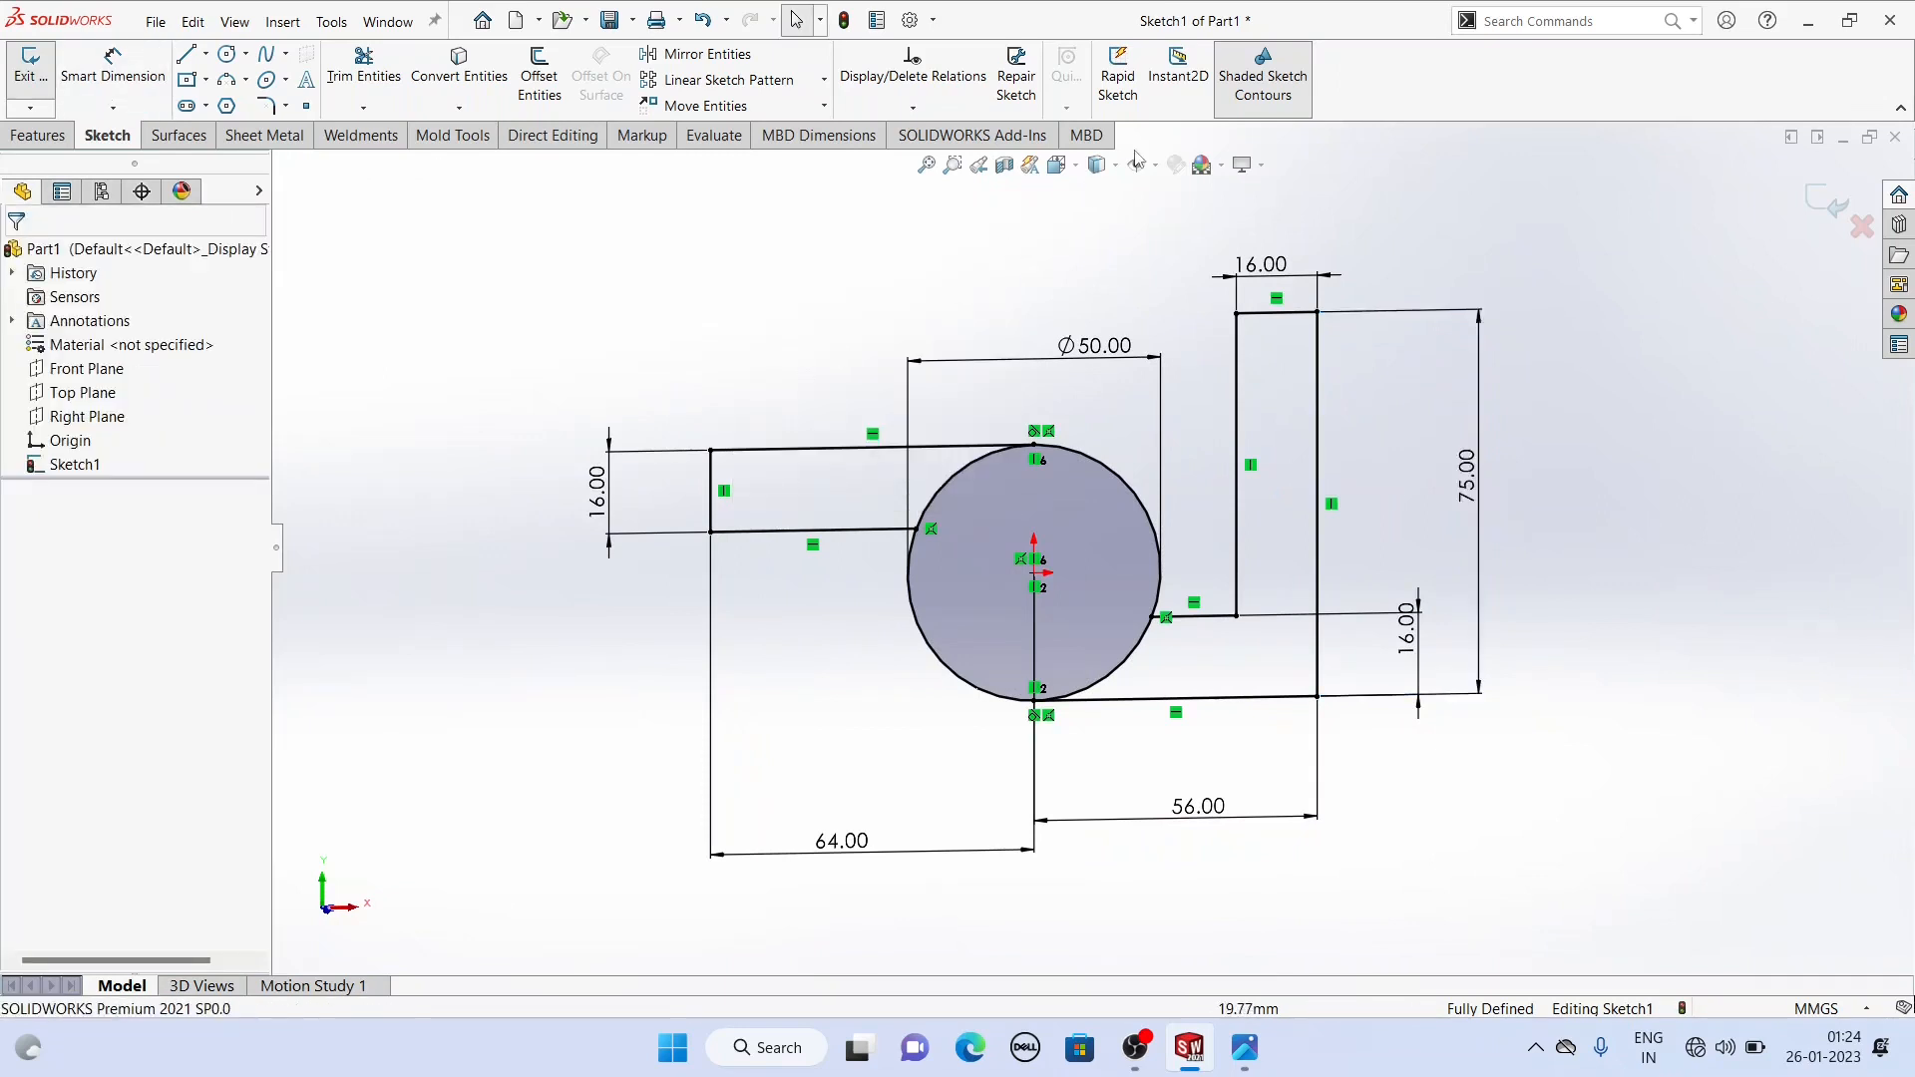
# Step: Draw a vertical line from the circle's right quadrant point down to the upper line of the horizontal leg
pyautogui.click(1077, 167)
pyautogui.click(1086, 214)
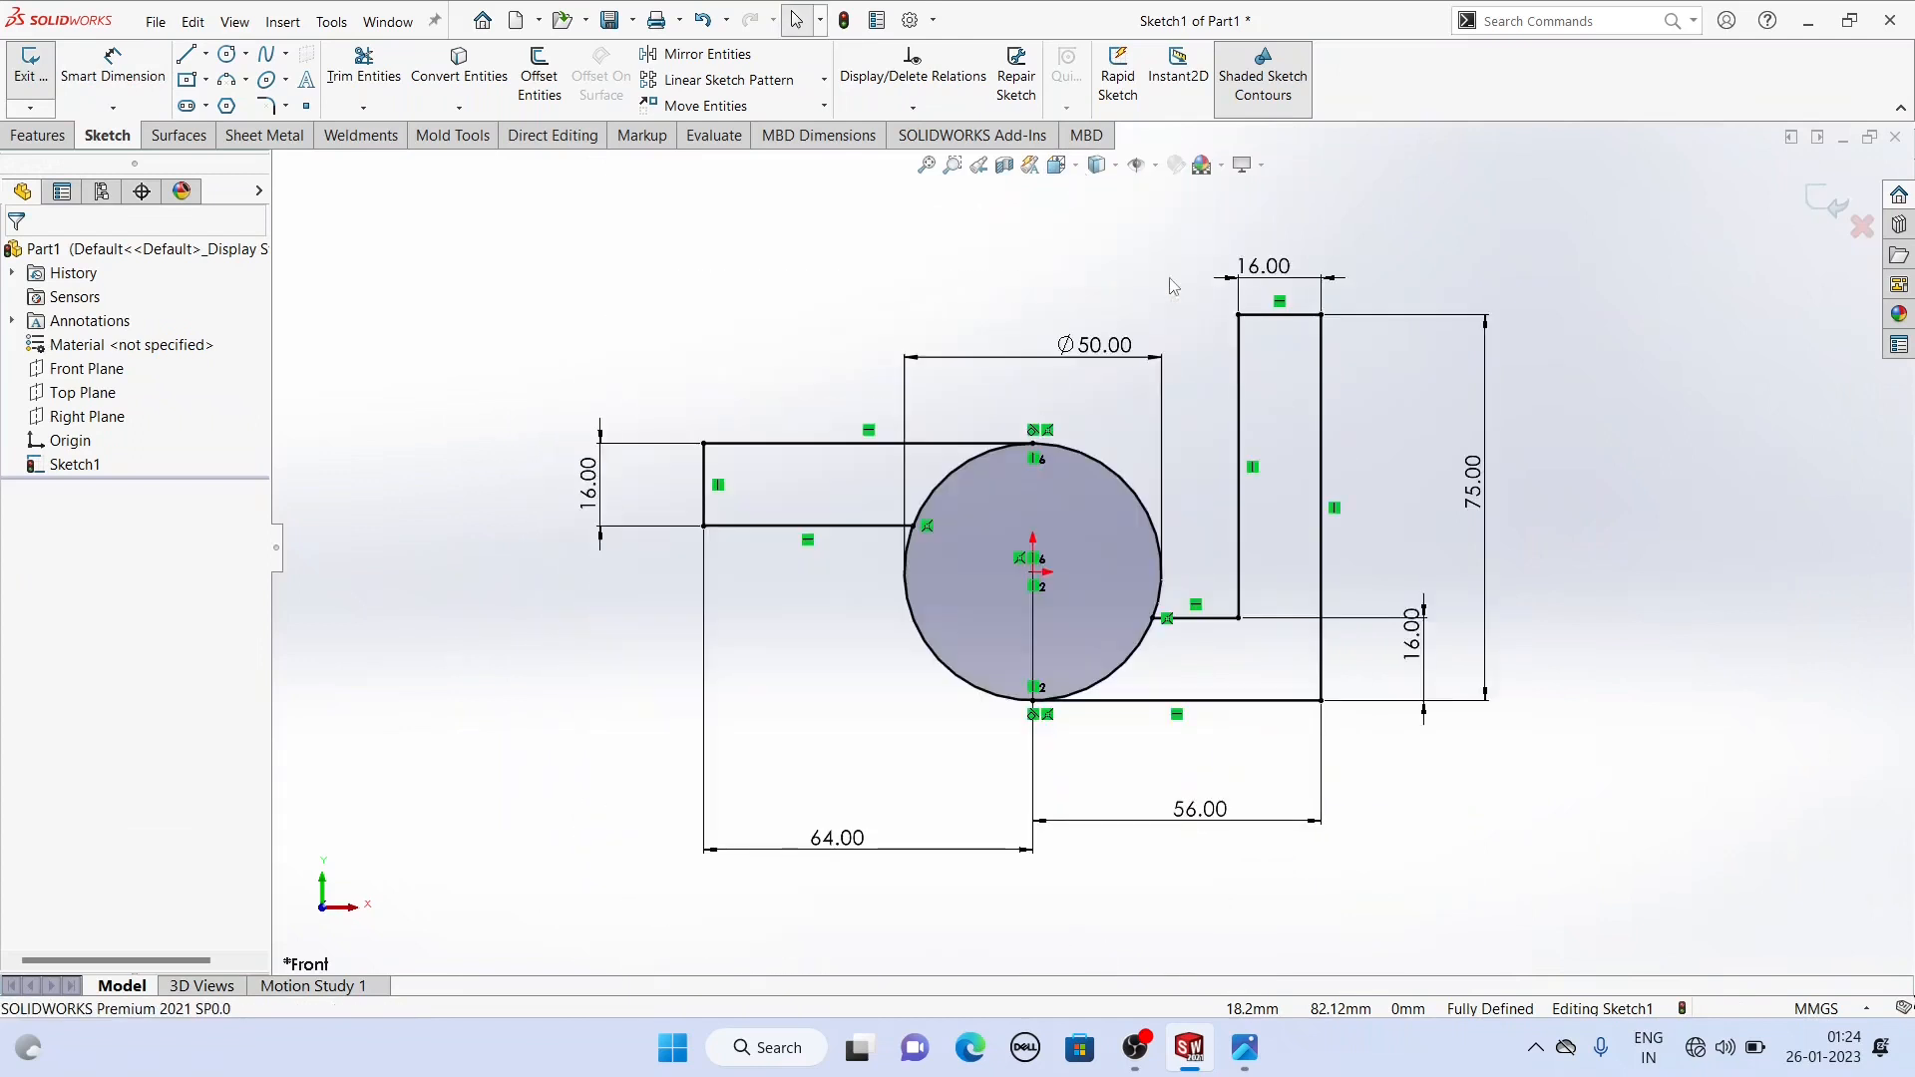
pyautogui.scroll(-2, 1195, 538)
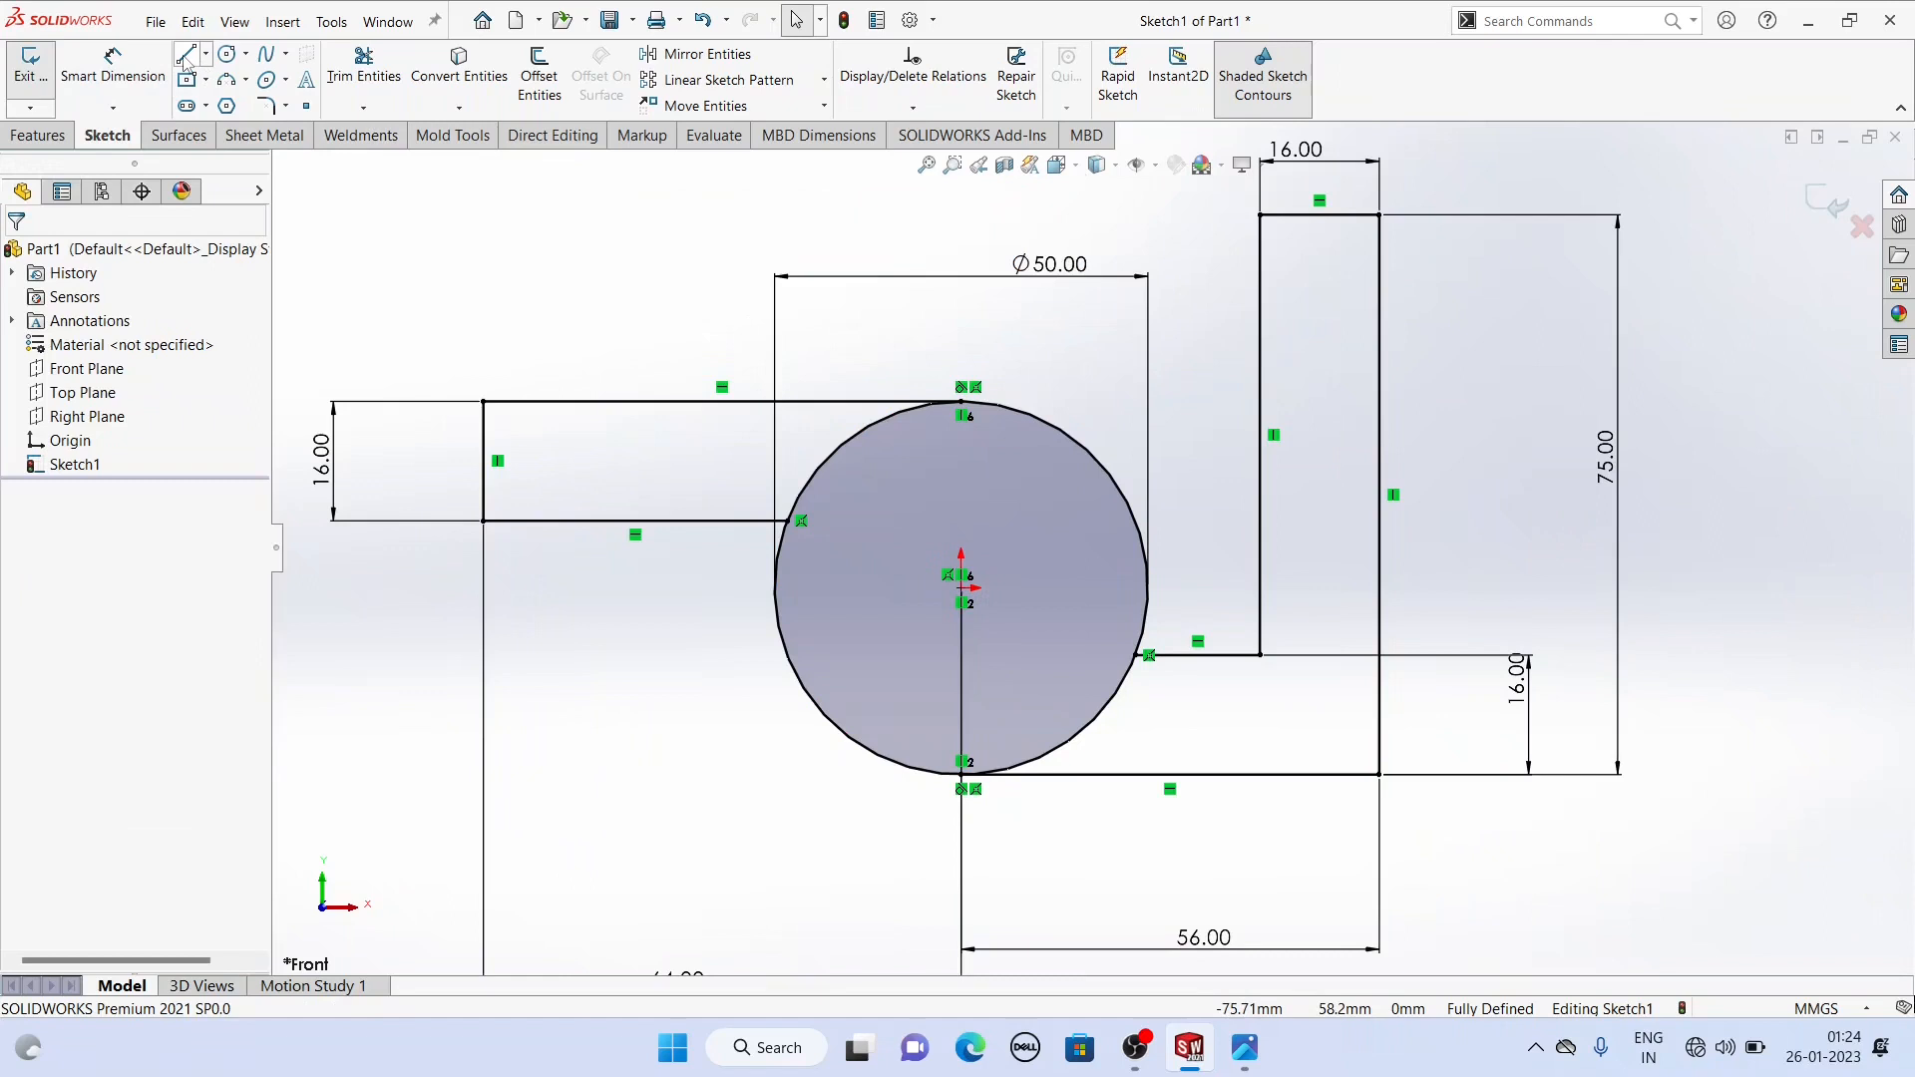
pyautogui.press('l')
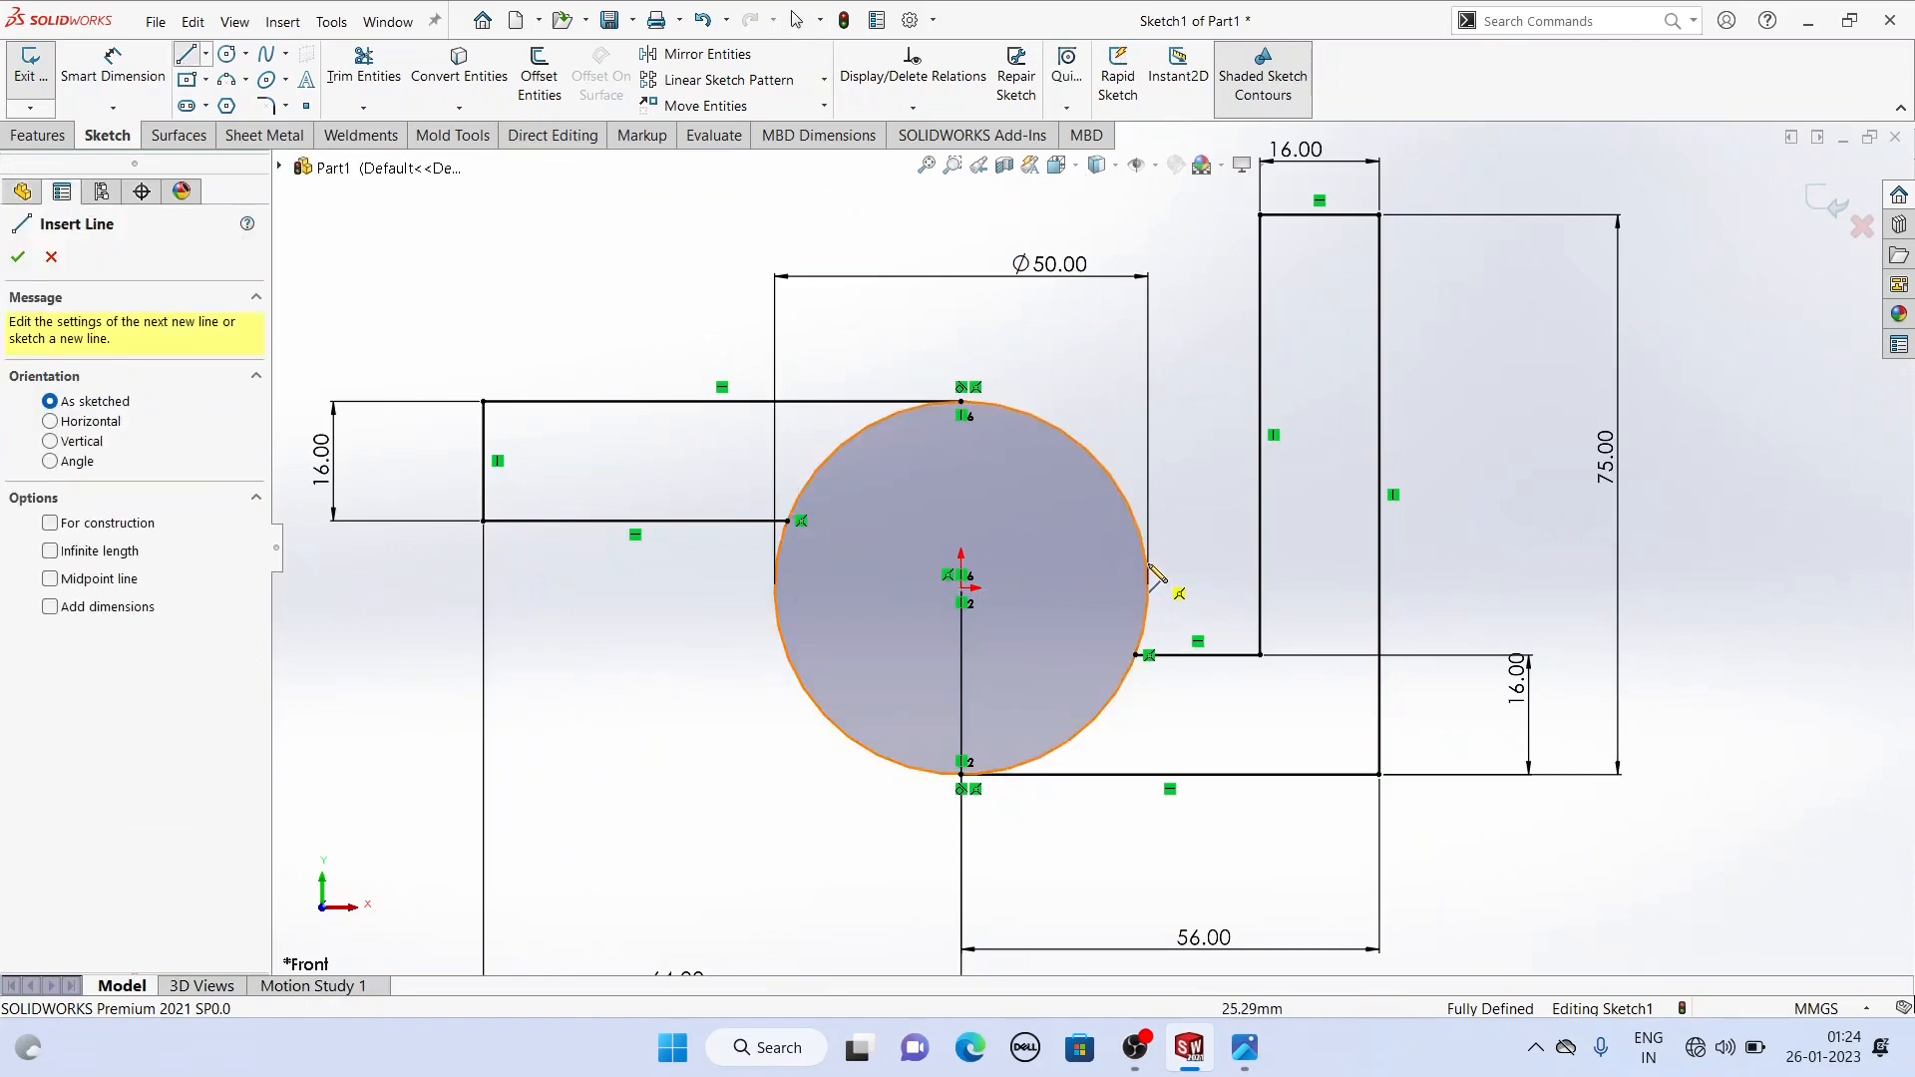
pyautogui.click(1147, 588)
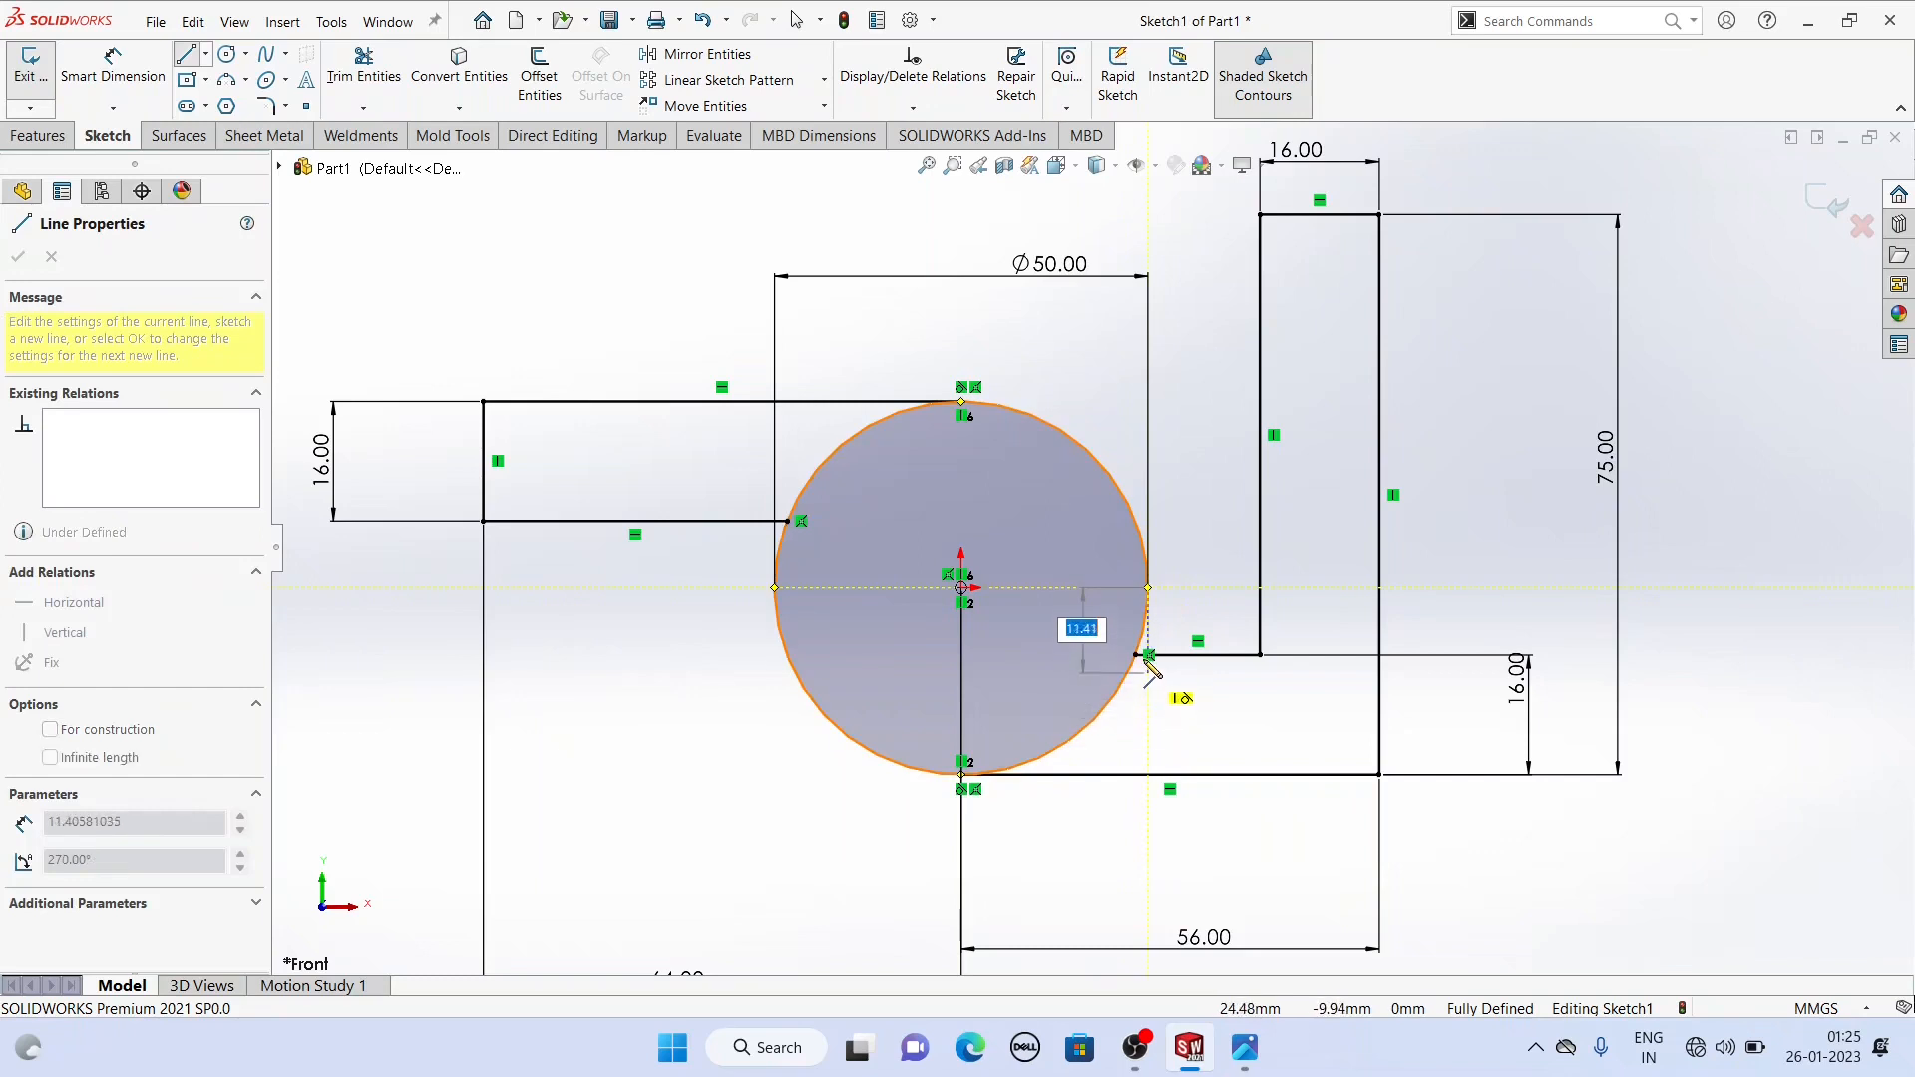
pyautogui.click(1149, 656)
pyautogui.rightClick(987, 329)
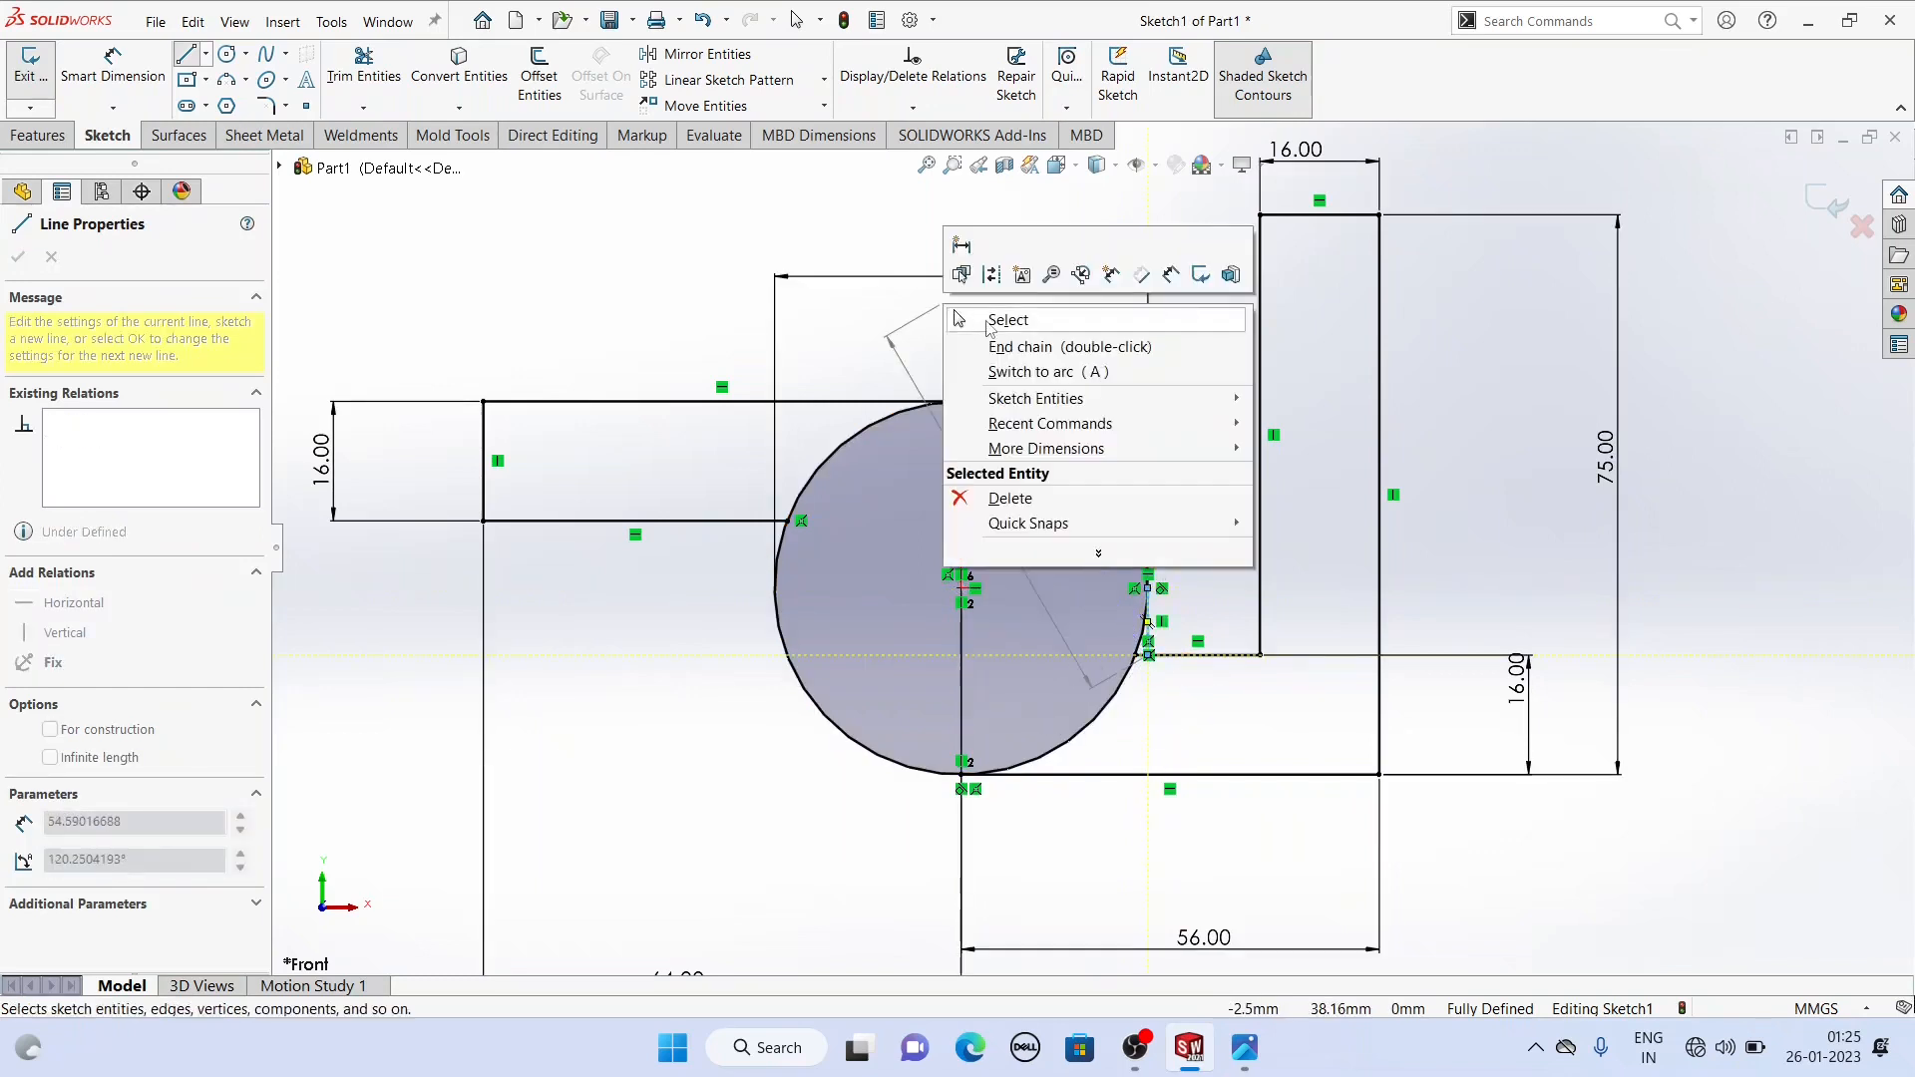
pyautogui.click(1007, 320)
# Step: Power-trim the short circle arc beside the new vertical line and the stub of the leg's upper line between them
pyautogui.scroll(-8, 1211, 636)
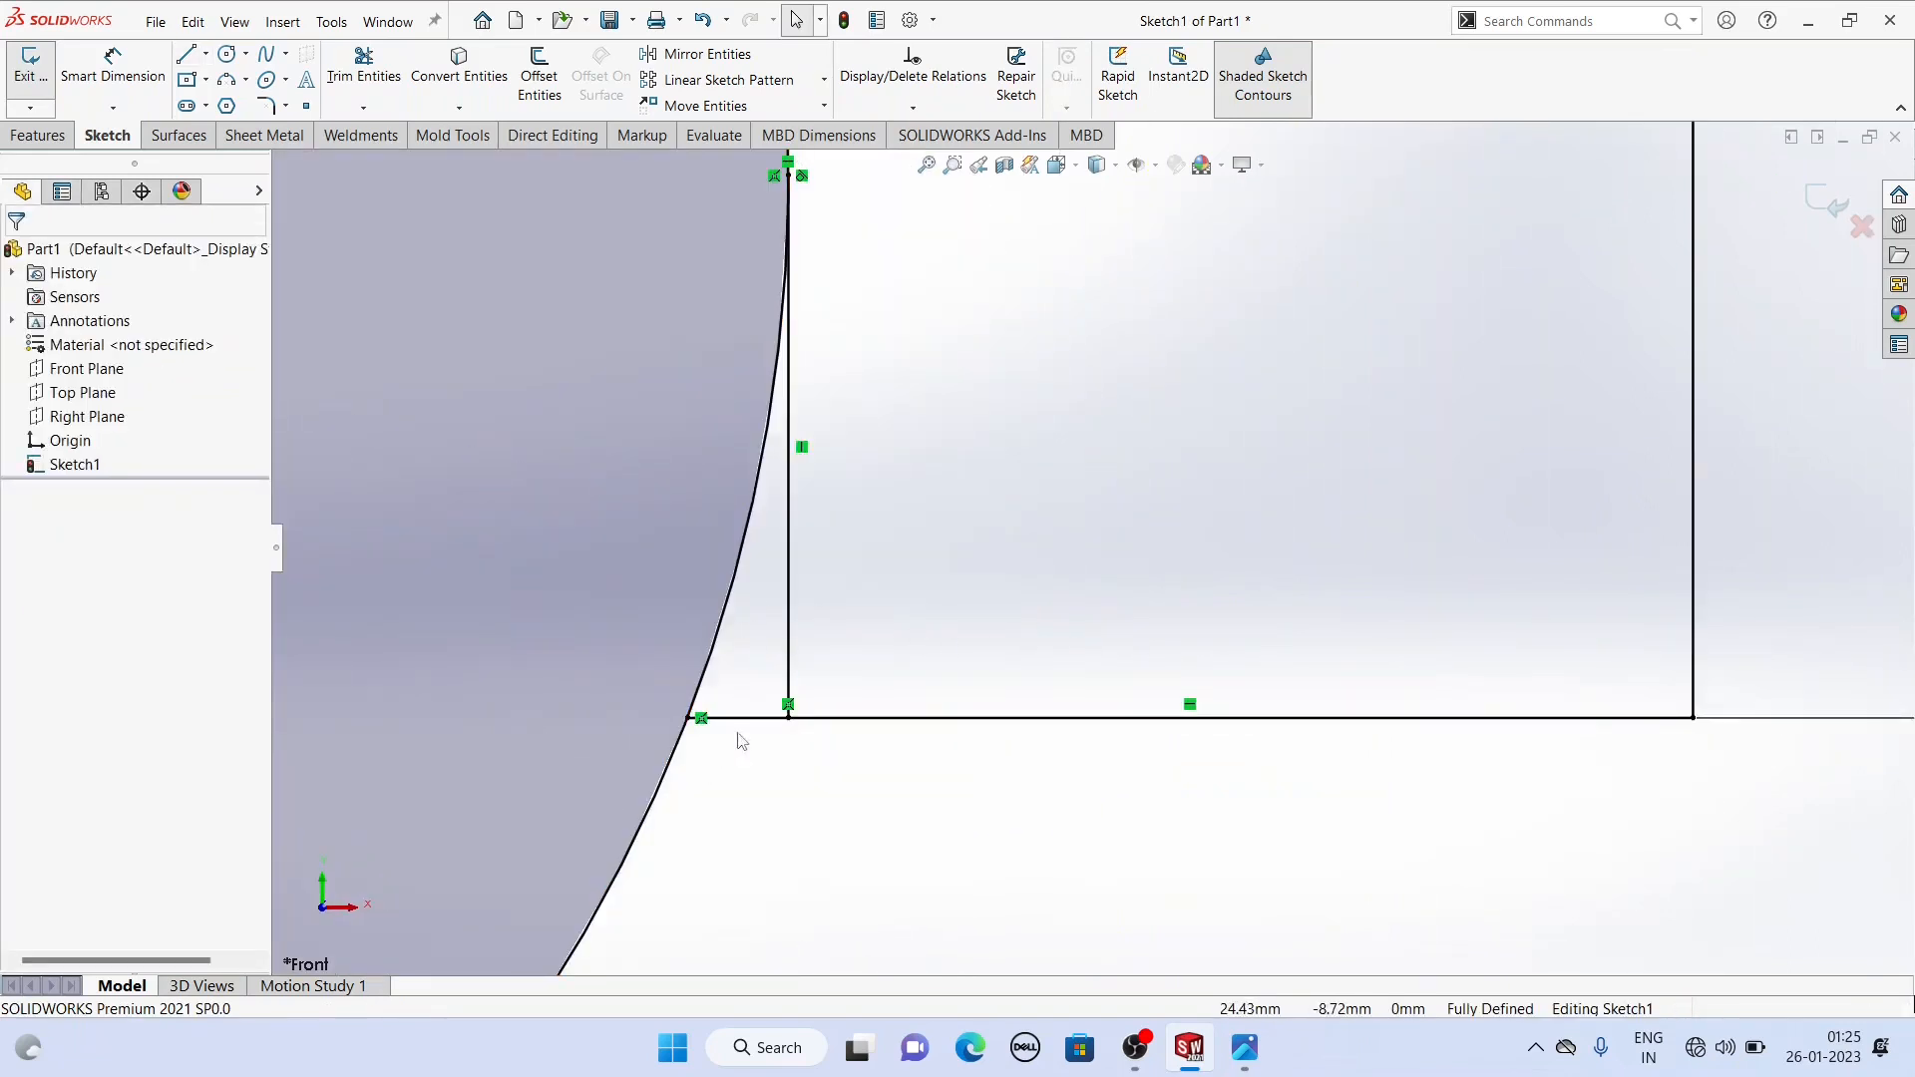
pyautogui.click(351, 82)
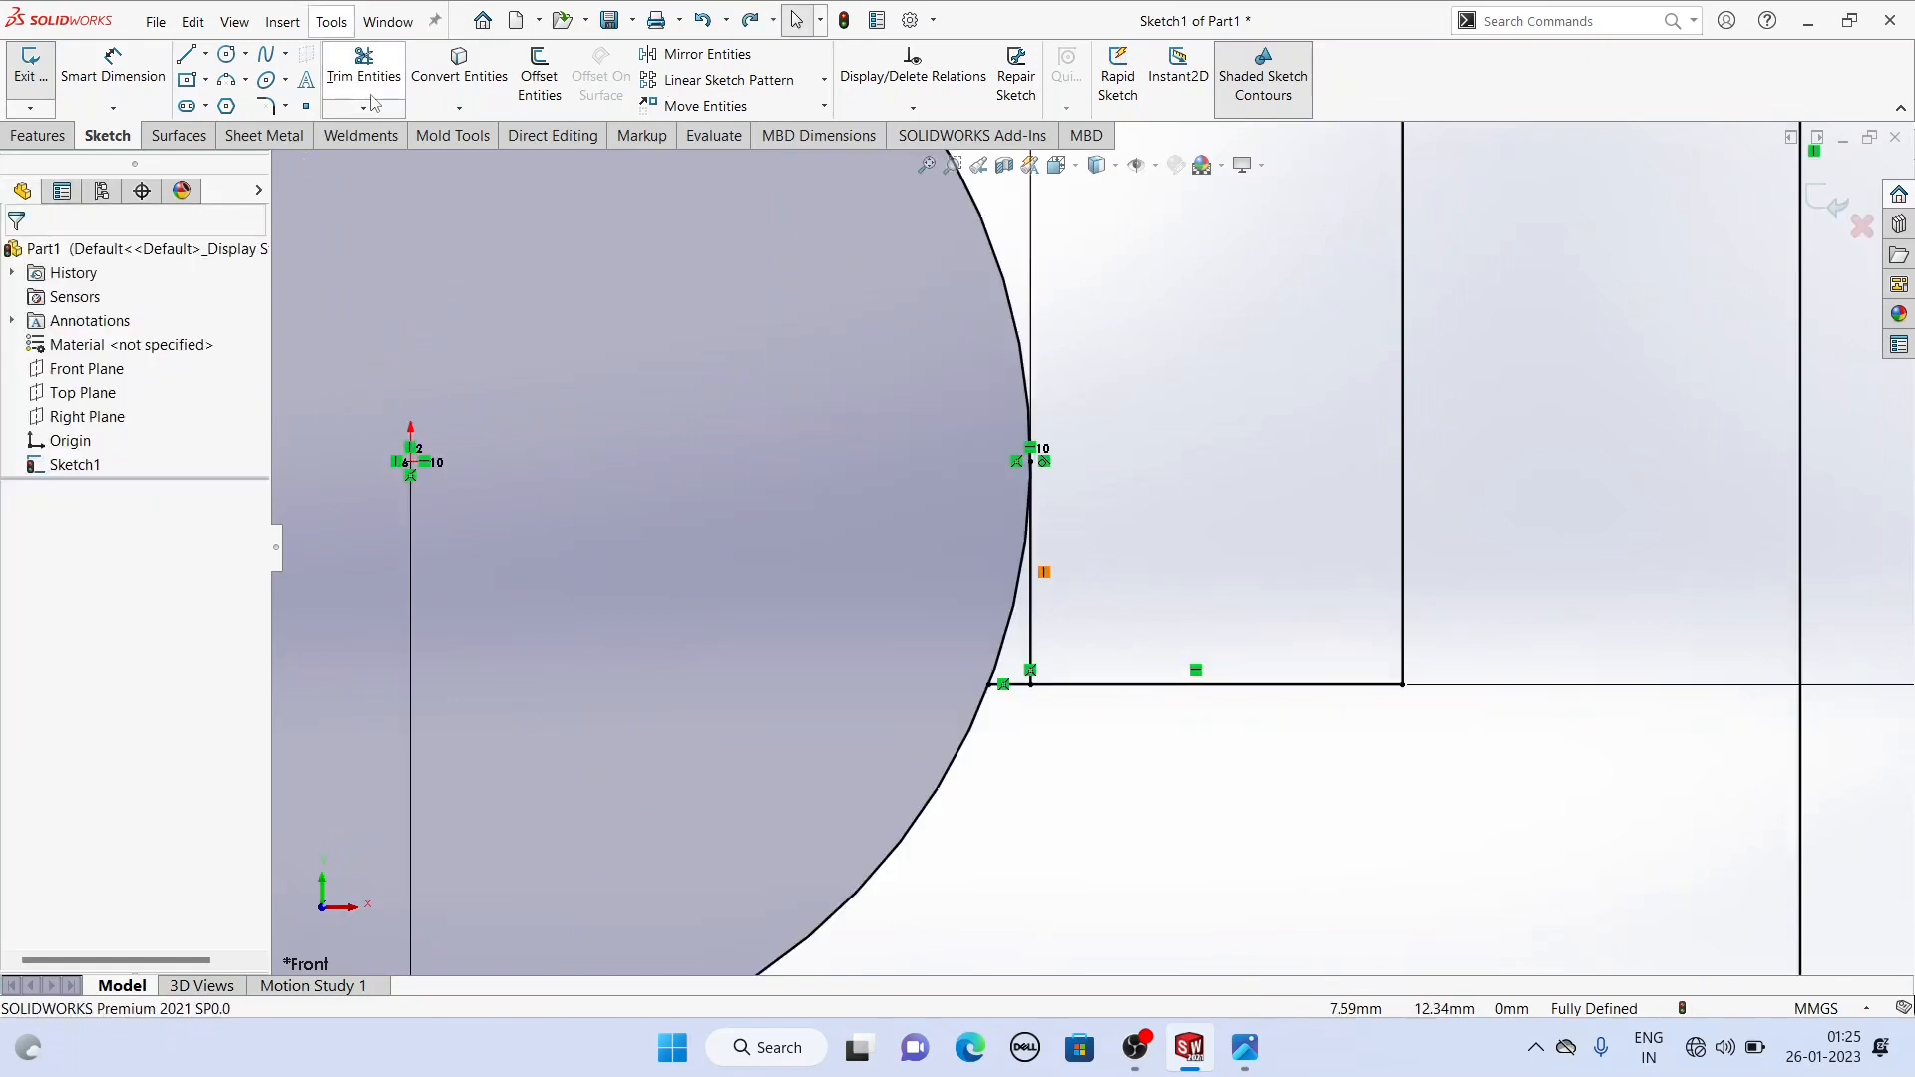
pyautogui.click(369, 91)
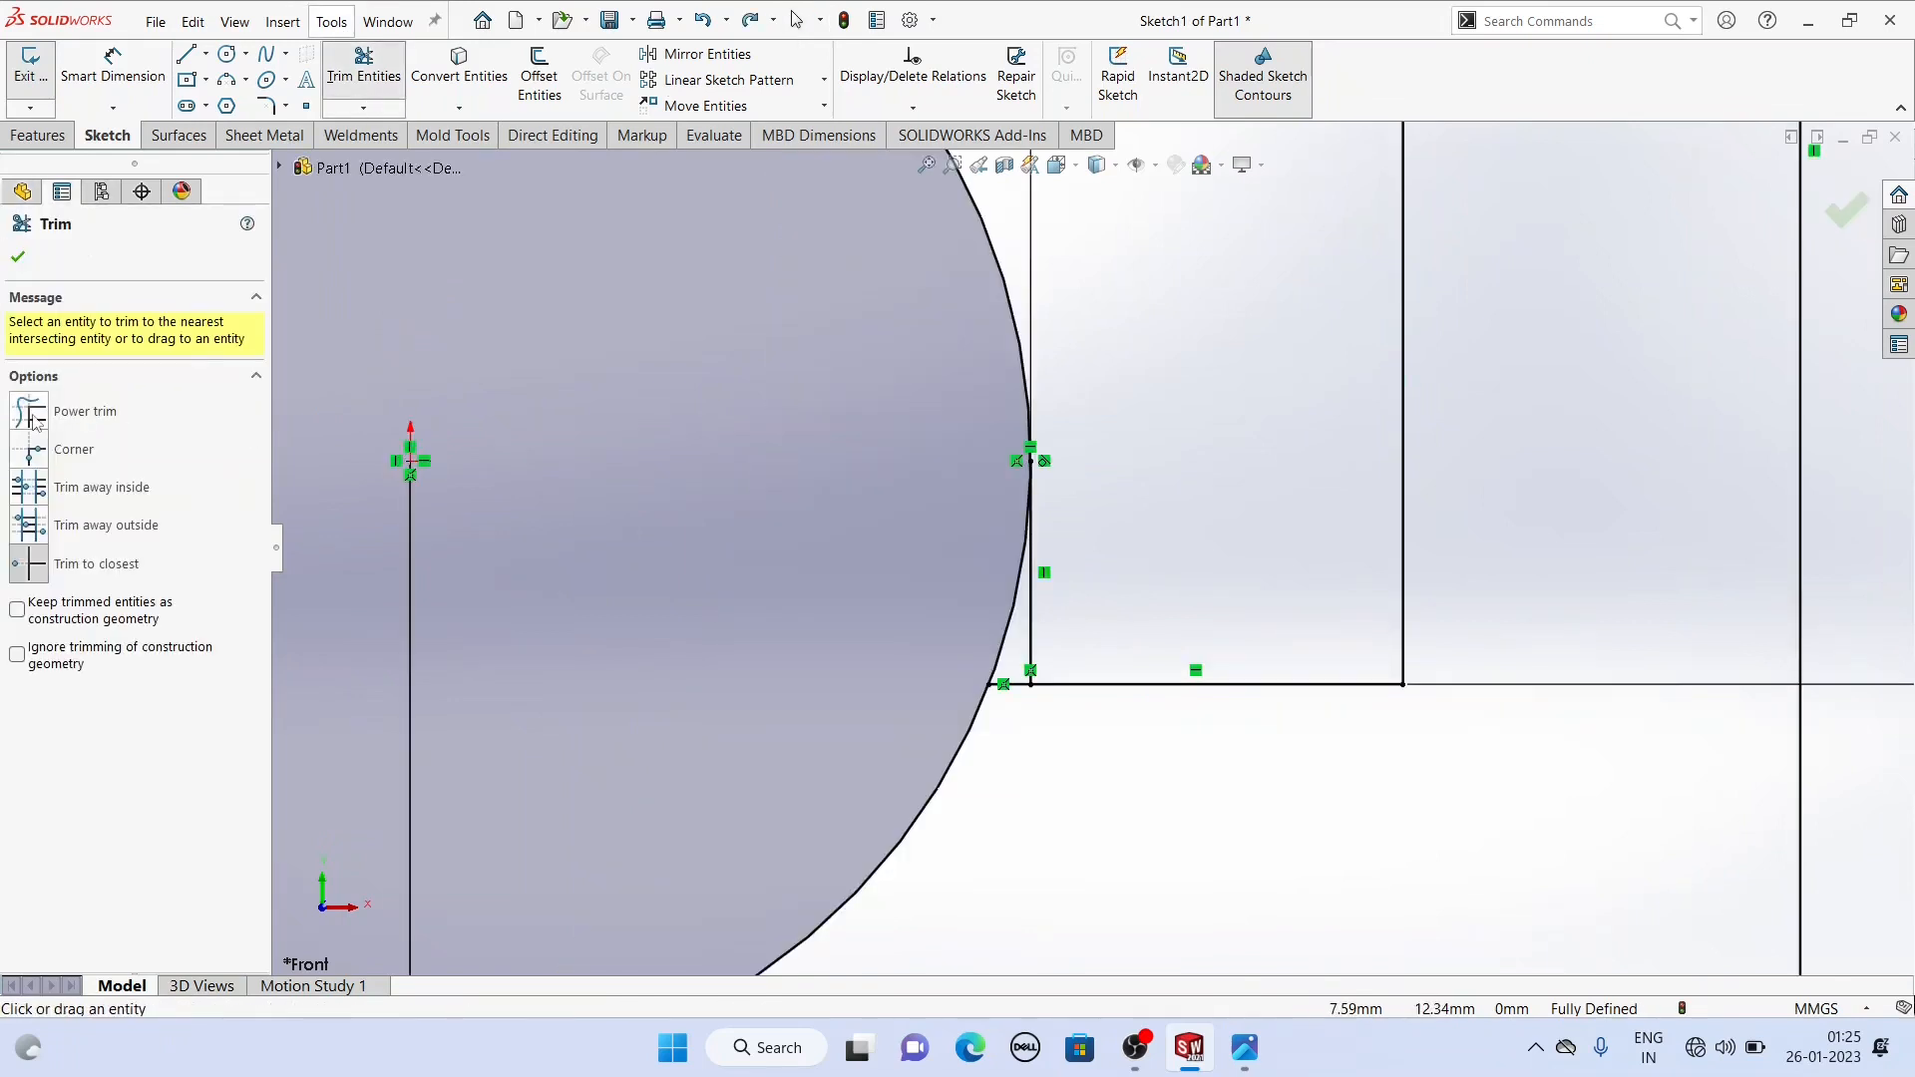
pyautogui.click(31, 415)
pyautogui.scroll(-4, 1099, 805)
pyautogui.moveTo(858, 392)
pyautogui.mouseDown()
pyautogui.moveTo(889, 448)
pyautogui.moveTo(909, 597)
pyautogui.mouseUp()
pyautogui.scroll(3, 927, 589)
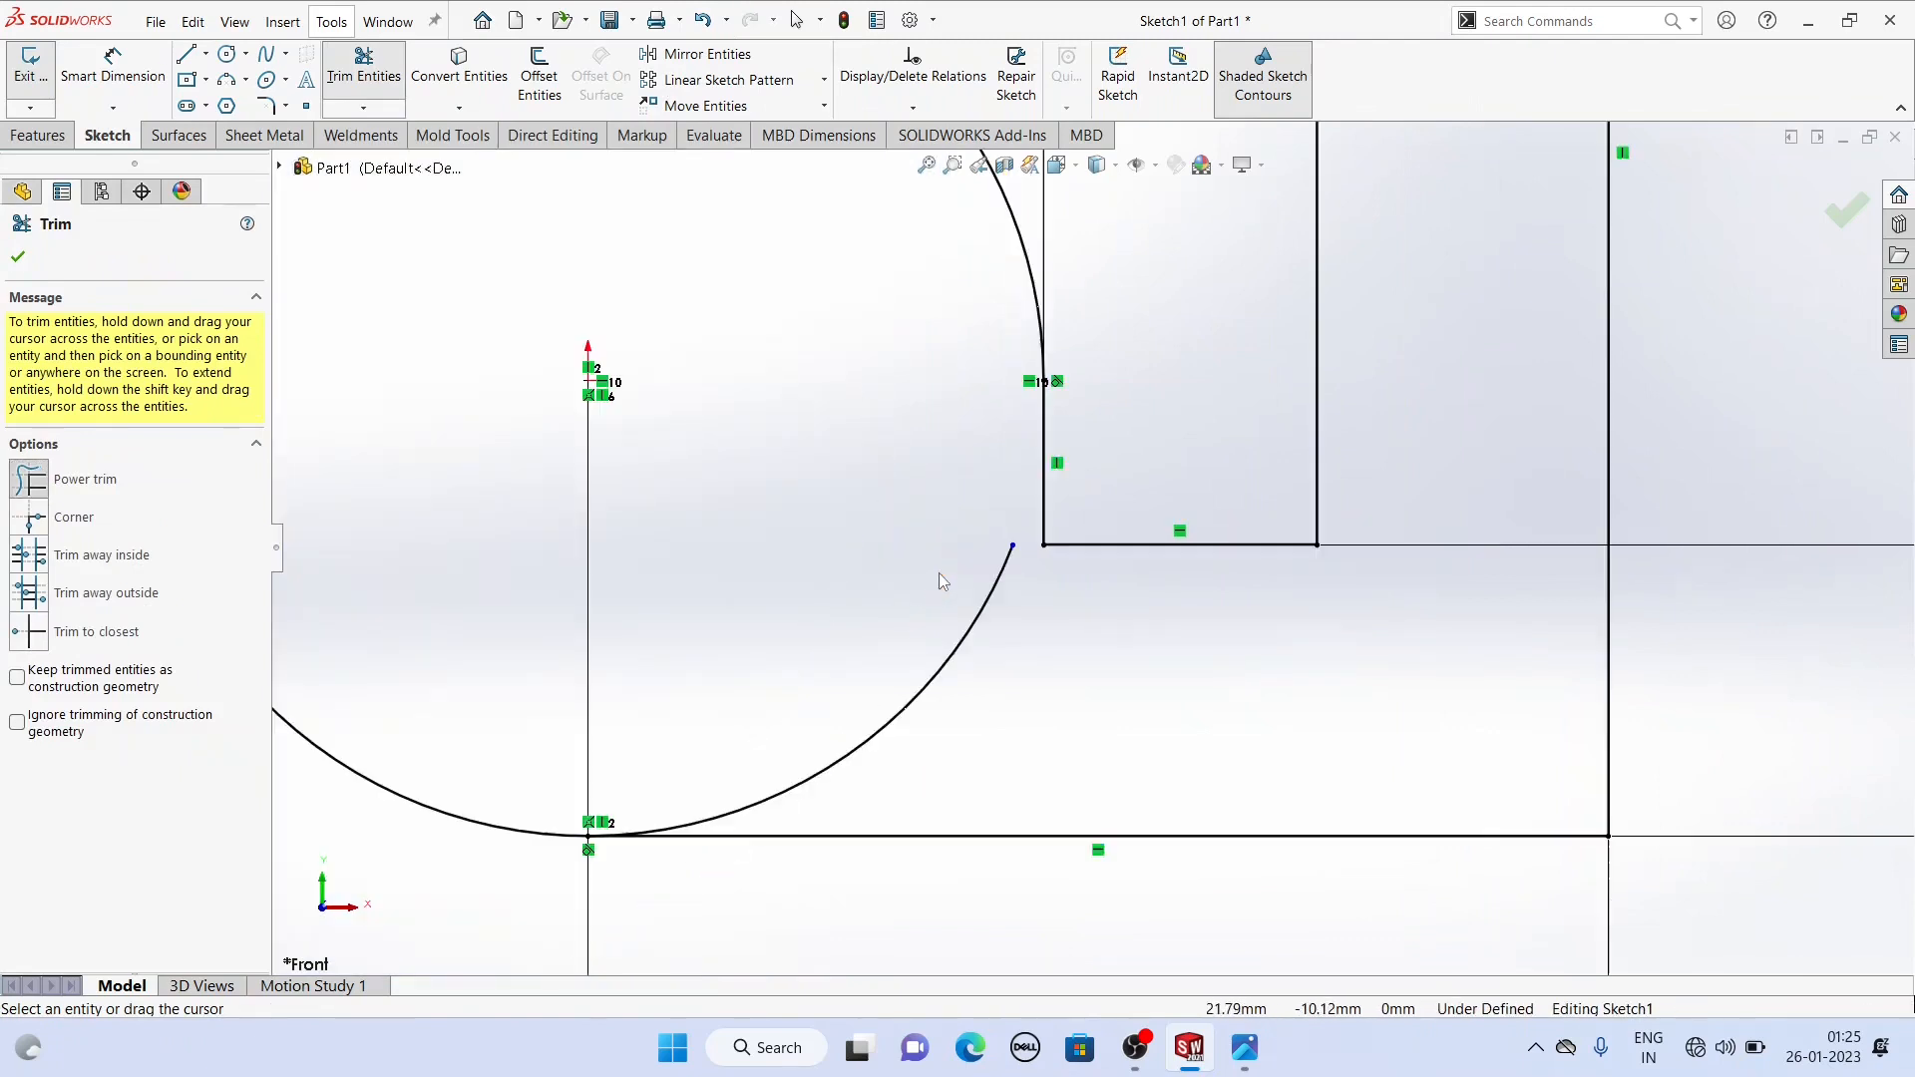
pyautogui.scroll(3, 943, 576)
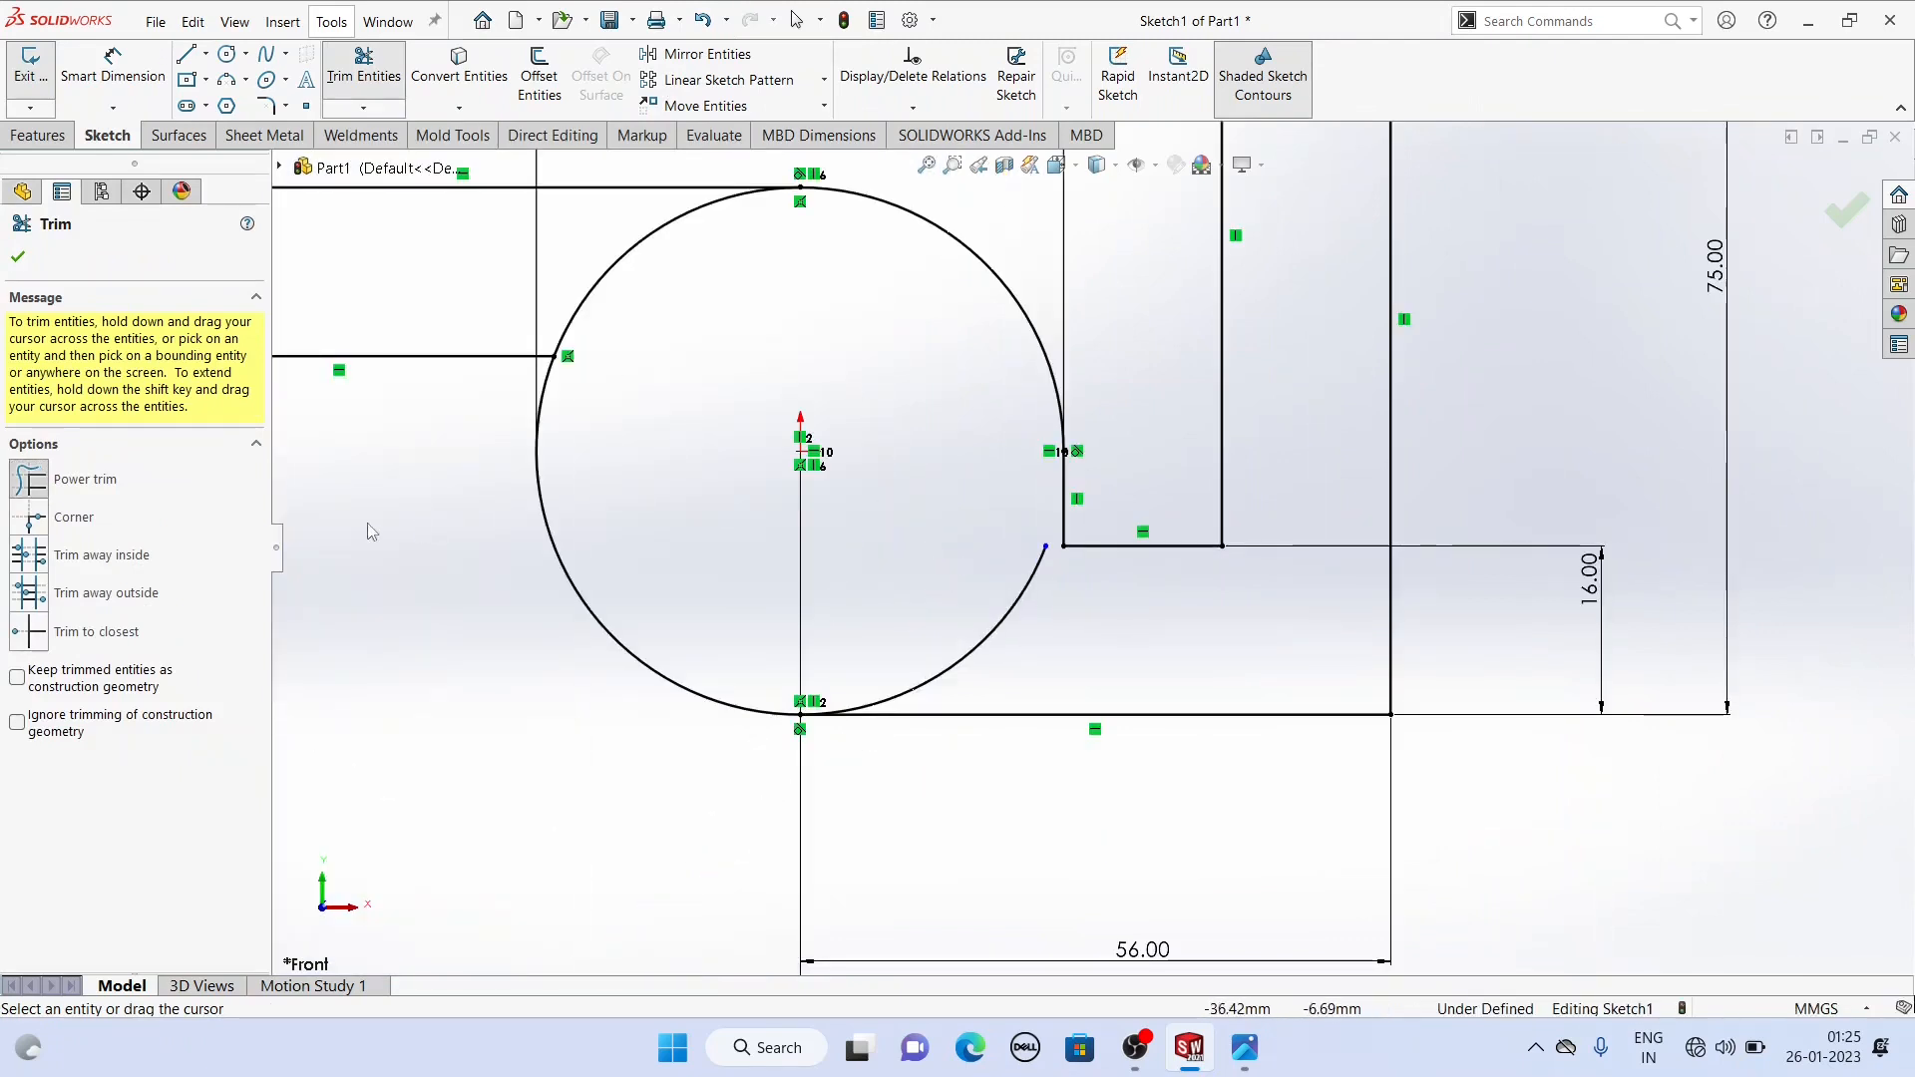
# Step: Trim the circle's lower-right arc inside the leg and its upper-left arc inside the left arm to form one closed profile
pyautogui.moveTo(1008, 640); pyautogui.dragTo(948, 628)
pyautogui.scroll(4, 1089, 558)
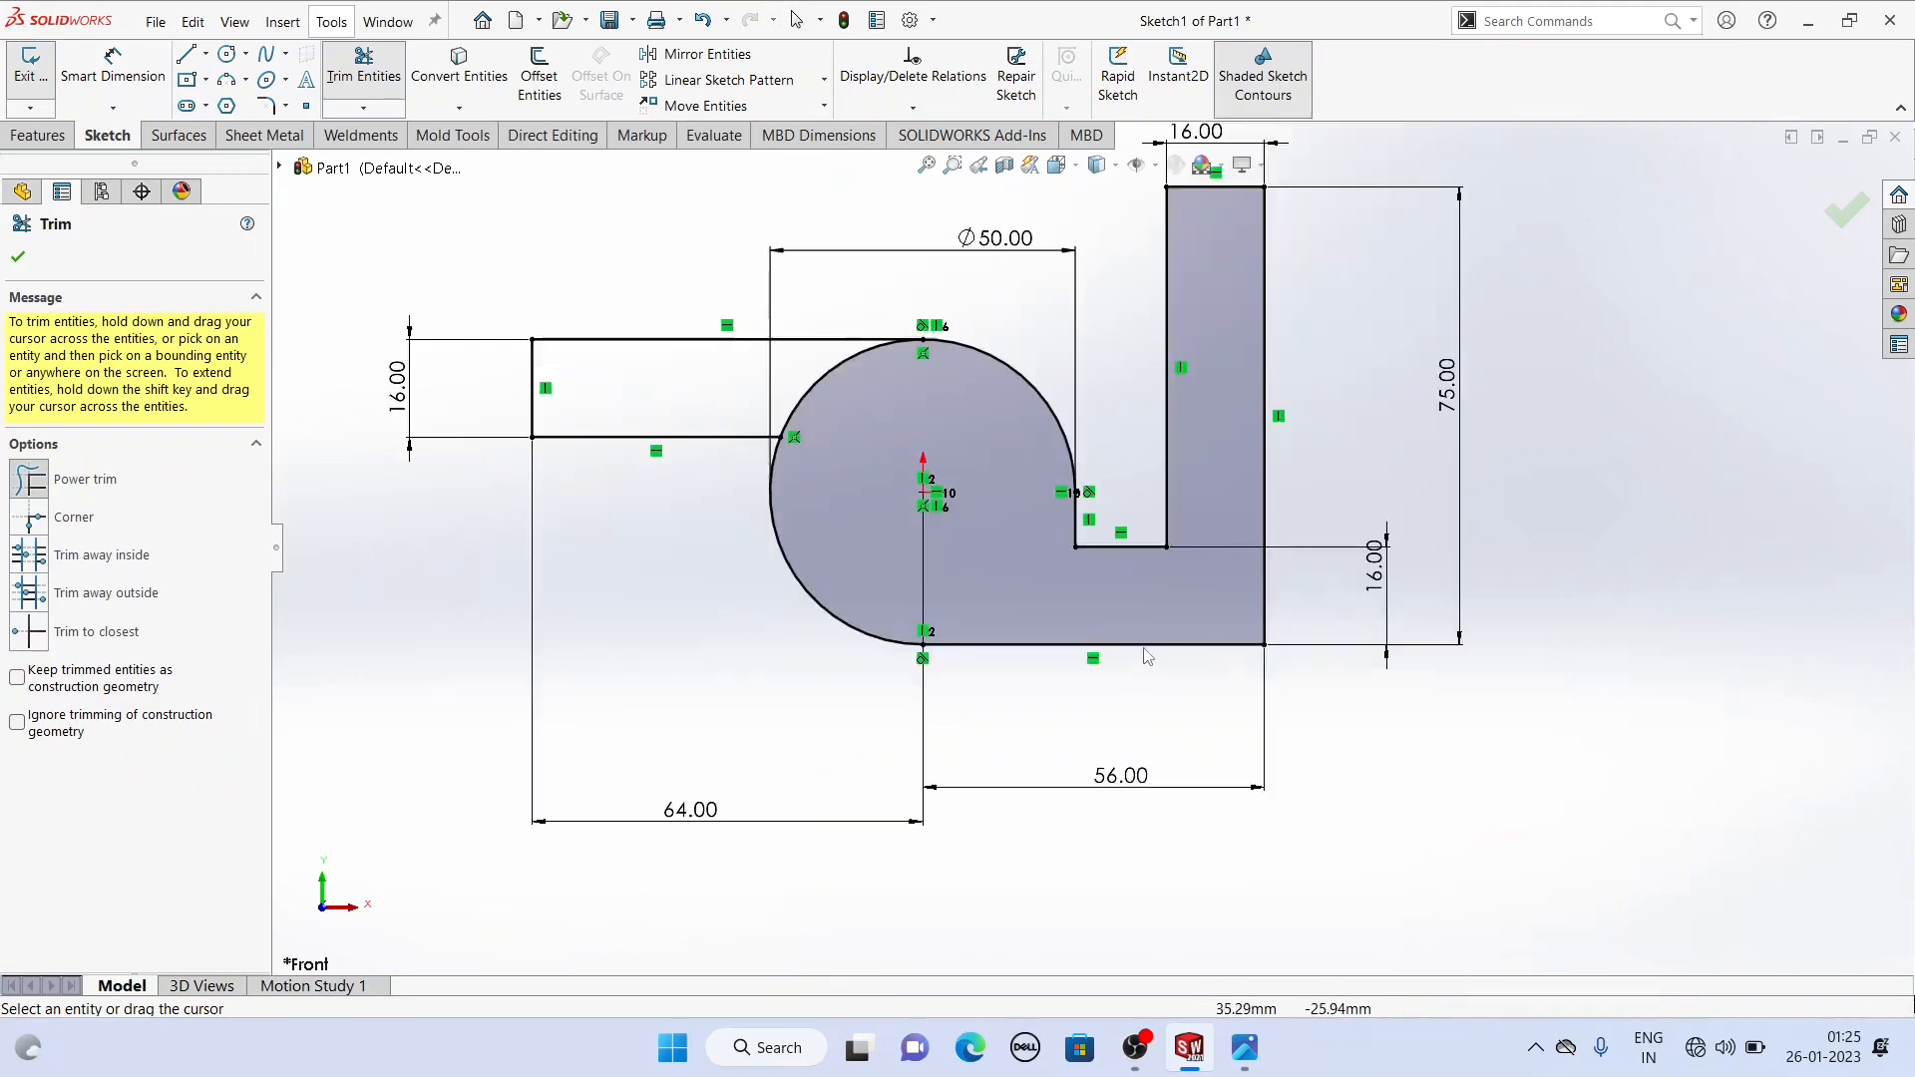
pyautogui.scroll(-2, 963, 435)
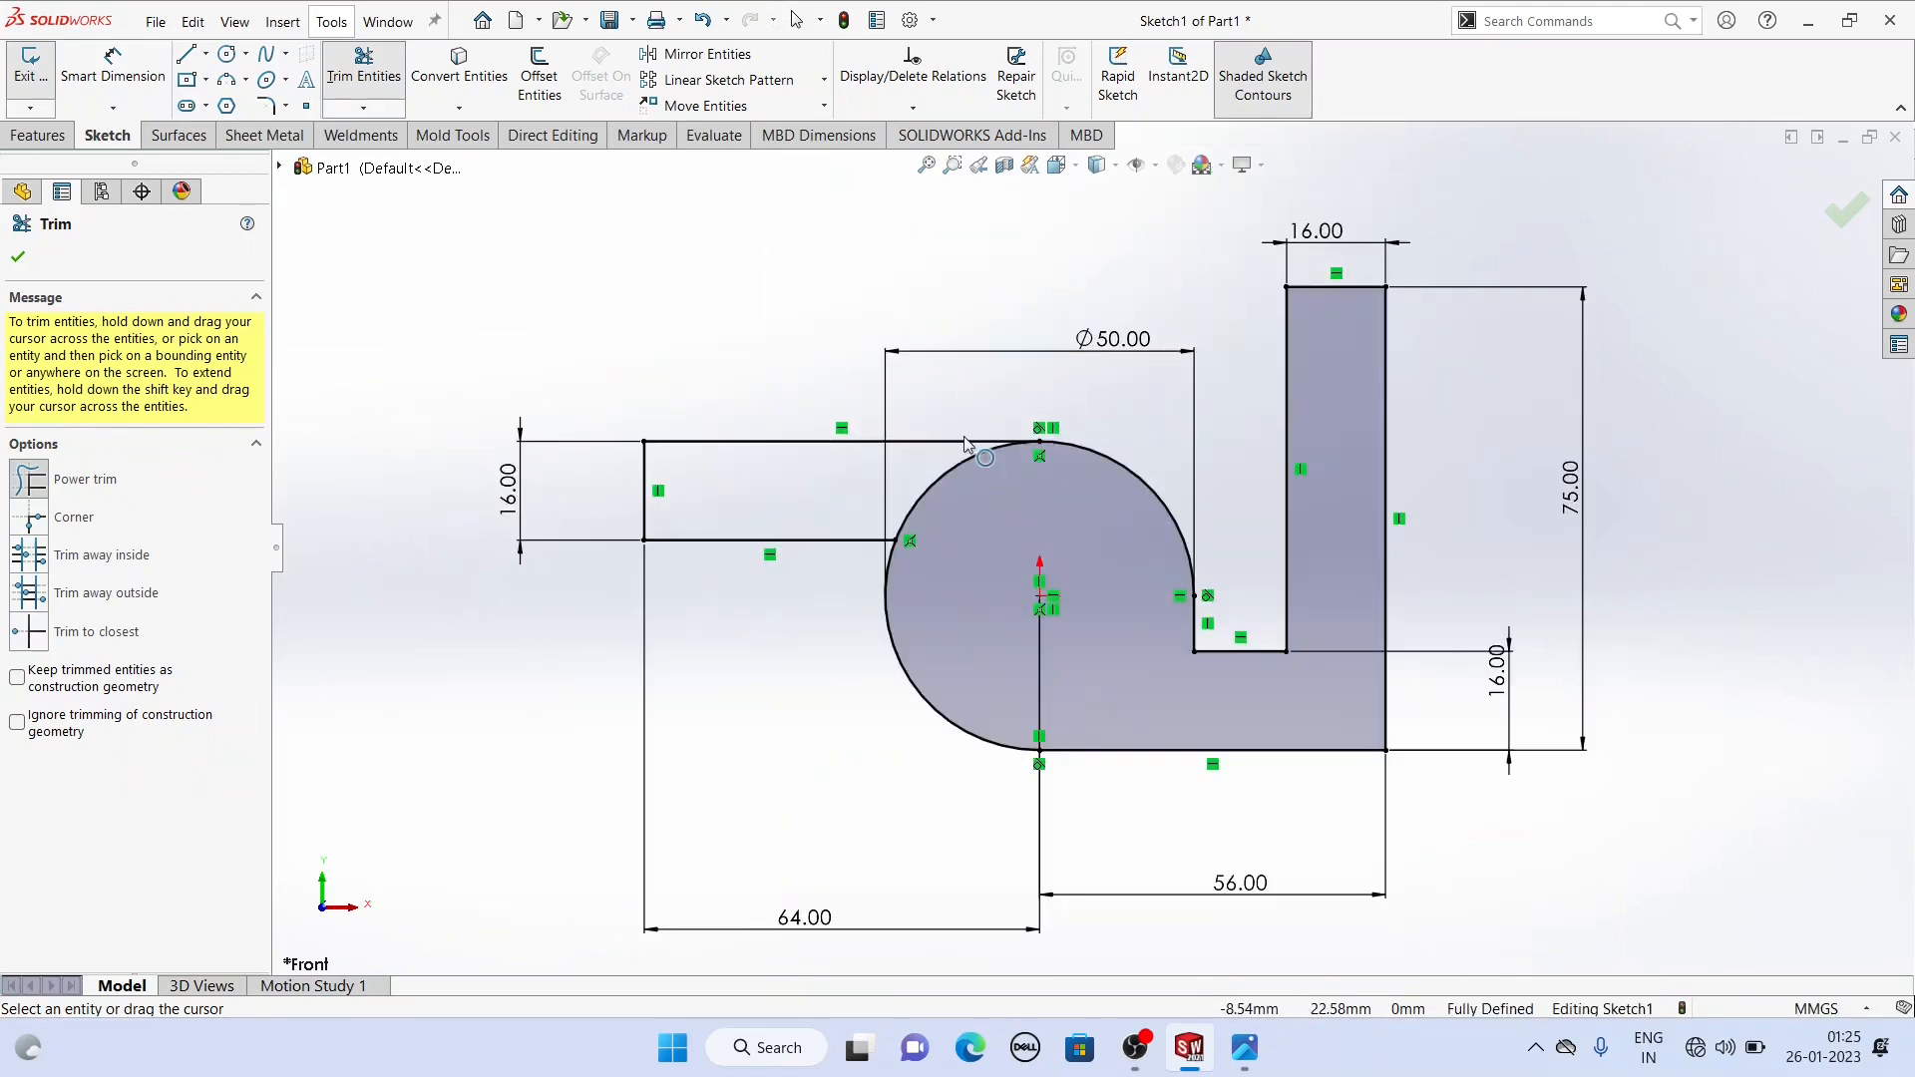
pyautogui.moveTo(928, 482); pyautogui.dragTo(937, 514)
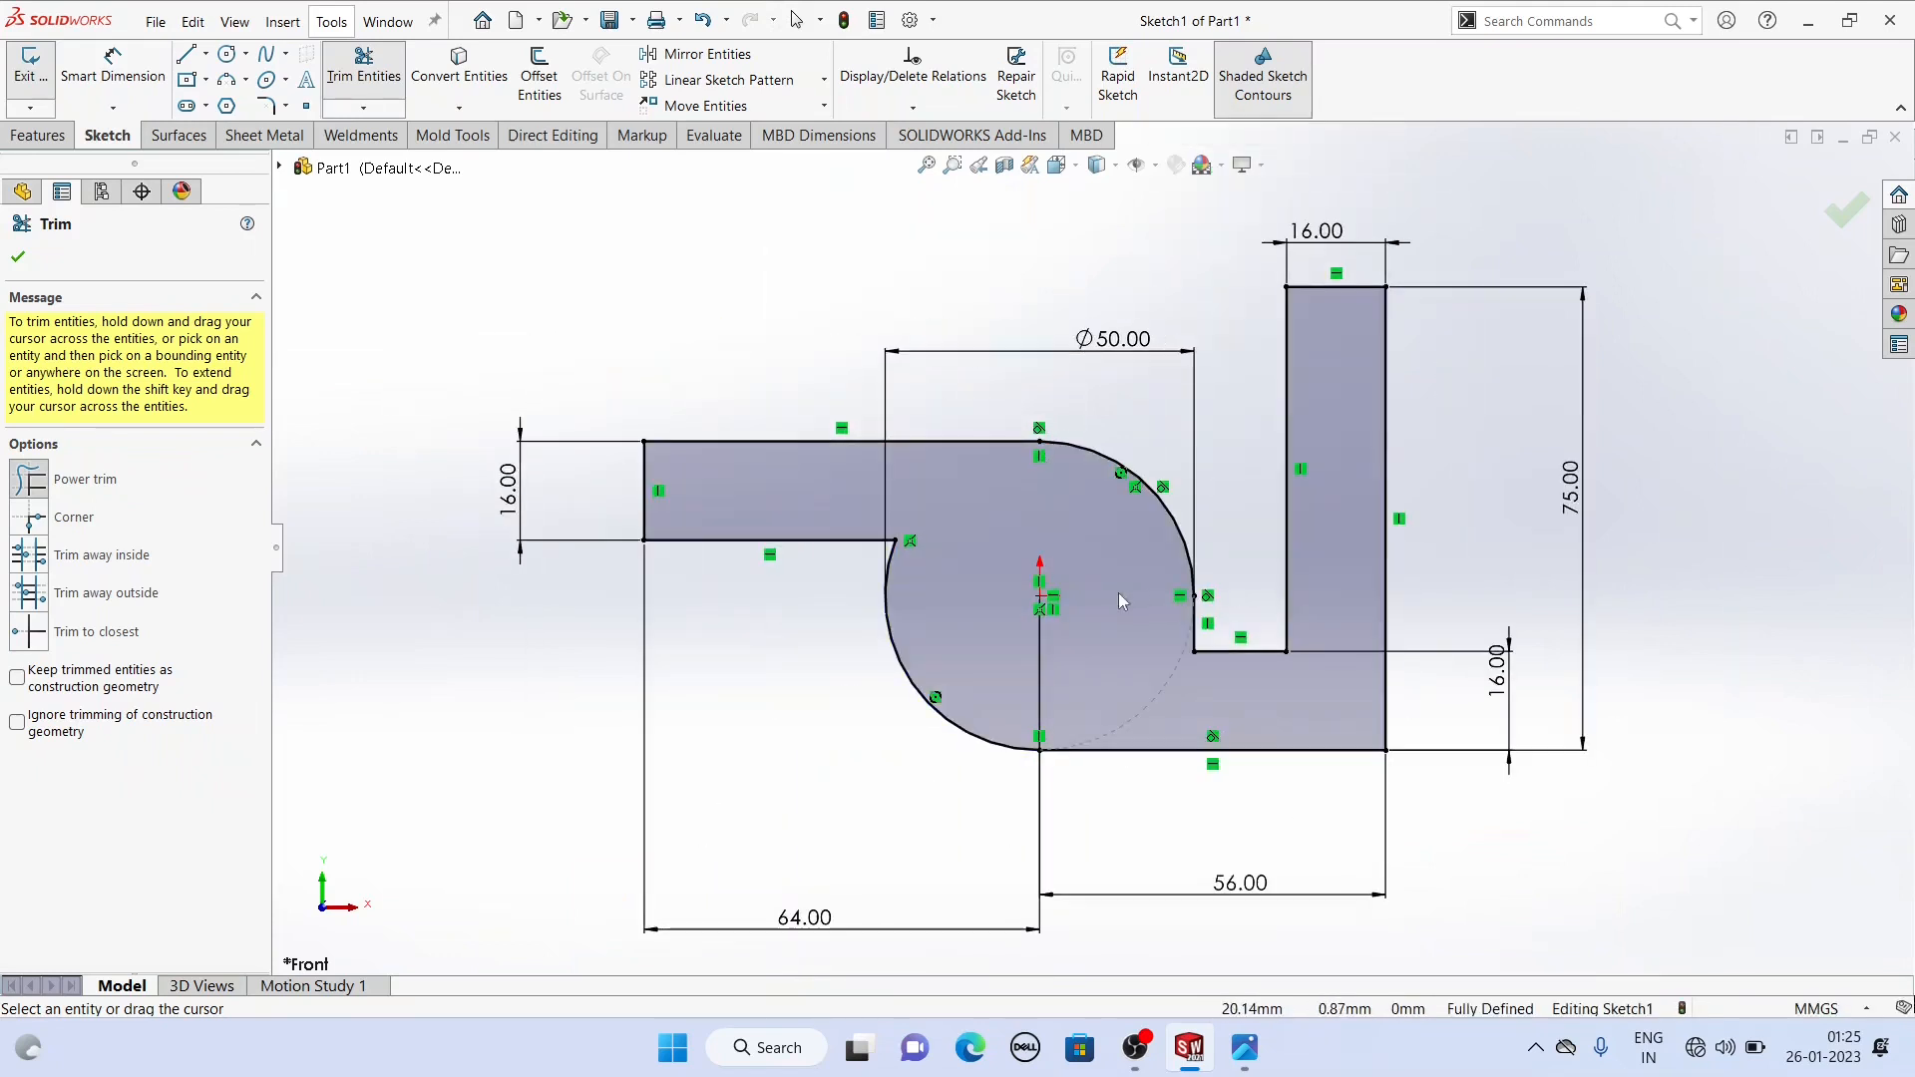
# Step: Check the bracket's width in the reference drawing and extrude the closed side profile 76 mm blind from the sketch plane
pyautogui.click(17, 258)
pyautogui.press('f')
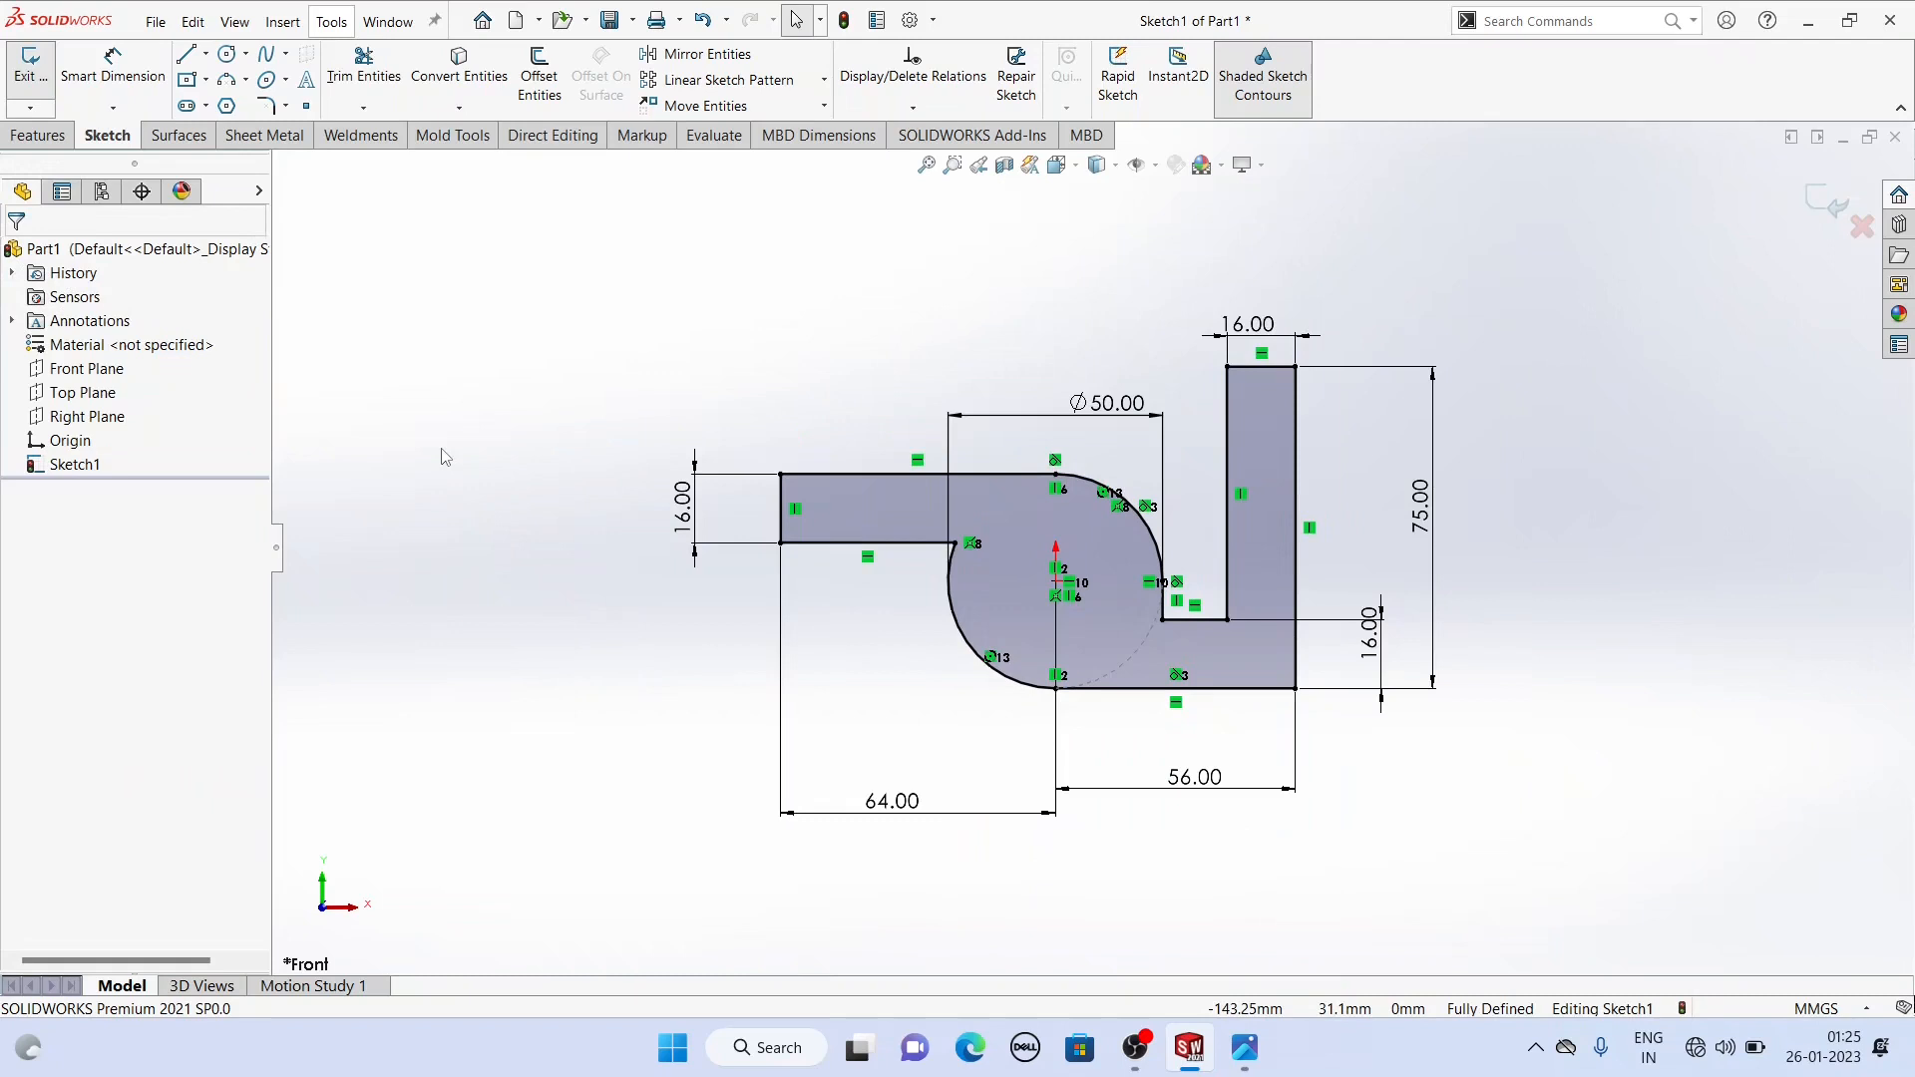
pyautogui.click(1246, 1063)
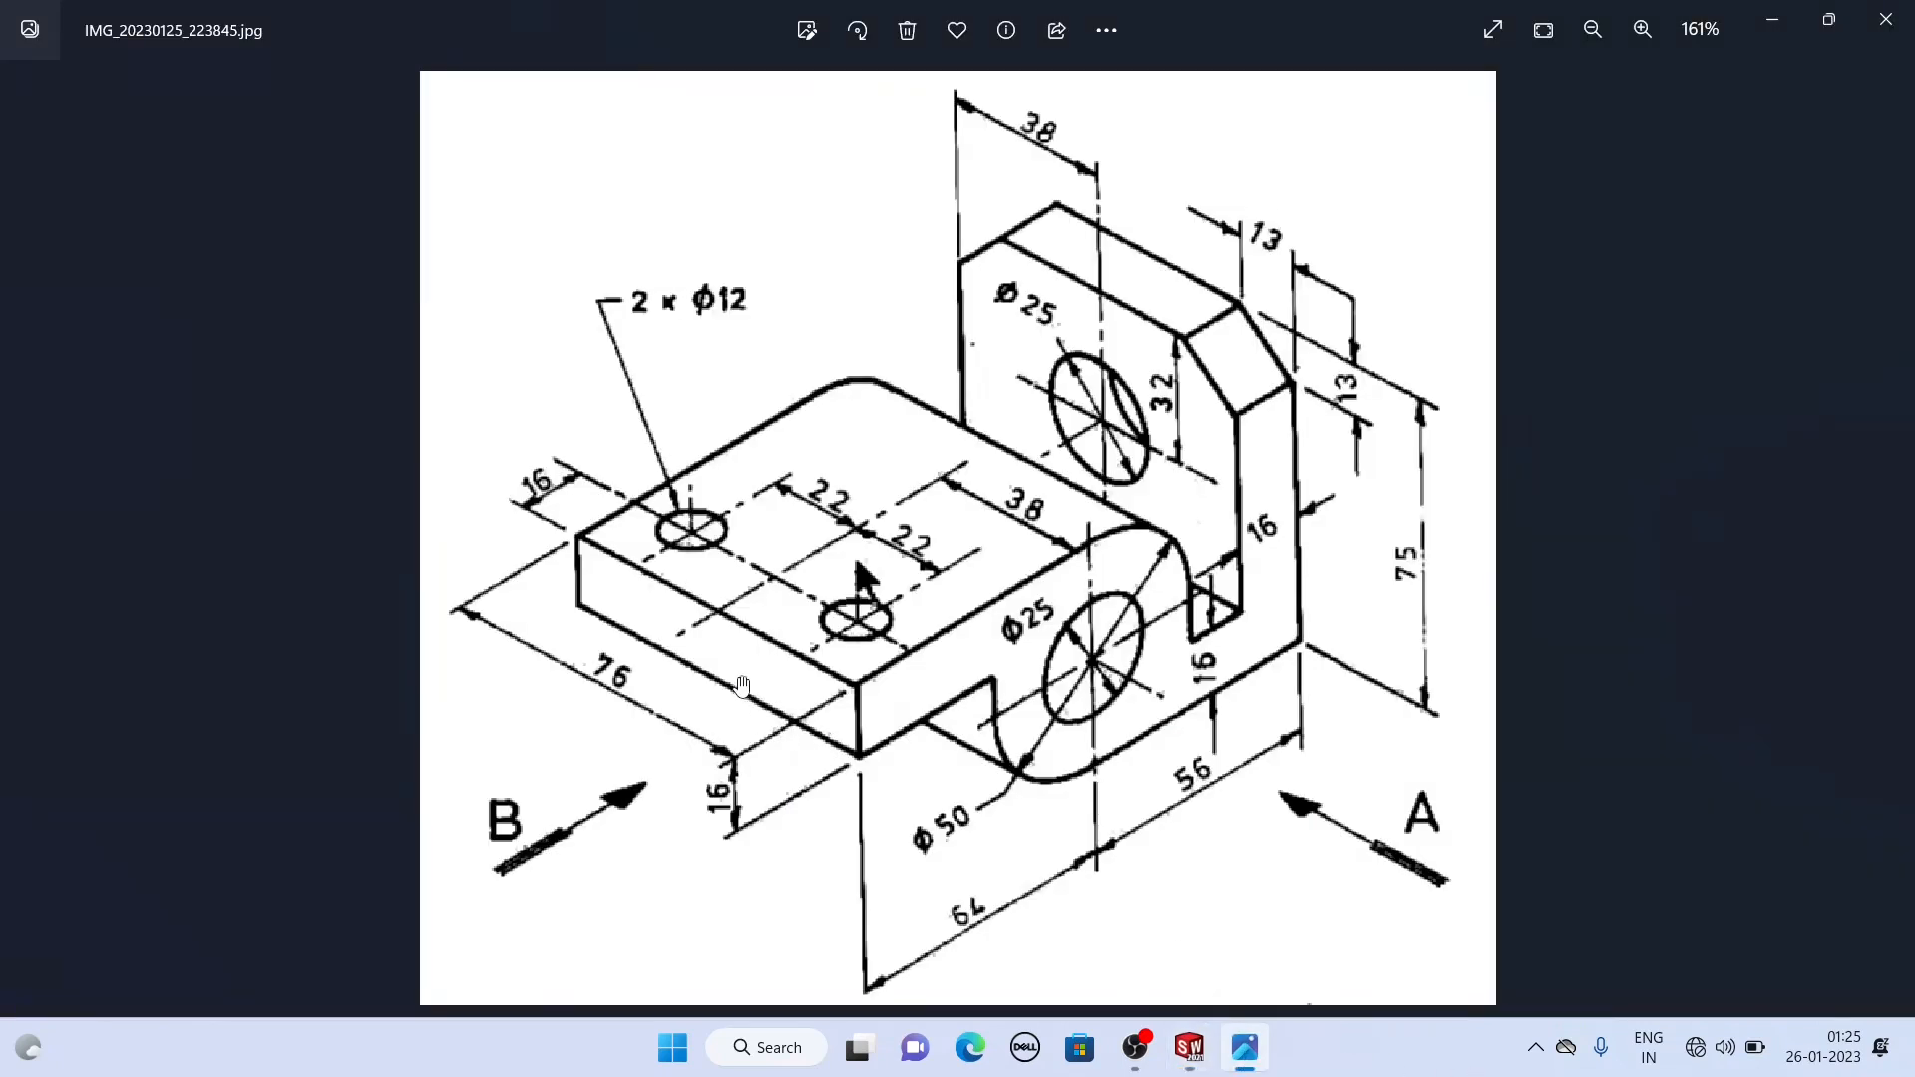
pyautogui.click(1191, 1051)
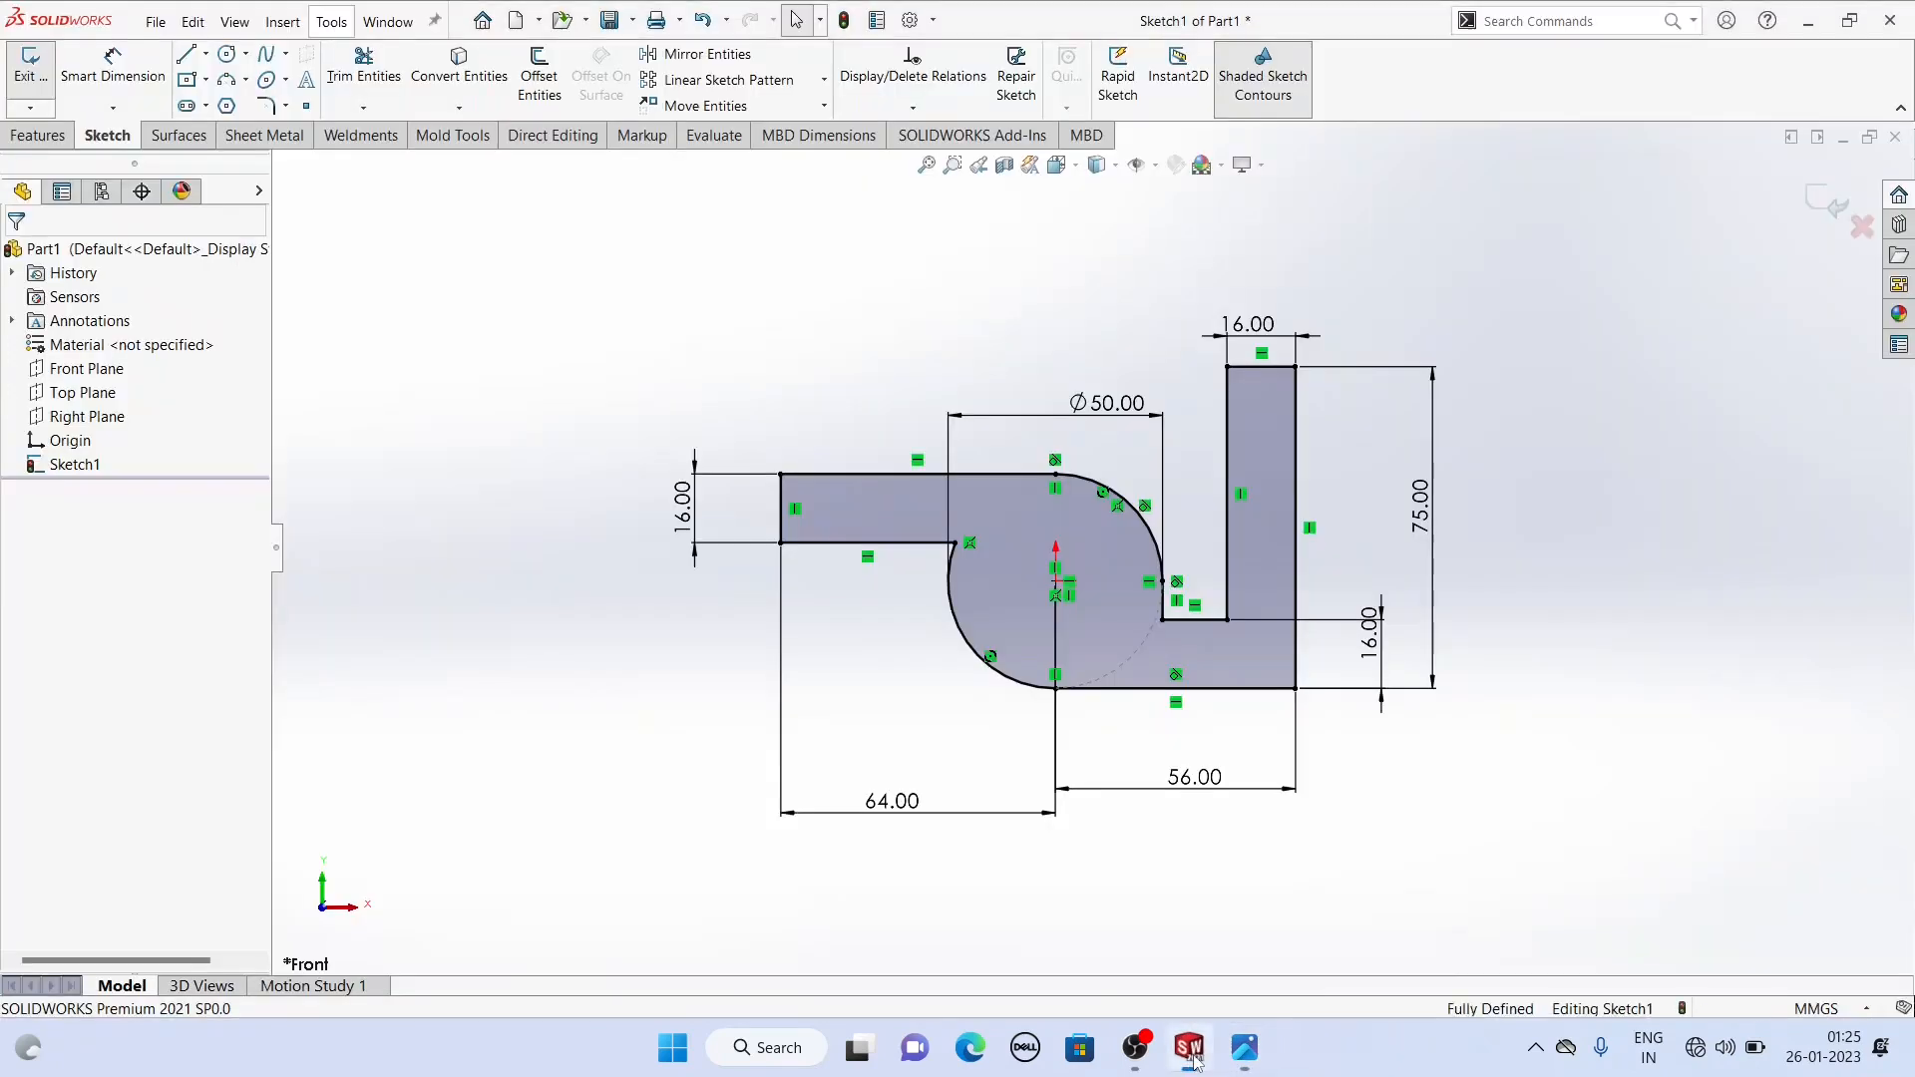
pyautogui.click(37, 136)
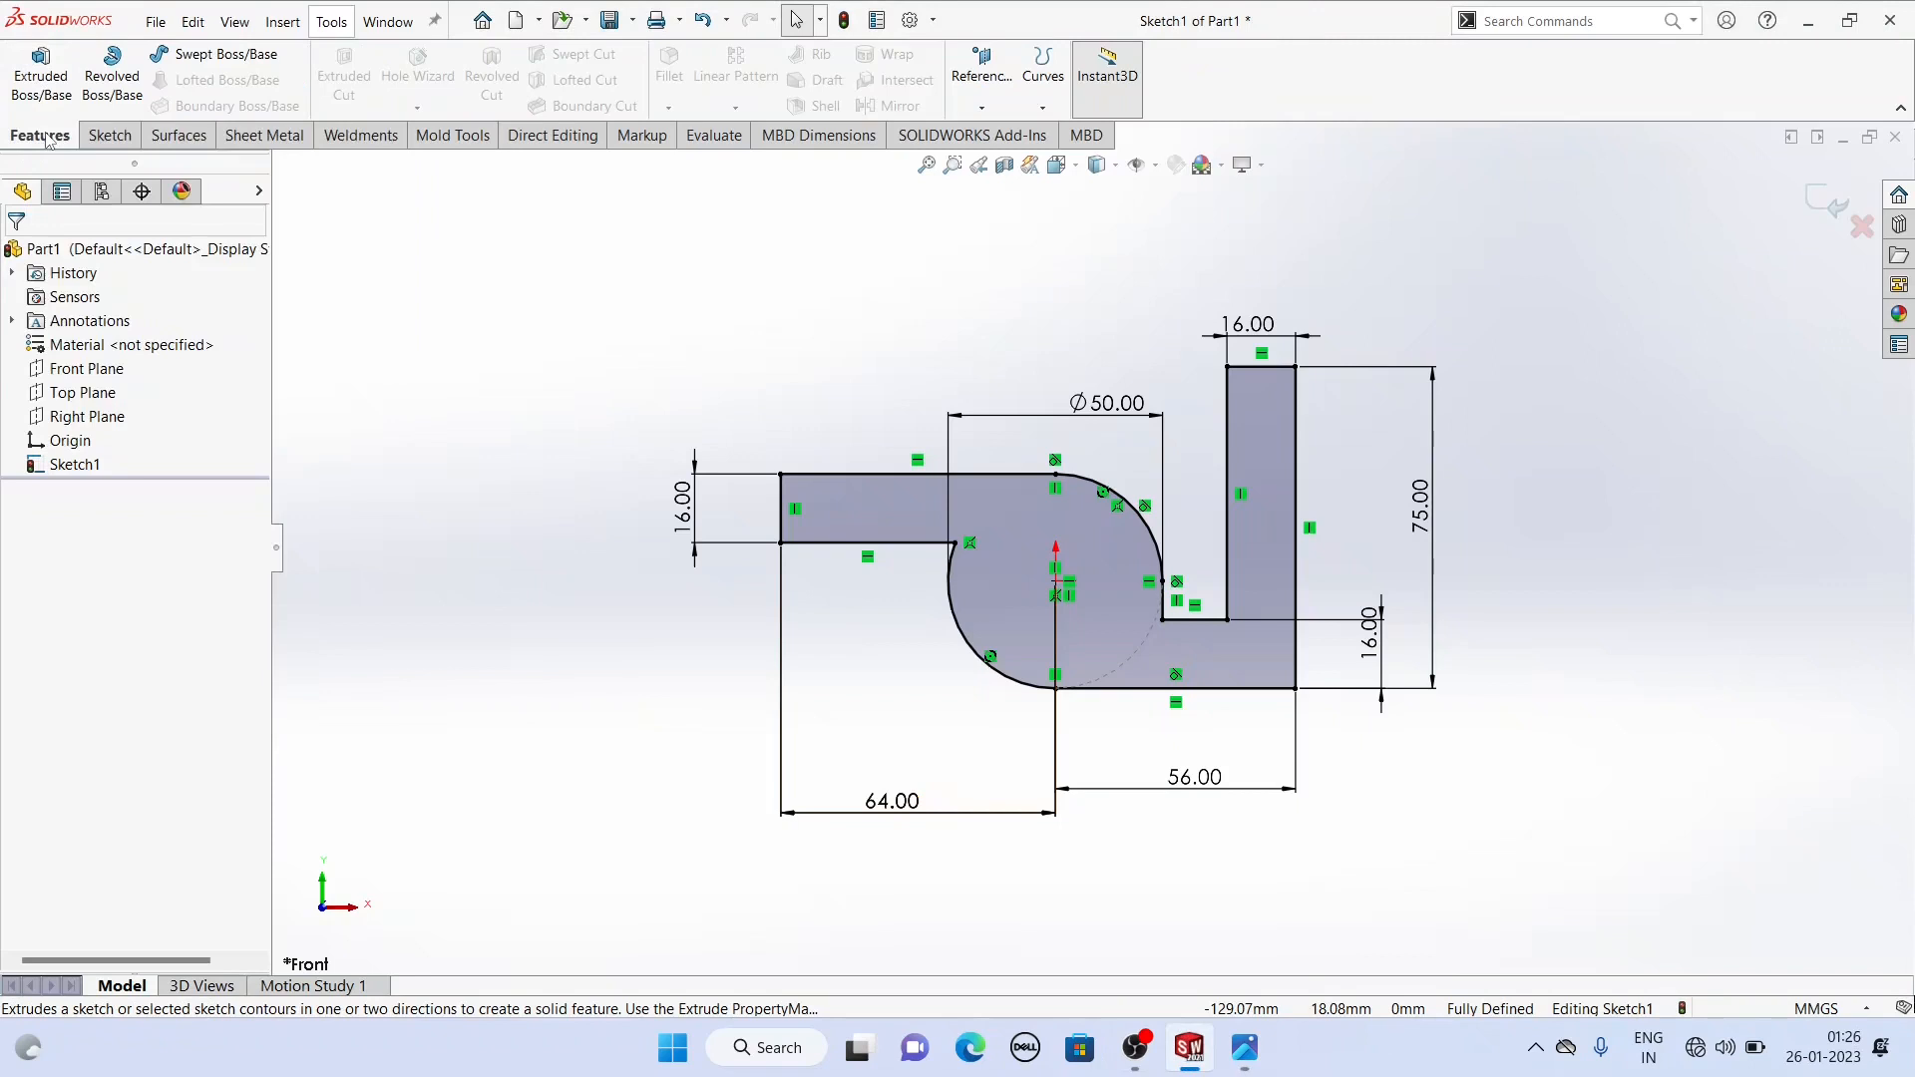
pyautogui.click(42, 80)
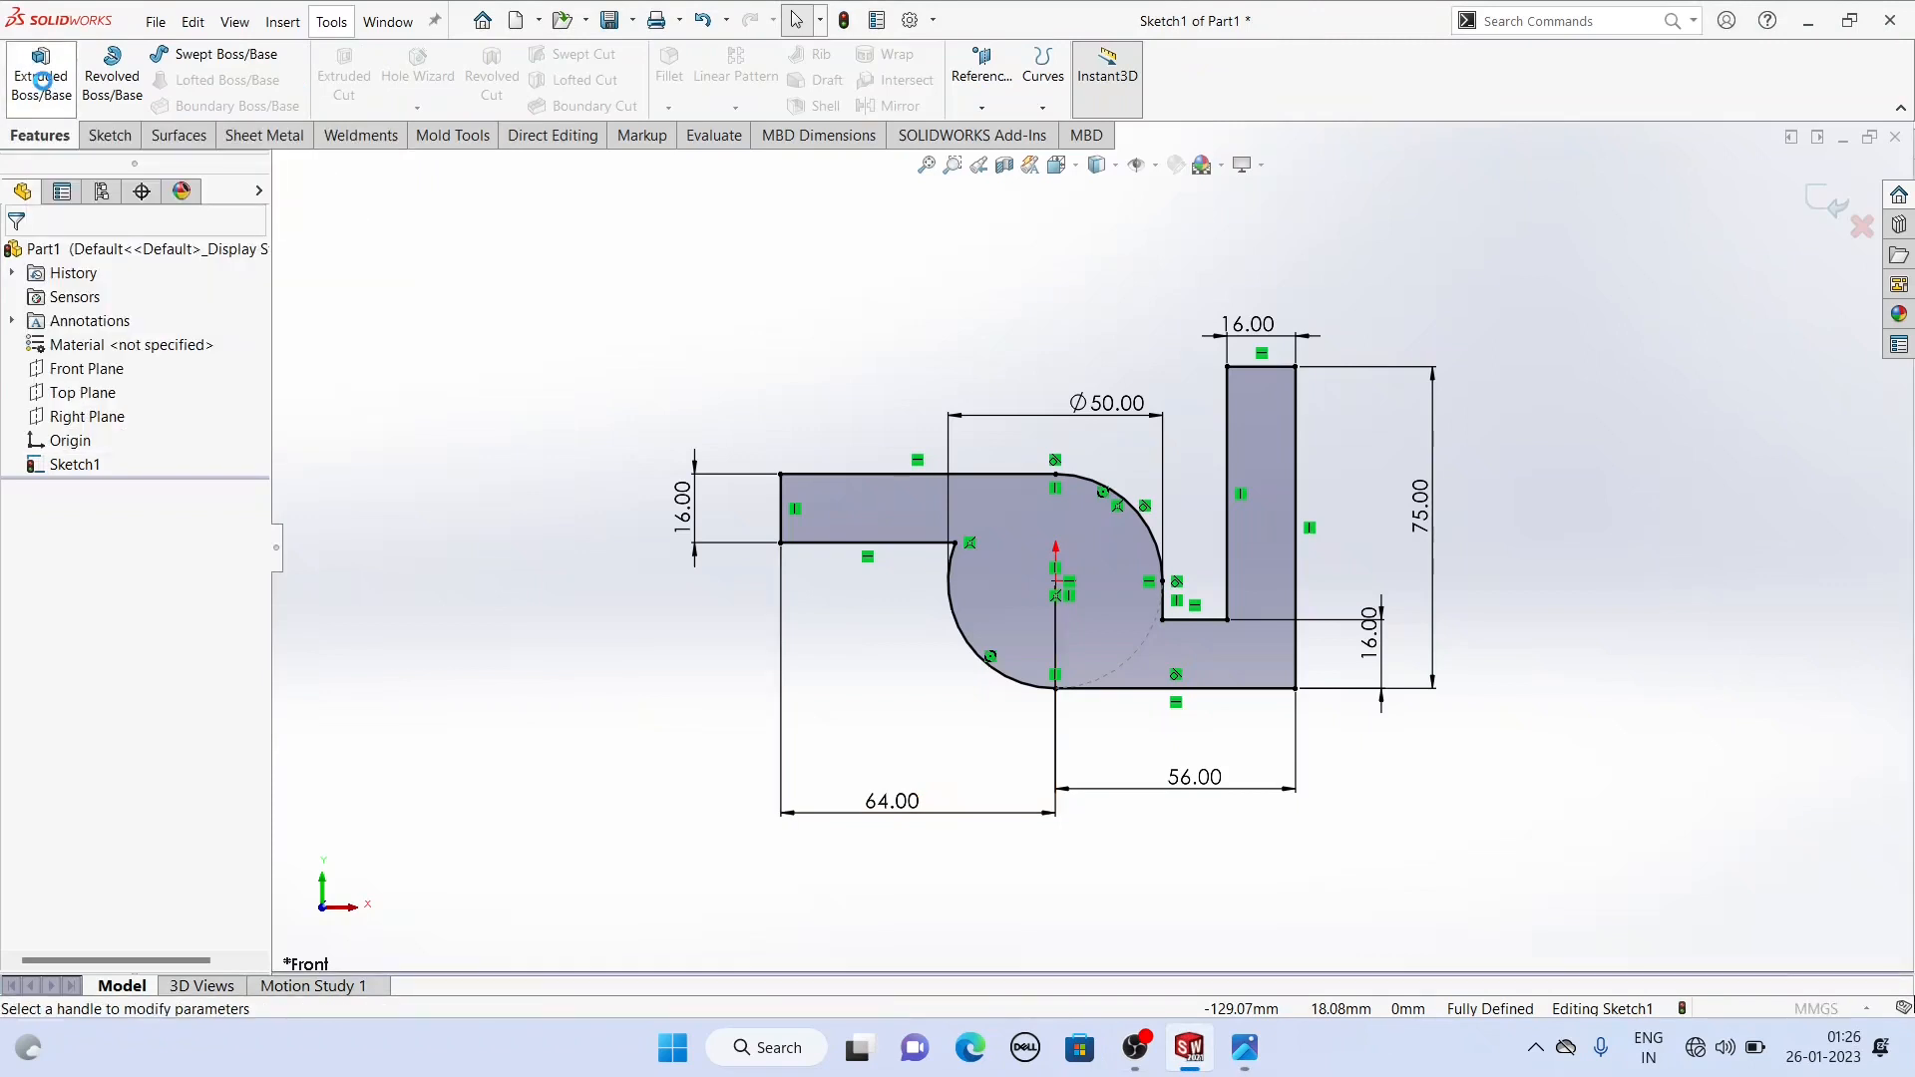
pyautogui.moveTo(684, 419); pyautogui.dragTo(914, 438, button='middle')
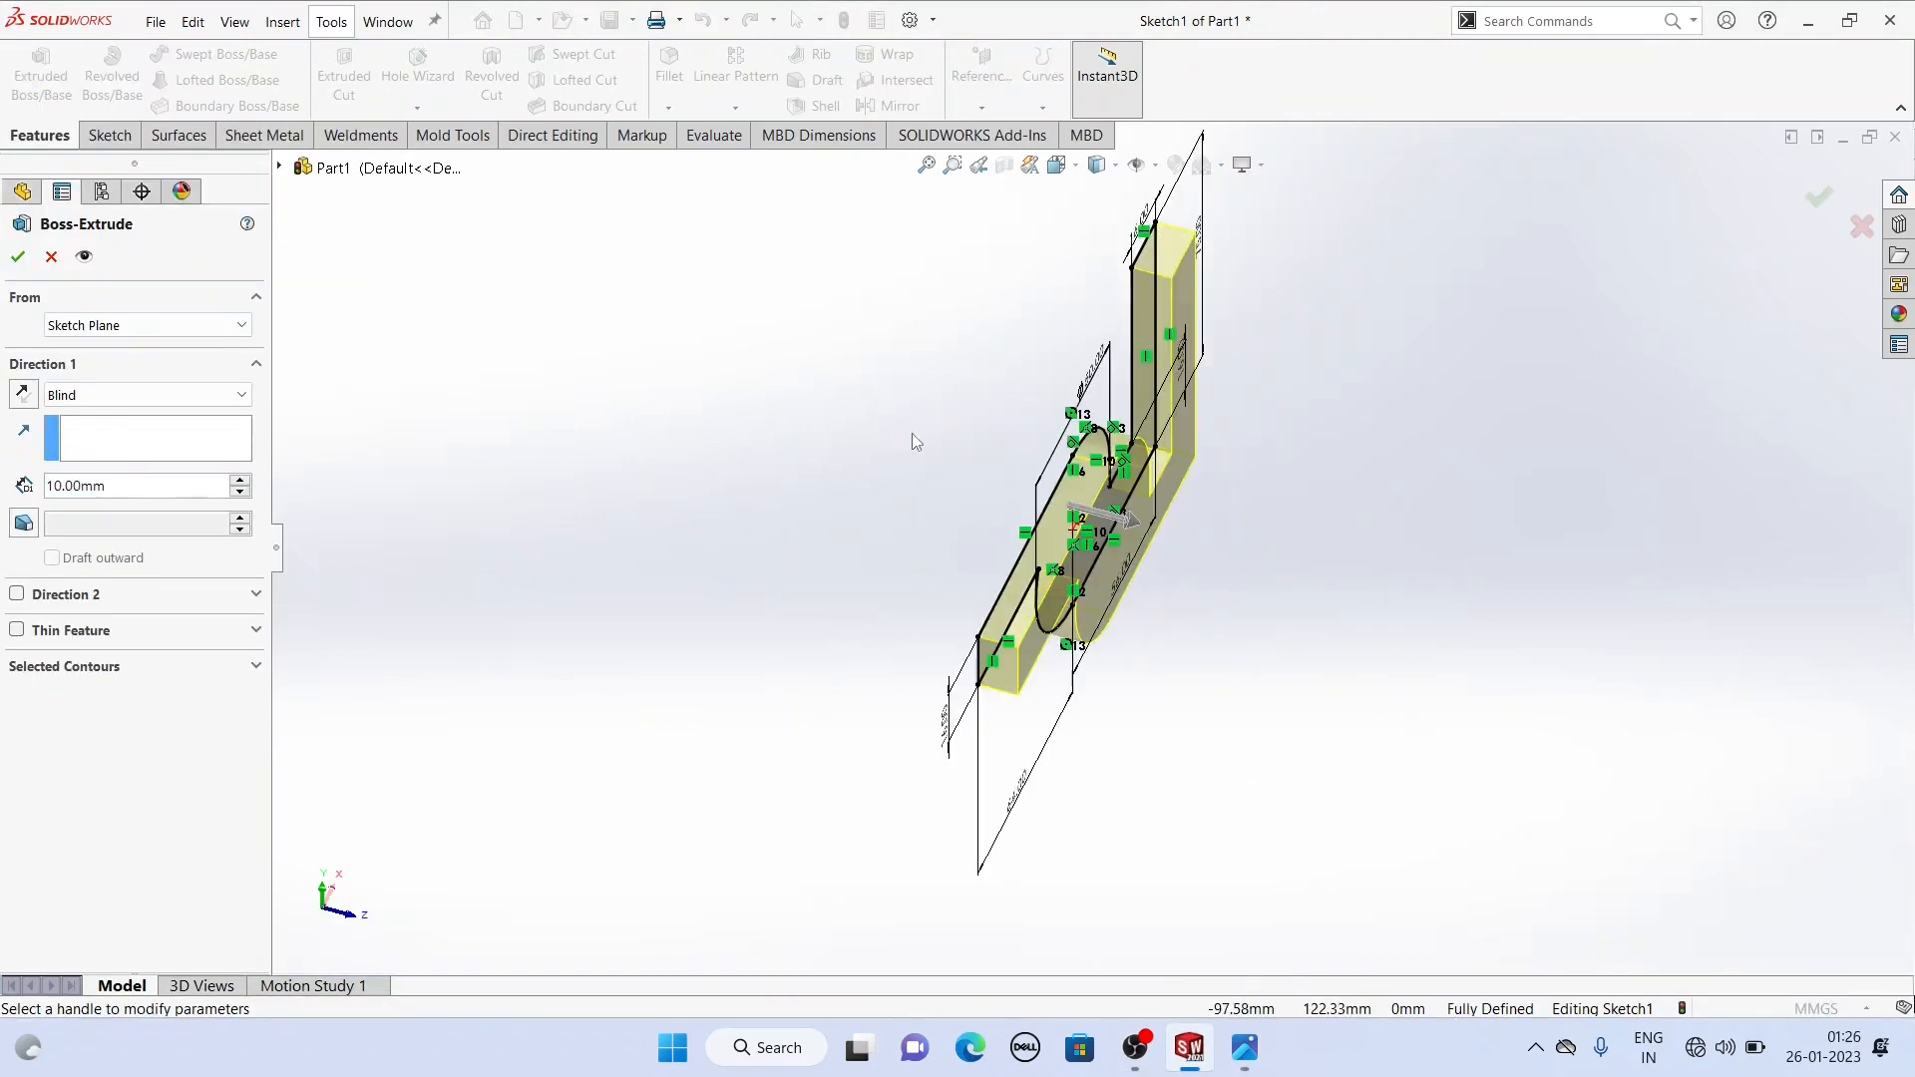
pyautogui.moveTo(150, 489); pyautogui.dragTo(3, 460)
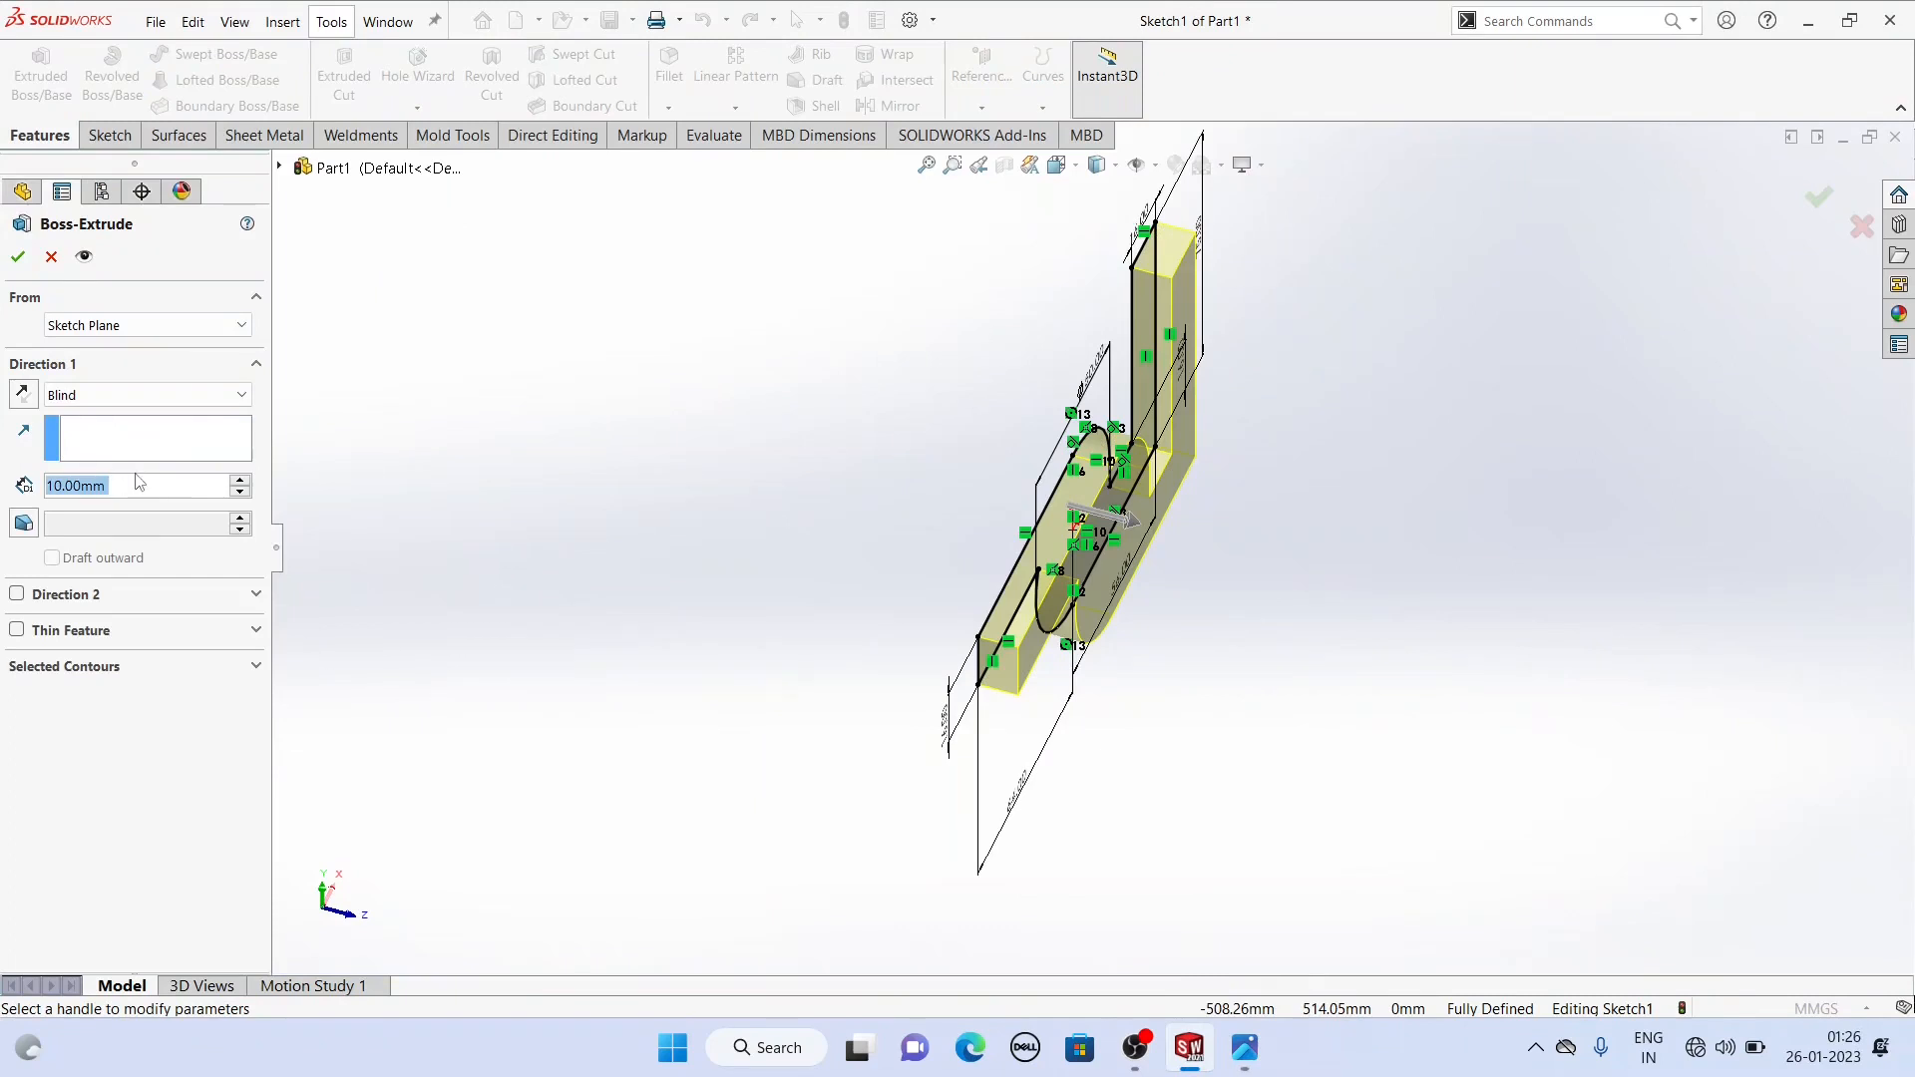
pyautogui.write('76')
pyautogui.press('Return')
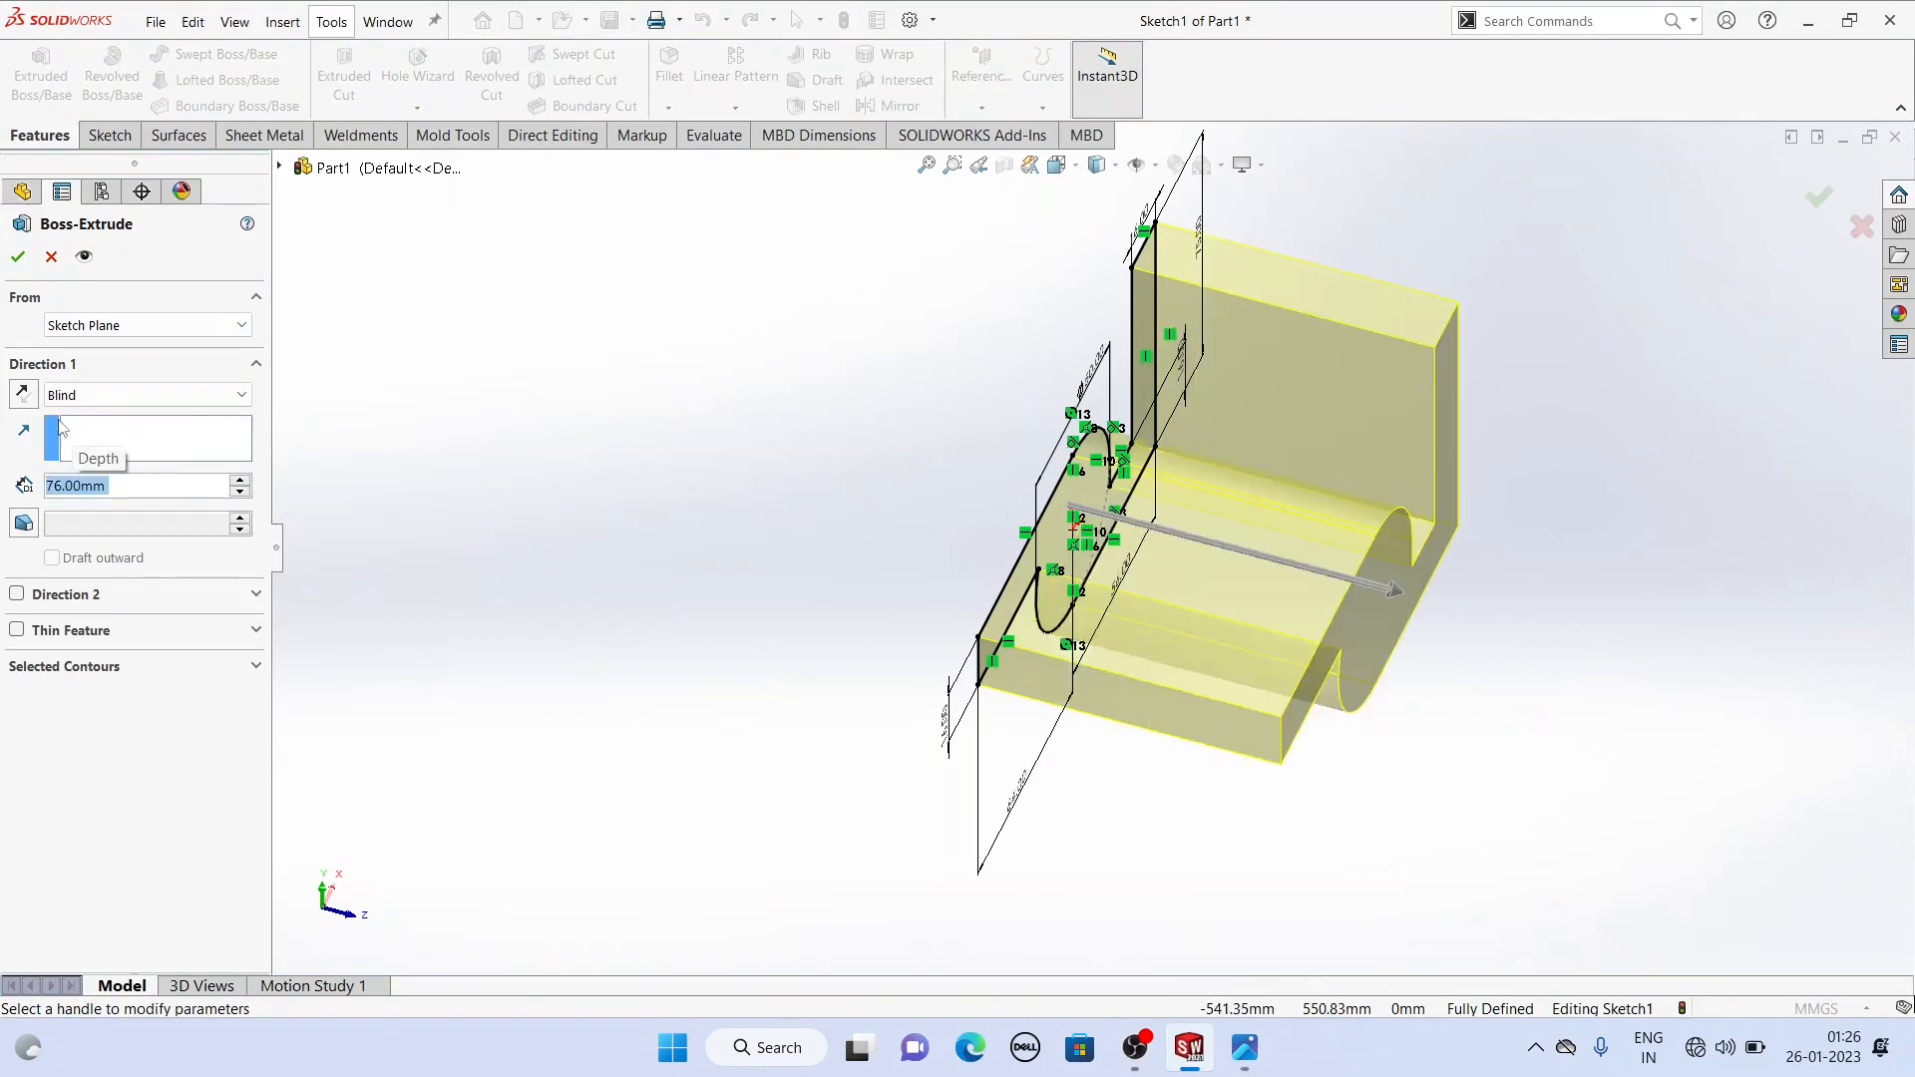
pyautogui.click(19, 258)
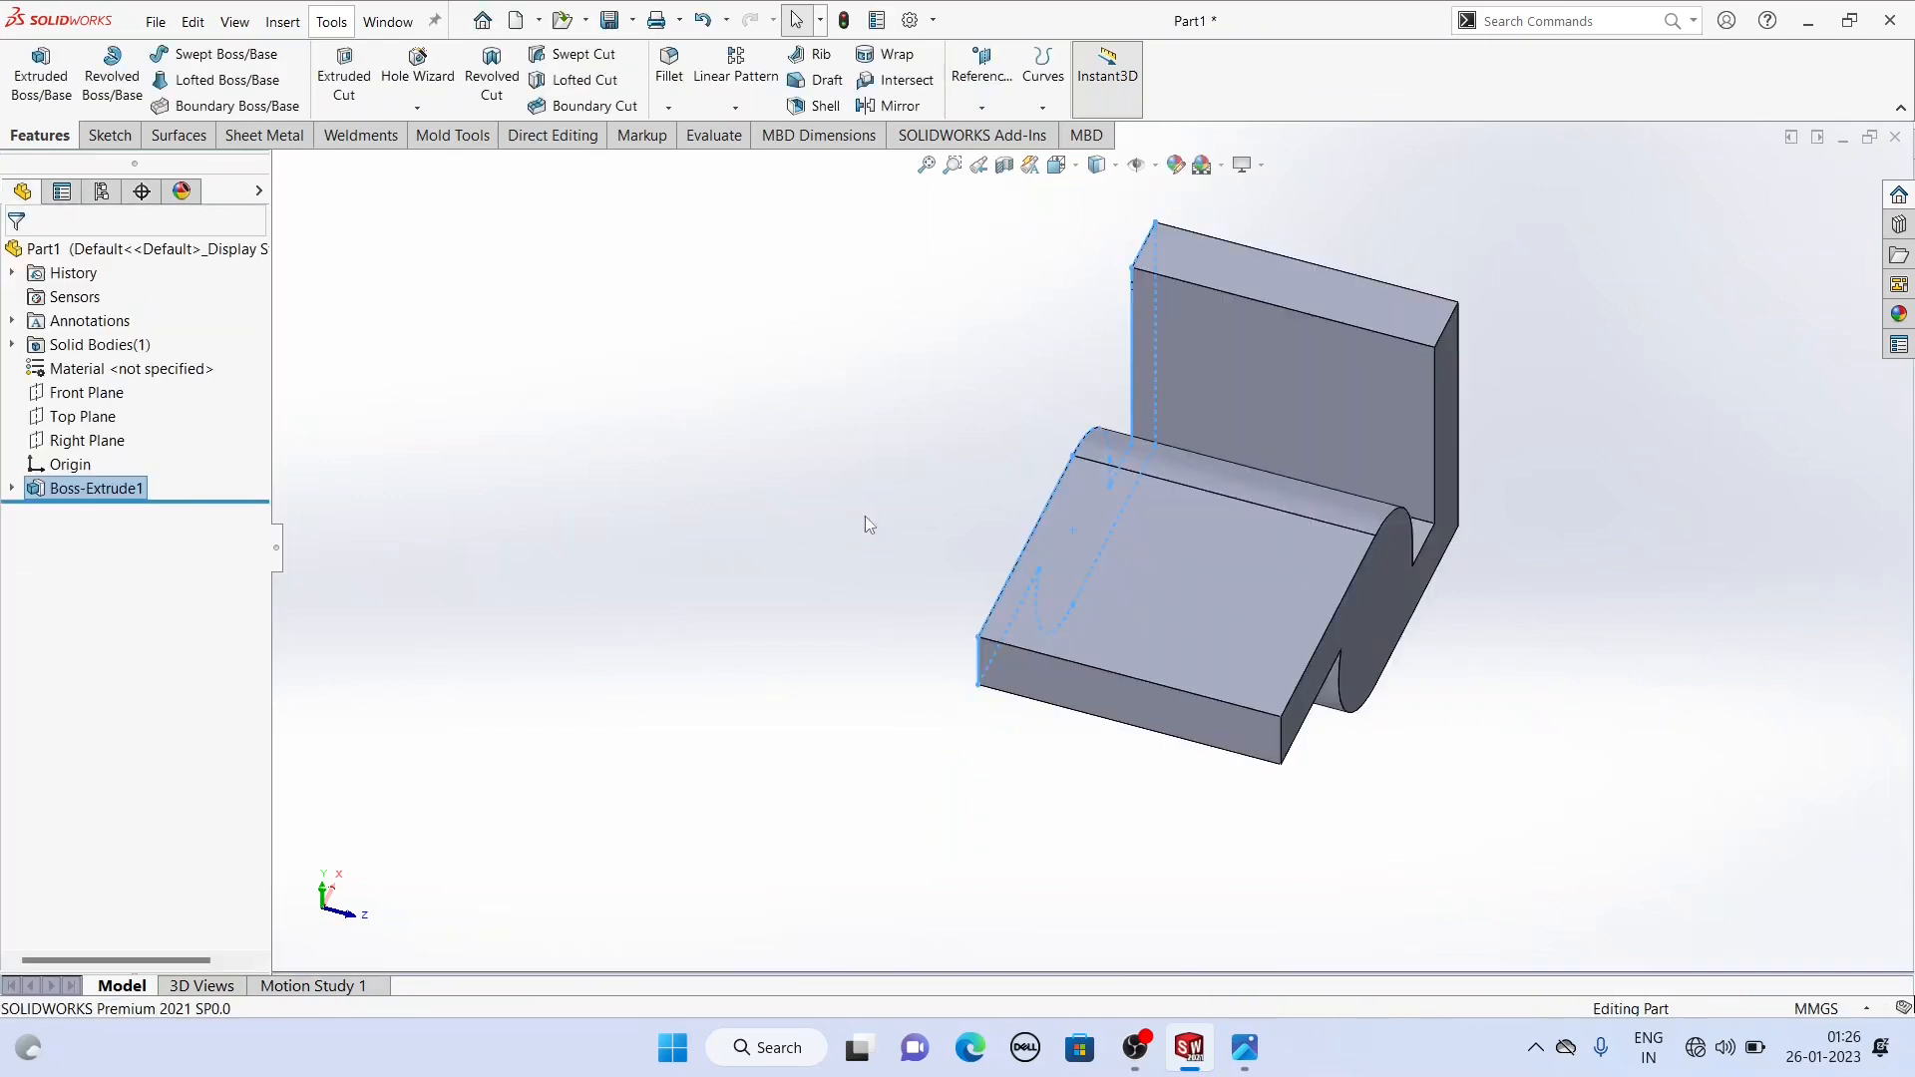
# Step: Check the hole layout in the reference drawing and start a sketch on the flat top face of the horizontal arm
pyautogui.click(865, 516)
pyautogui.scroll(2, 1087, 523)
pyautogui.moveTo(1265, 560); pyautogui.dragTo(1337, 638, button='middle')
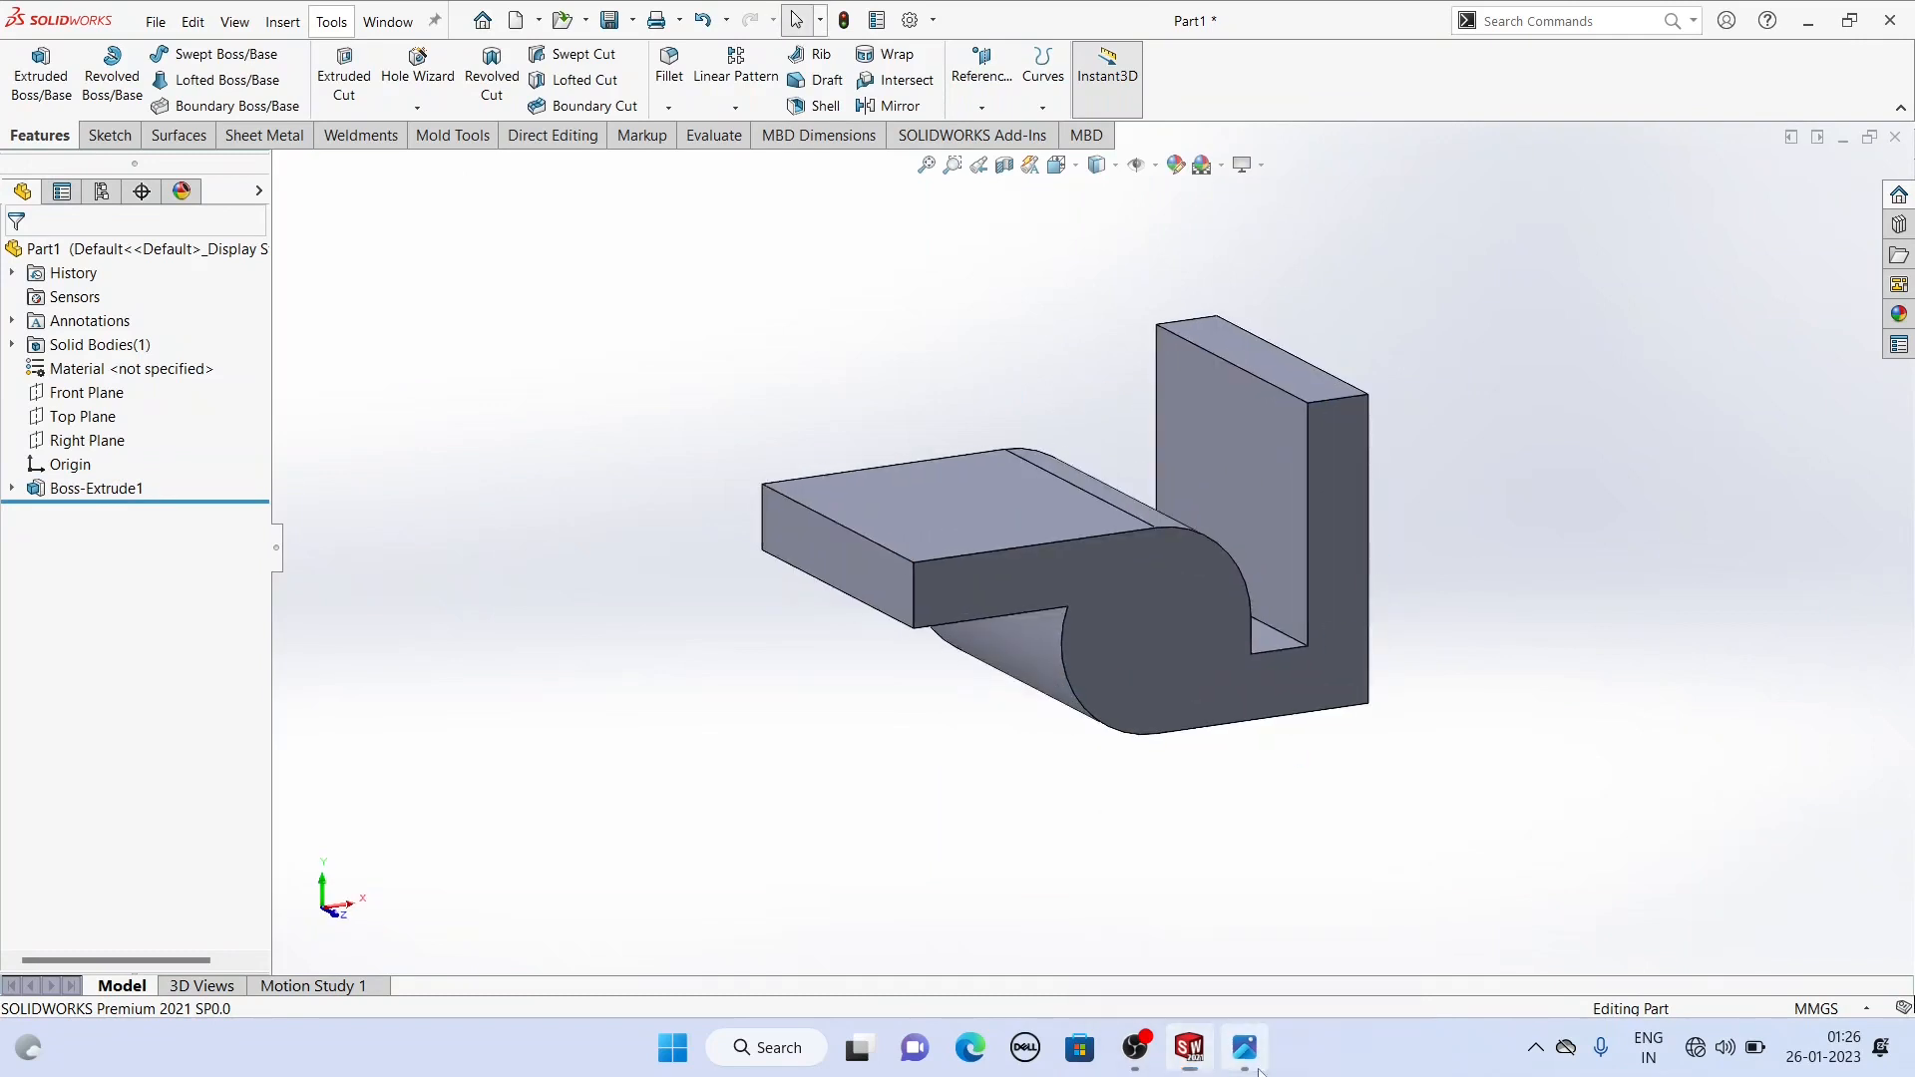
pyautogui.click(1247, 1049)
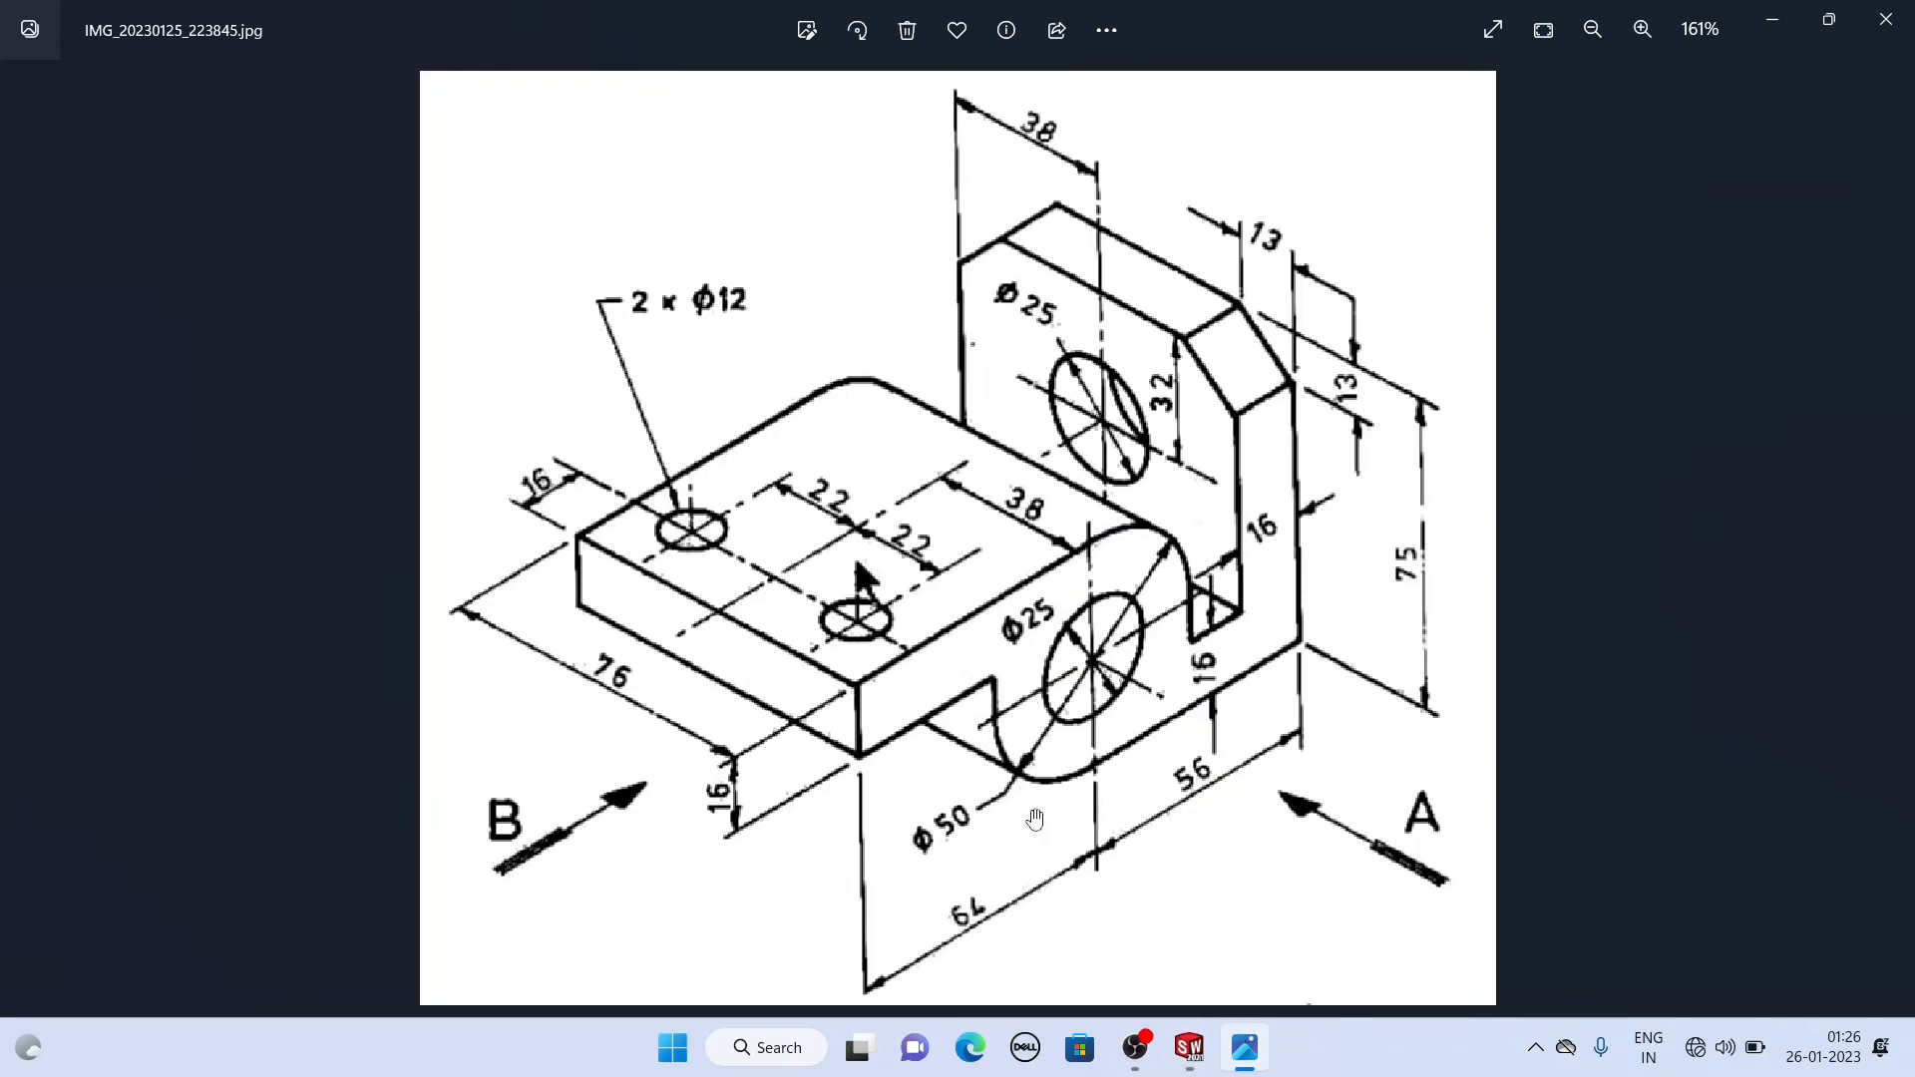
pyautogui.click(1187, 1049)
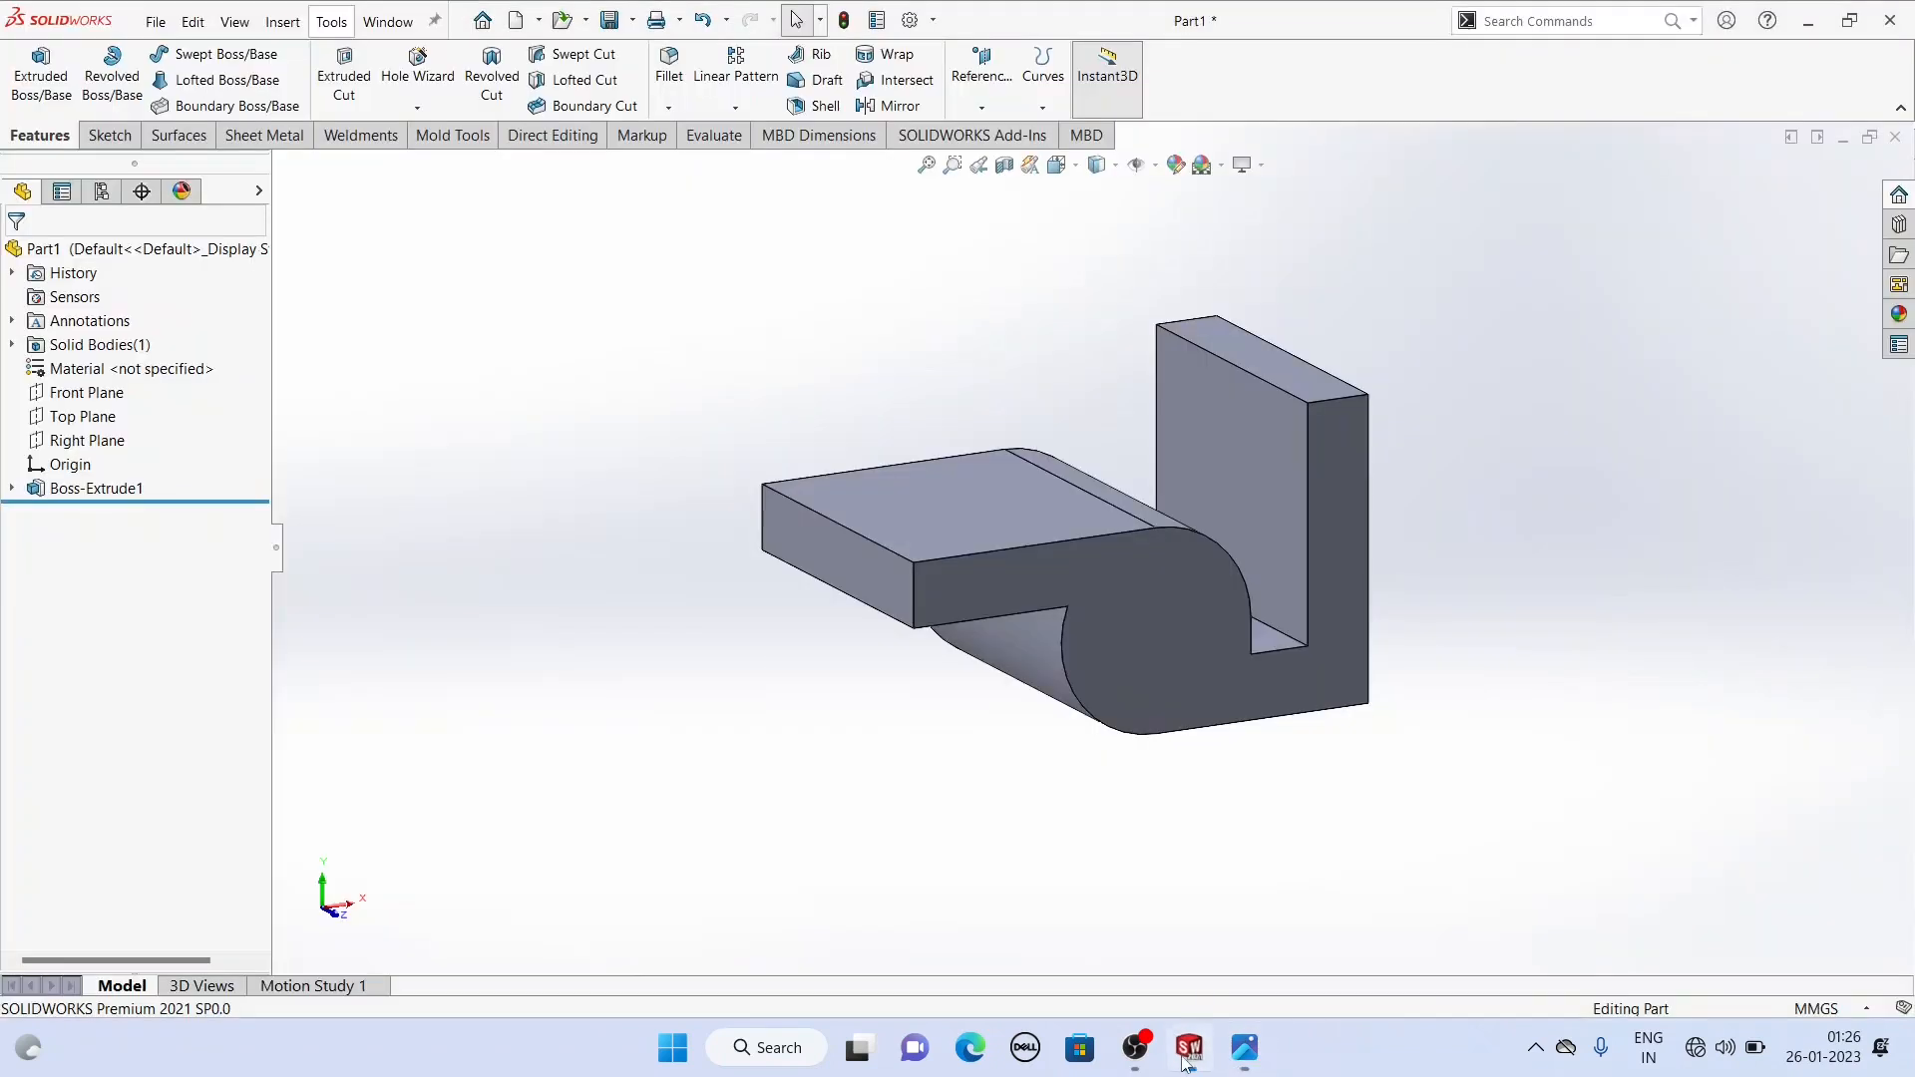
pyautogui.click(928, 477)
pyautogui.click(1017, 422)
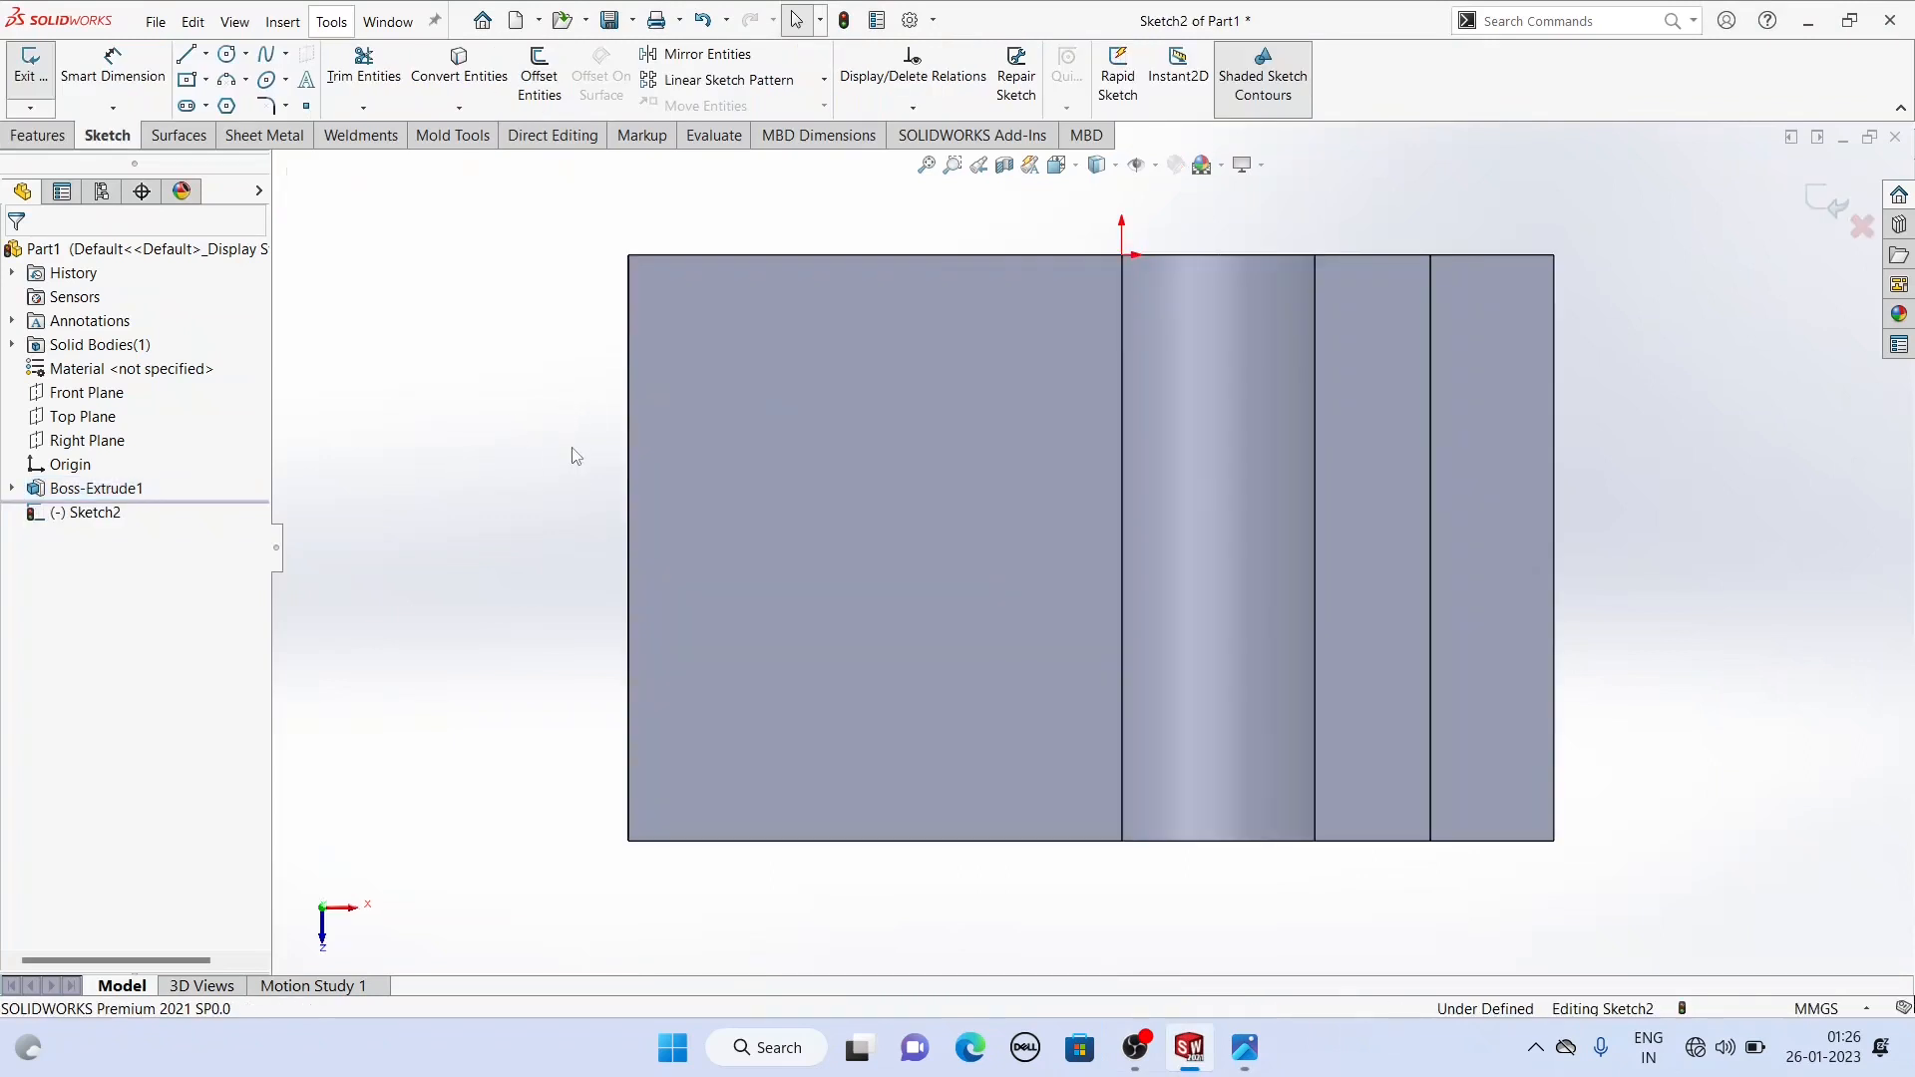
# Step: Draw two circles near the arm's outer end, about 19 mm and 23 mm in diameter, one above the other
pyautogui.click(225, 56)
pyautogui.click(801, 421)
pyautogui.click(843, 465)
pyautogui.click(801, 687)
pyautogui.click(834, 752)
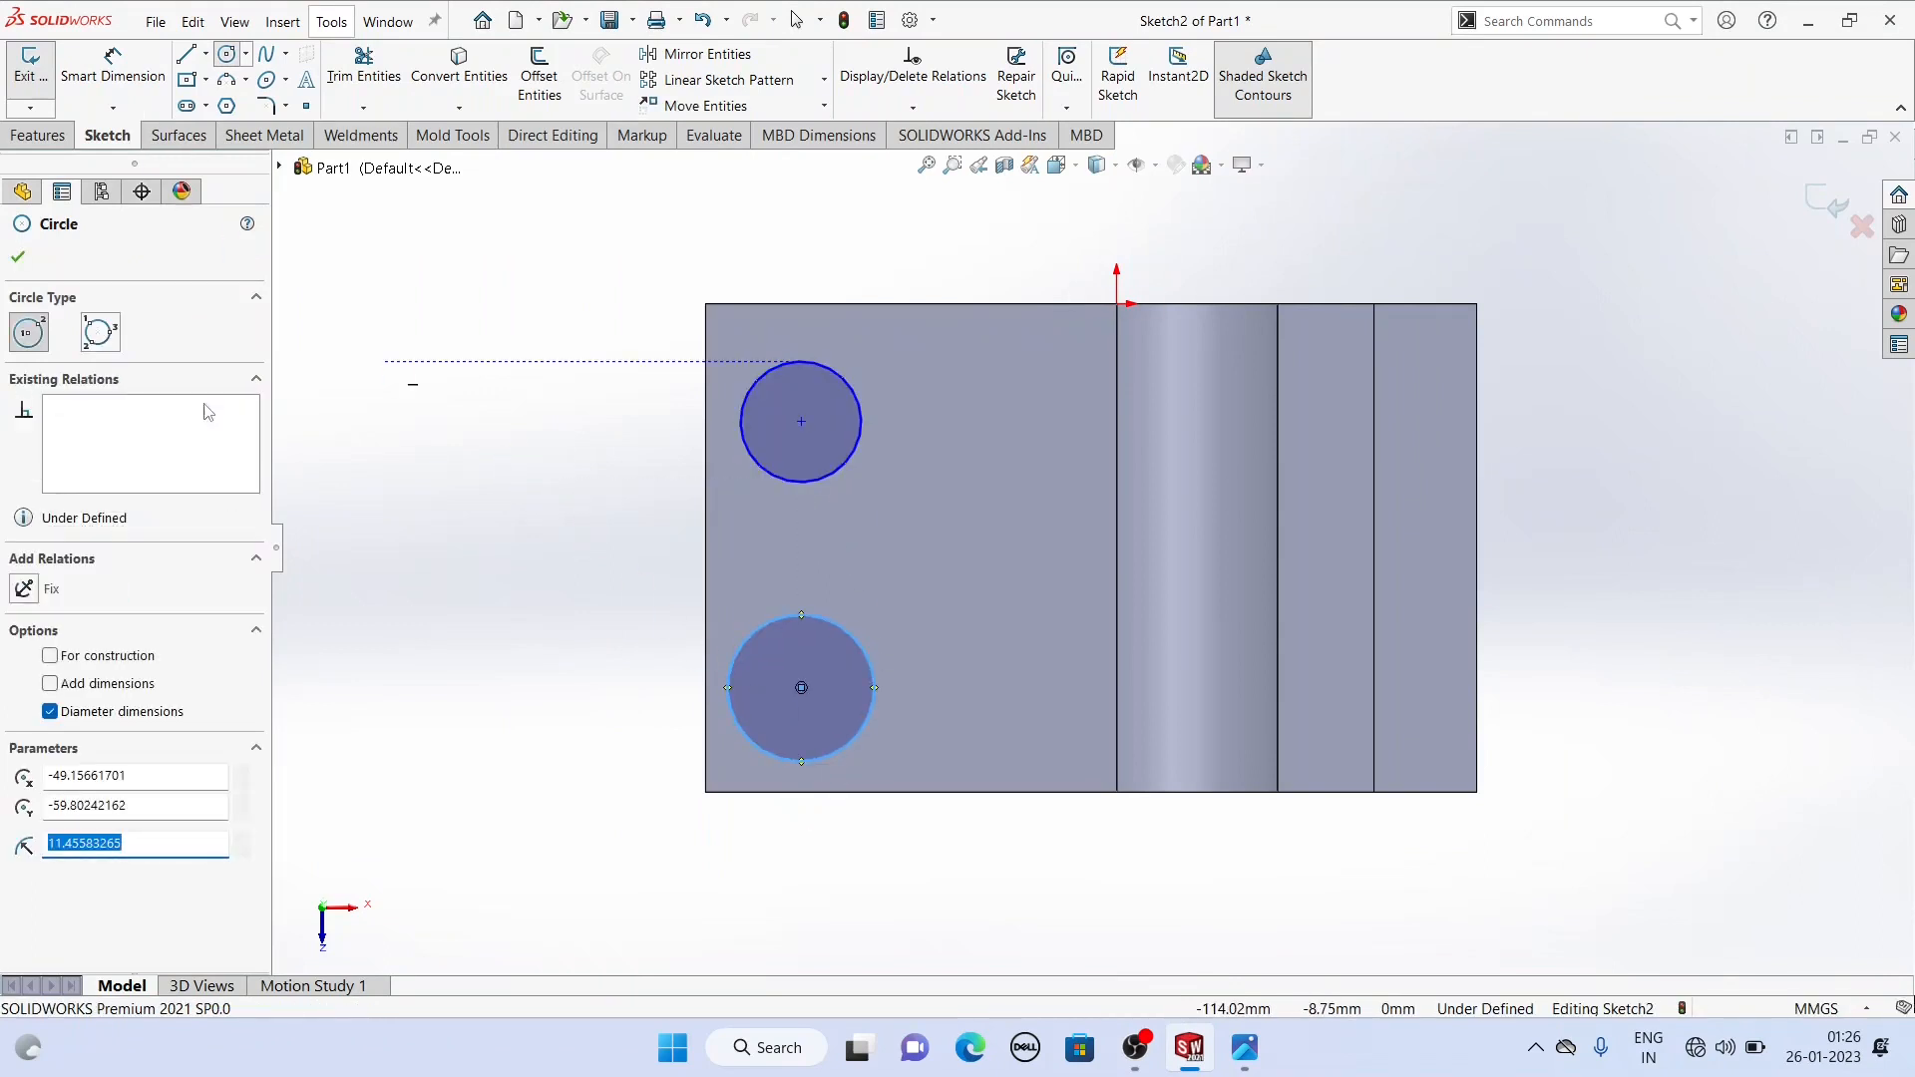
# Step: Draw a horizontal construction line about 52 mm long from the midpoint of the arm's outer edge, passing between the circles
pyautogui.click(185, 54)
pyautogui.click(50, 523)
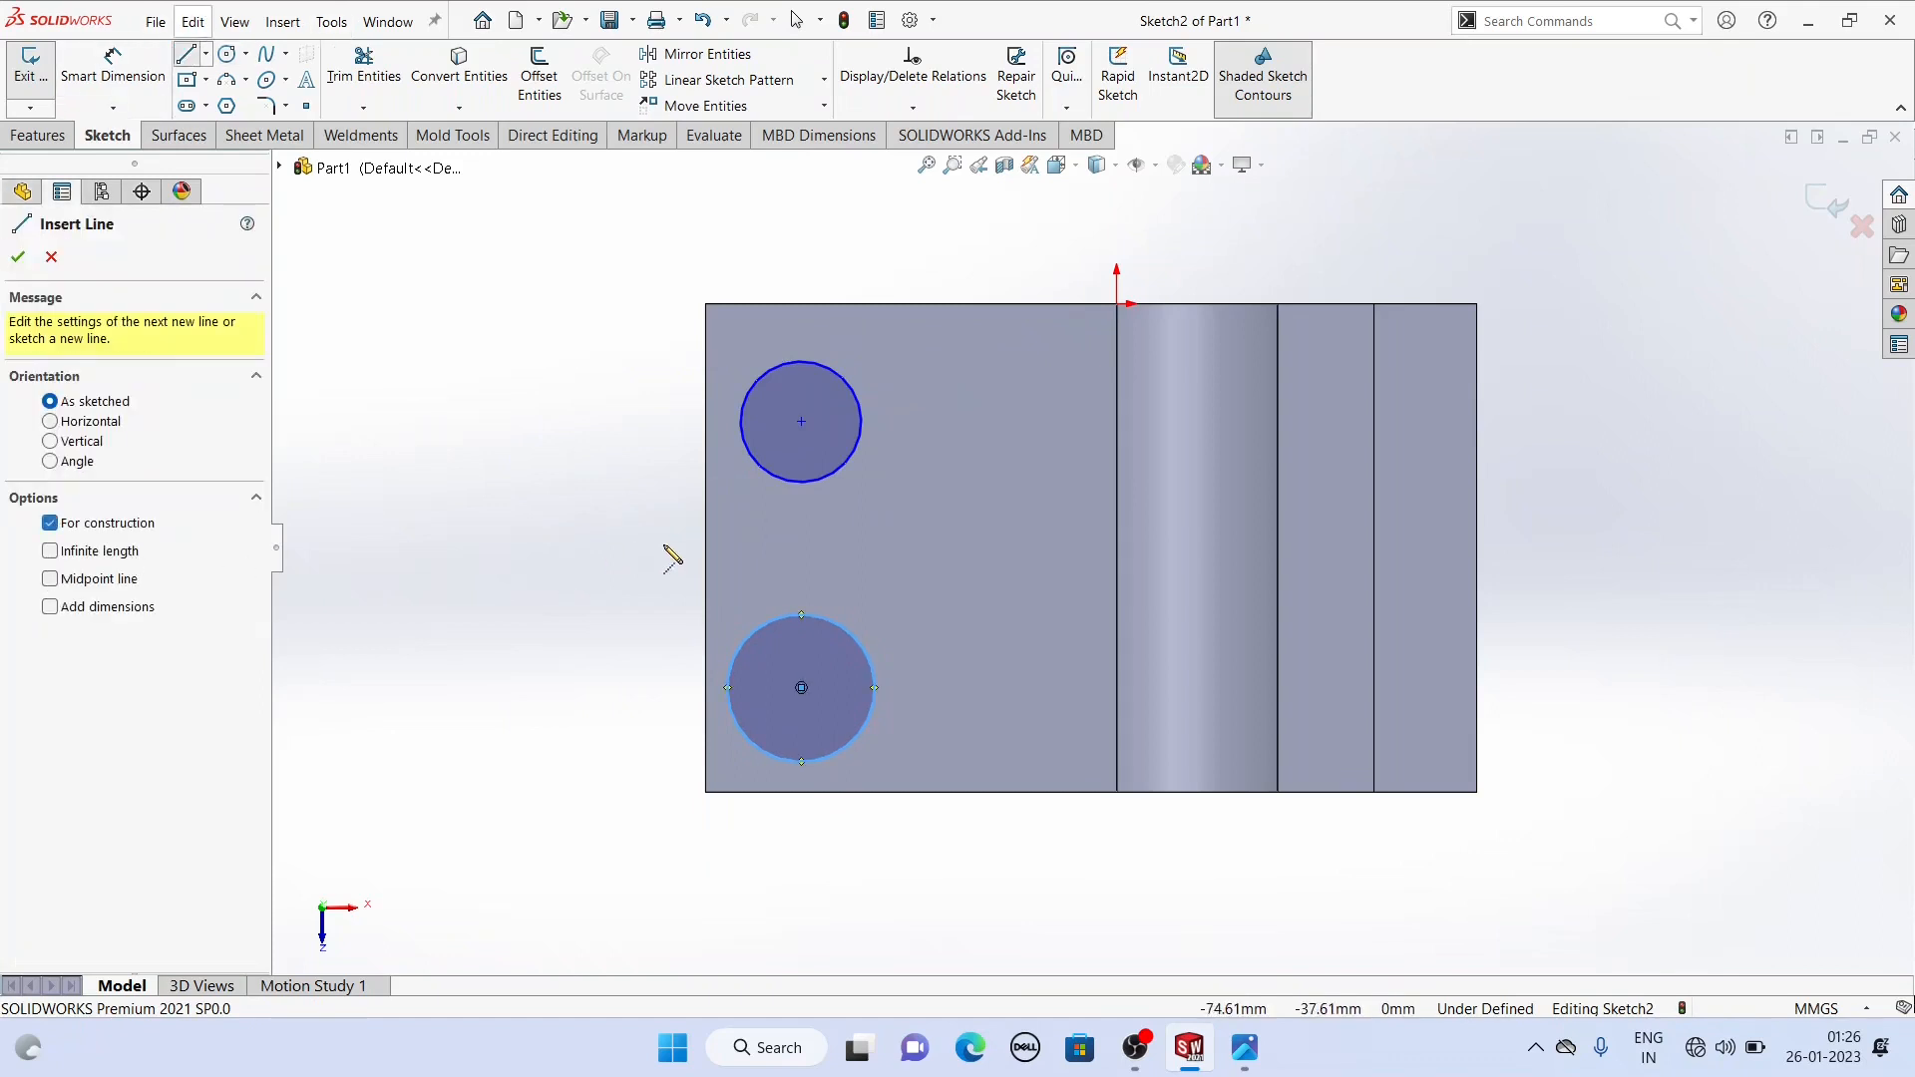
pyautogui.click(707, 548)
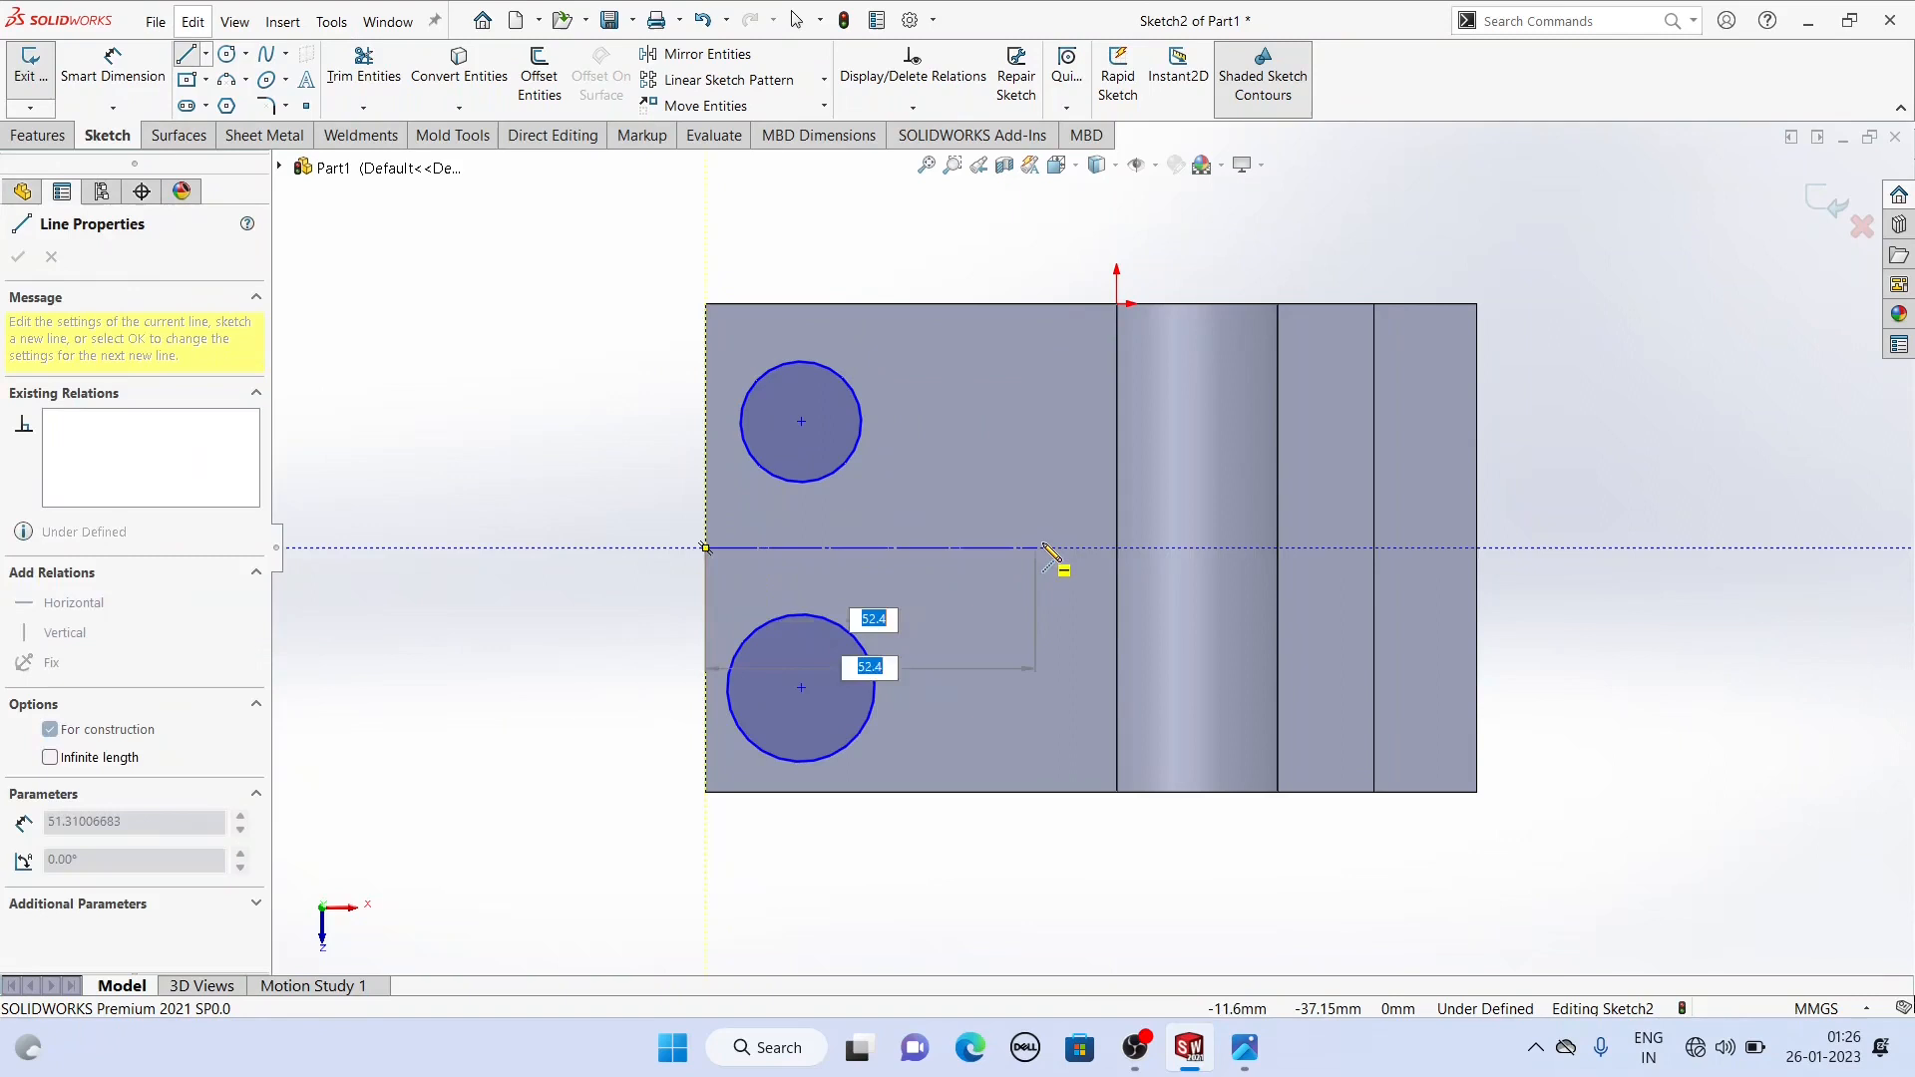
pyautogui.click(1044, 548)
pyautogui.rightClick(686, 410)
pyautogui.click(725, 426)
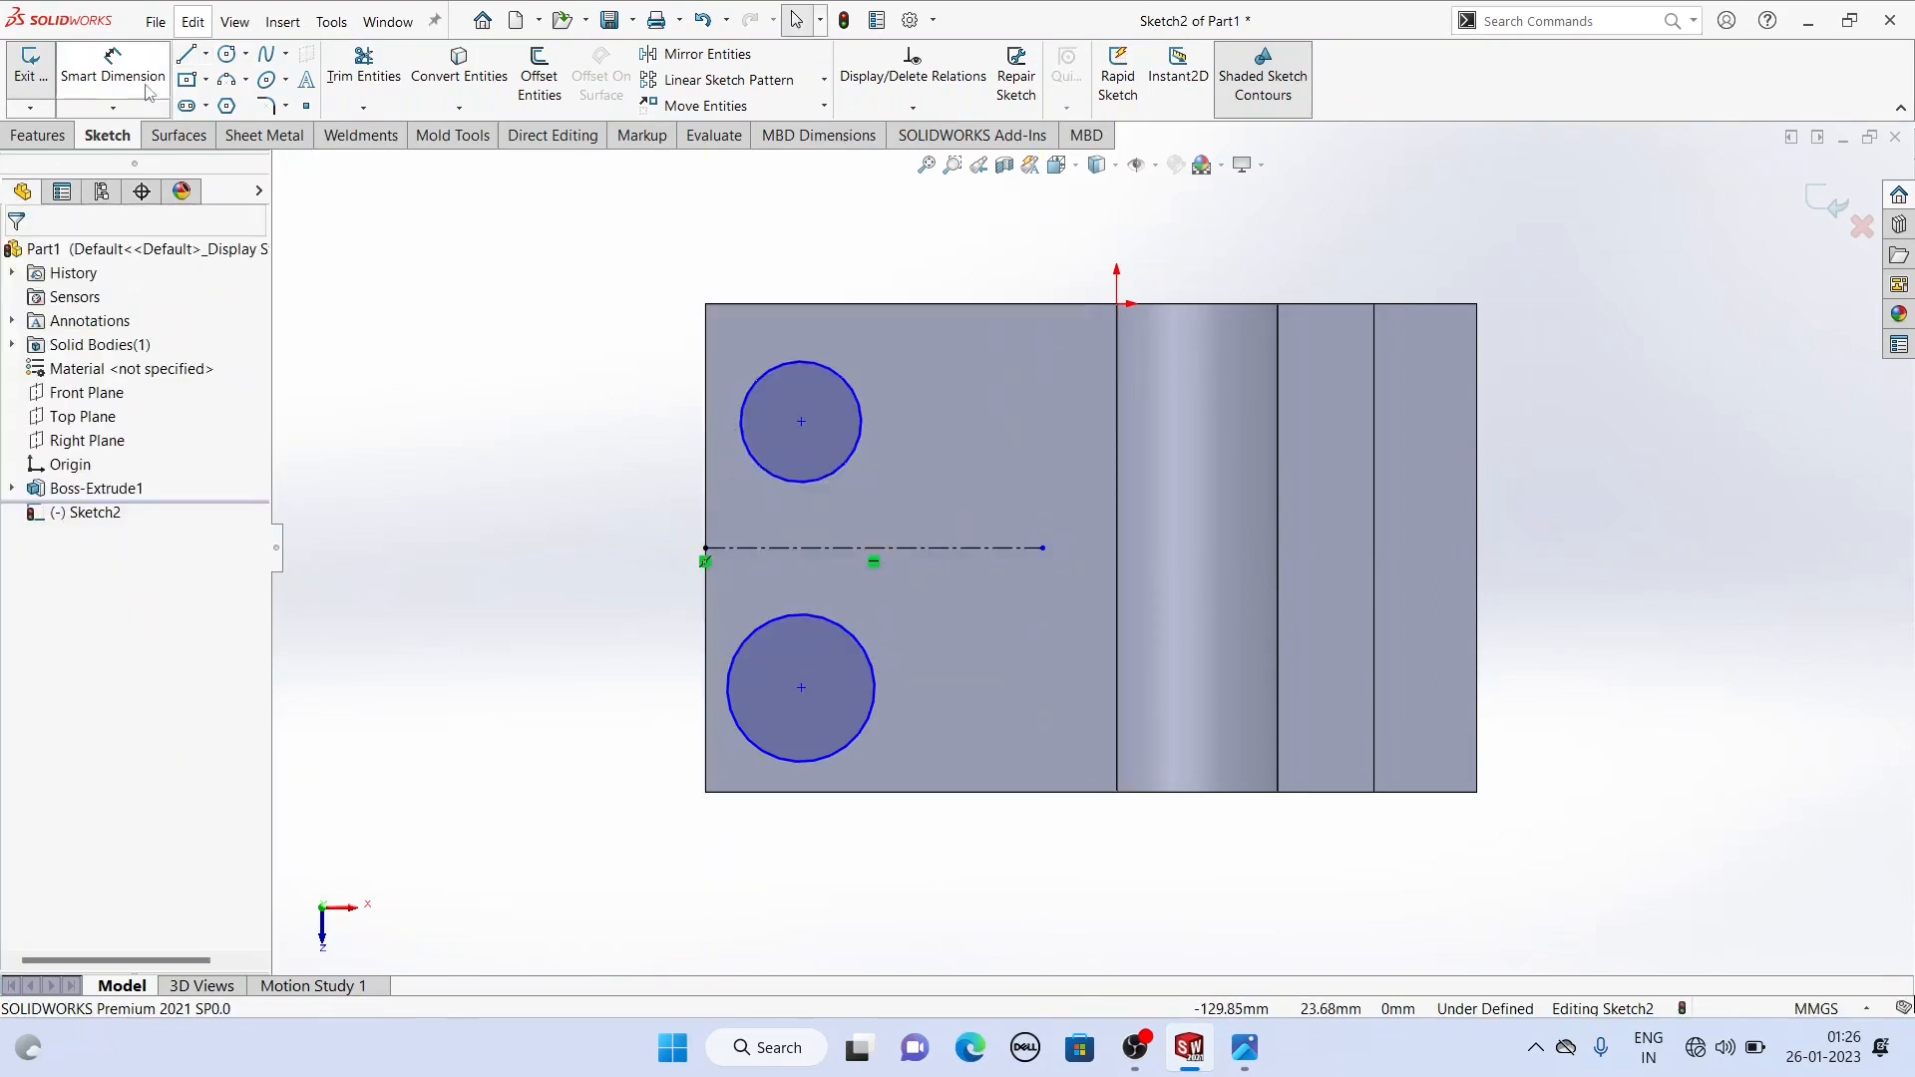
# Step: Add a driven dimension between the construction line and the arm's lower long edge
pyautogui.click(112, 69)
pyautogui.click(961, 549)
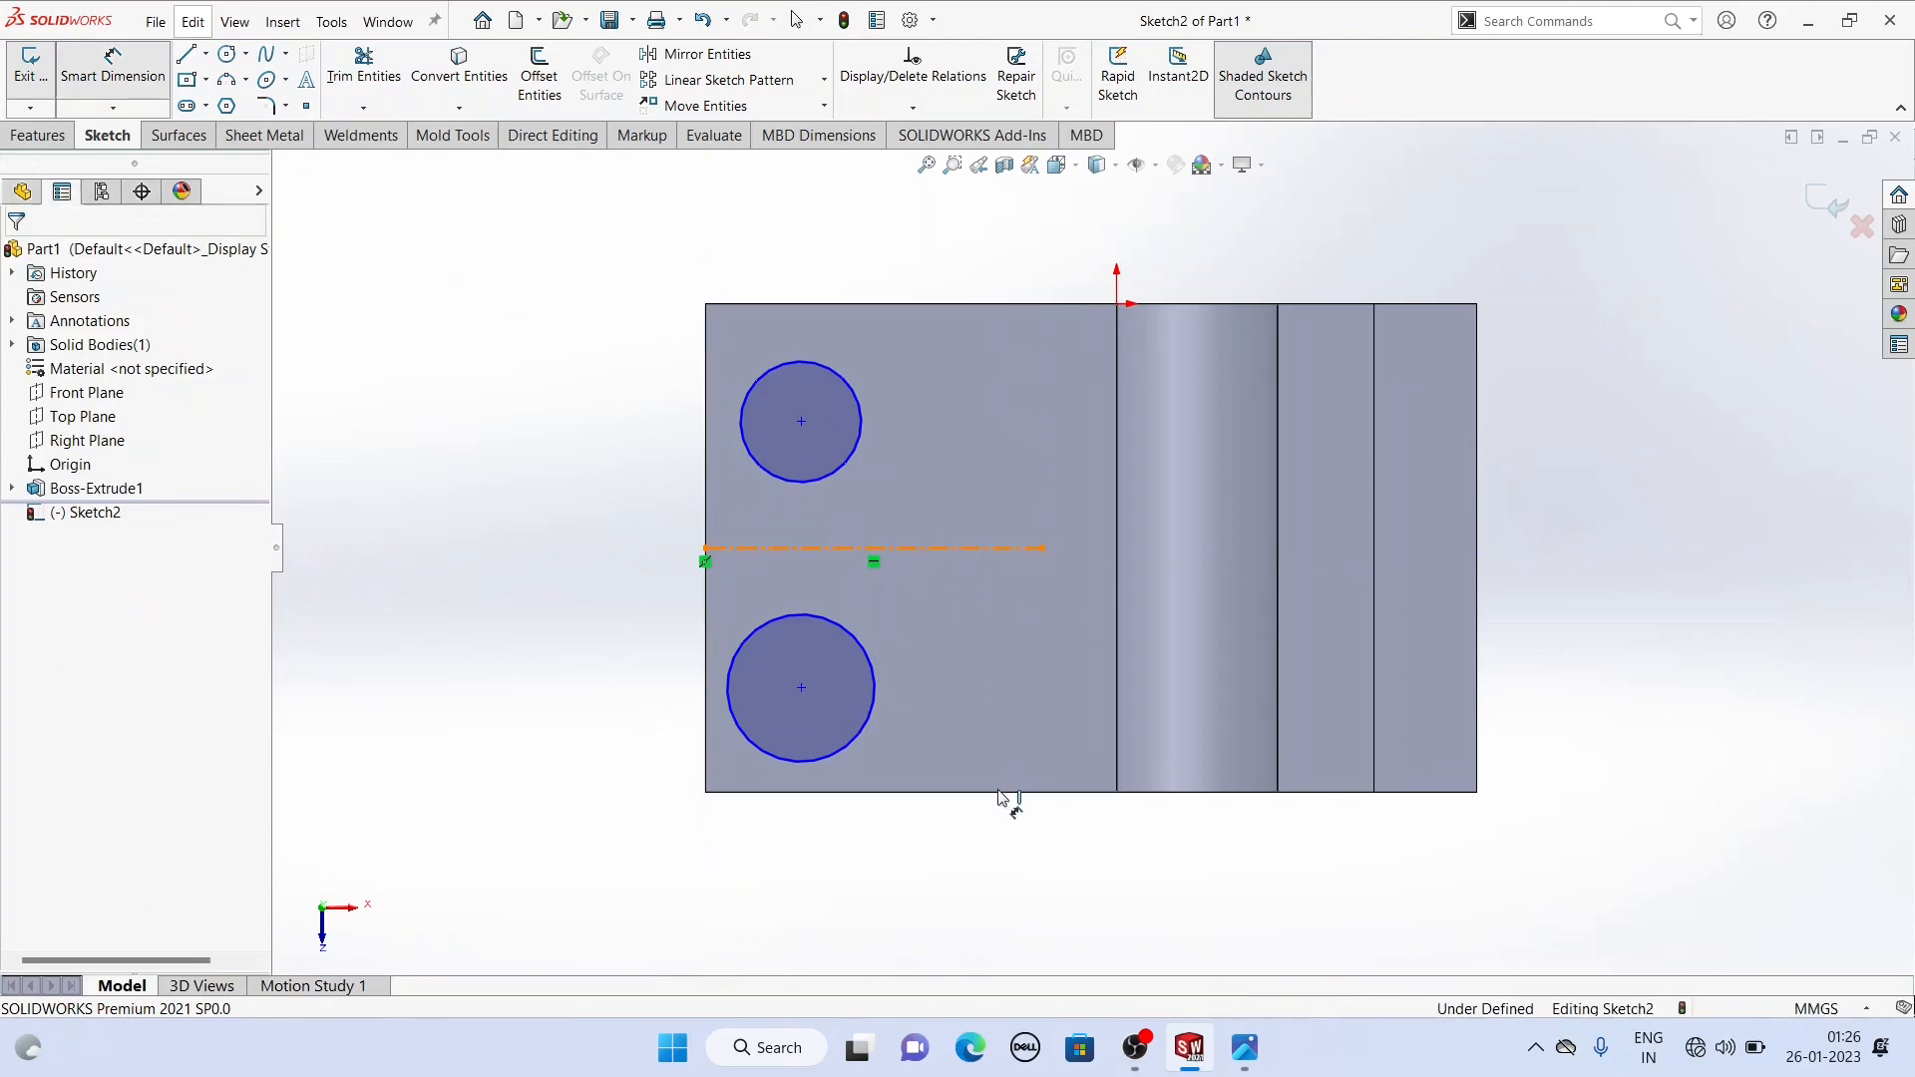
pyautogui.click(994, 792)
pyautogui.click(595, 715)
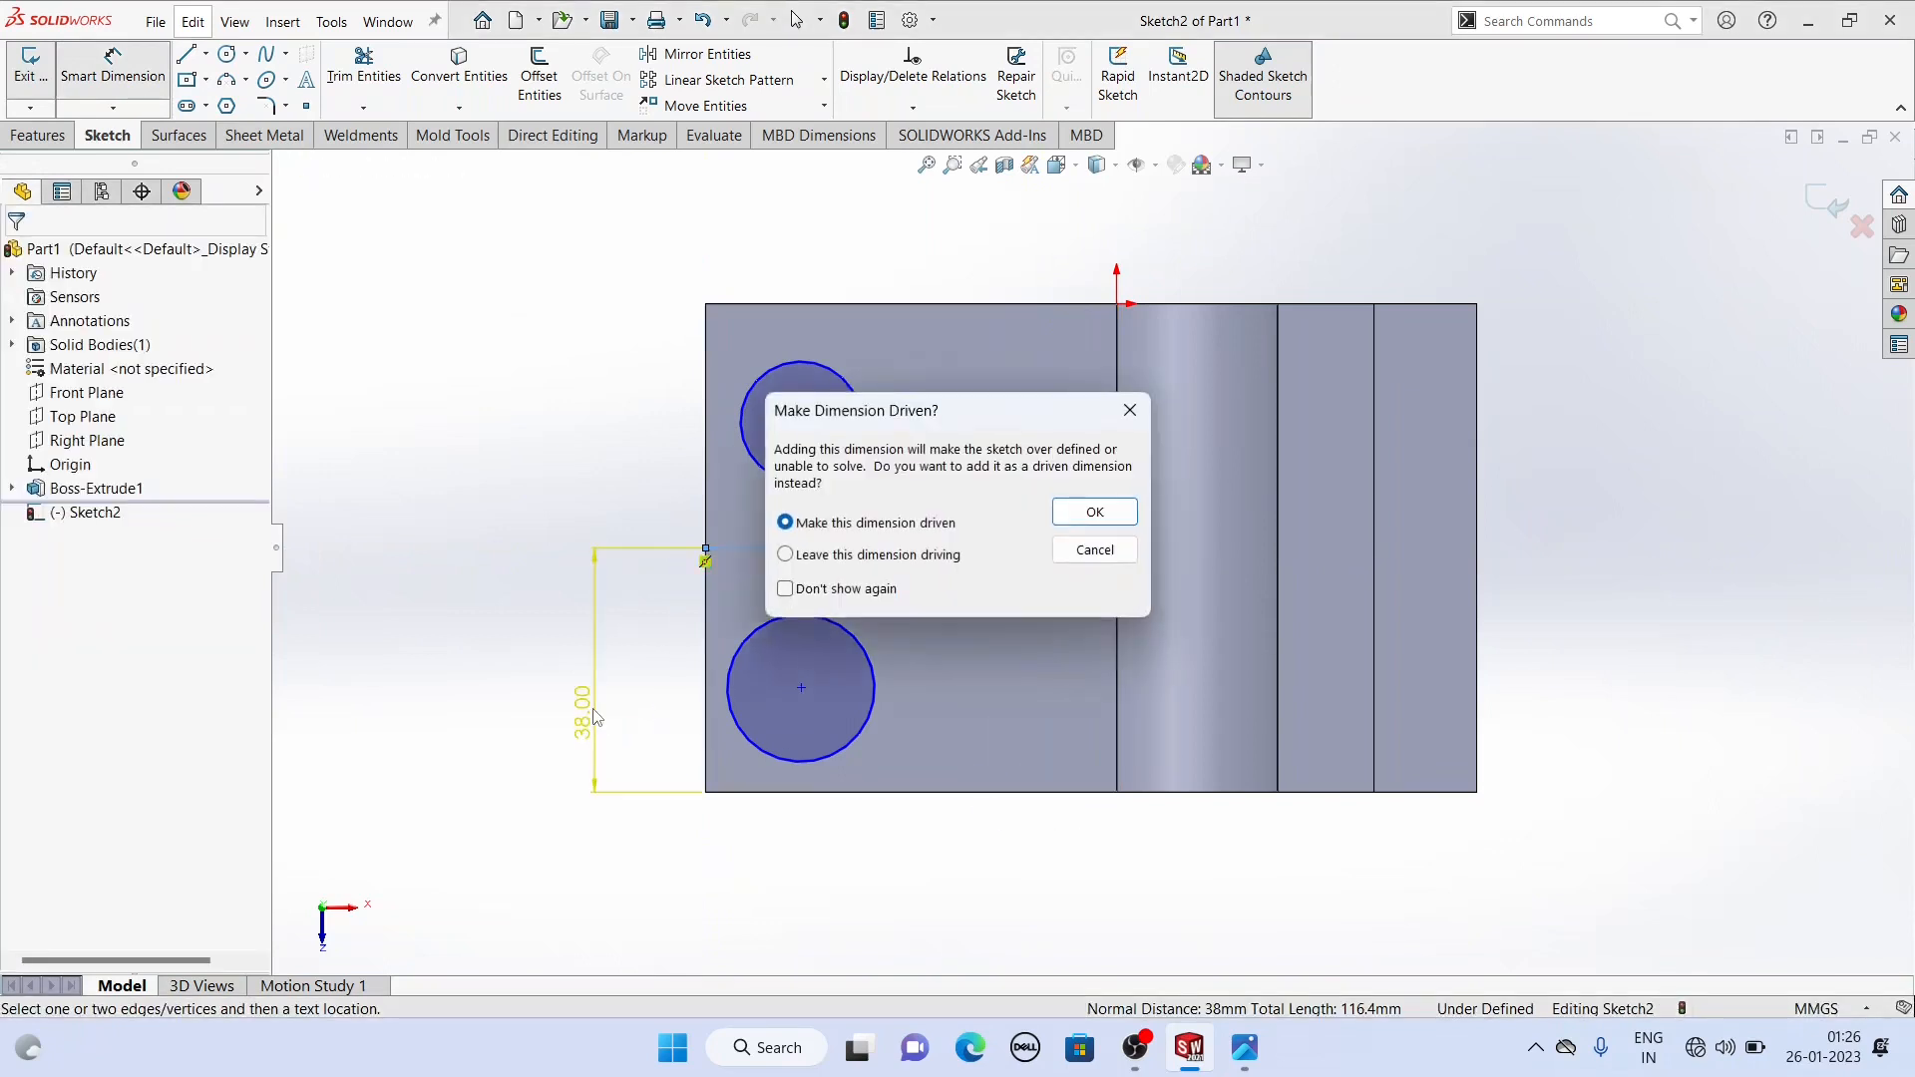
pyautogui.click(1094, 511)
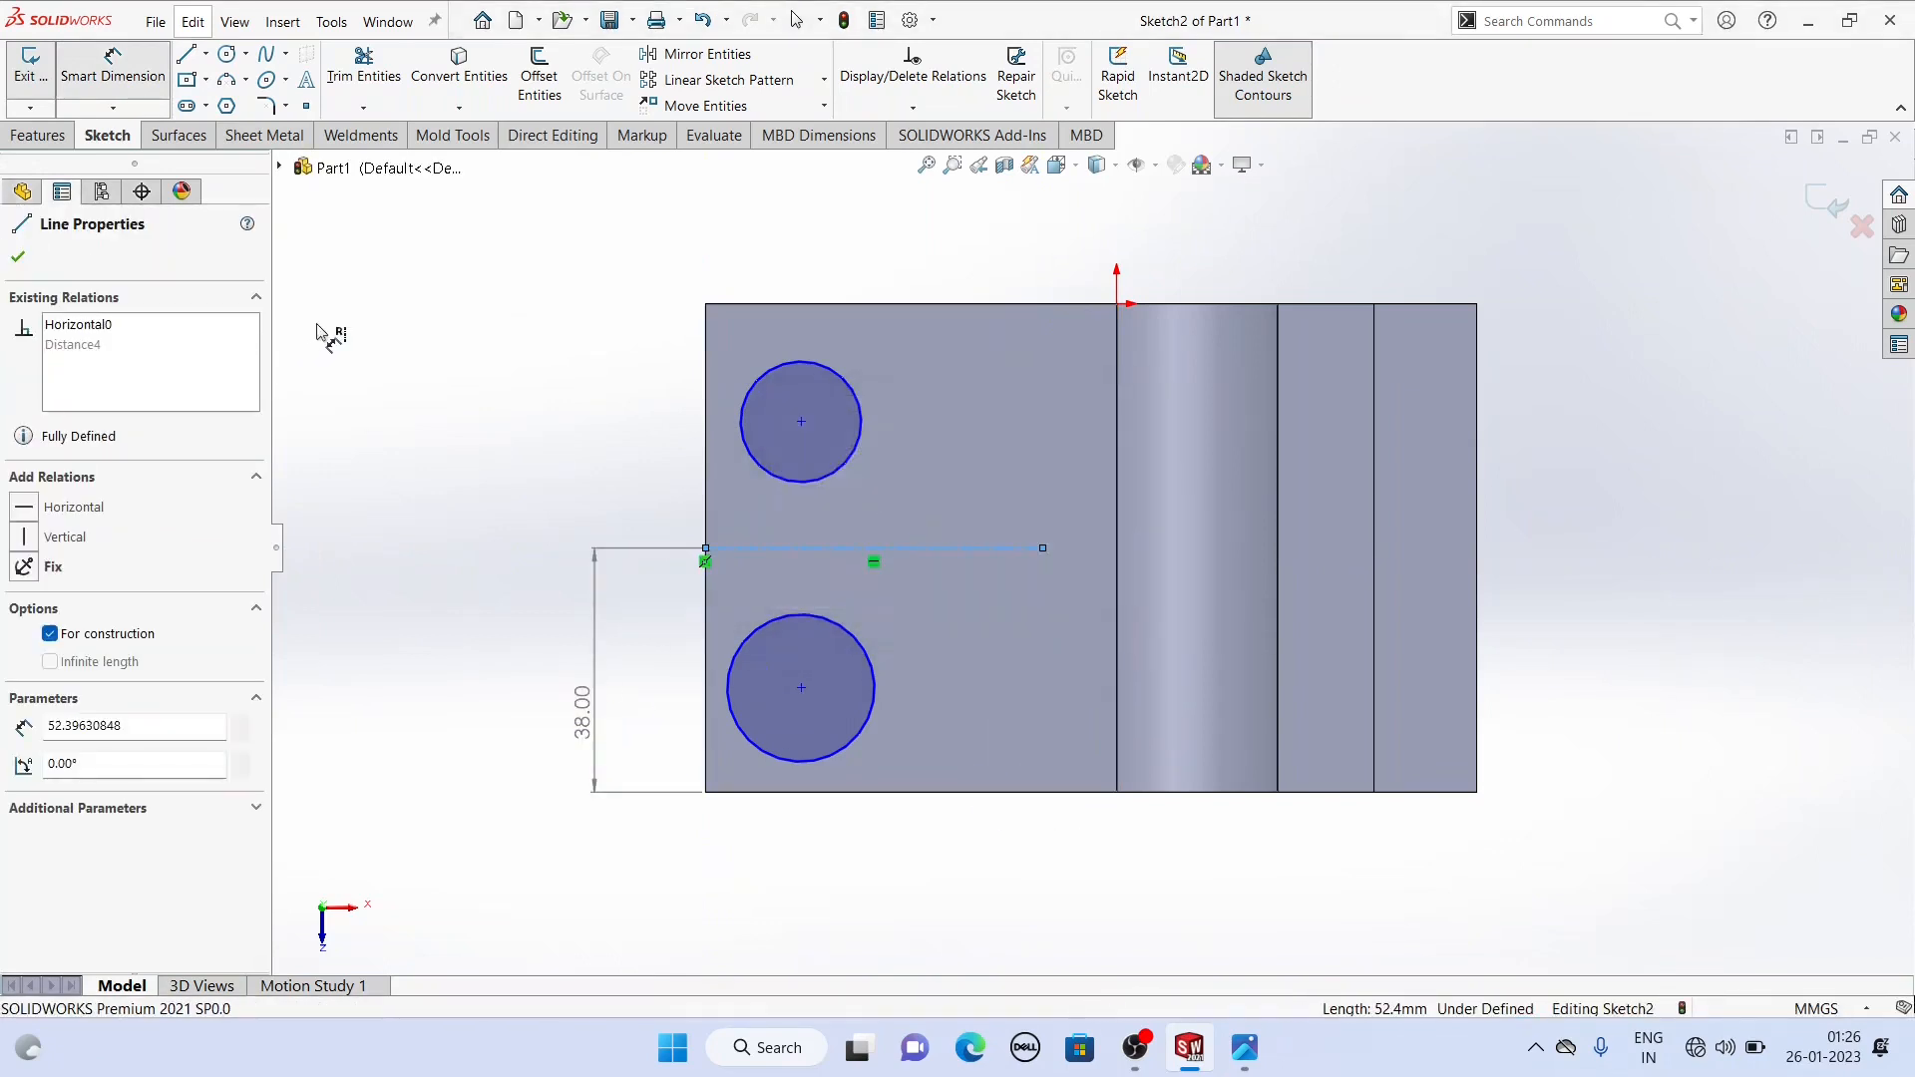
# Step: Dimension the upper circle with a 12 mm diameter and its centre 16 mm from the arm's outer edge
pyautogui.click(768, 367)
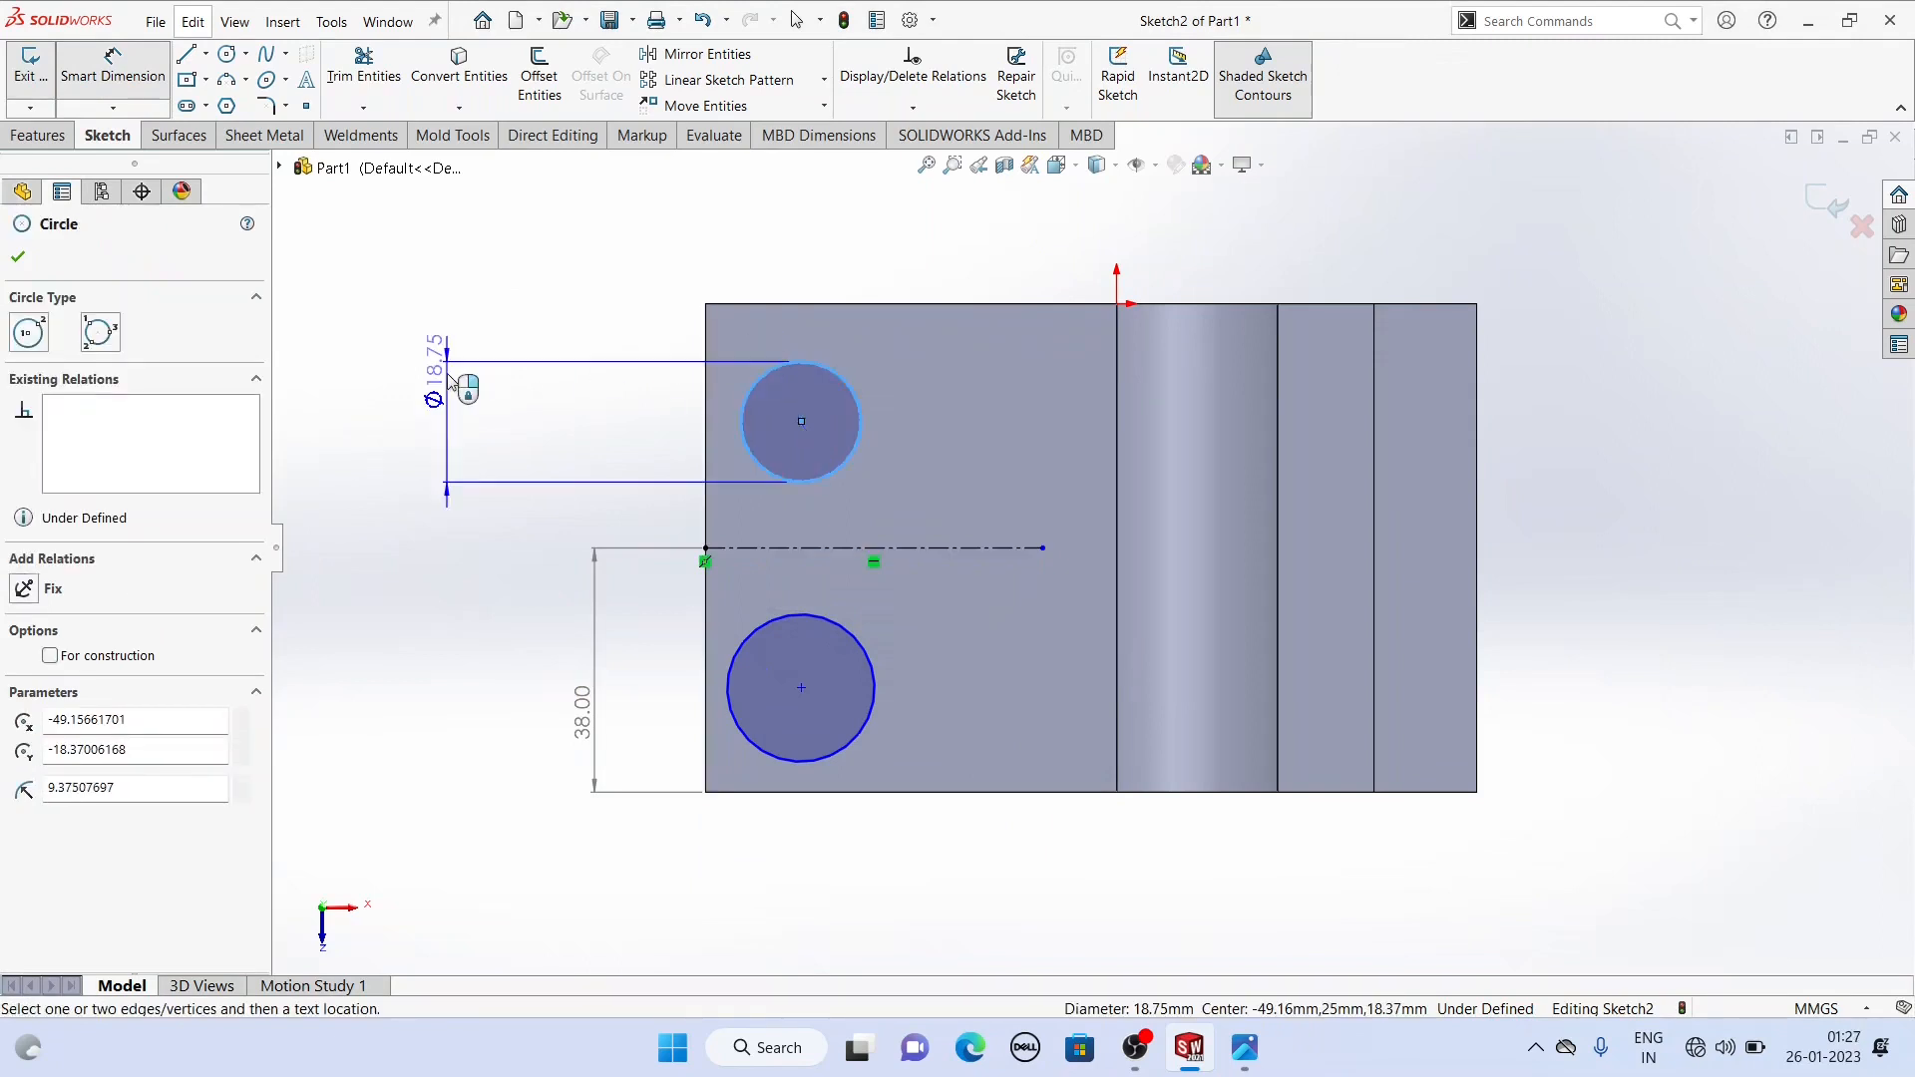
pyautogui.click(448, 379)
pyautogui.write('12')
pyautogui.press('Return')
pyautogui.click(708, 442)
pyautogui.click(681, 241)
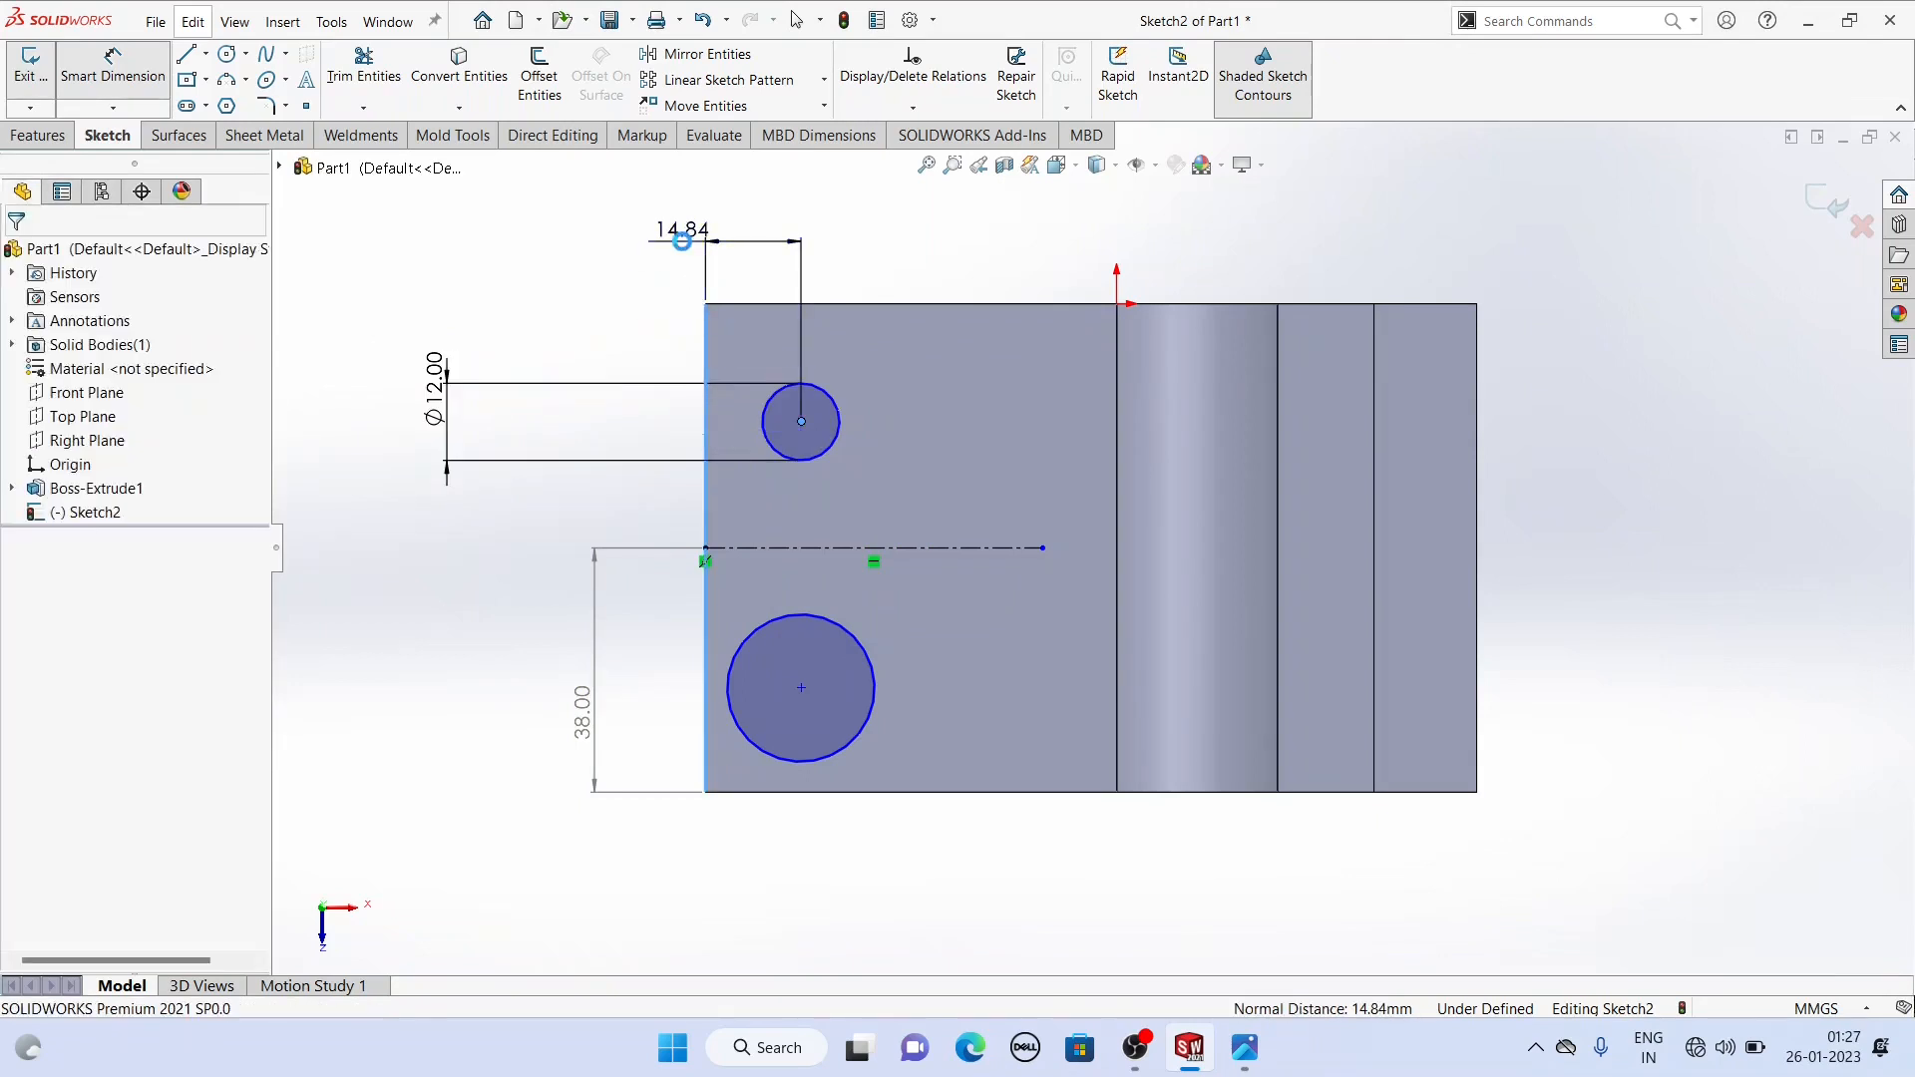
pyautogui.press('Return')
pyautogui.write('16')
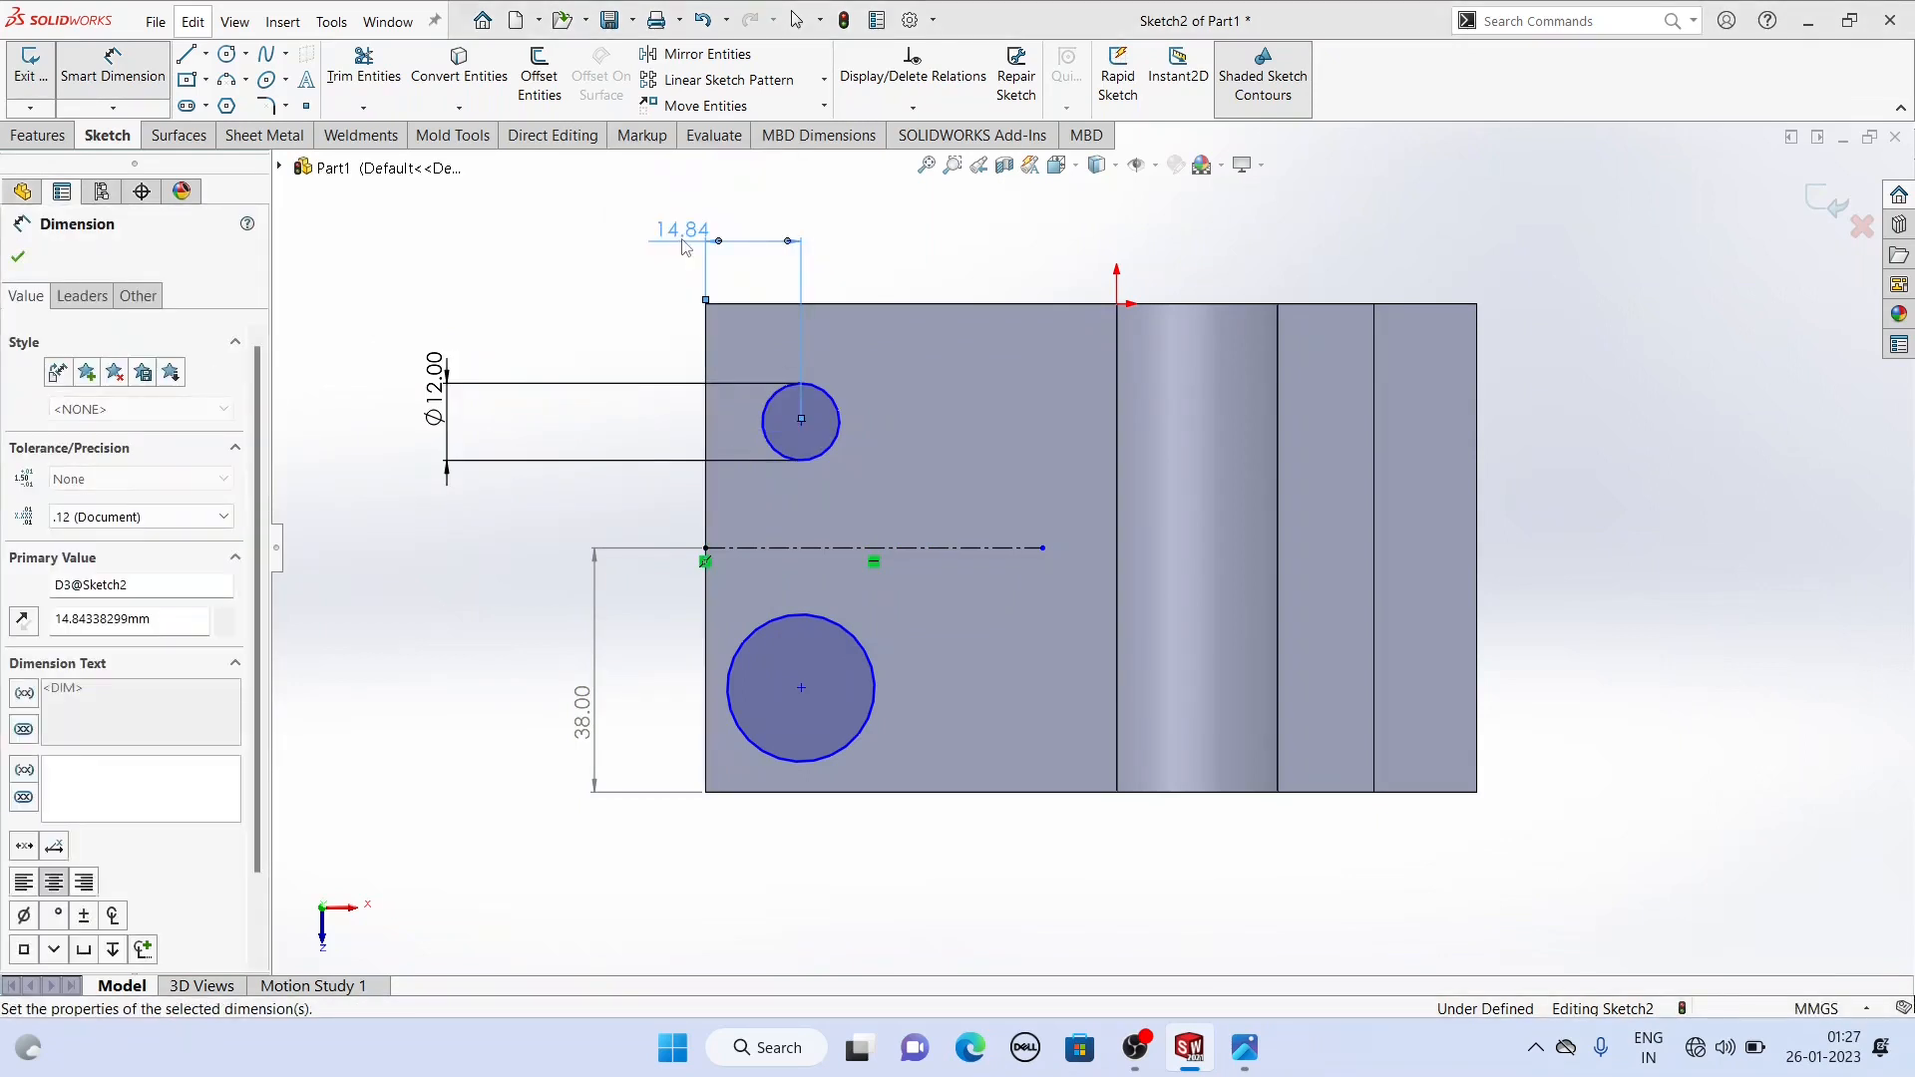
pyautogui.press('Return')
# Step: Dimension the upper circle's centre 22 mm from the construction line and end dimensioning
pyautogui.click(807, 422)
pyautogui.click(855, 548)
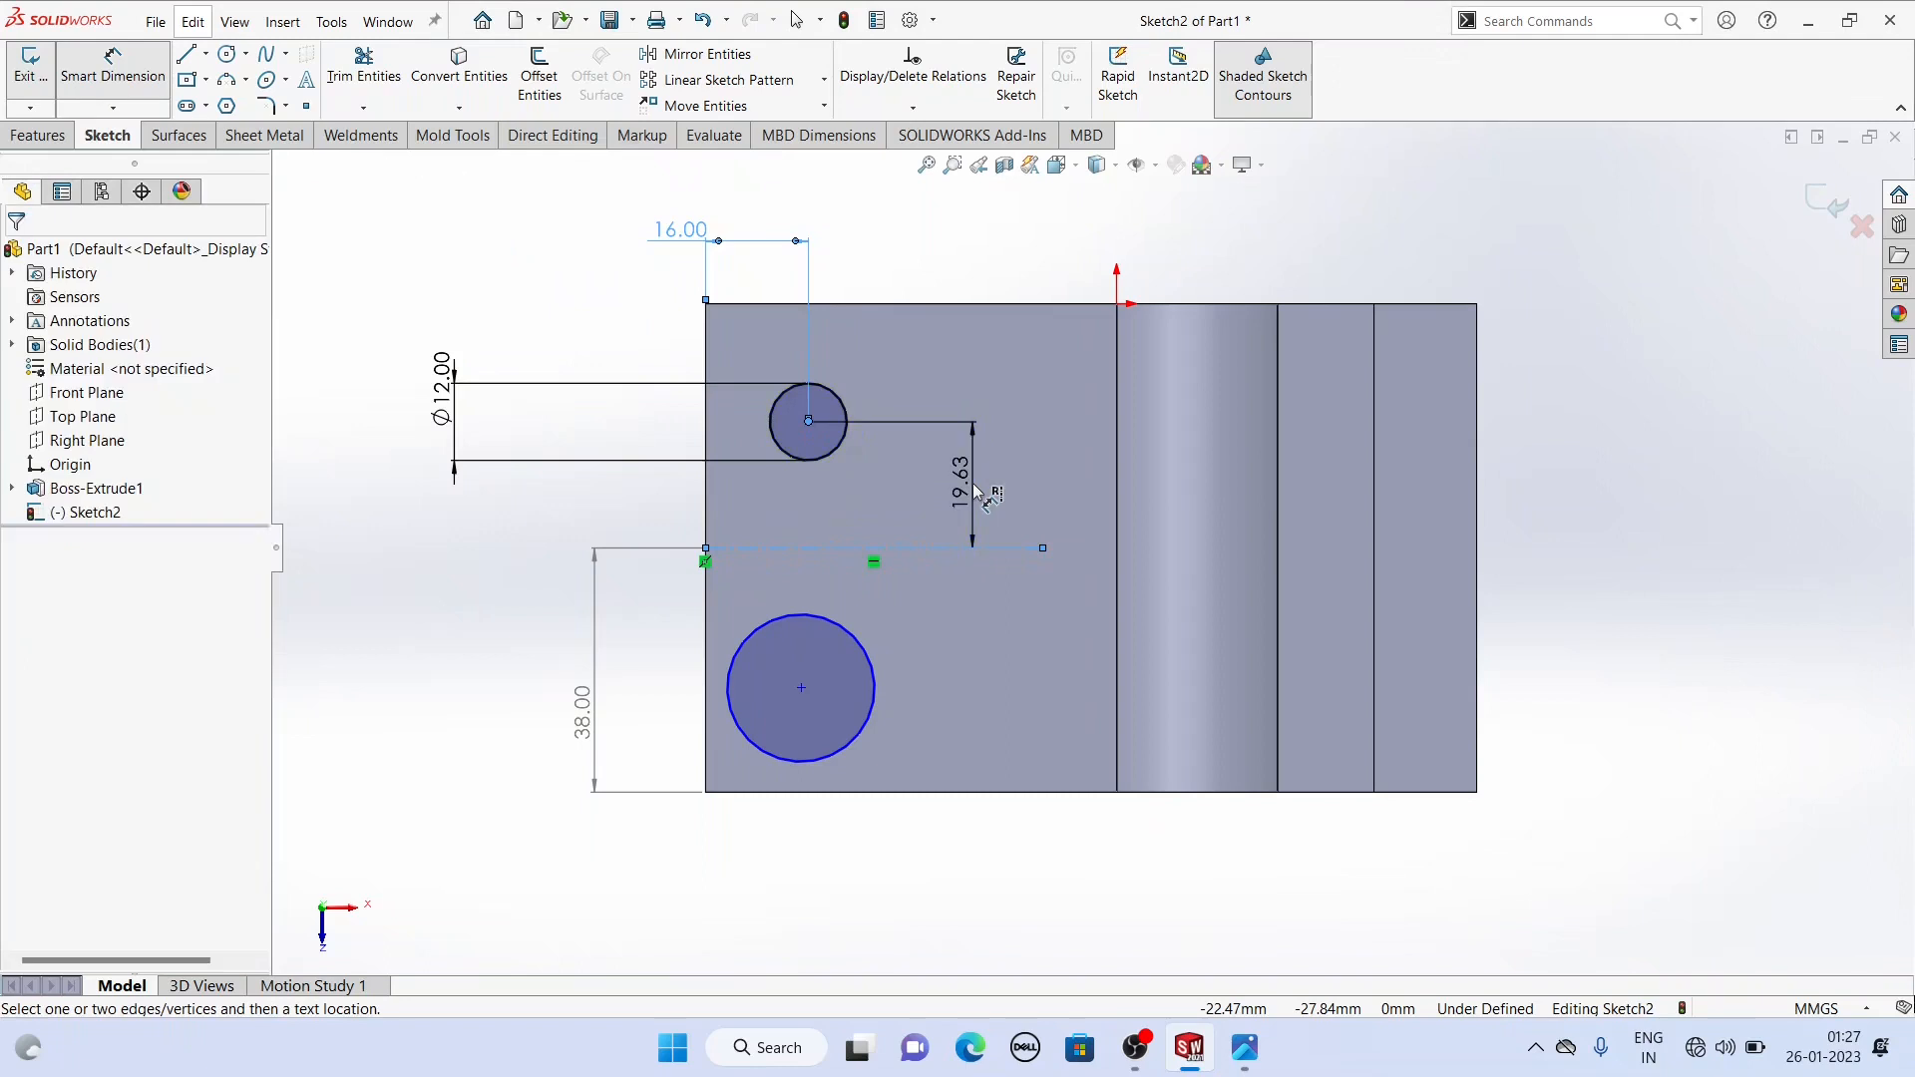
pyautogui.click(972, 484)
pyautogui.write('22')
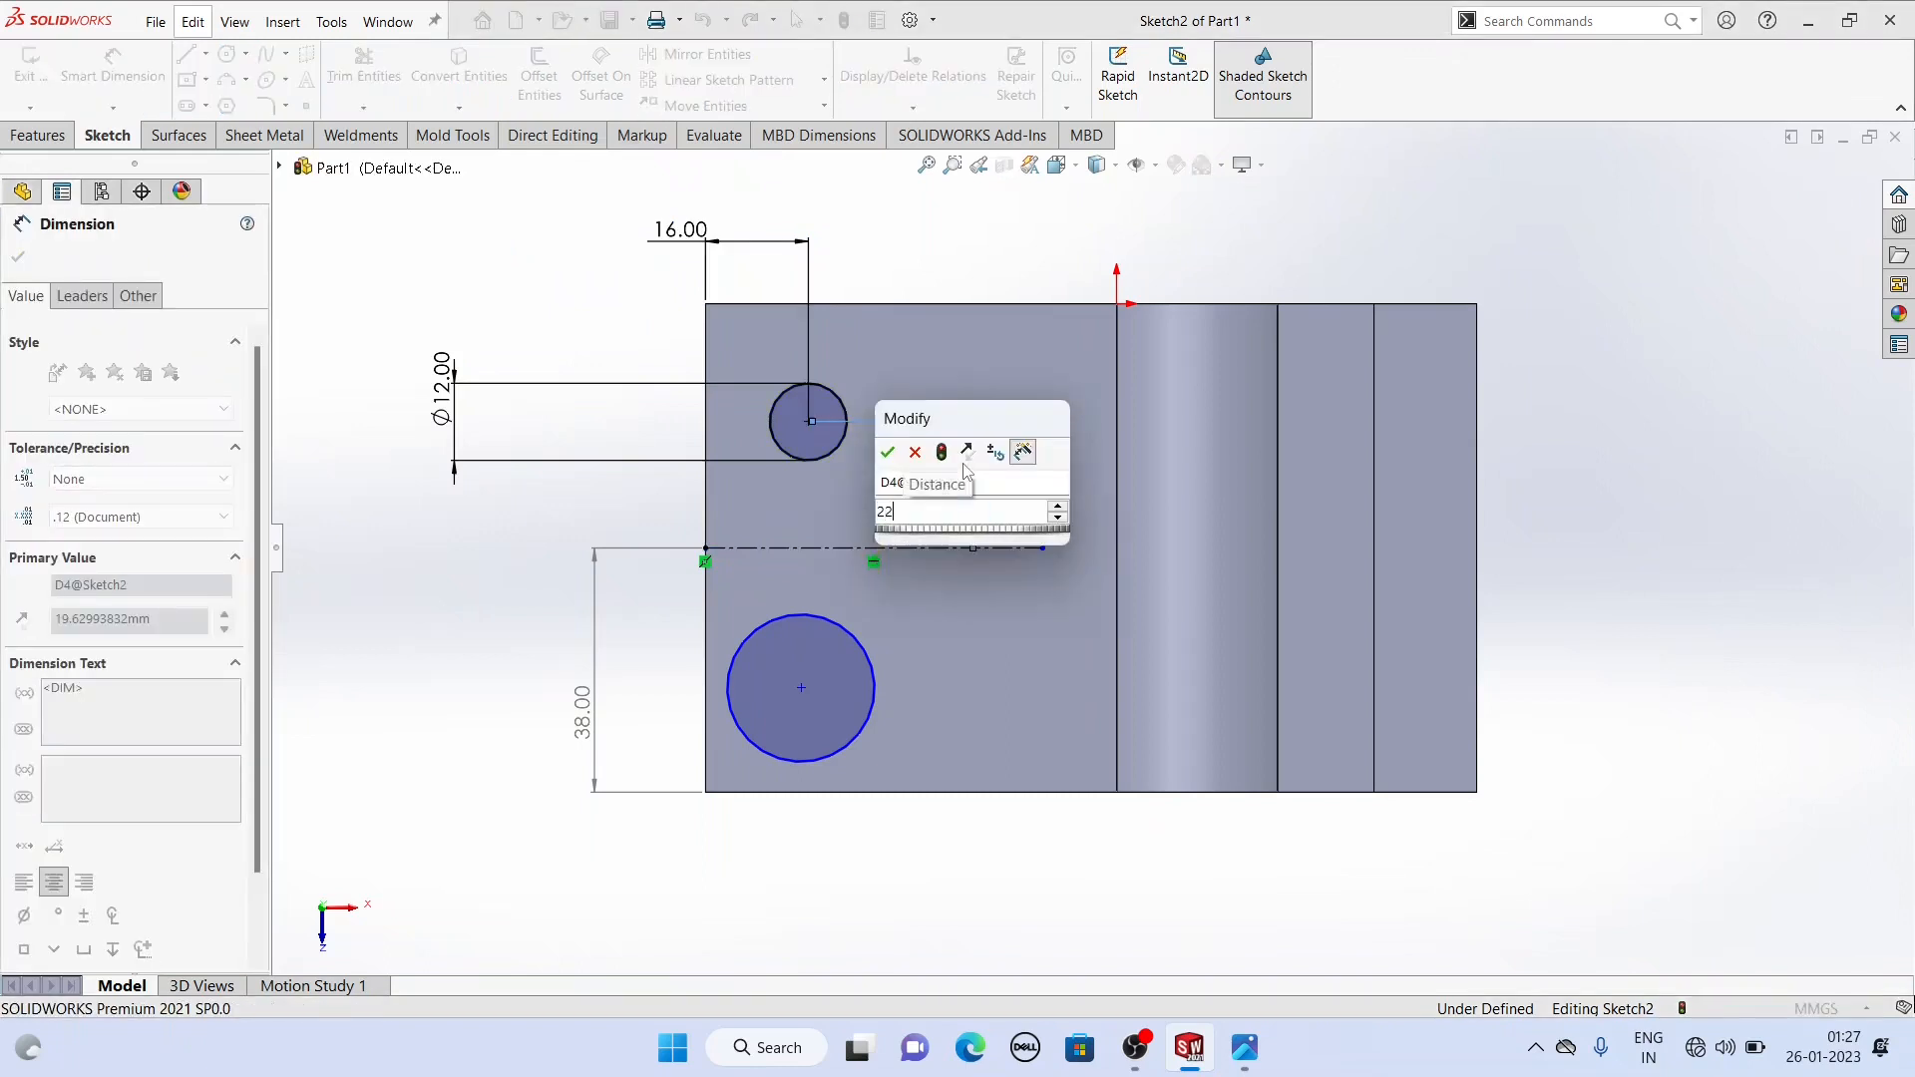
pyautogui.press('Return')
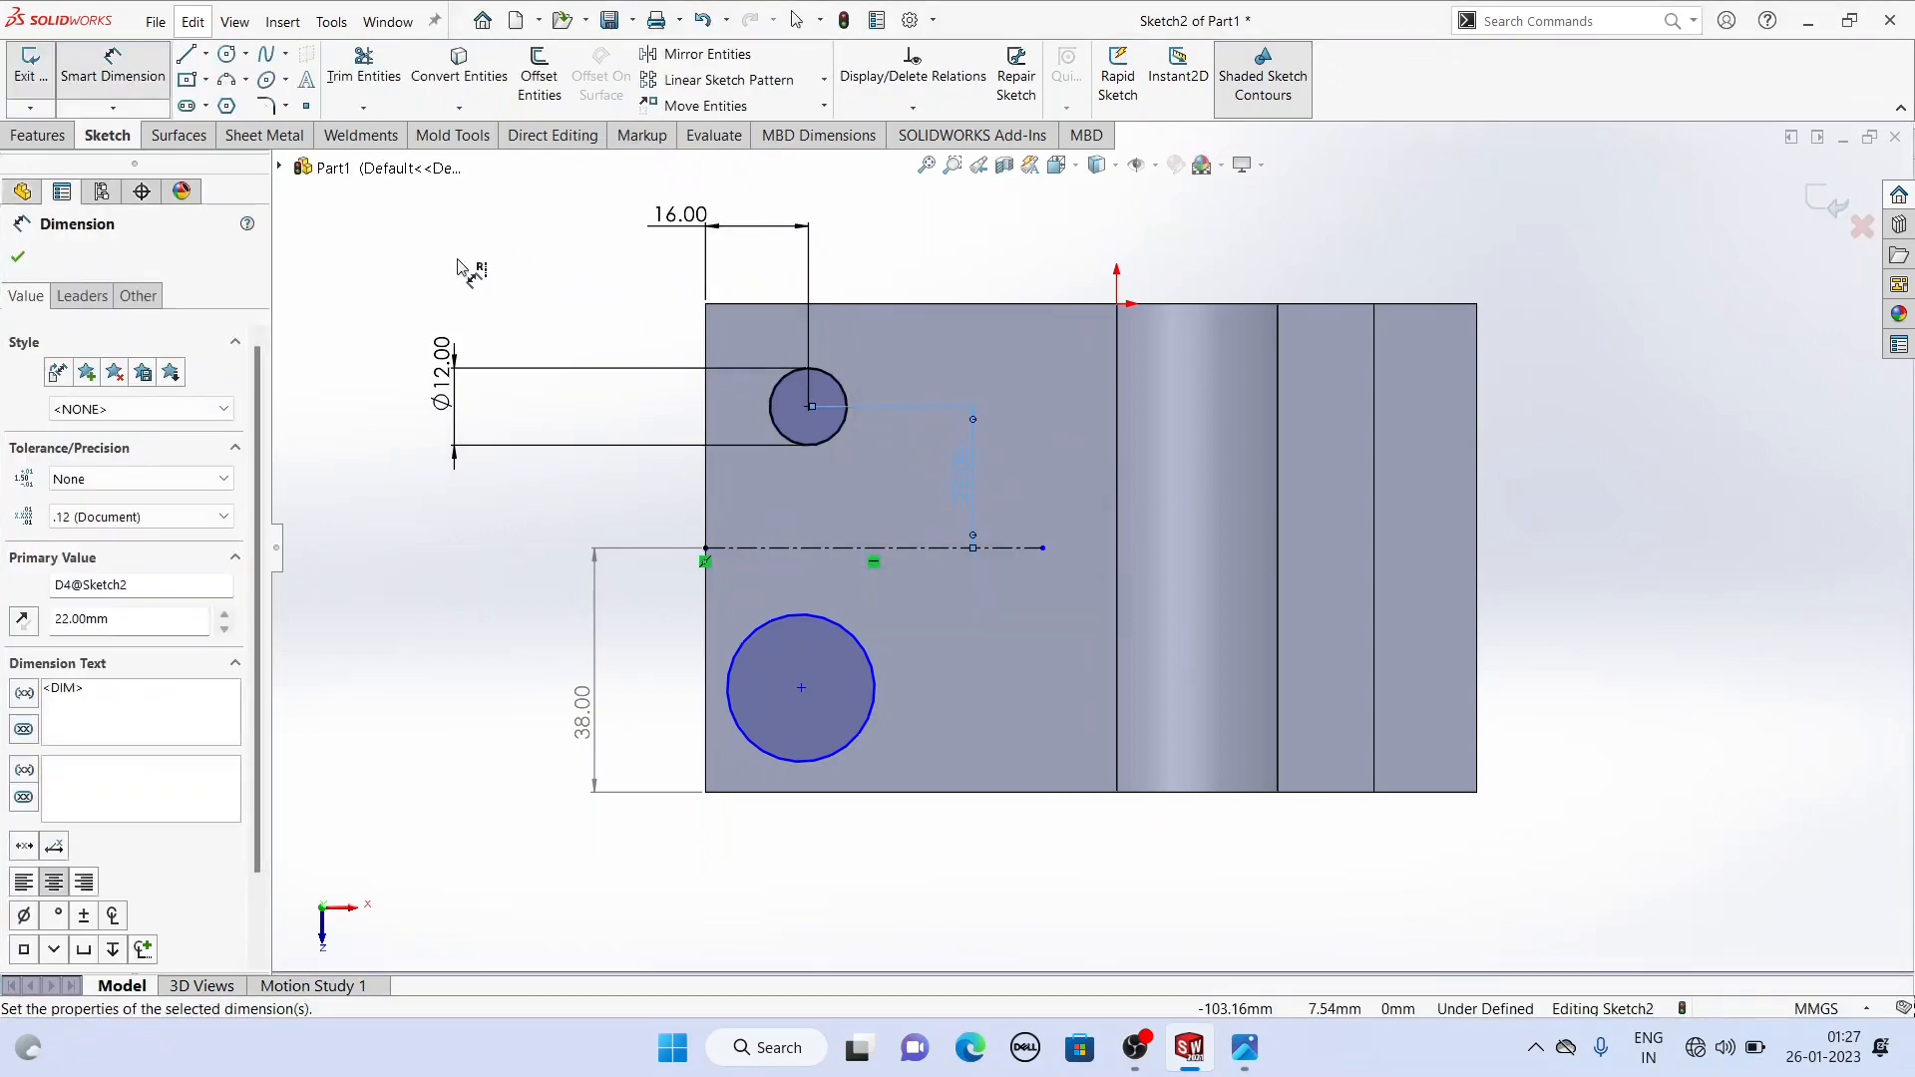
pyautogui.rightClick(455, 264)
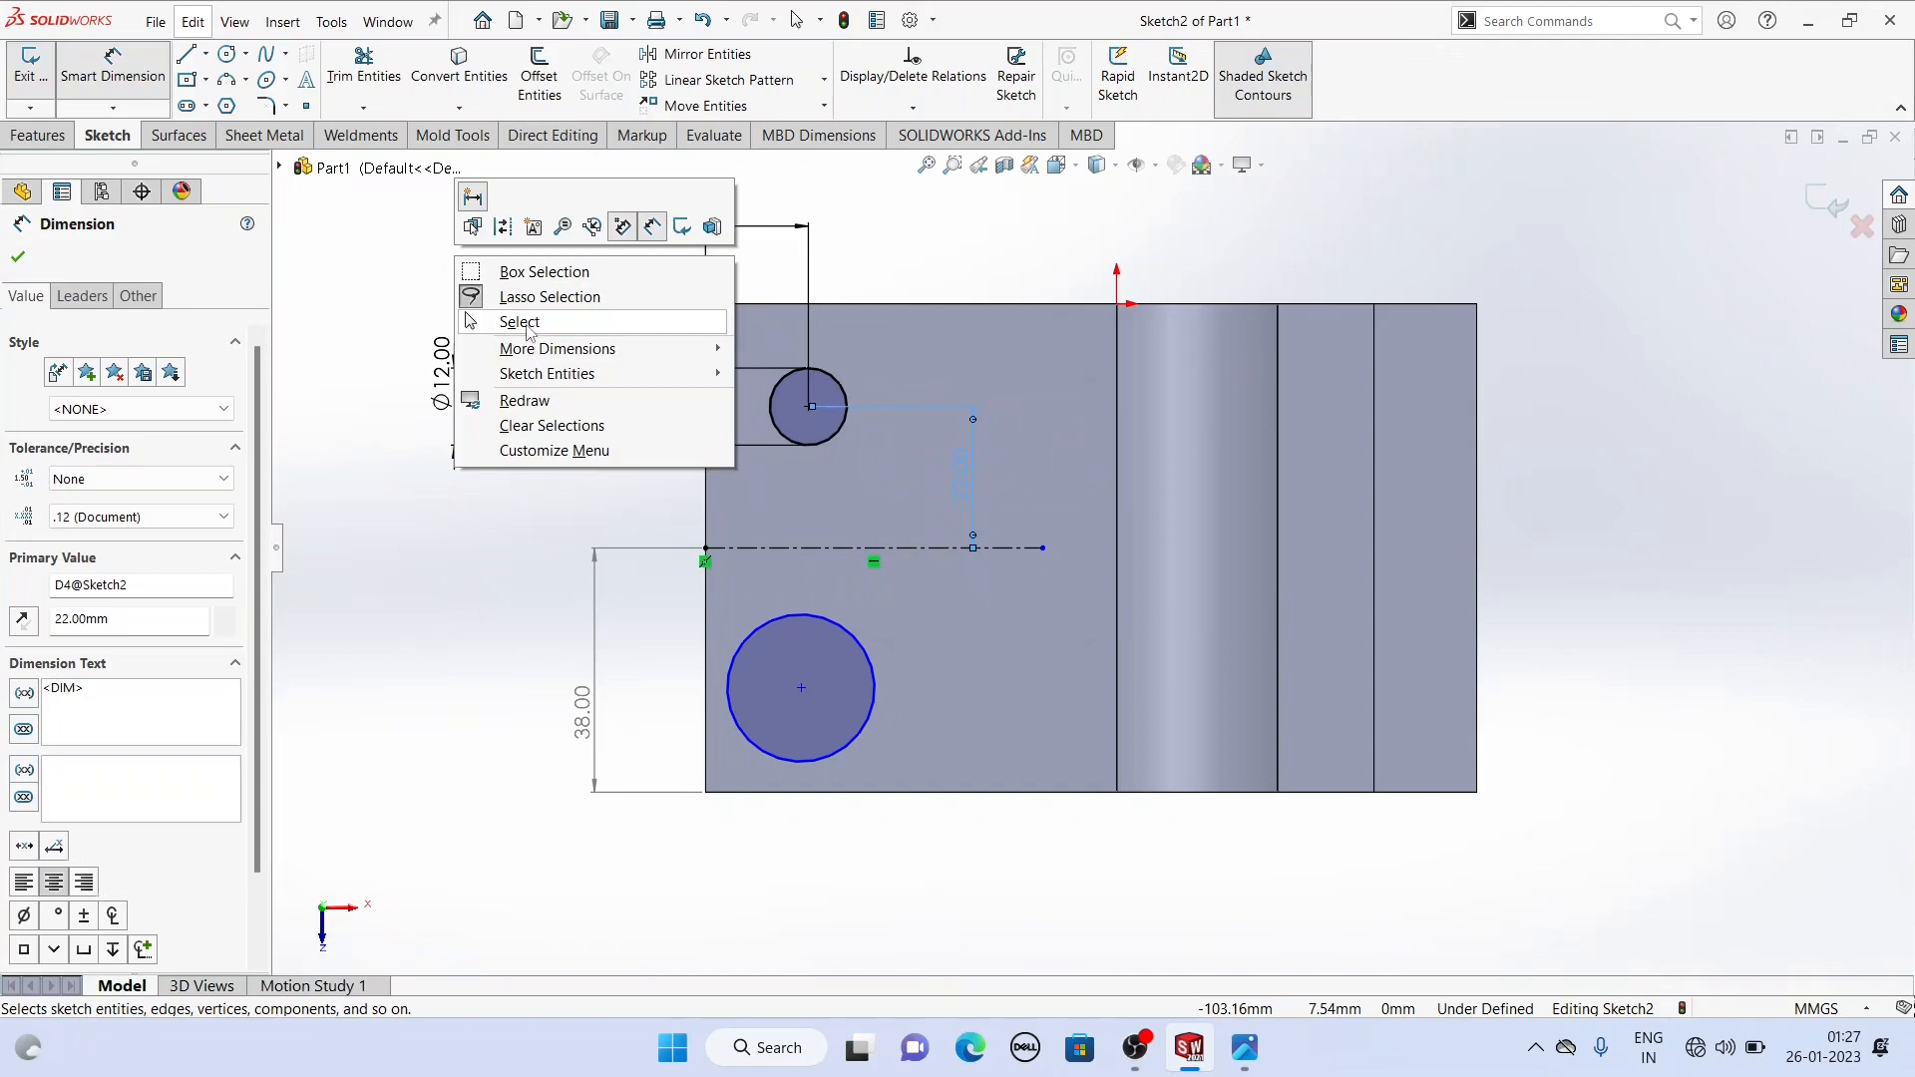
pyautogui.click(526, 329)
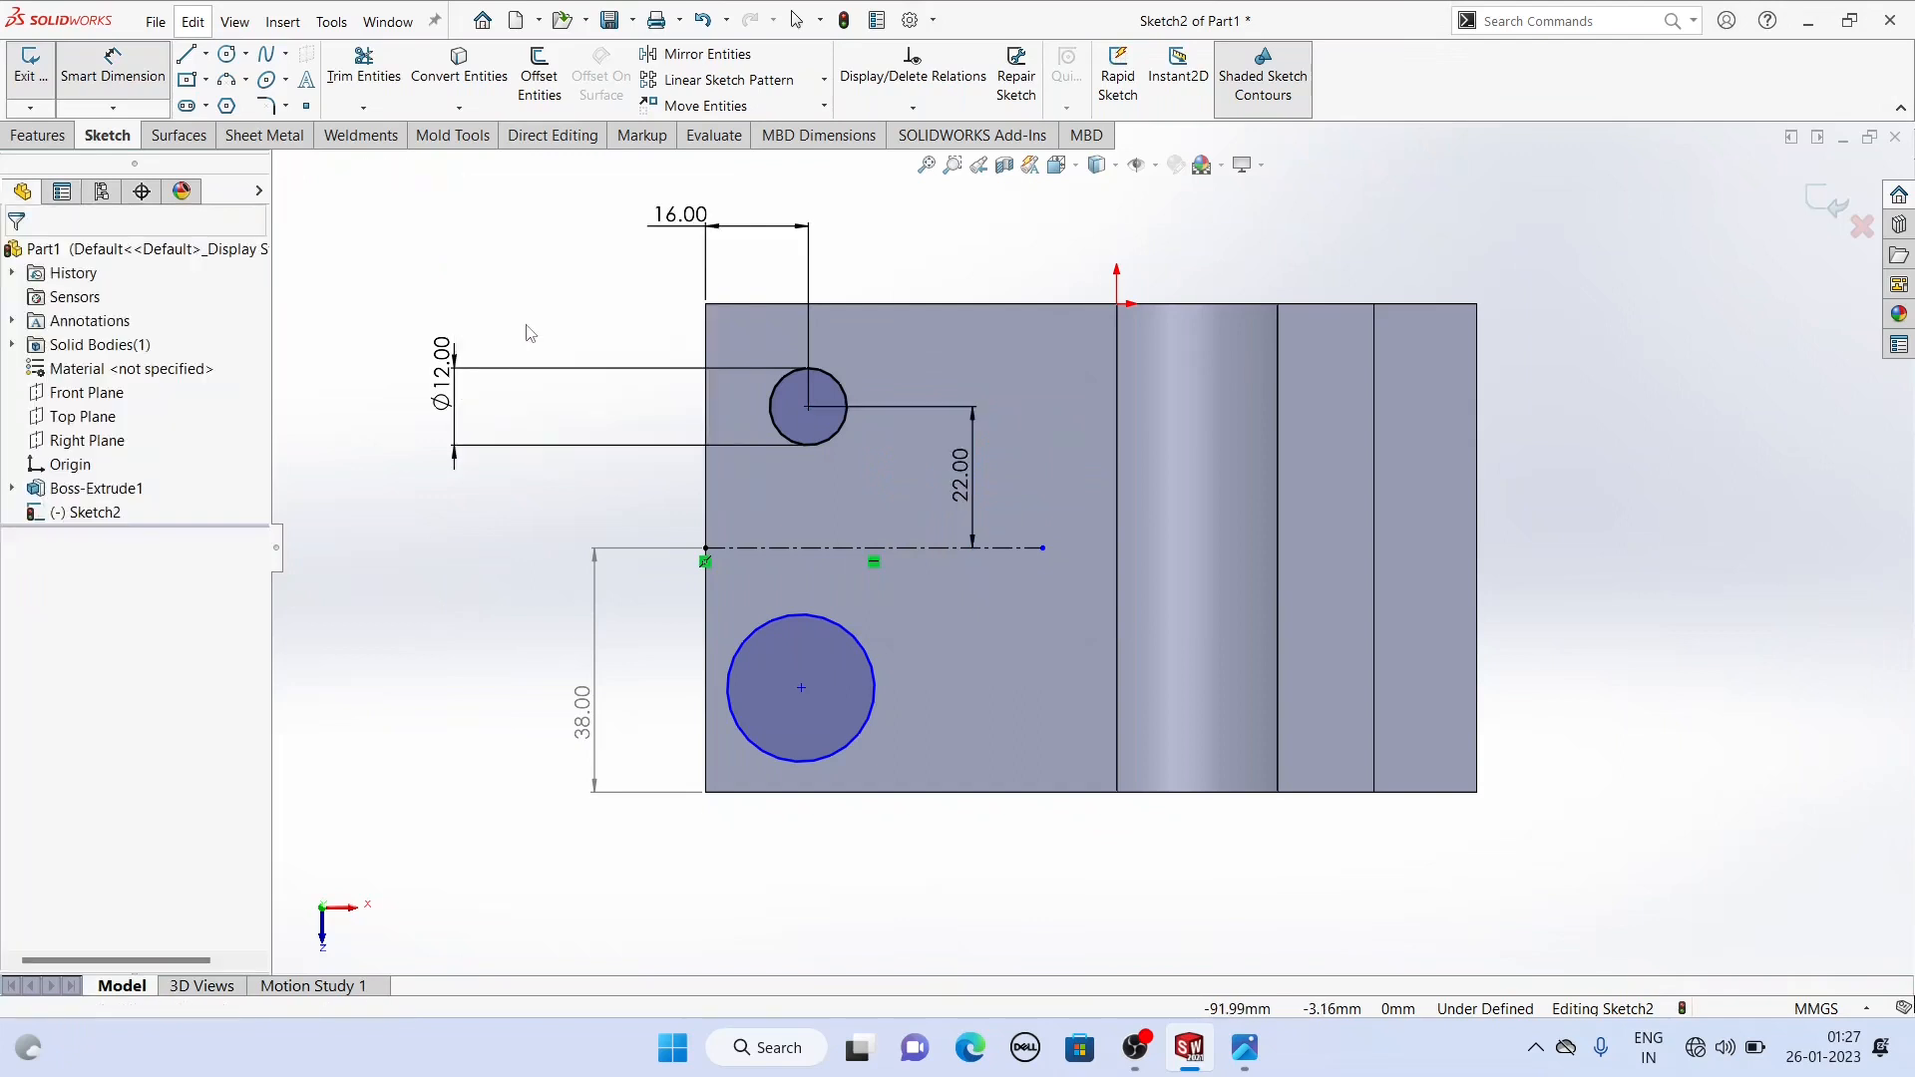
# Step: Add an Equal relation between the upper and lower circles
pyautogui.click(810, 417)
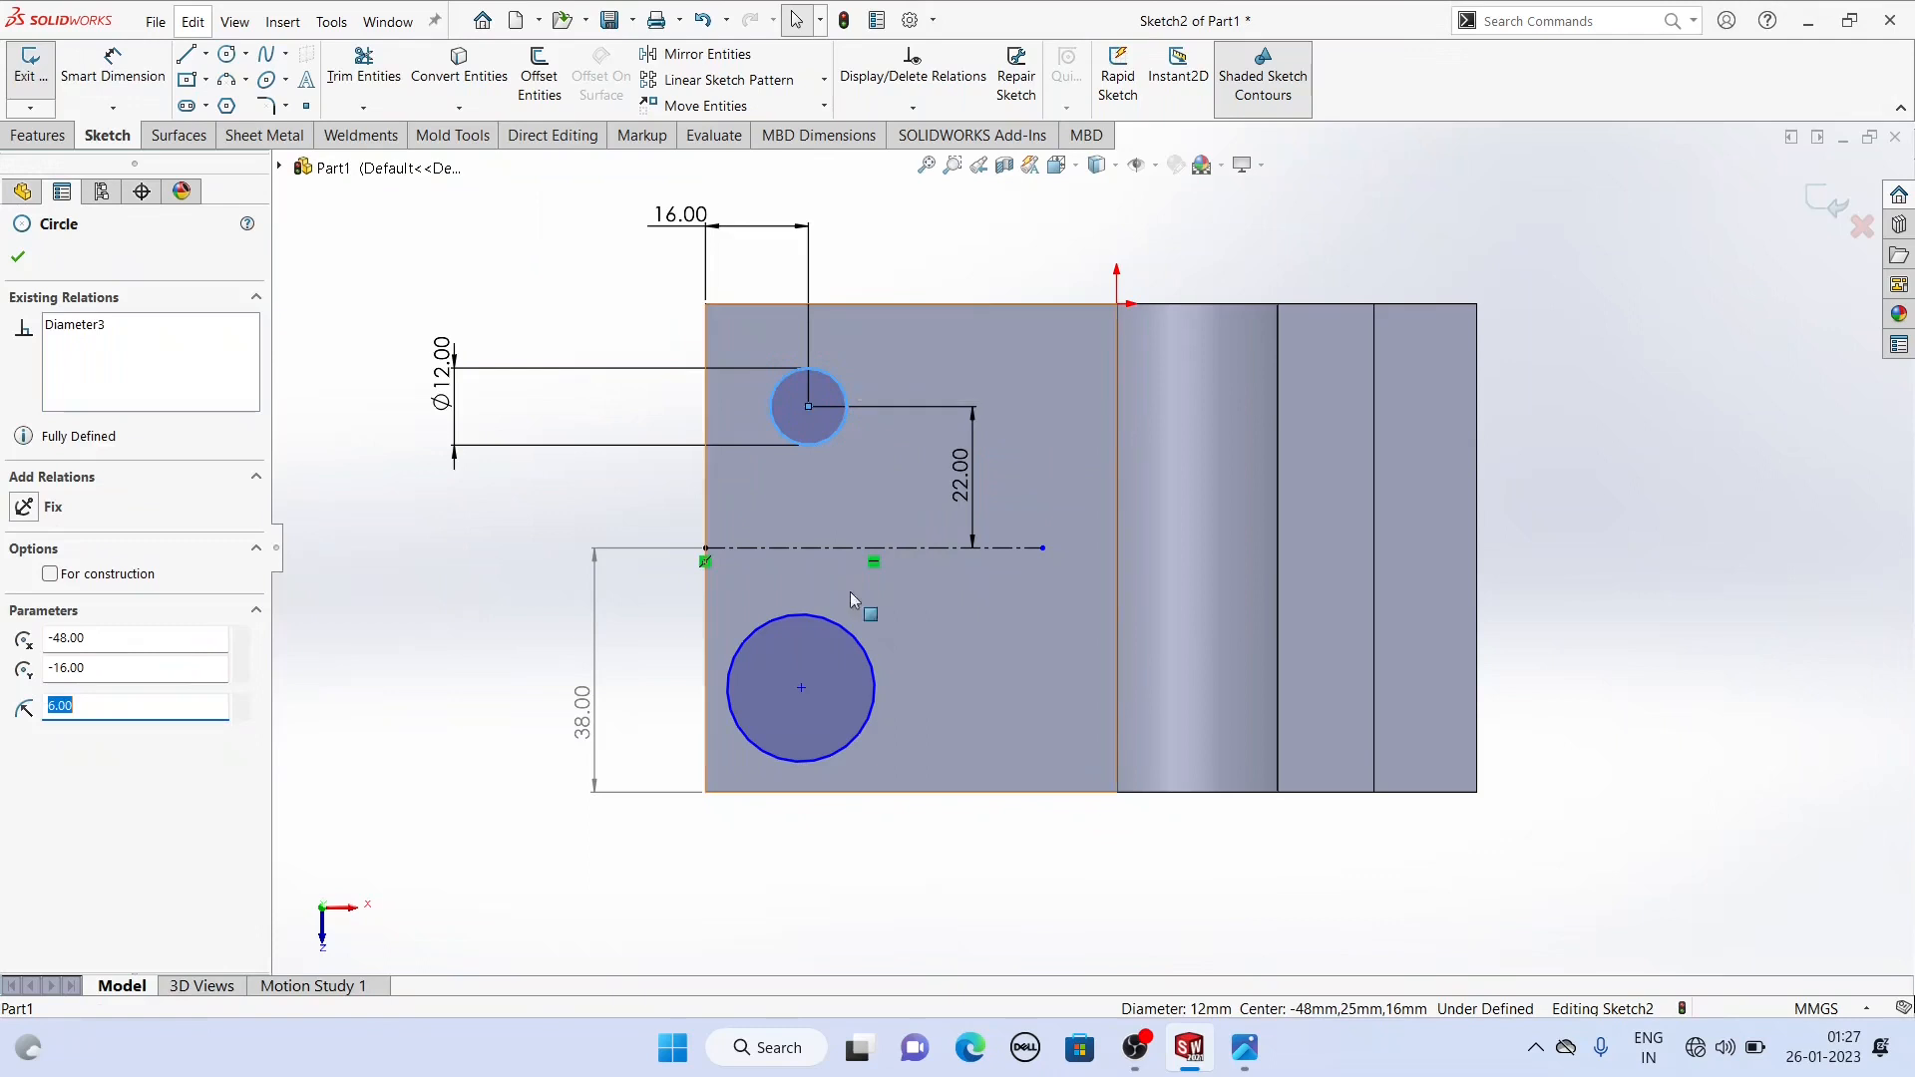
pyautogui.keyDown('ctrl'); pyautogui.click(854, 641); pyautogui.keyUp('ctrl')
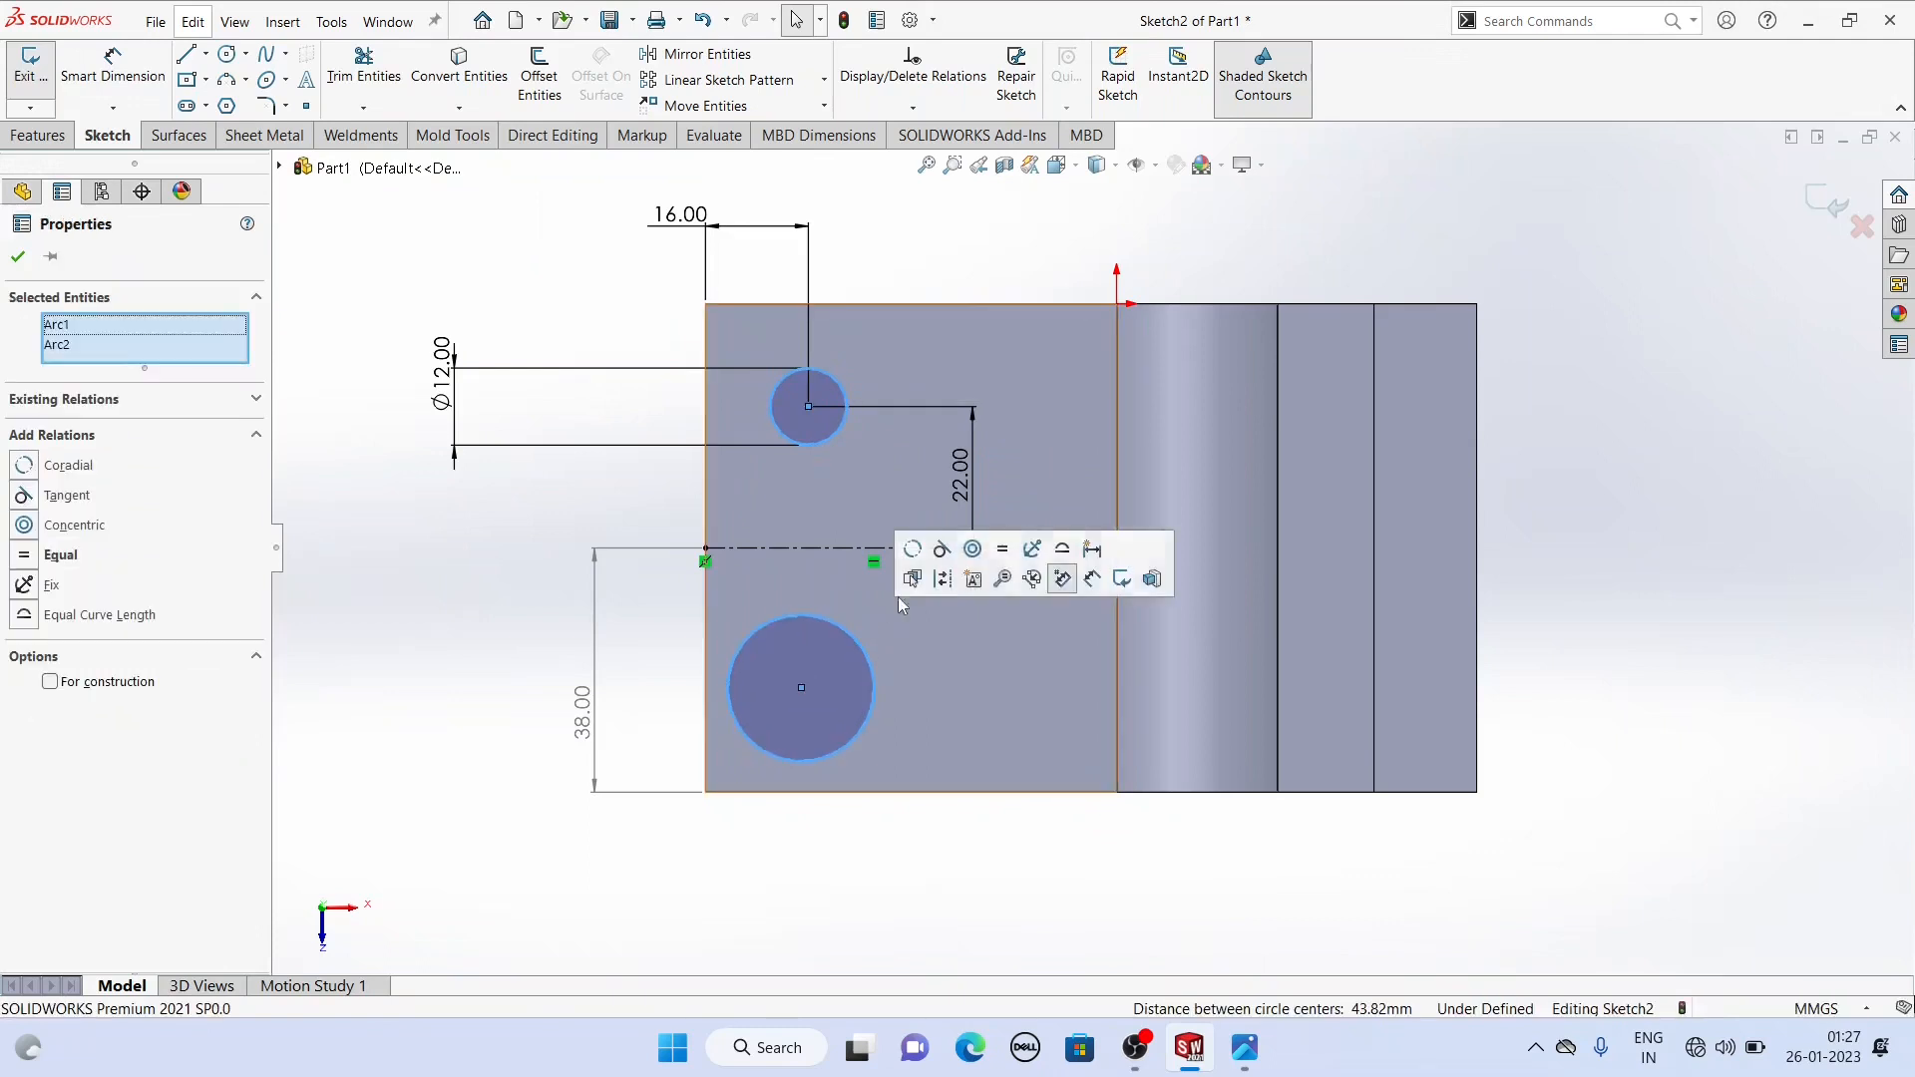
pyautogui.click(1001, 550)
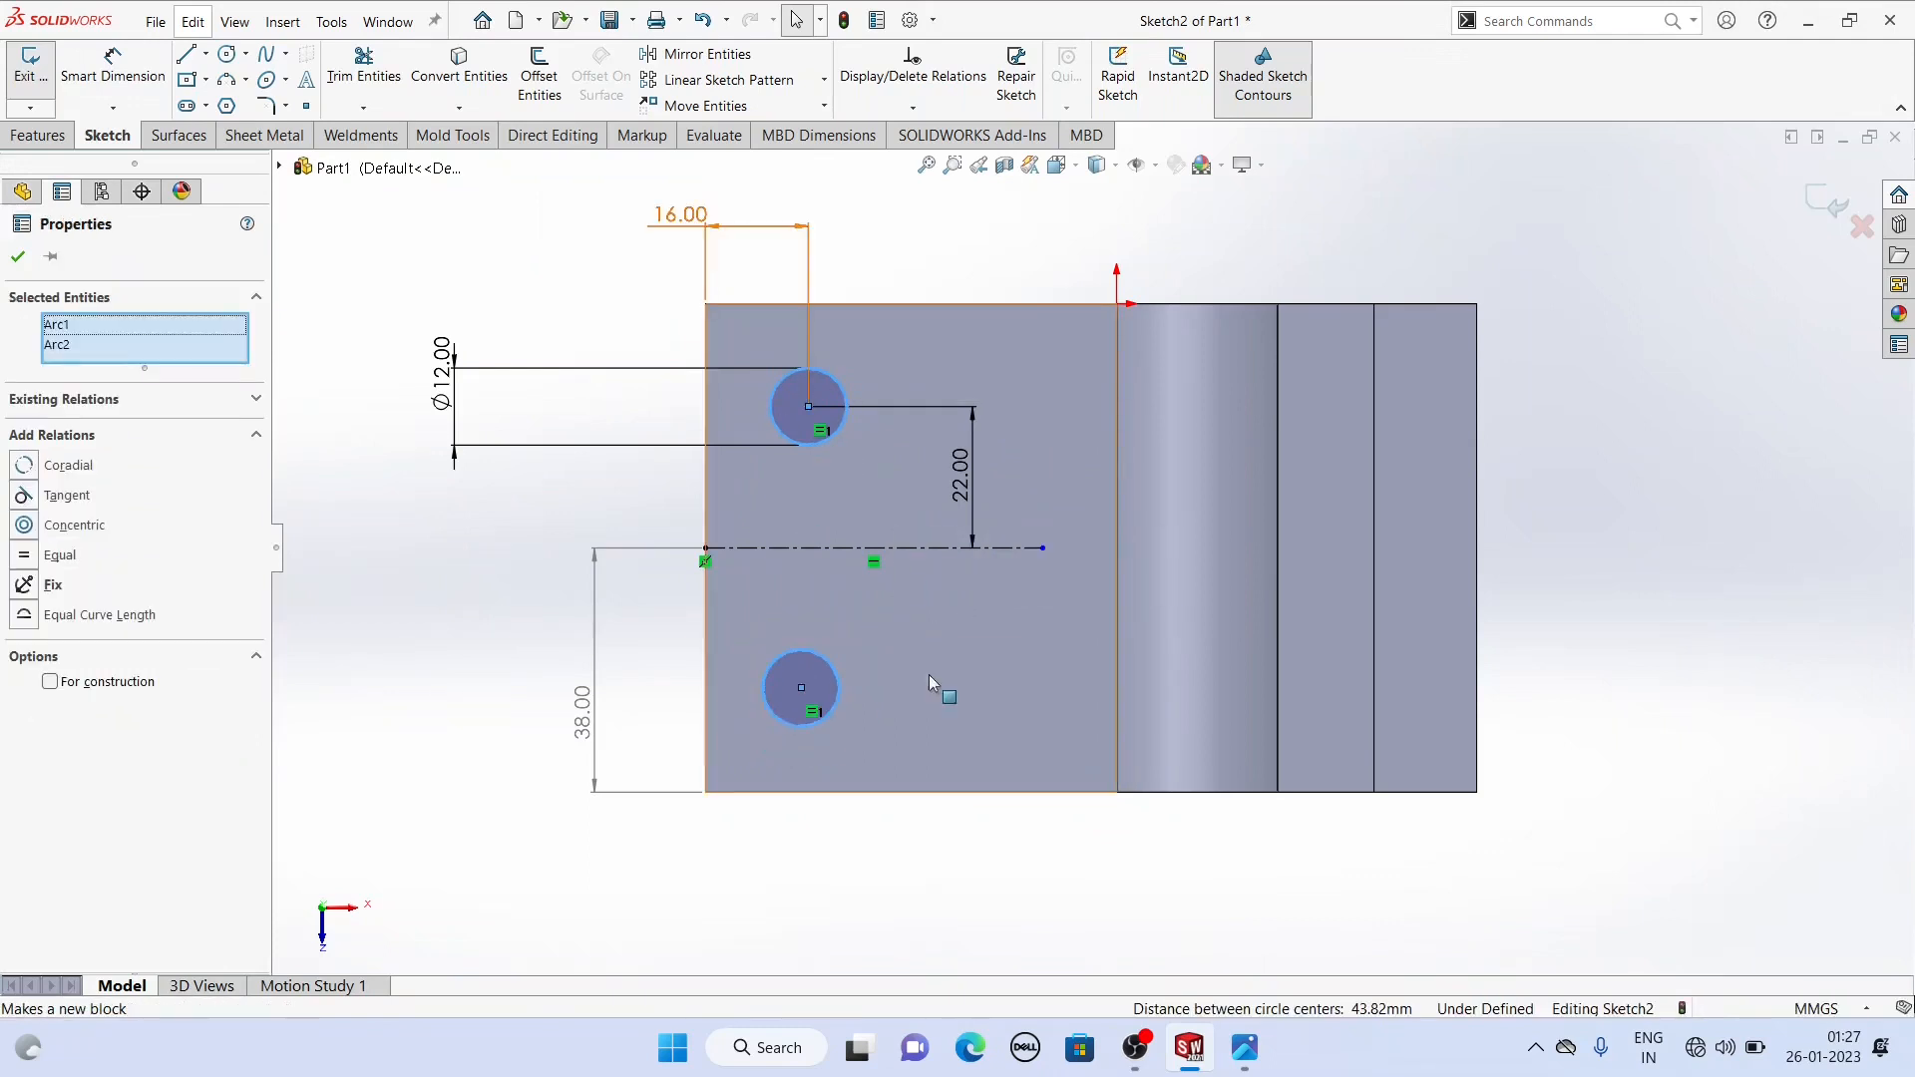
pyautogui.click(435, 540)
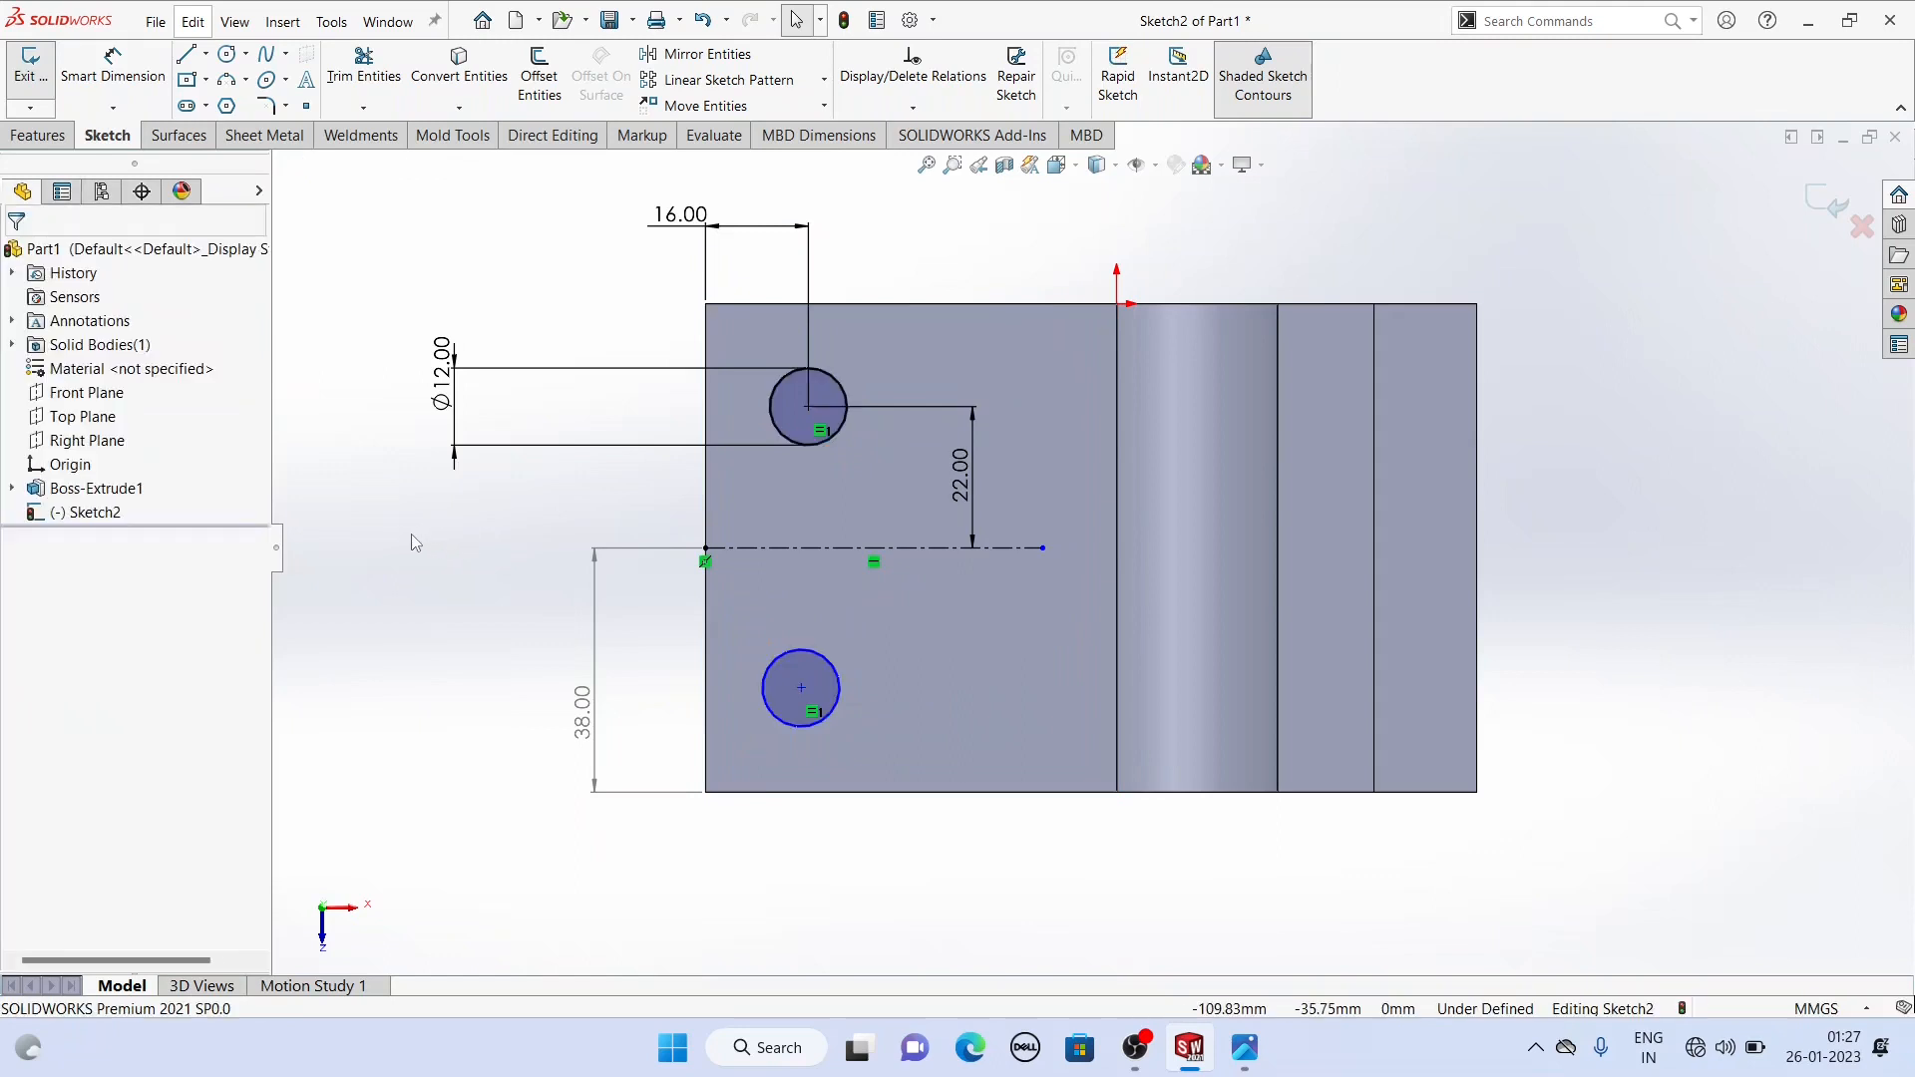
# Step: Make the centres of the two circles symmetric about the horizontal construction line
pyautogui.click(817, 547)
pyautogui.keyDown('ctrl'); pyautogui.click(802, 688); pyautogui.keyUp('ctrl')
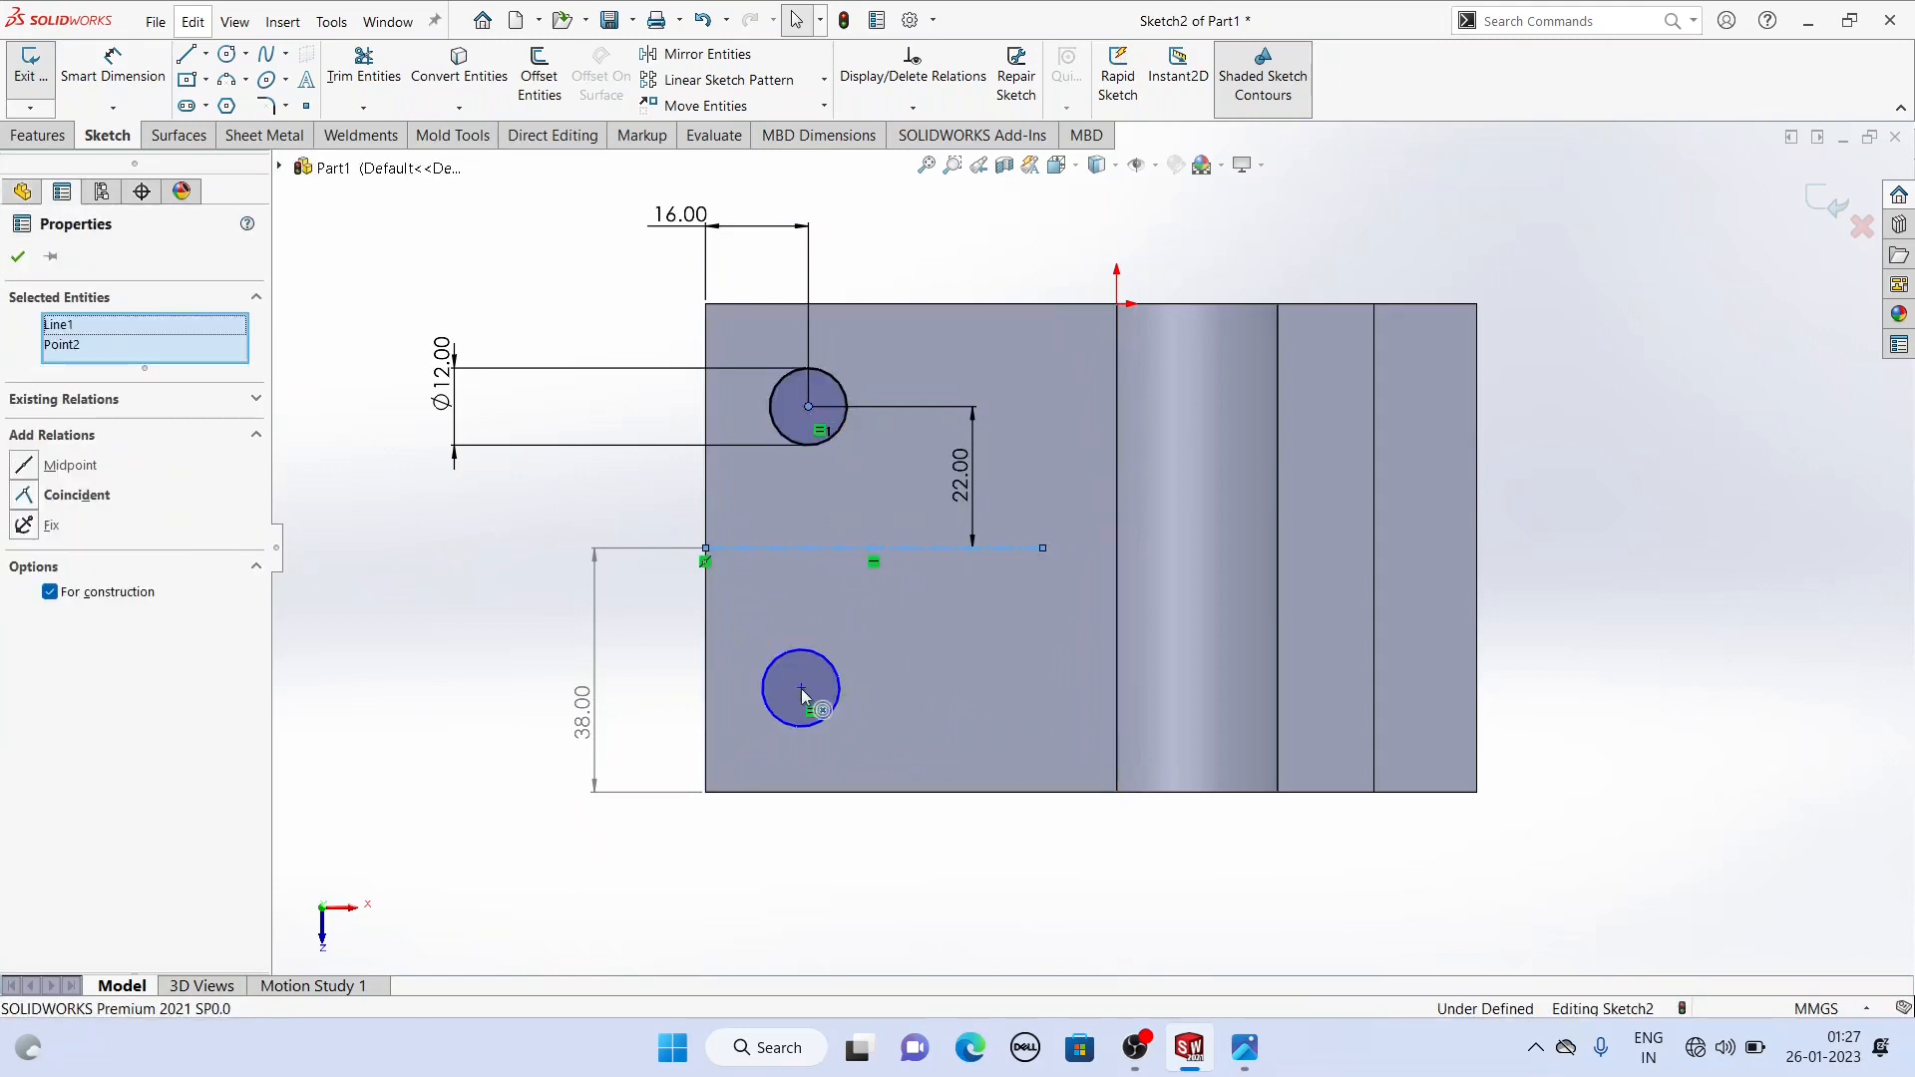
pyautogui.keyDown('ctrl'); pyautogui.click(793, 710); pyautogui.keyUp('ctrl')
pyautogui.click(24, 489)
pyautogui.click(20, 262)
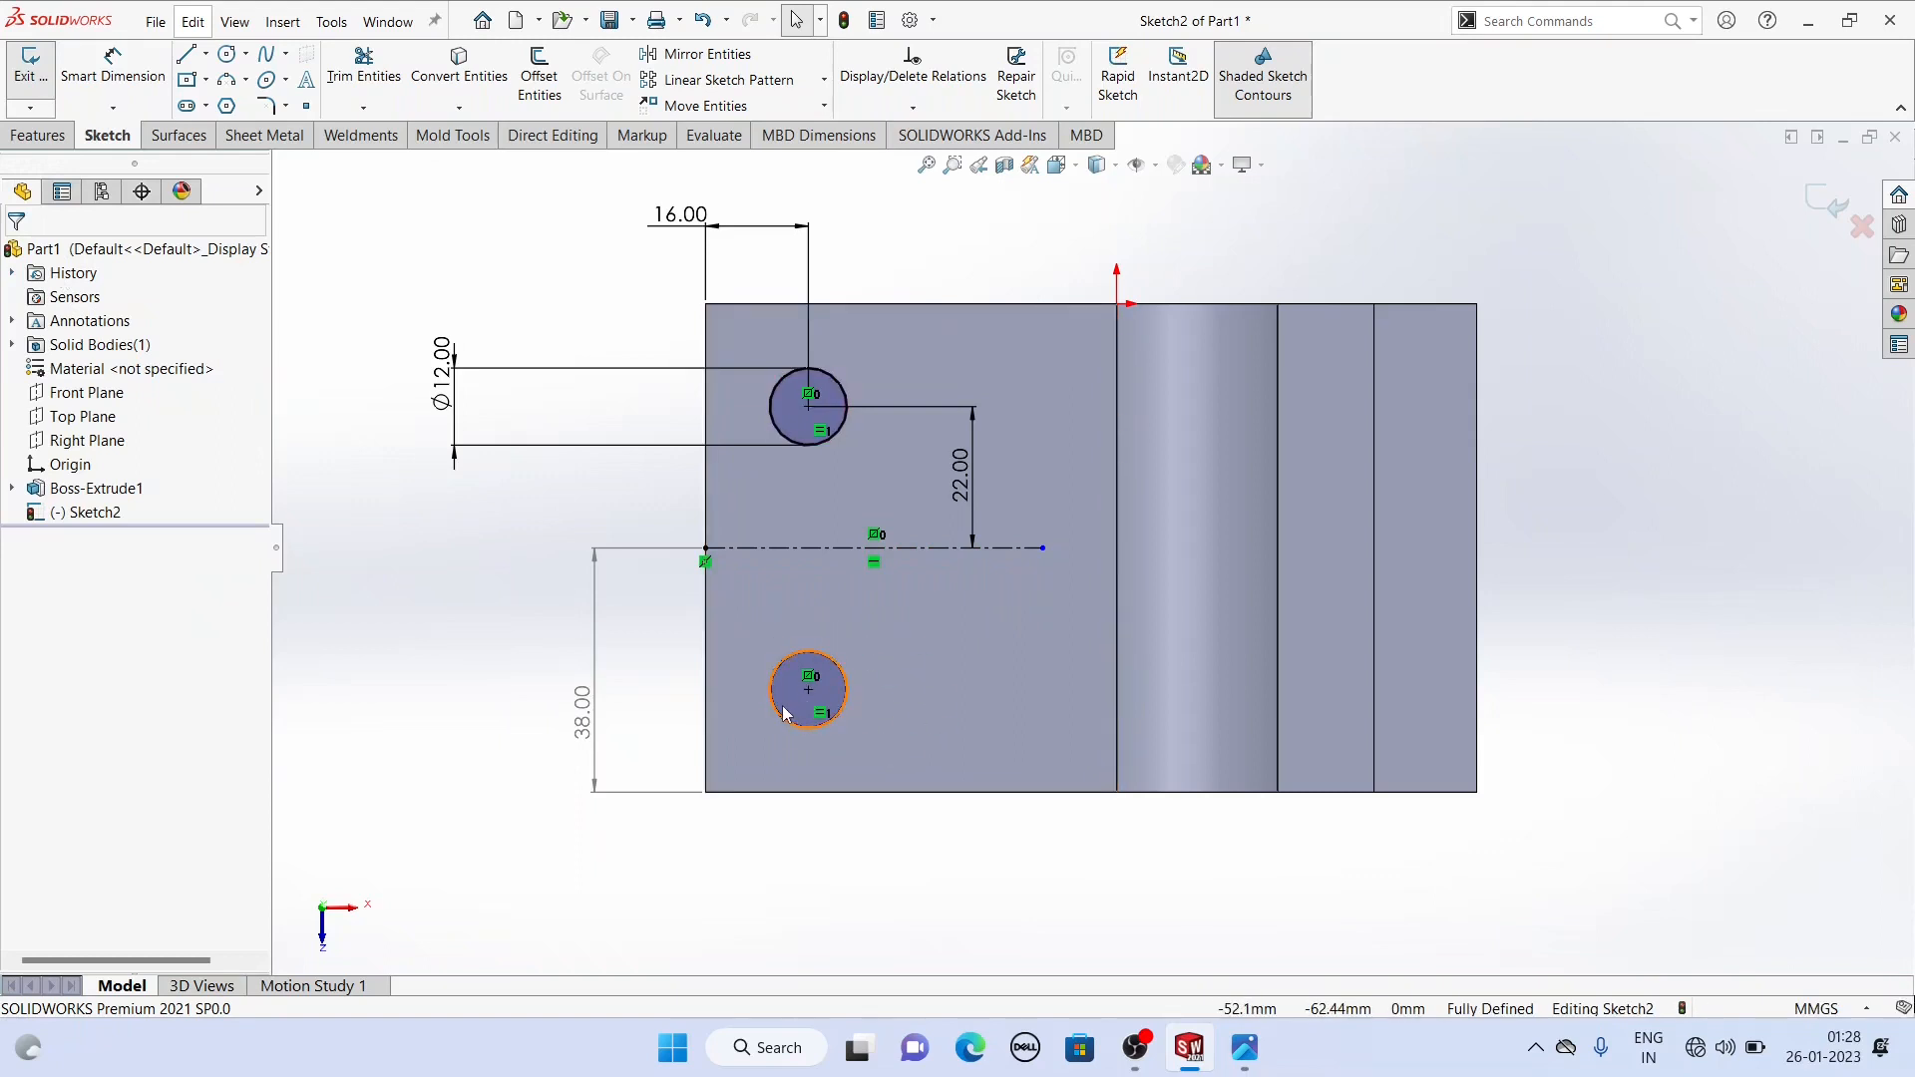
pyautogui.moveTo(961, 528); pyautogui.dragTo(877, 351, button='middle')
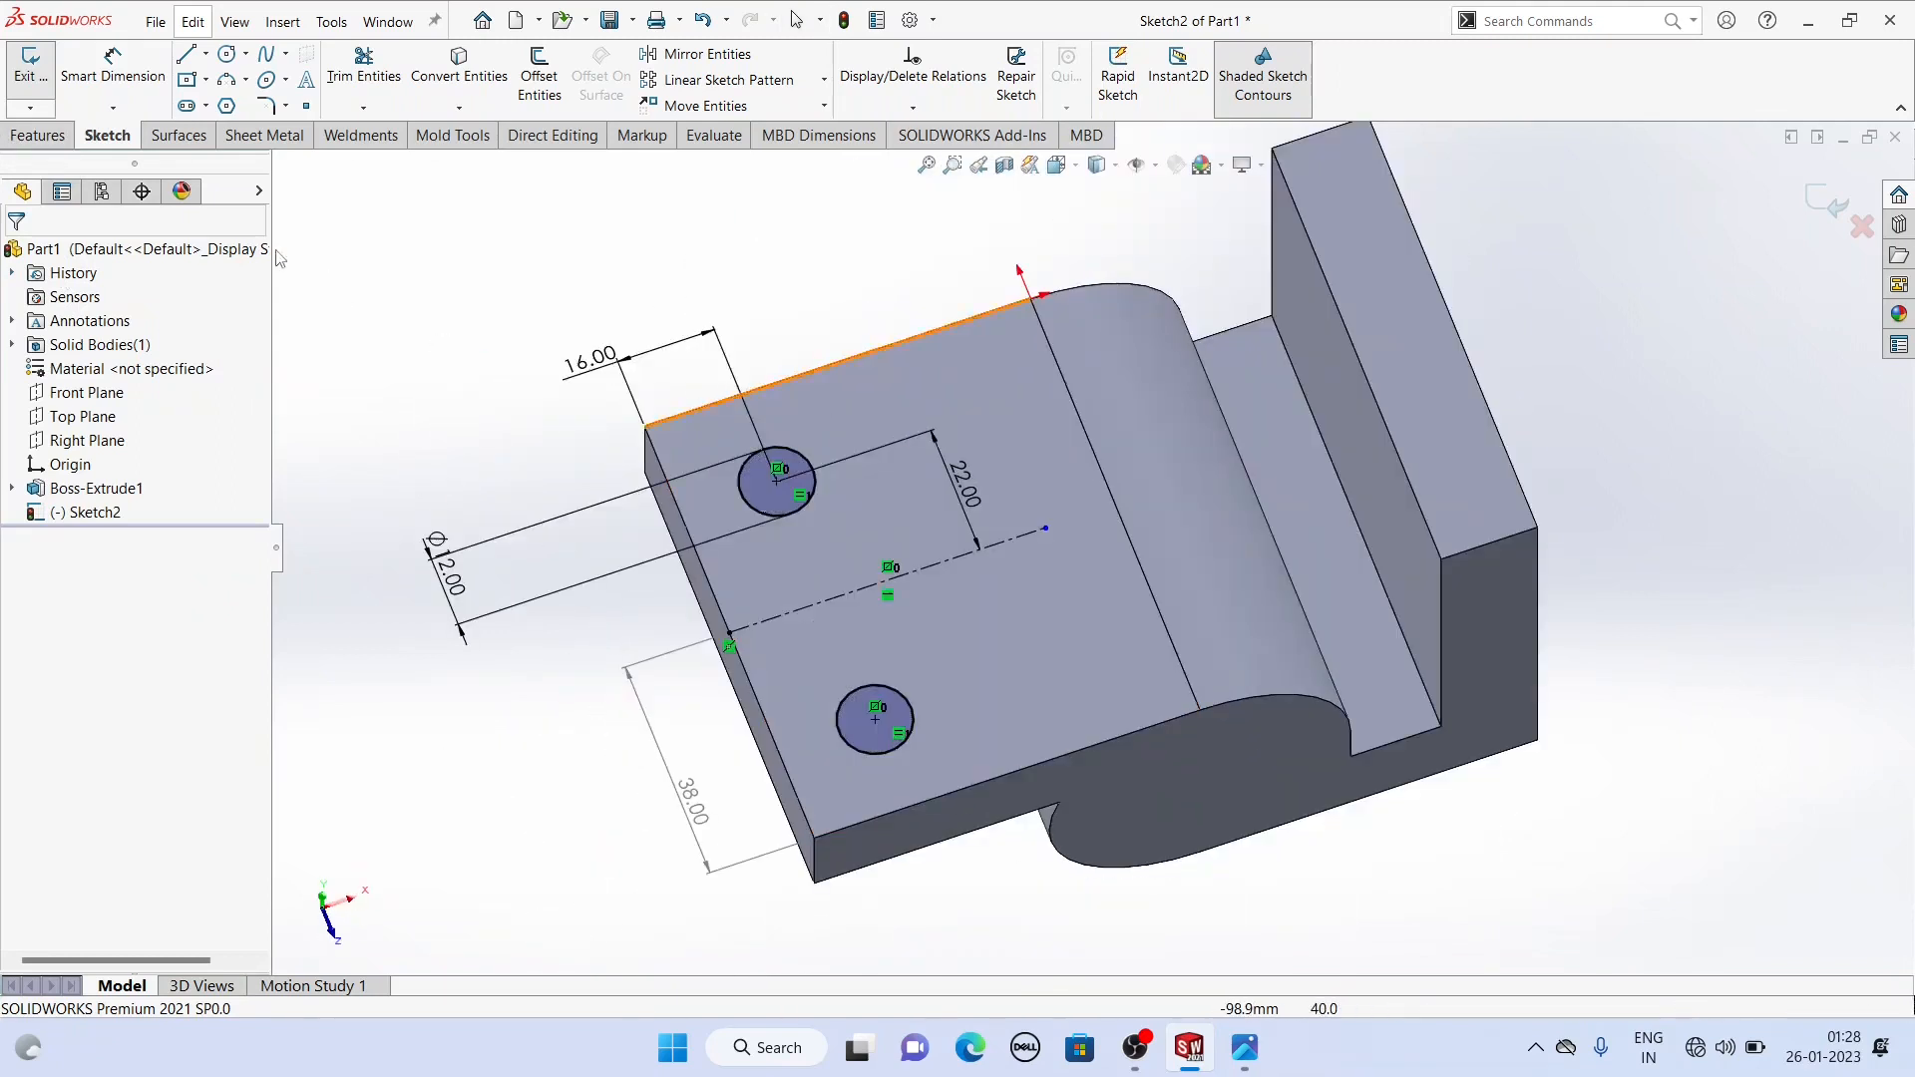
# Step: Cut the two circles through the horizontal arm with a blind 76 mm Extruded Cut
pyautogui.click(38, 137)
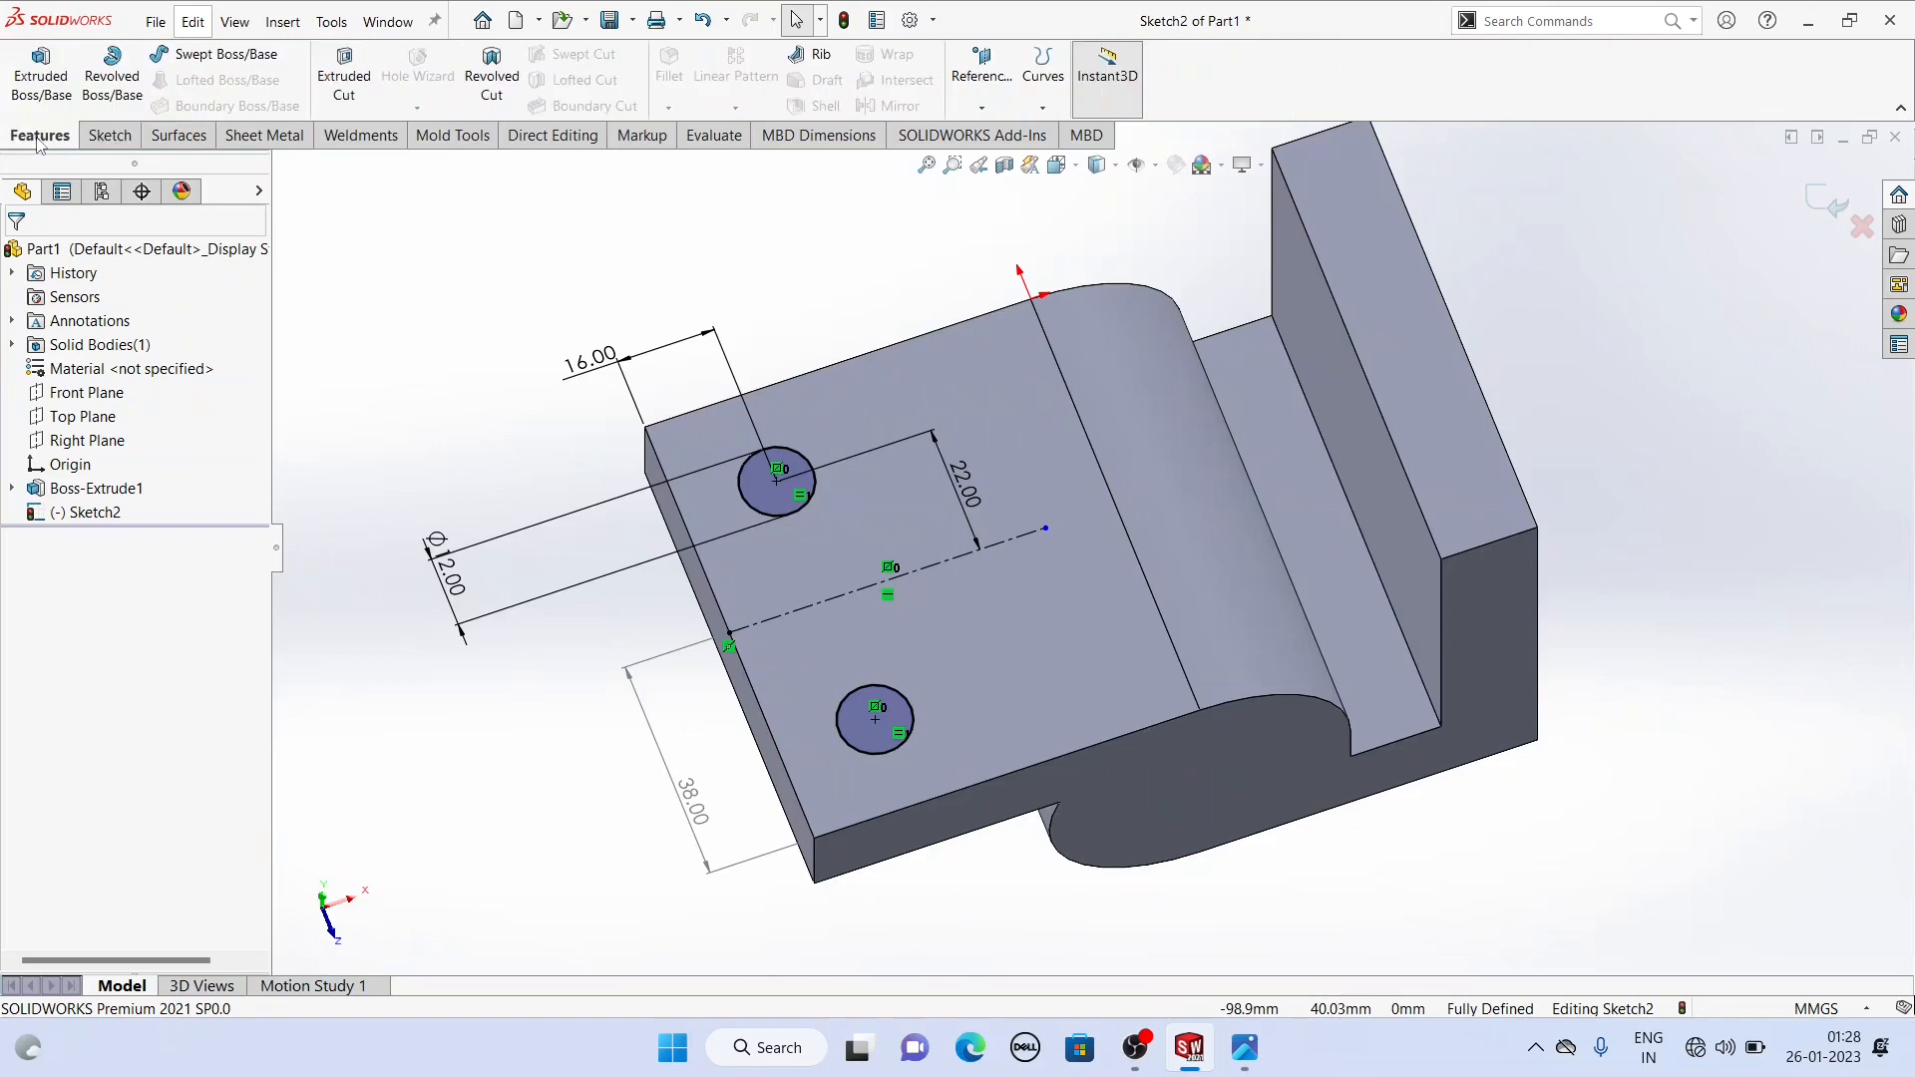
pyautogui.click(354, 94)
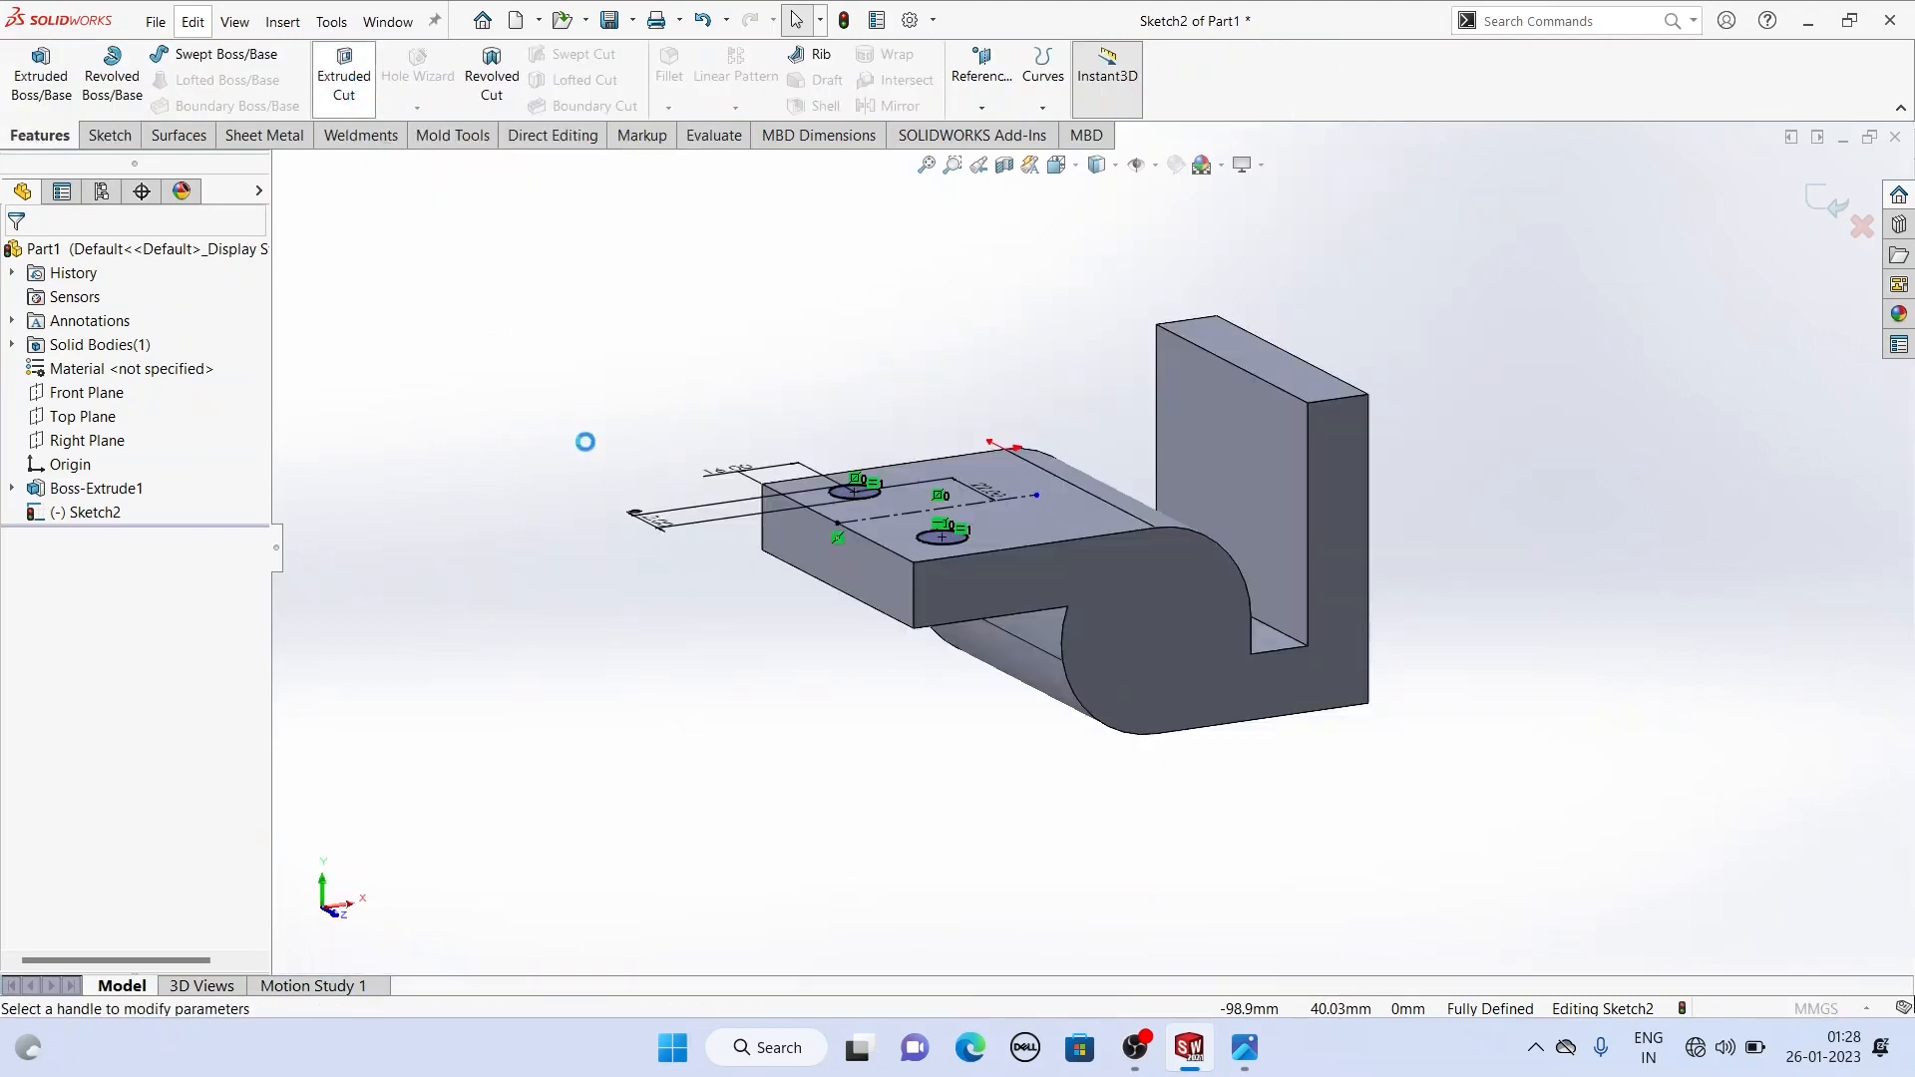
pyautogui.moveTo(662, 376); pyautogui.dragTo(733, 312, button='middle')
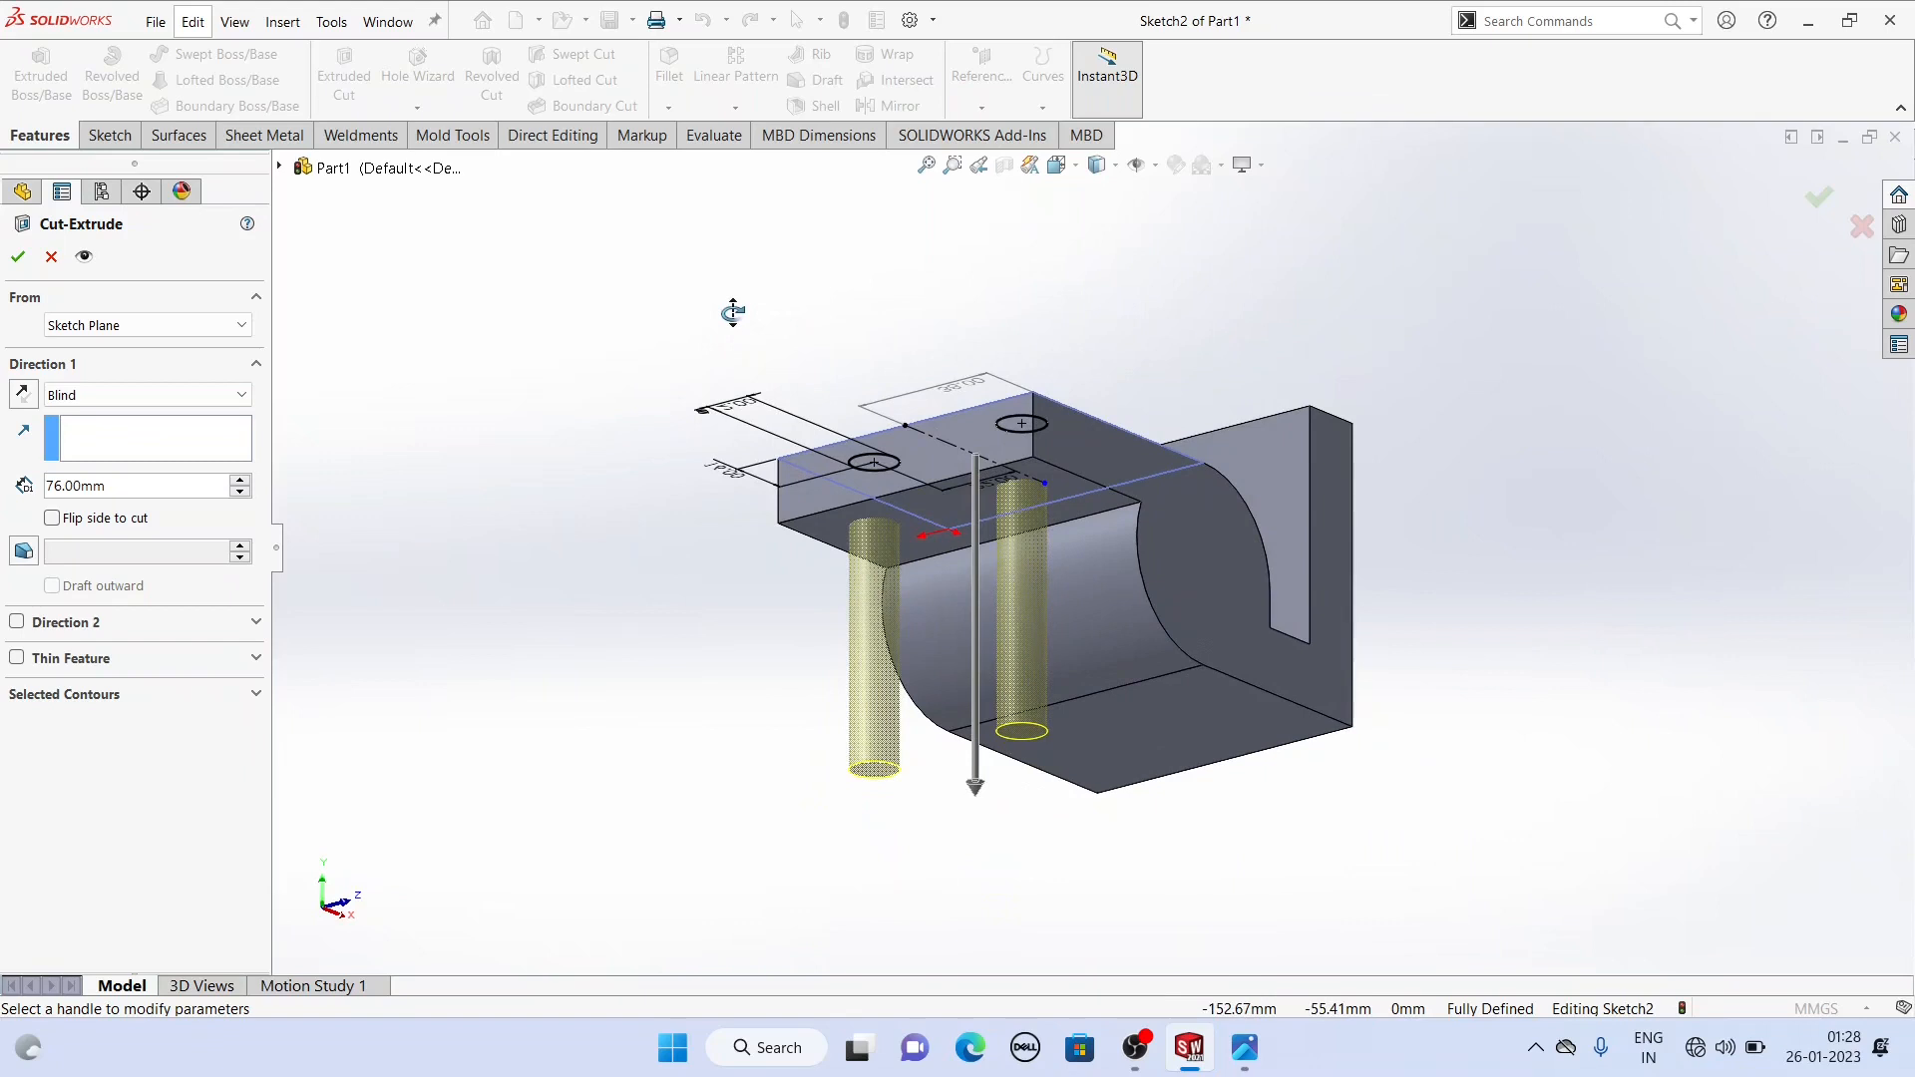
pyautogui.moveTo(805, 508); pyautogui.dragTo(696, 626, button='middle')
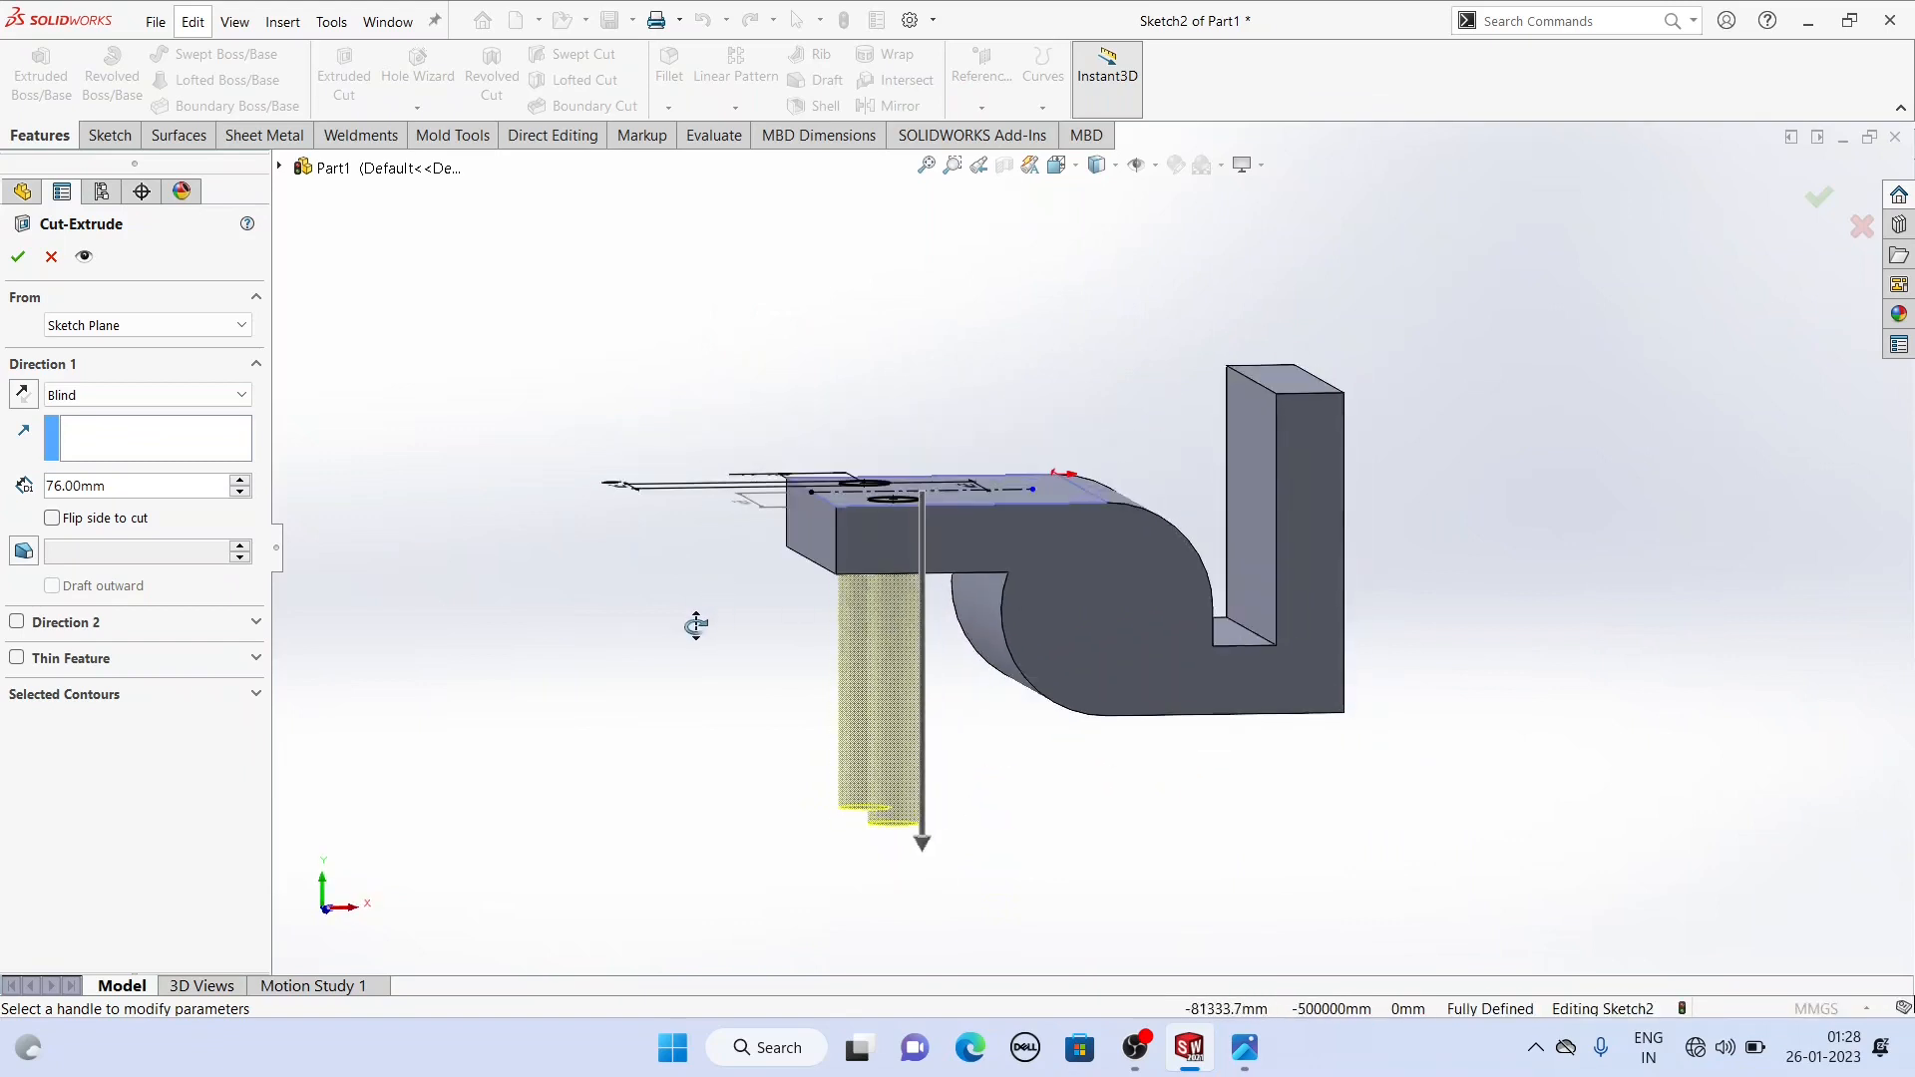
pyautogui.click(20, 258)
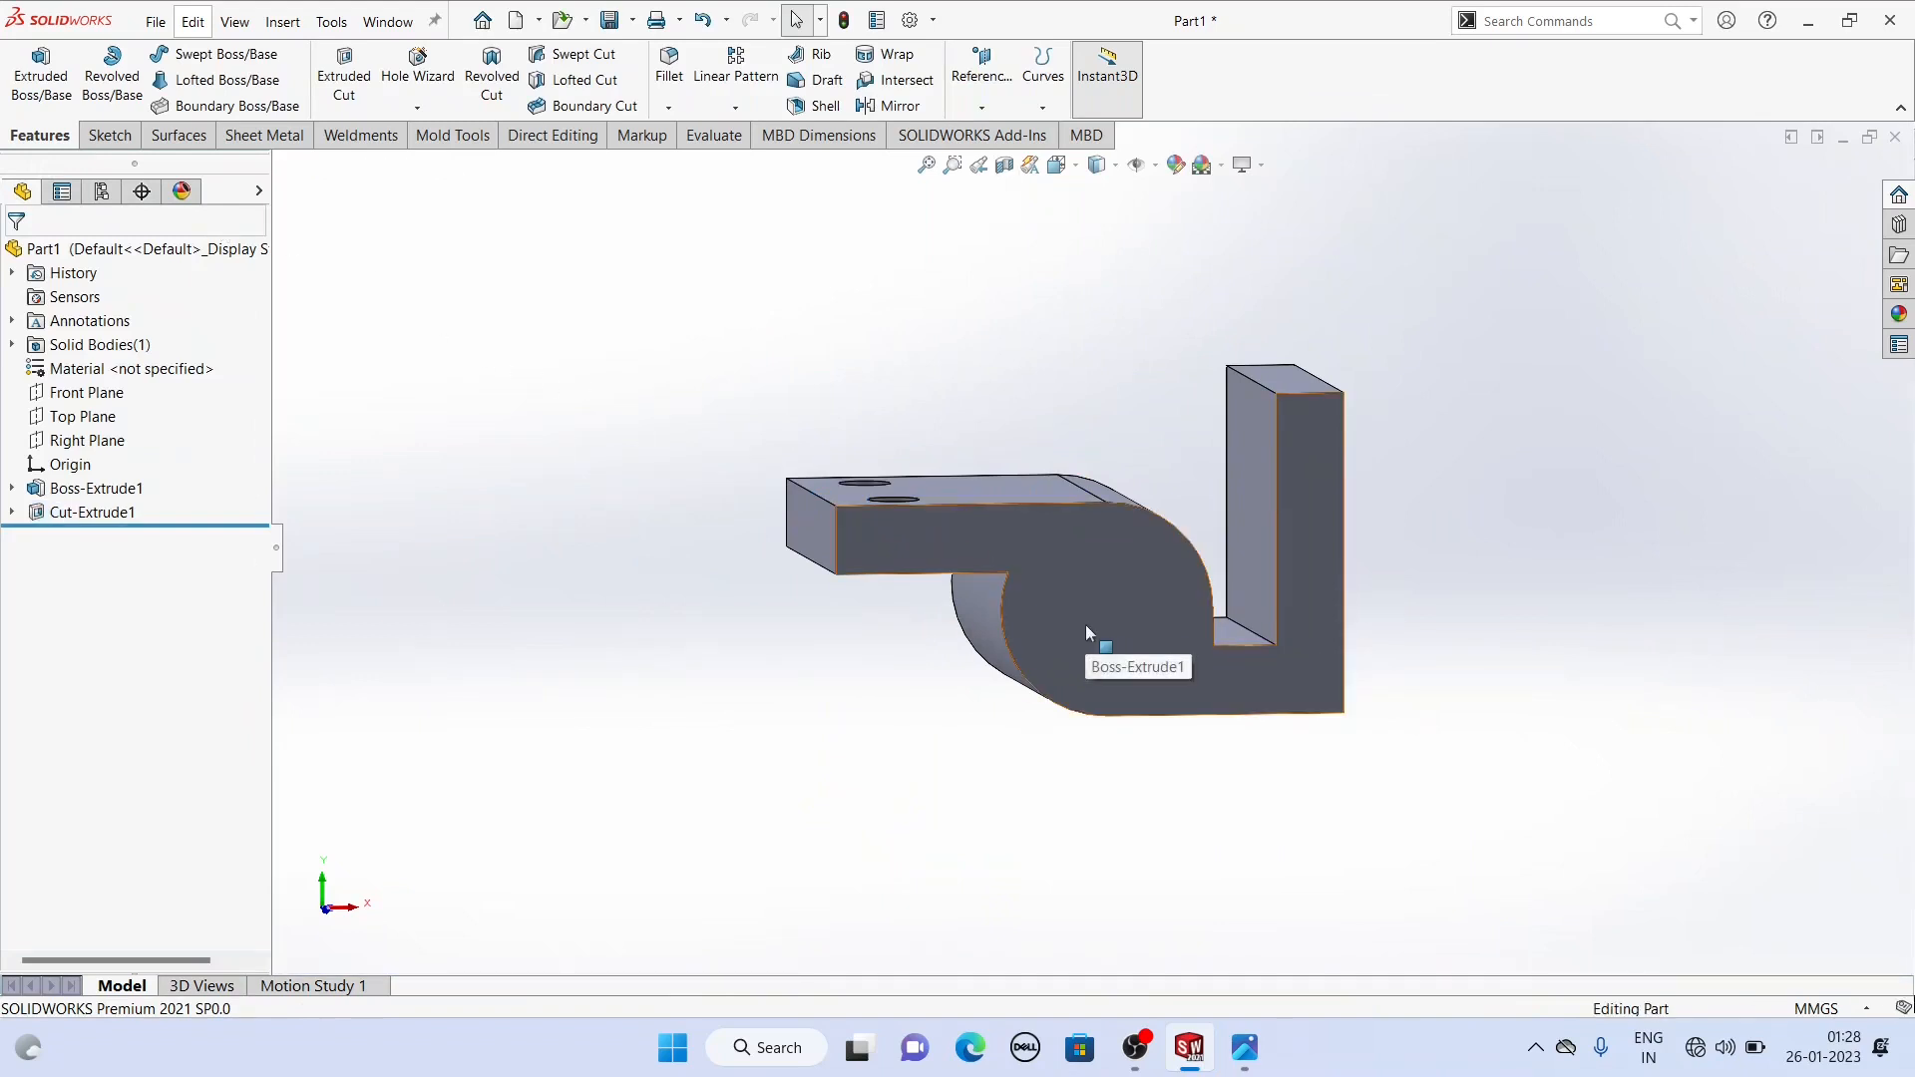
# Step: Reopen the base extrusion's profile sketch and draw a circle about 36 mm in diameter centred on the origin
pyautogui.click(12, 488)
pyautogui.click(92, 513)
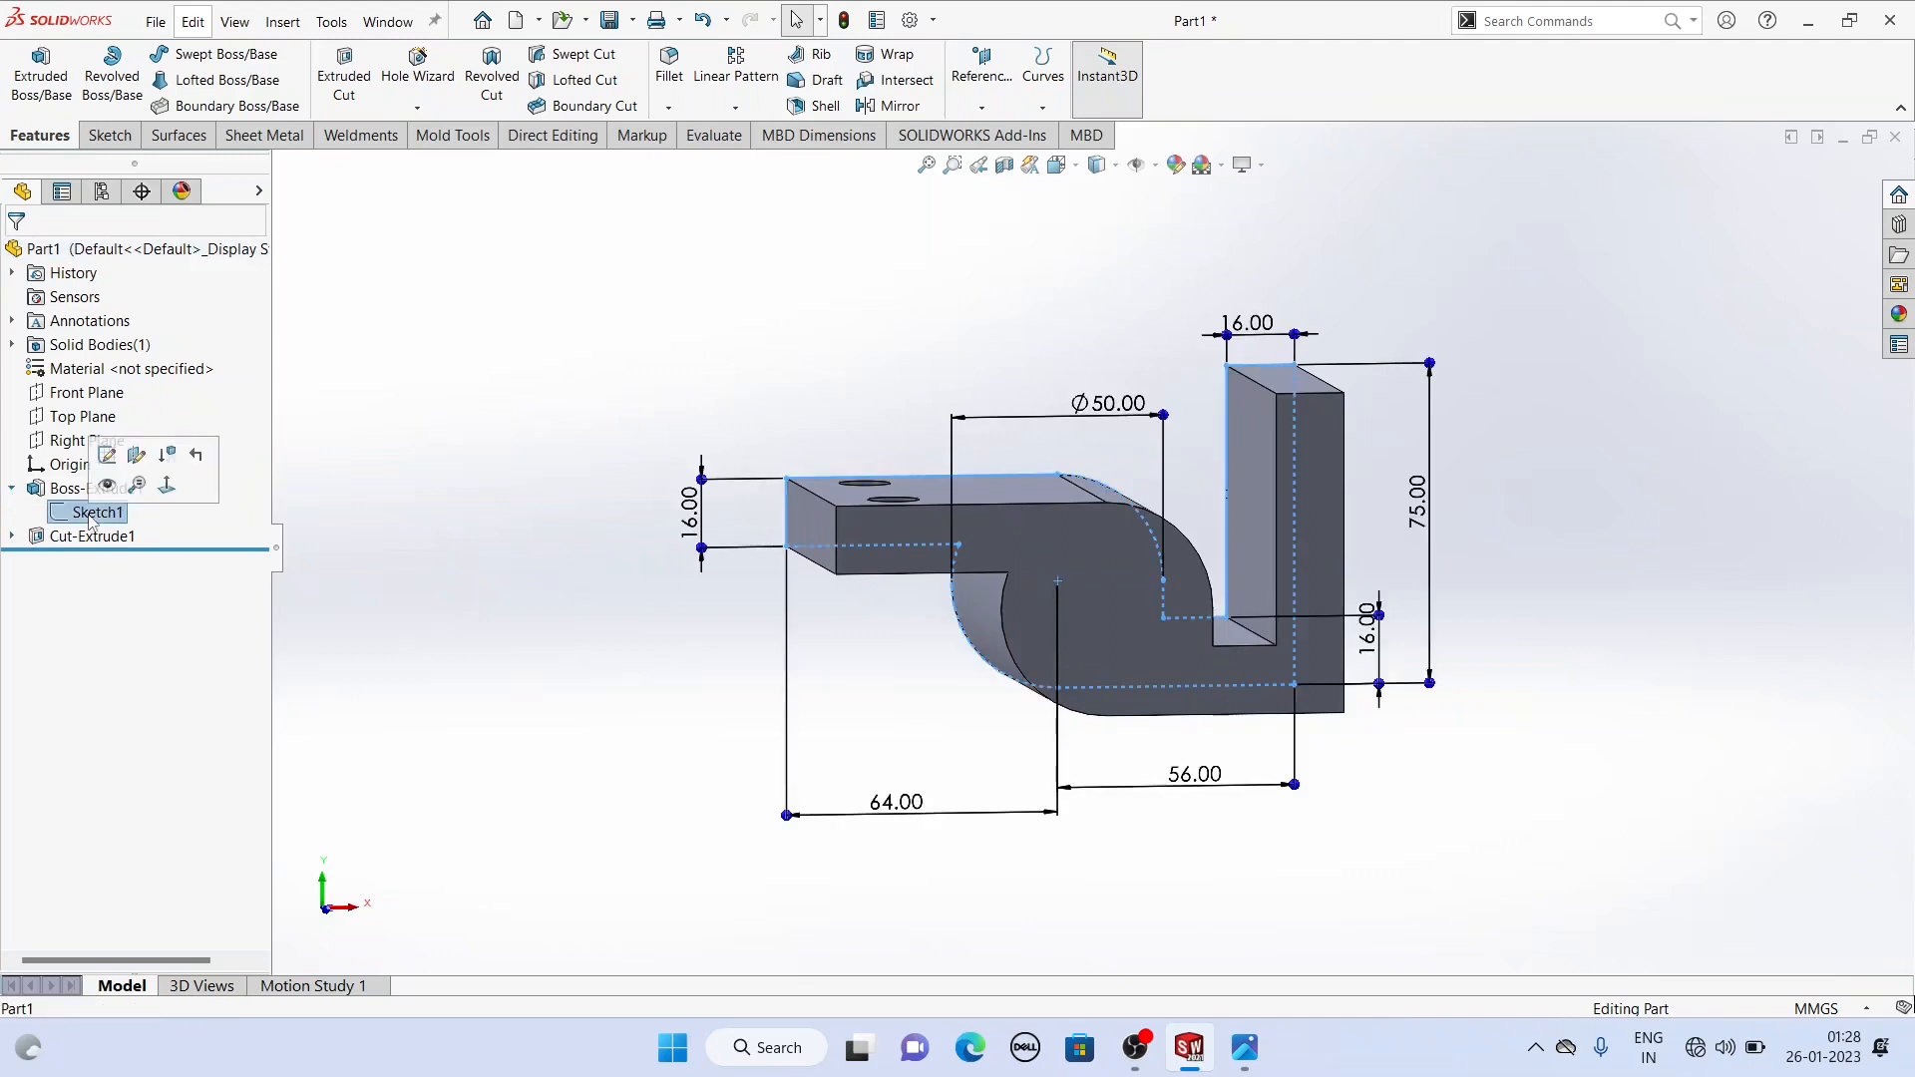
pyautogui.click(107, 457)
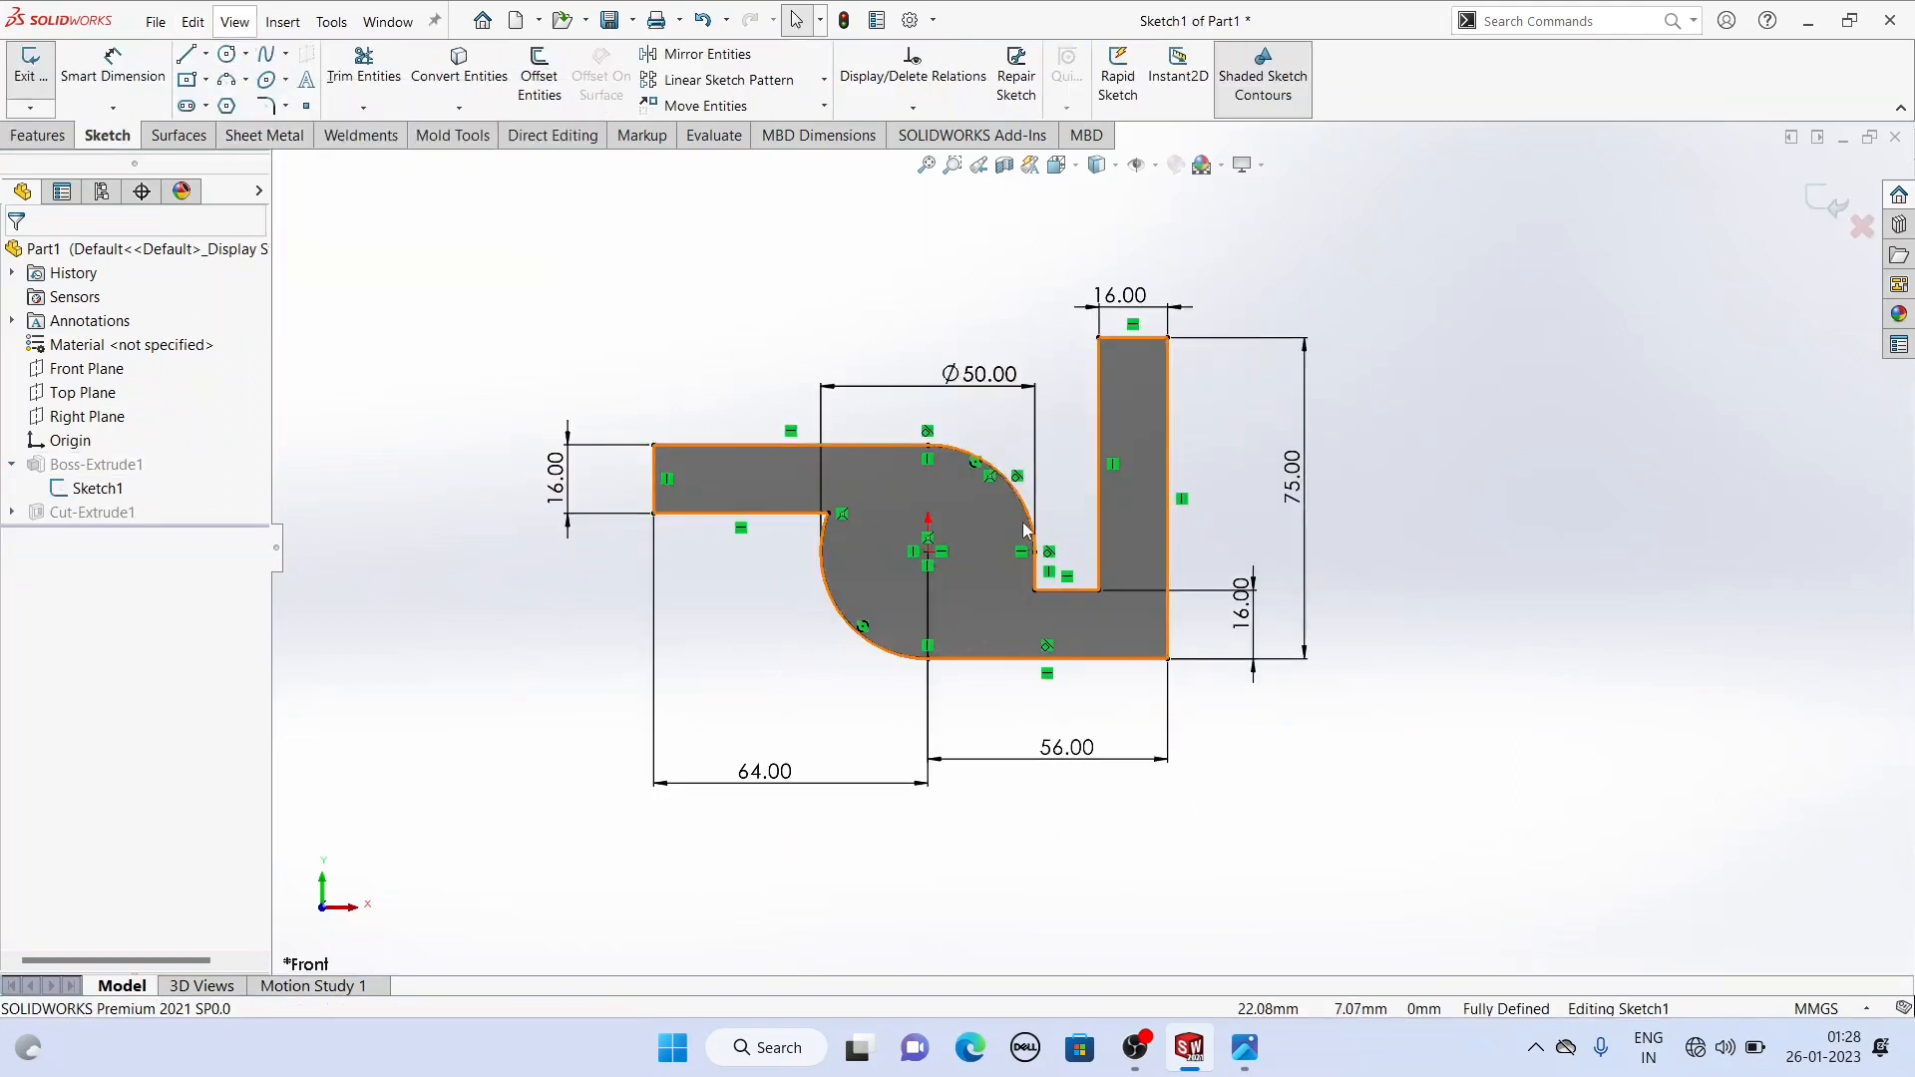
pyautogui.scroll(-2, 876, 619)
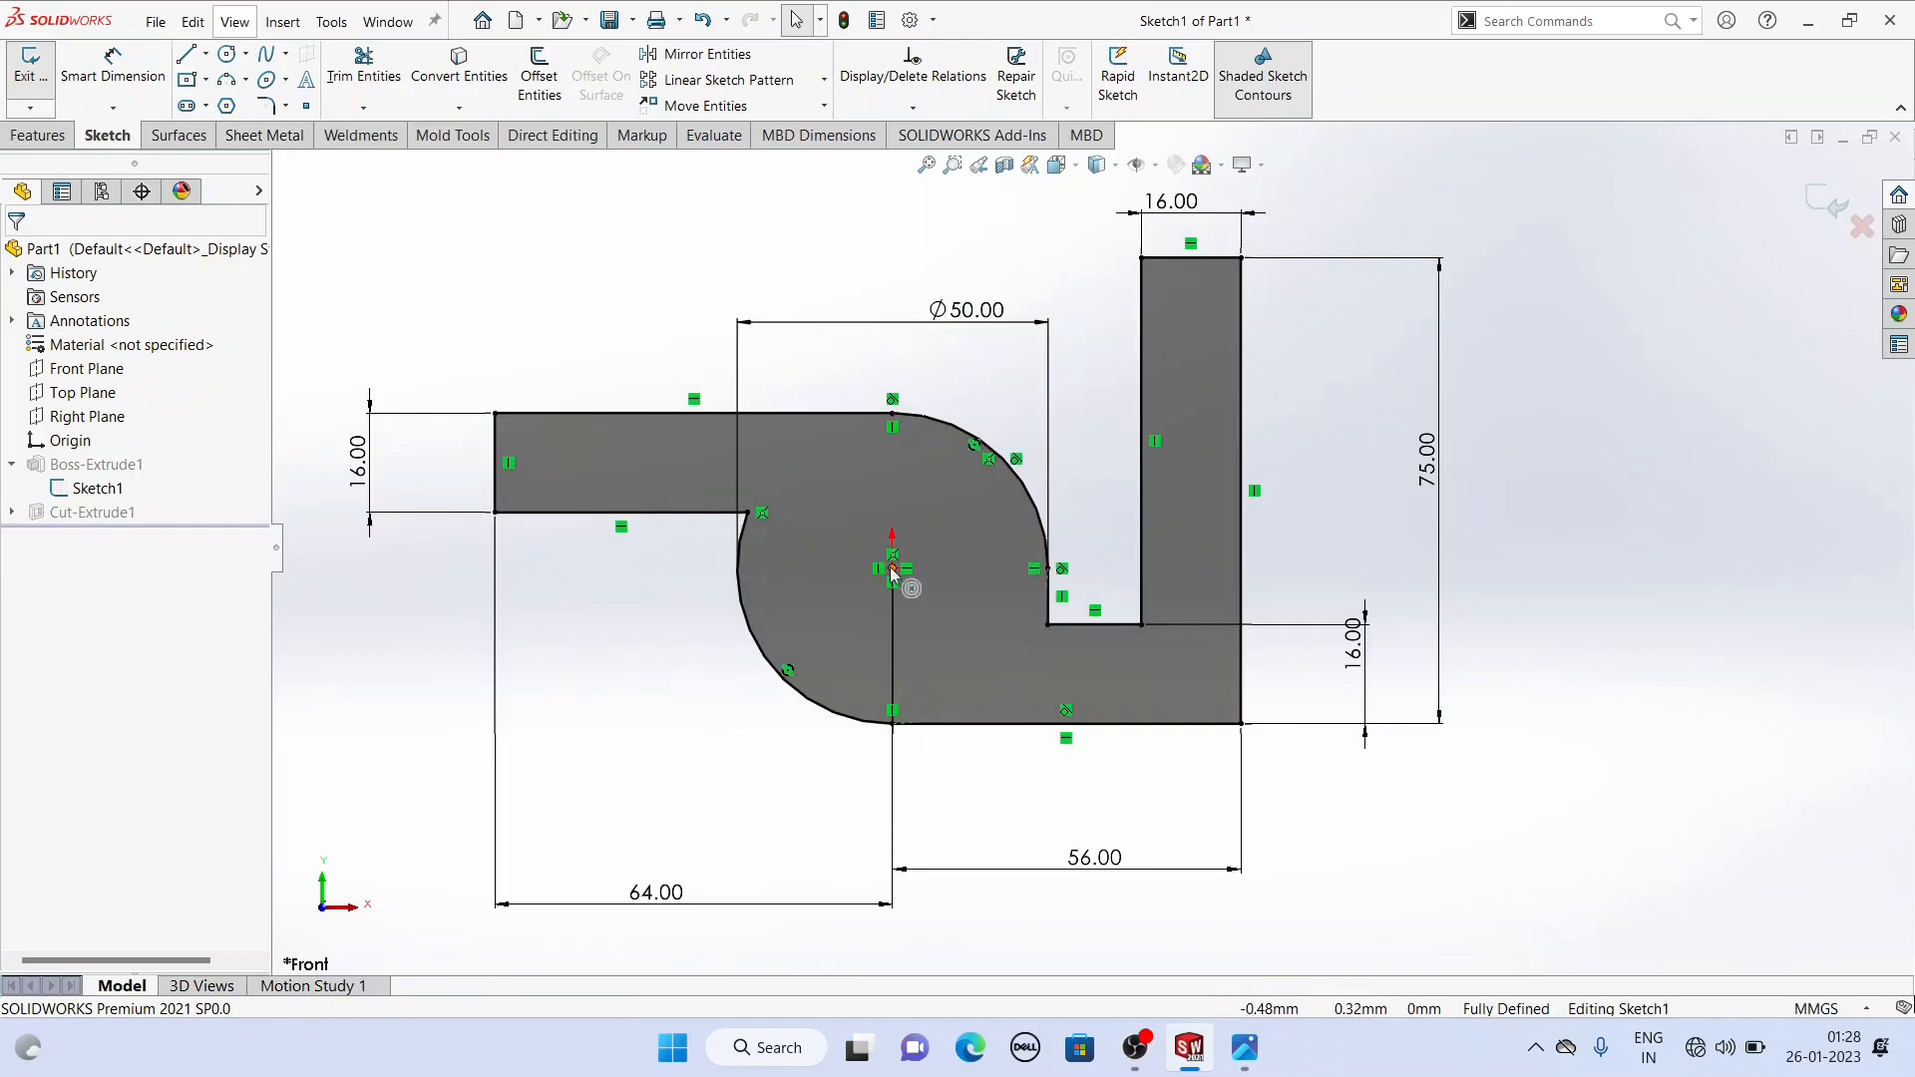
pyautogui.click(891, 567)
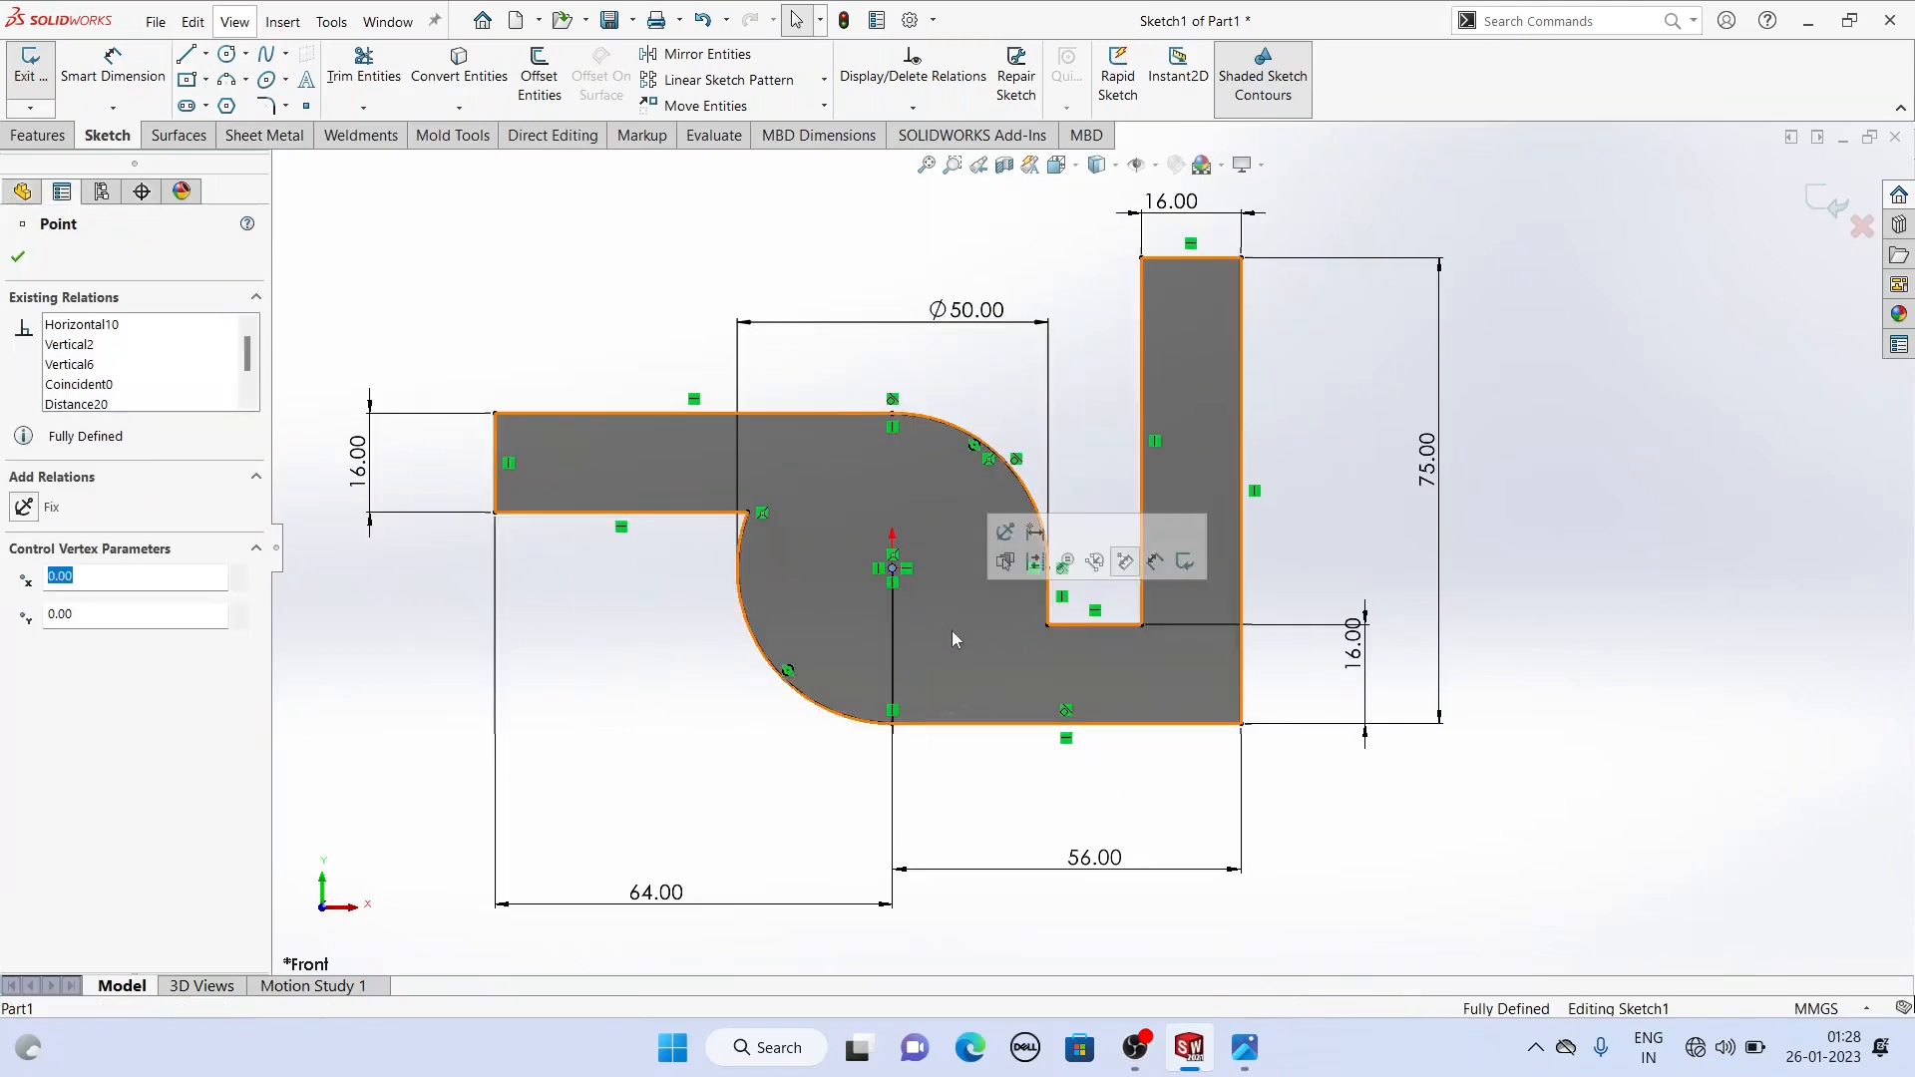
pyautogui.click(368, 229)
pyautogui.click(228, 55)
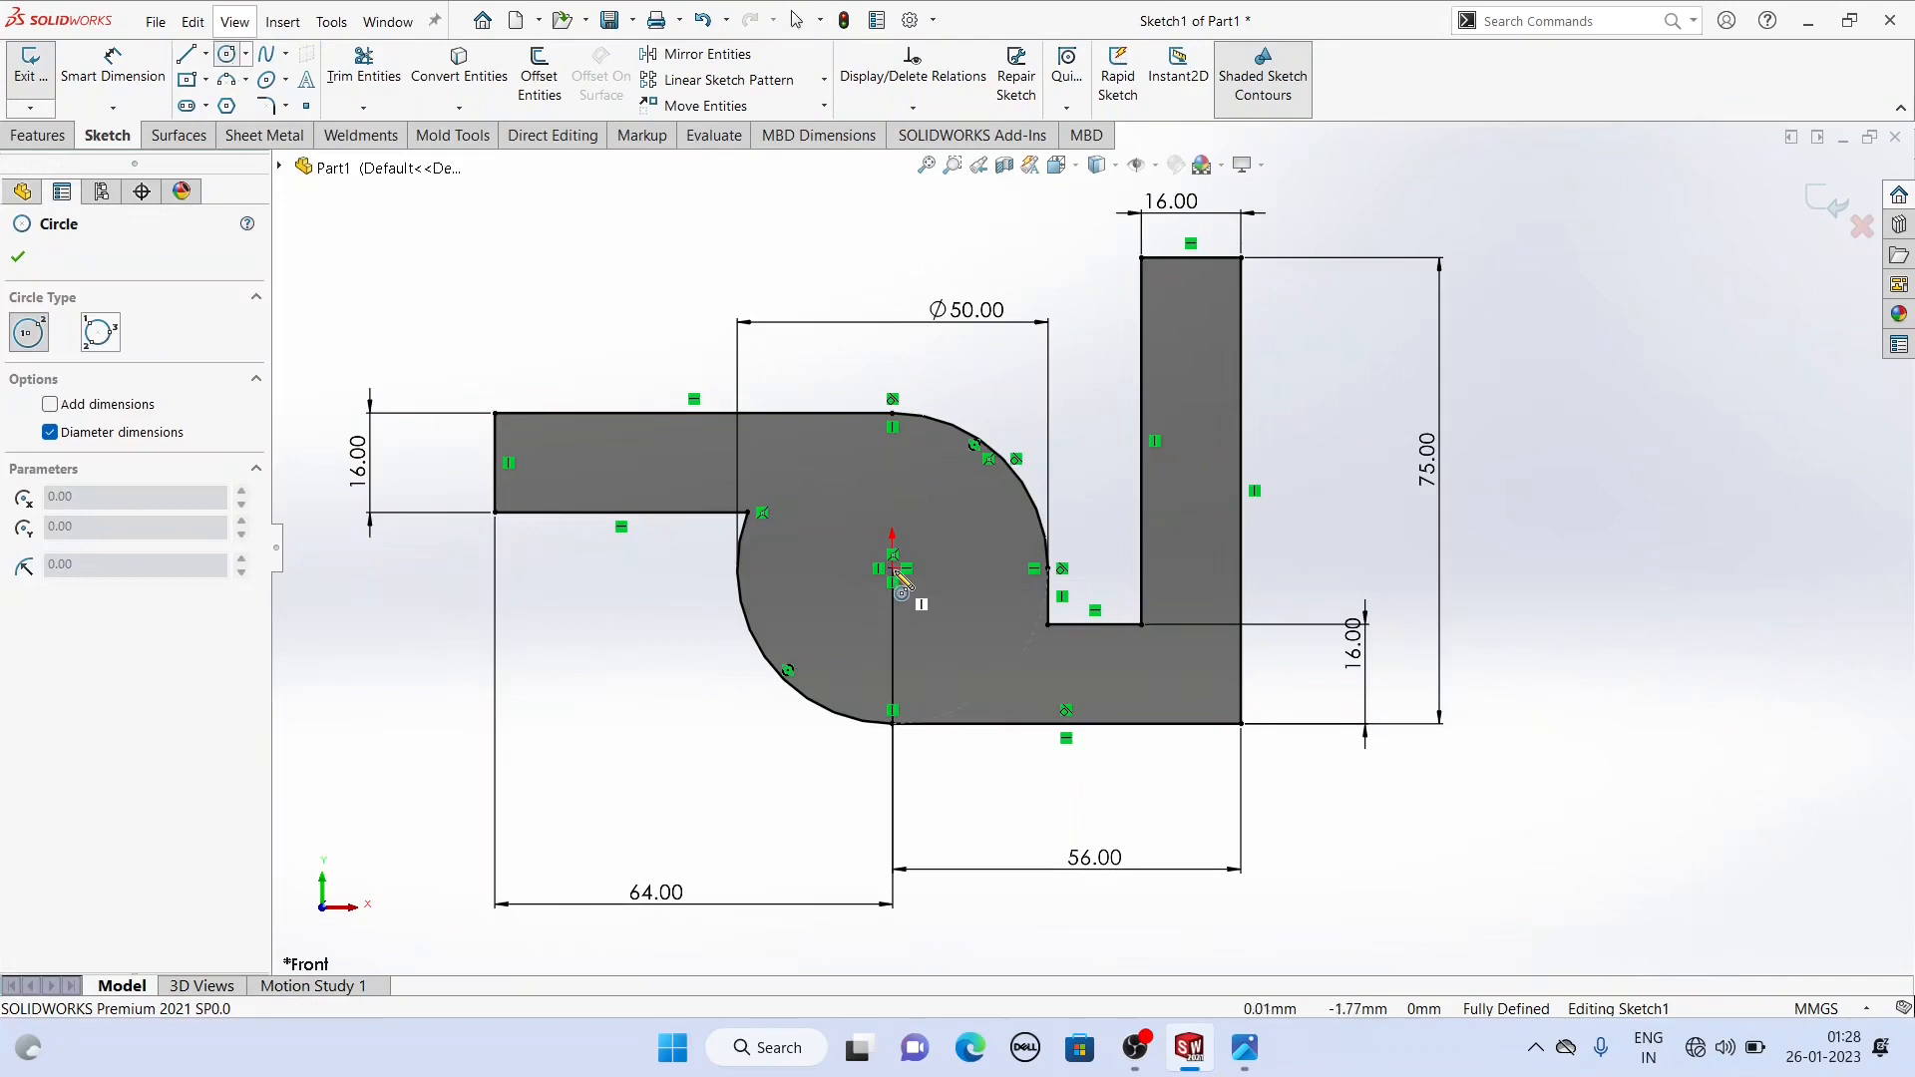
pyautogui.click(893, 568)
pyautogui.click(952, 666)
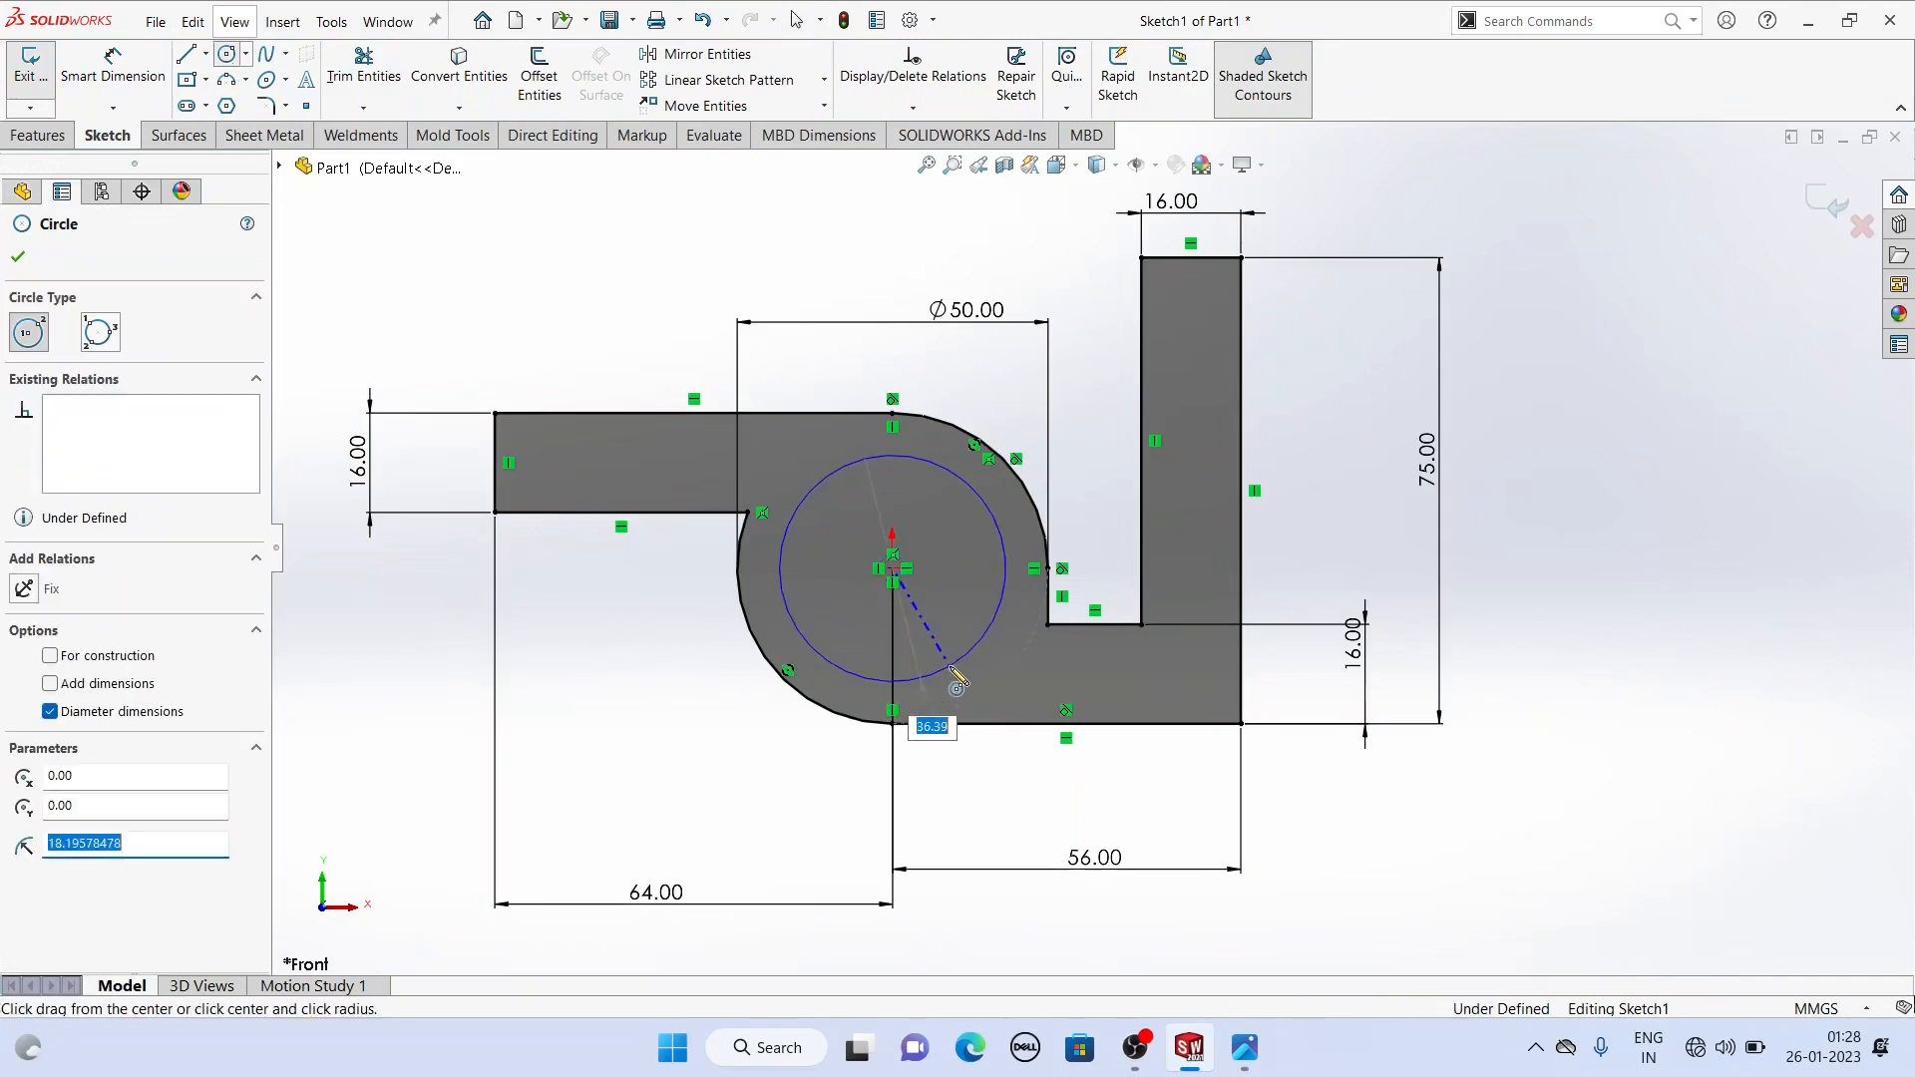
# Step: Dimension the new circle in the rounded section to a 25 mm diameter and exit the sketch
pyautogui.click(113, 68)
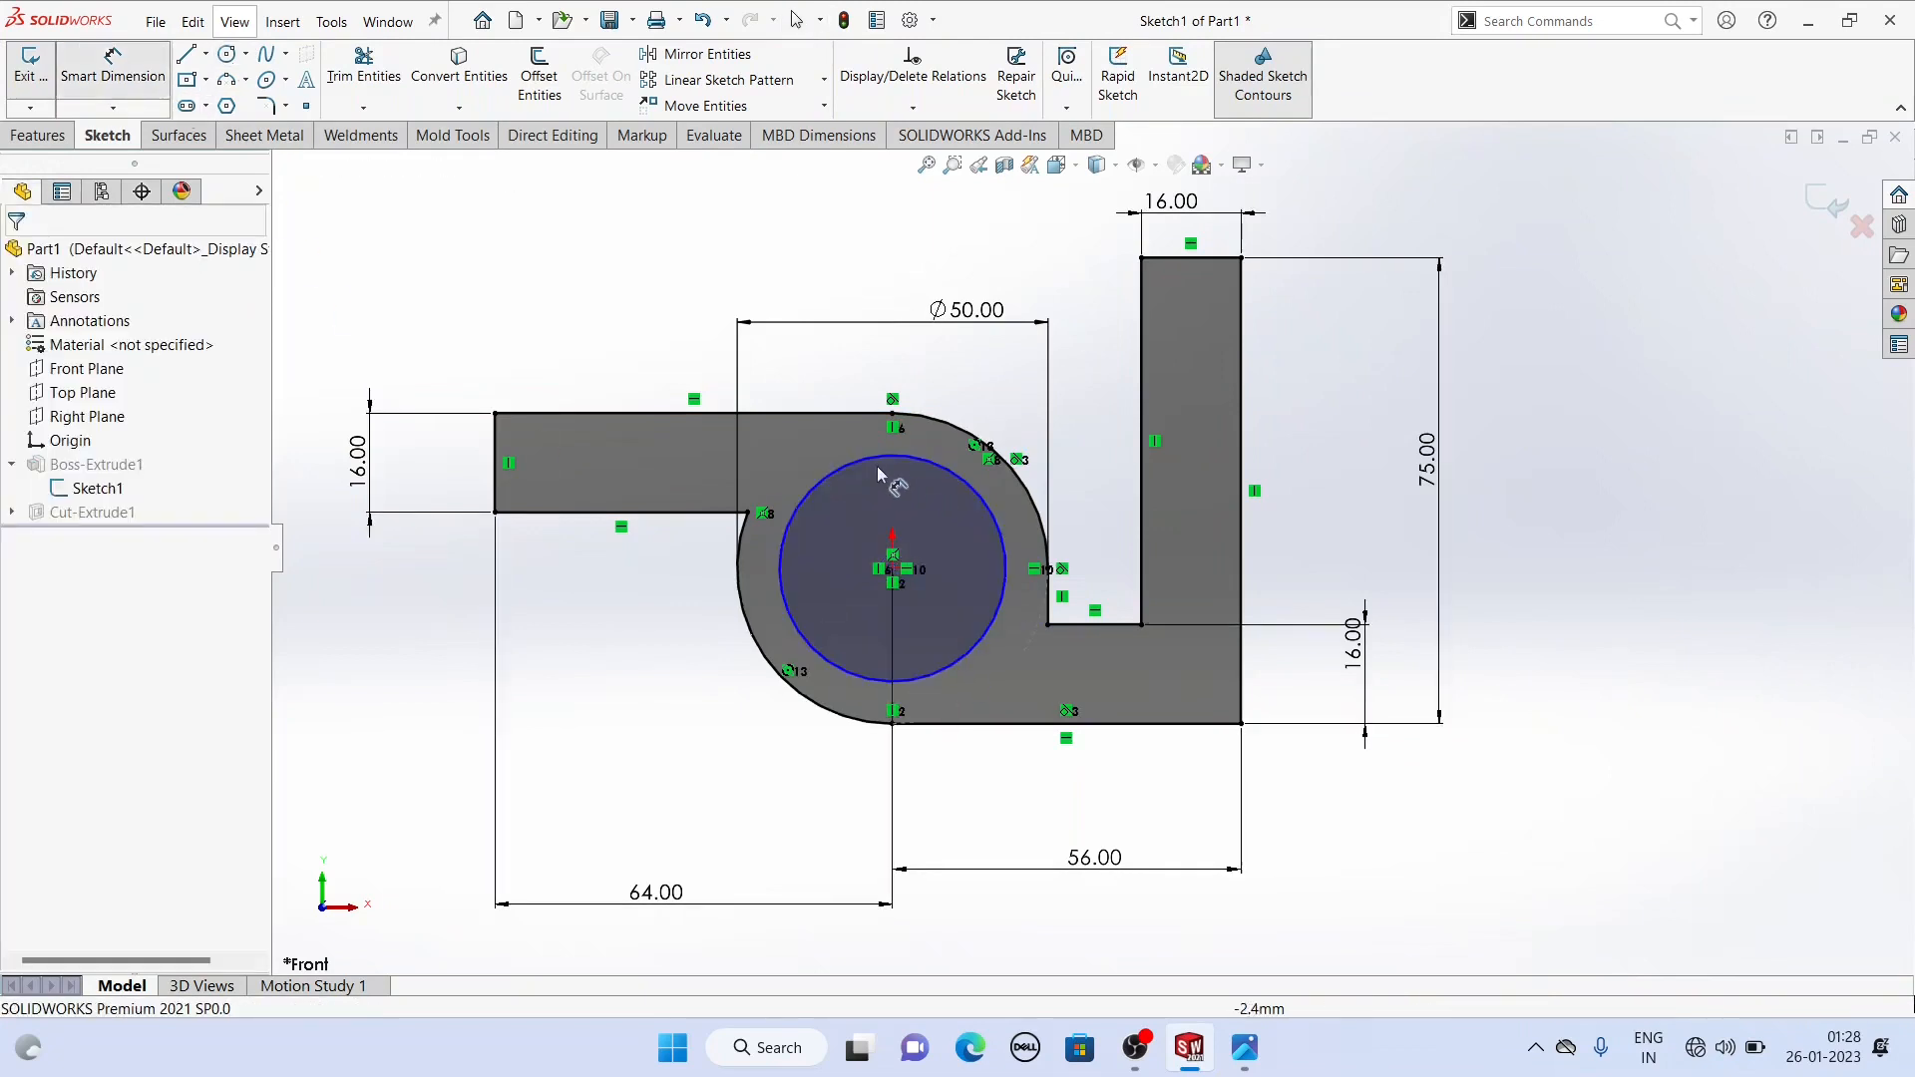
pyautogui.click(840, 459)
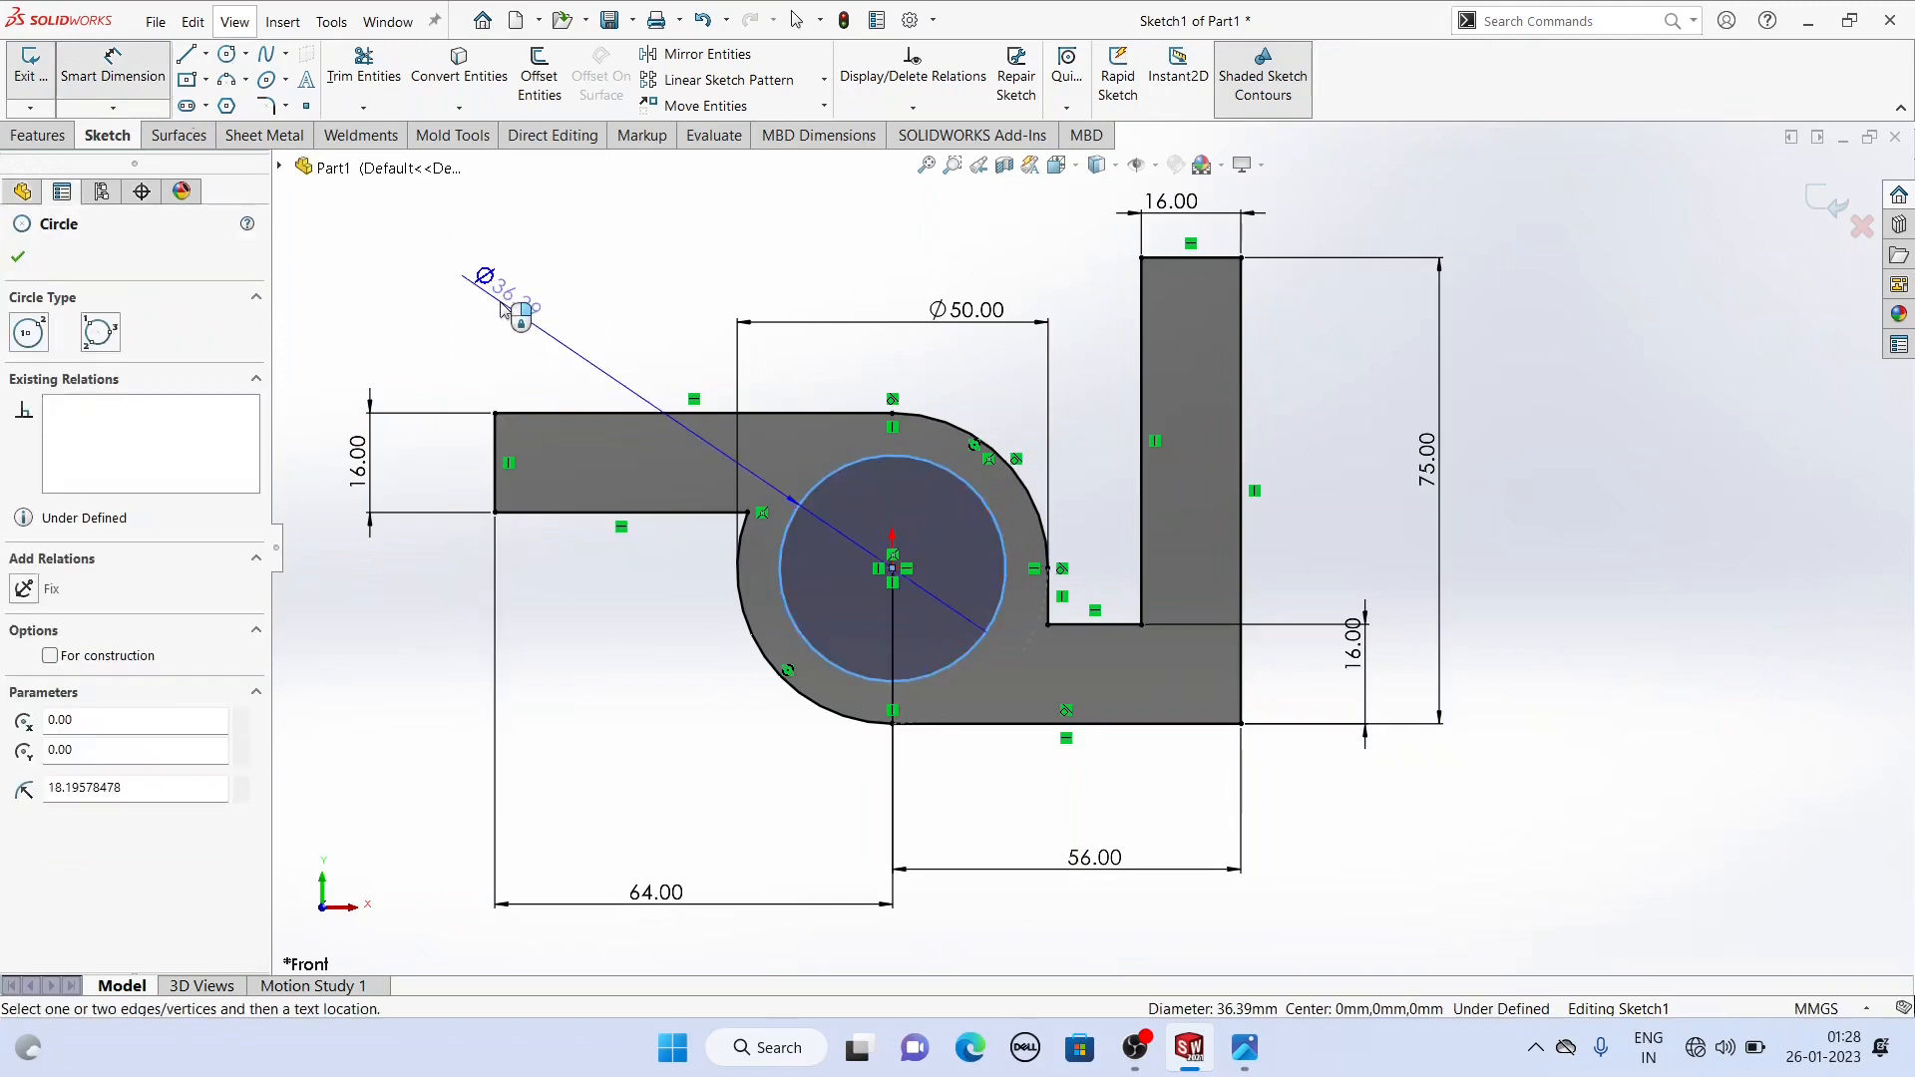
pyautogui.click(594, 272)
pyautogui.write('25')
pyautogui.press('Return')
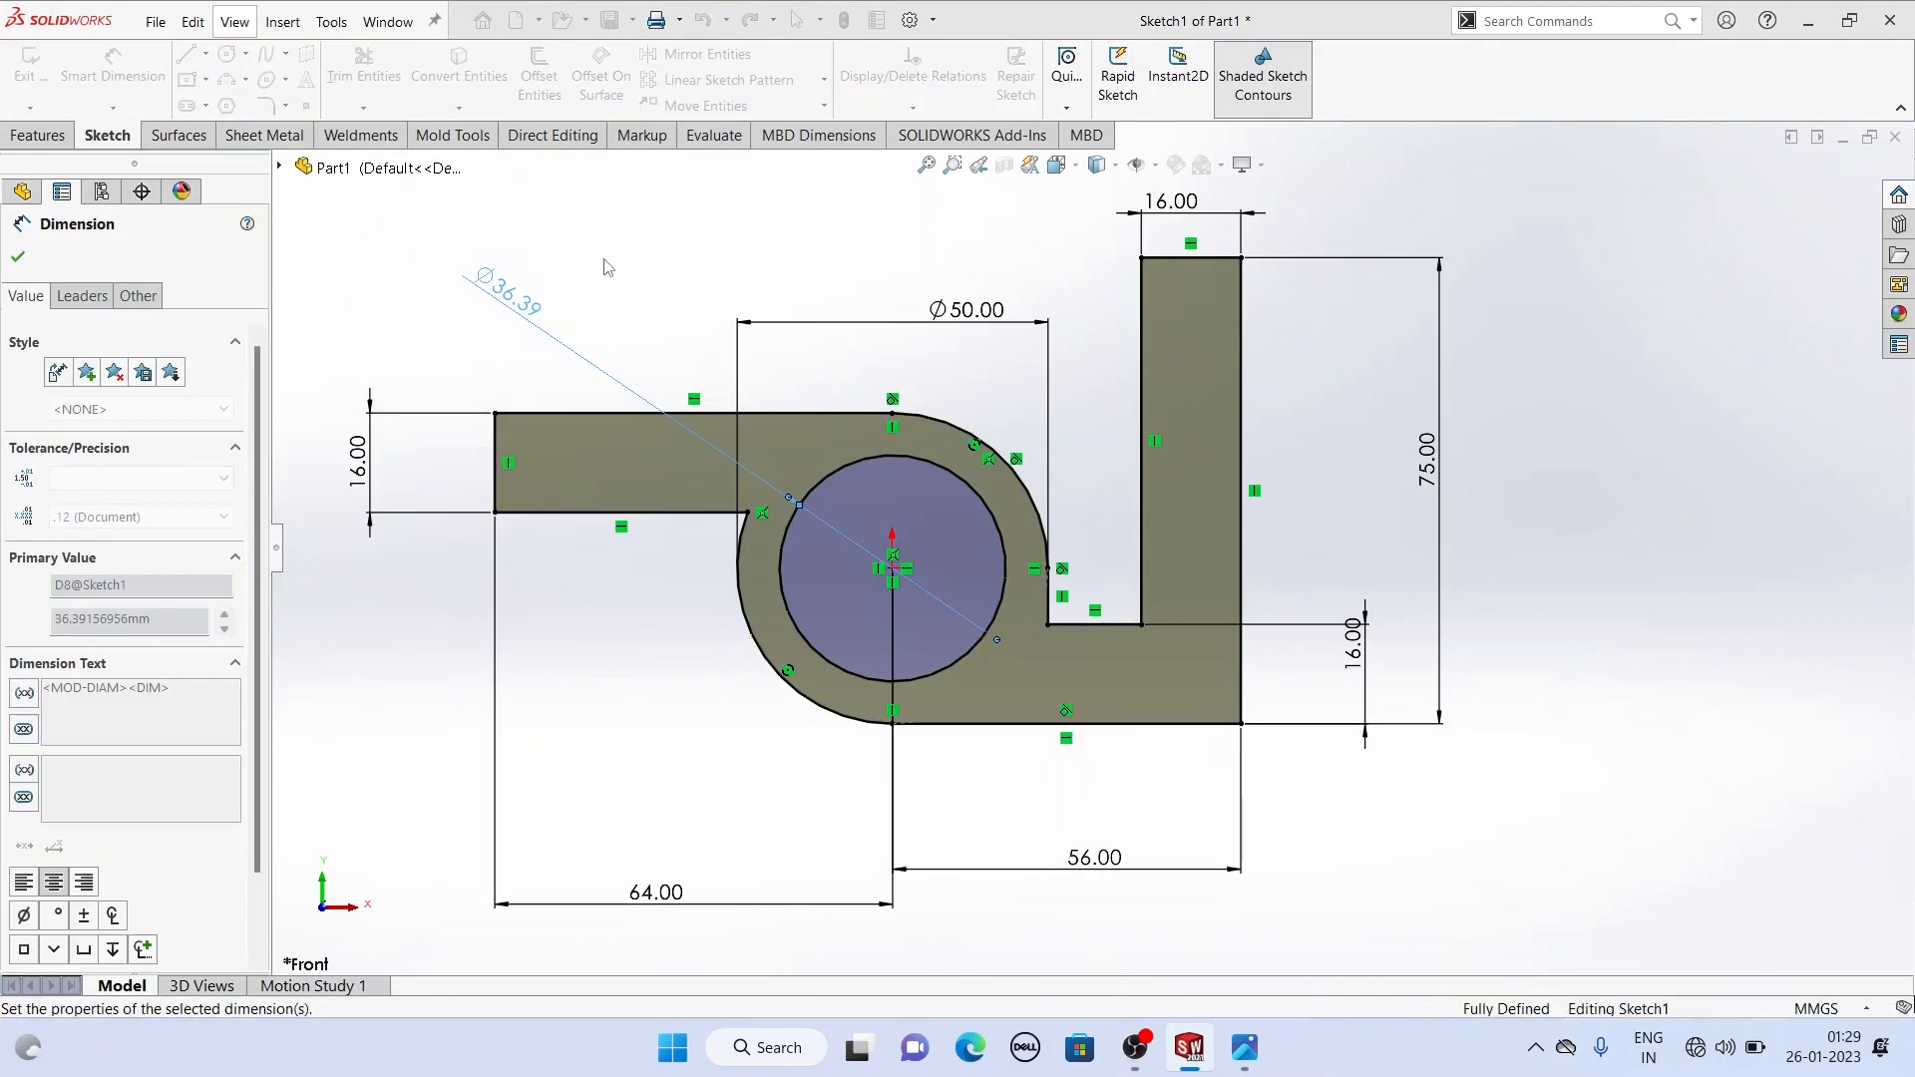
pyautogui.click(18, 258)
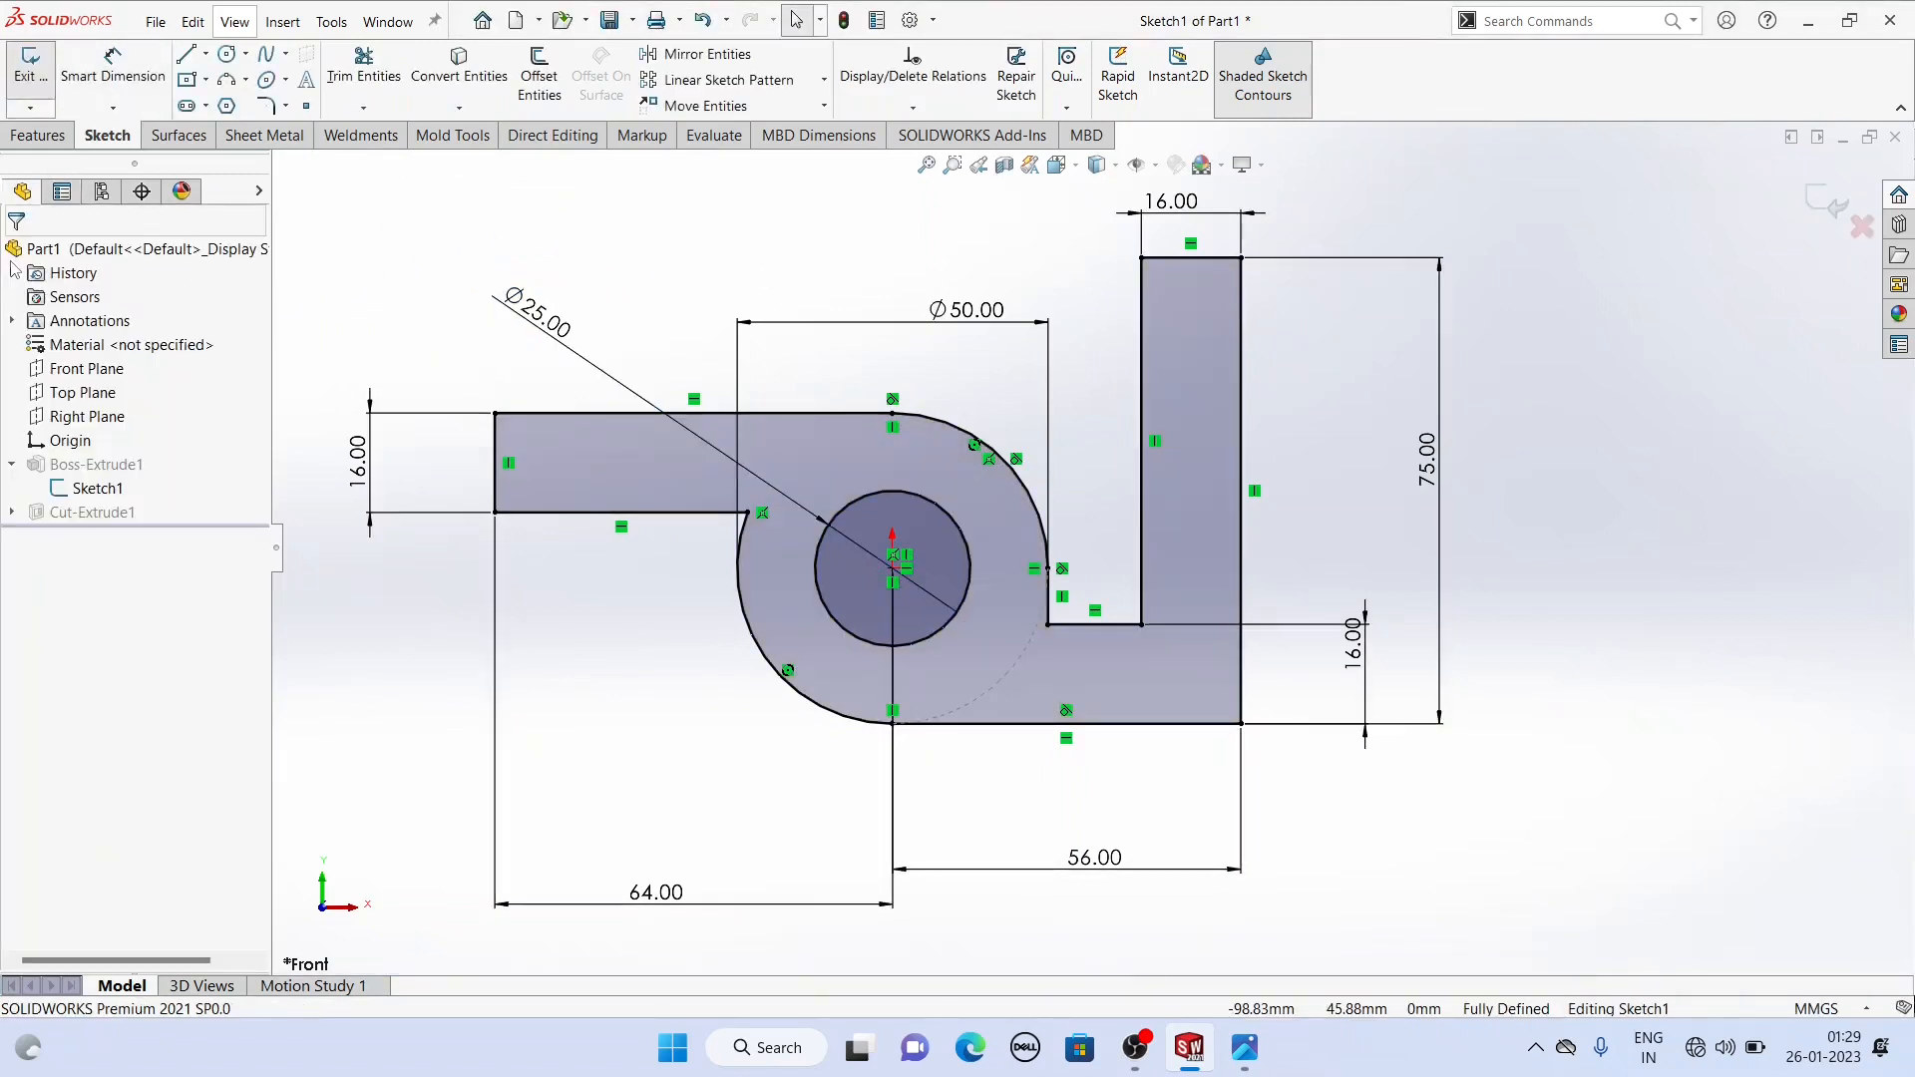
pyautogui.click(1827, 206)
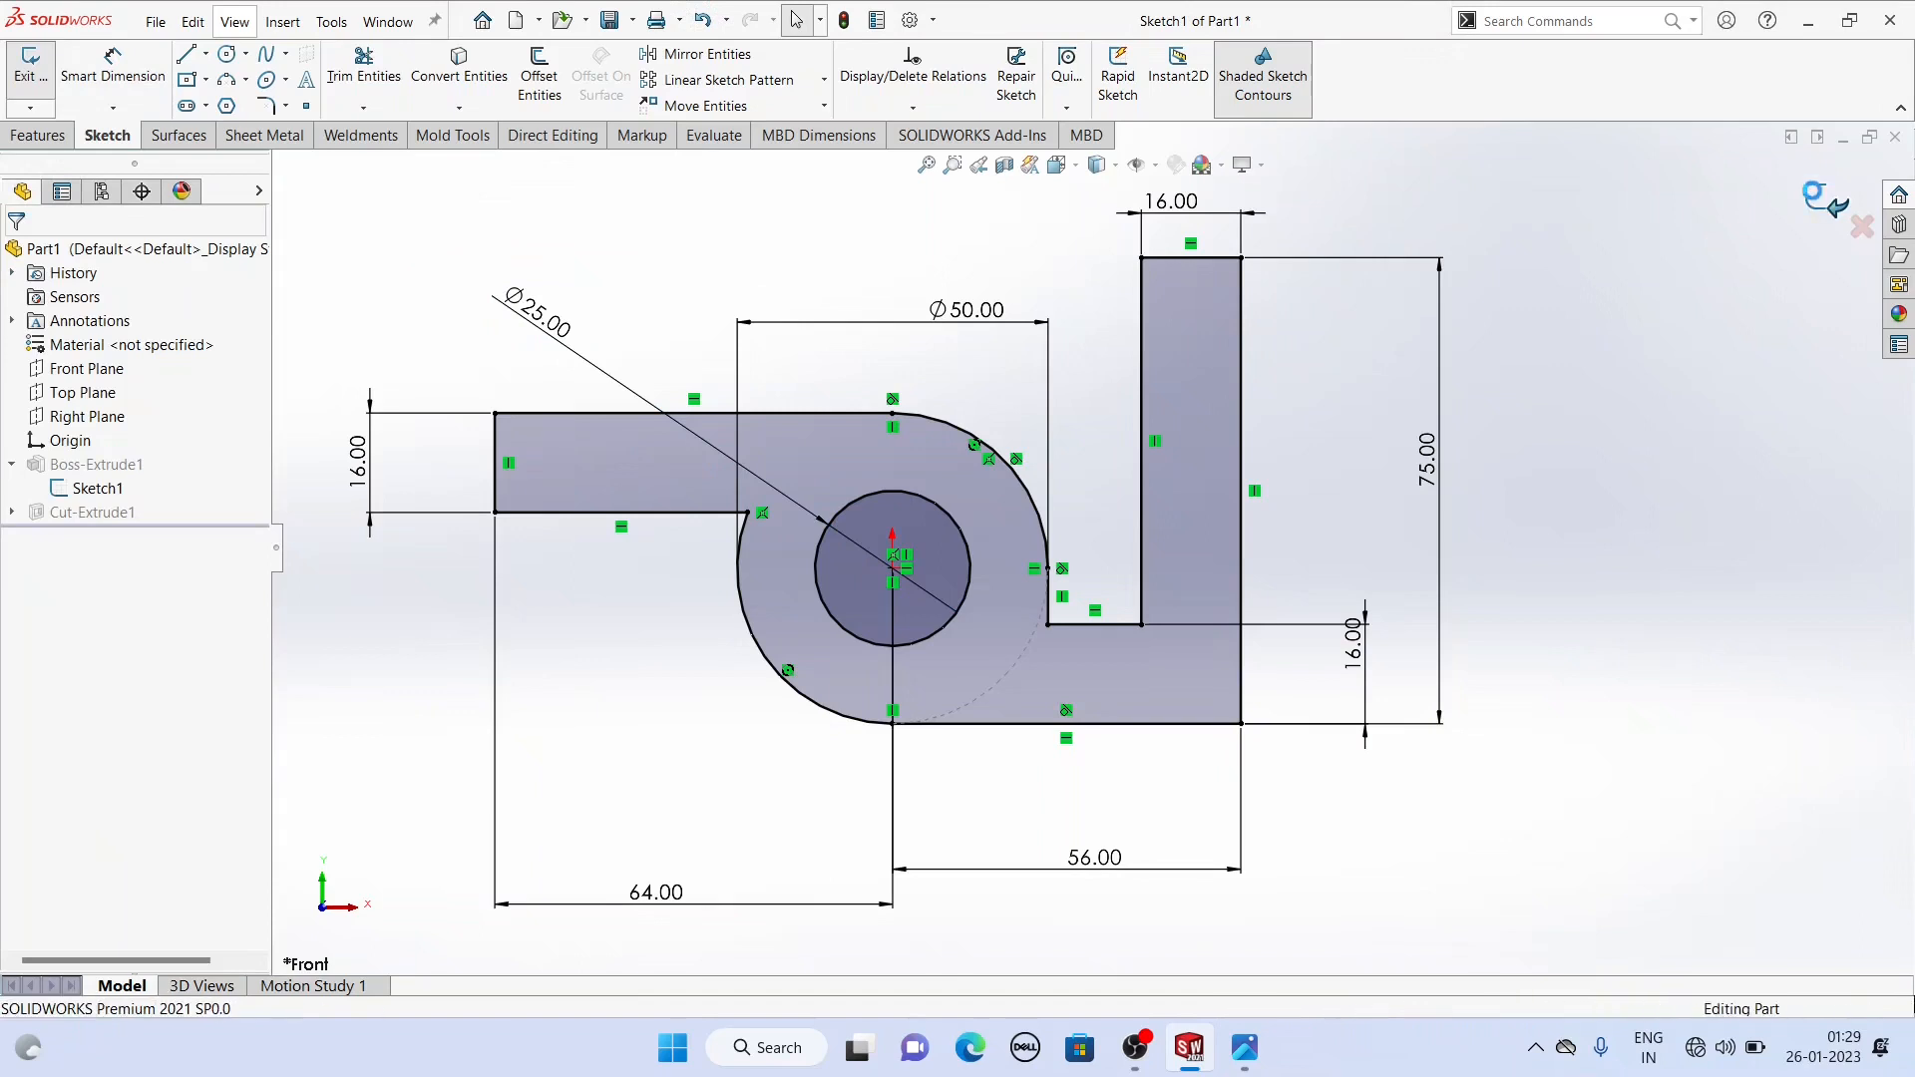
# Step: Check the reference drawing for the upright's hole, and sketch a circle about 30 mm in diameter on the upright's outer face in SOLIDWORKS
pyautogui.moveTo(1565, 504); pyautogui.dragTo(1359, 571, button='middle')
pyautogui.click(1233, 1054)
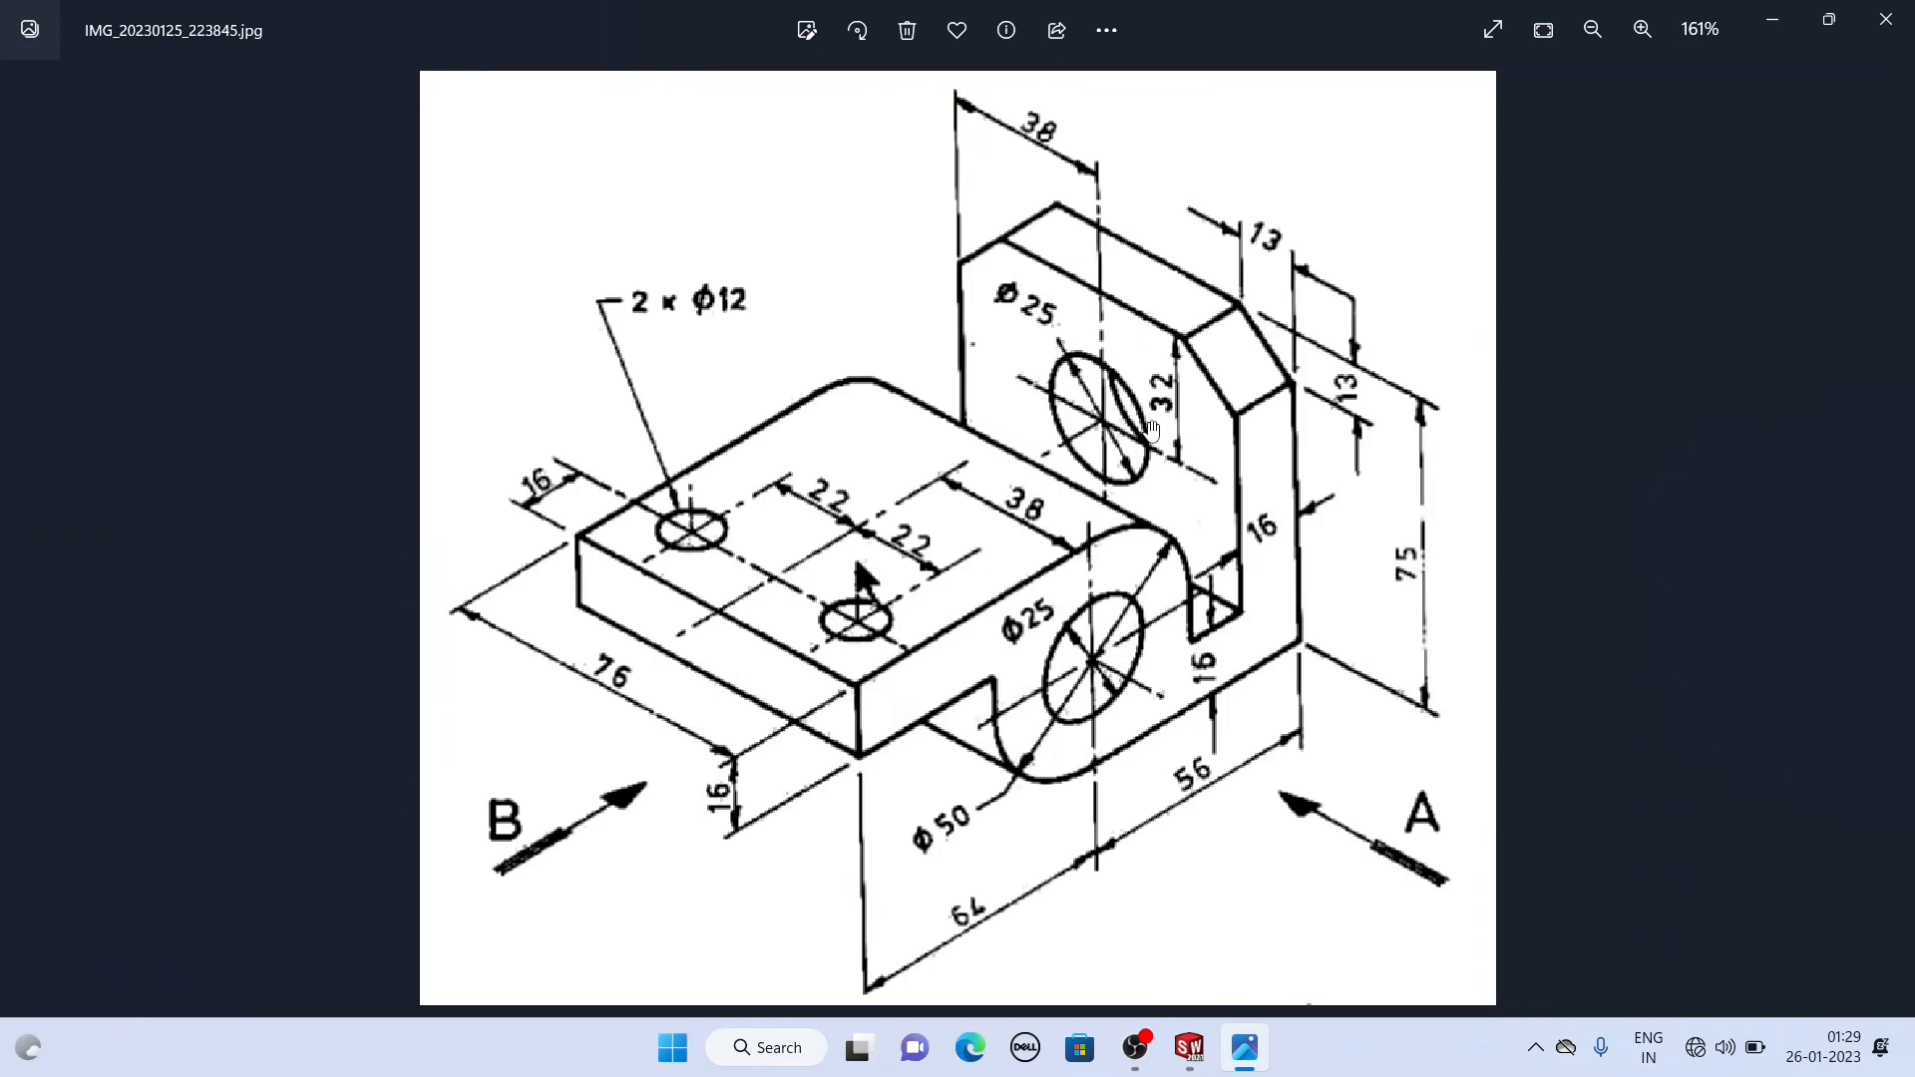
pyautogui.click(1189, 1047)
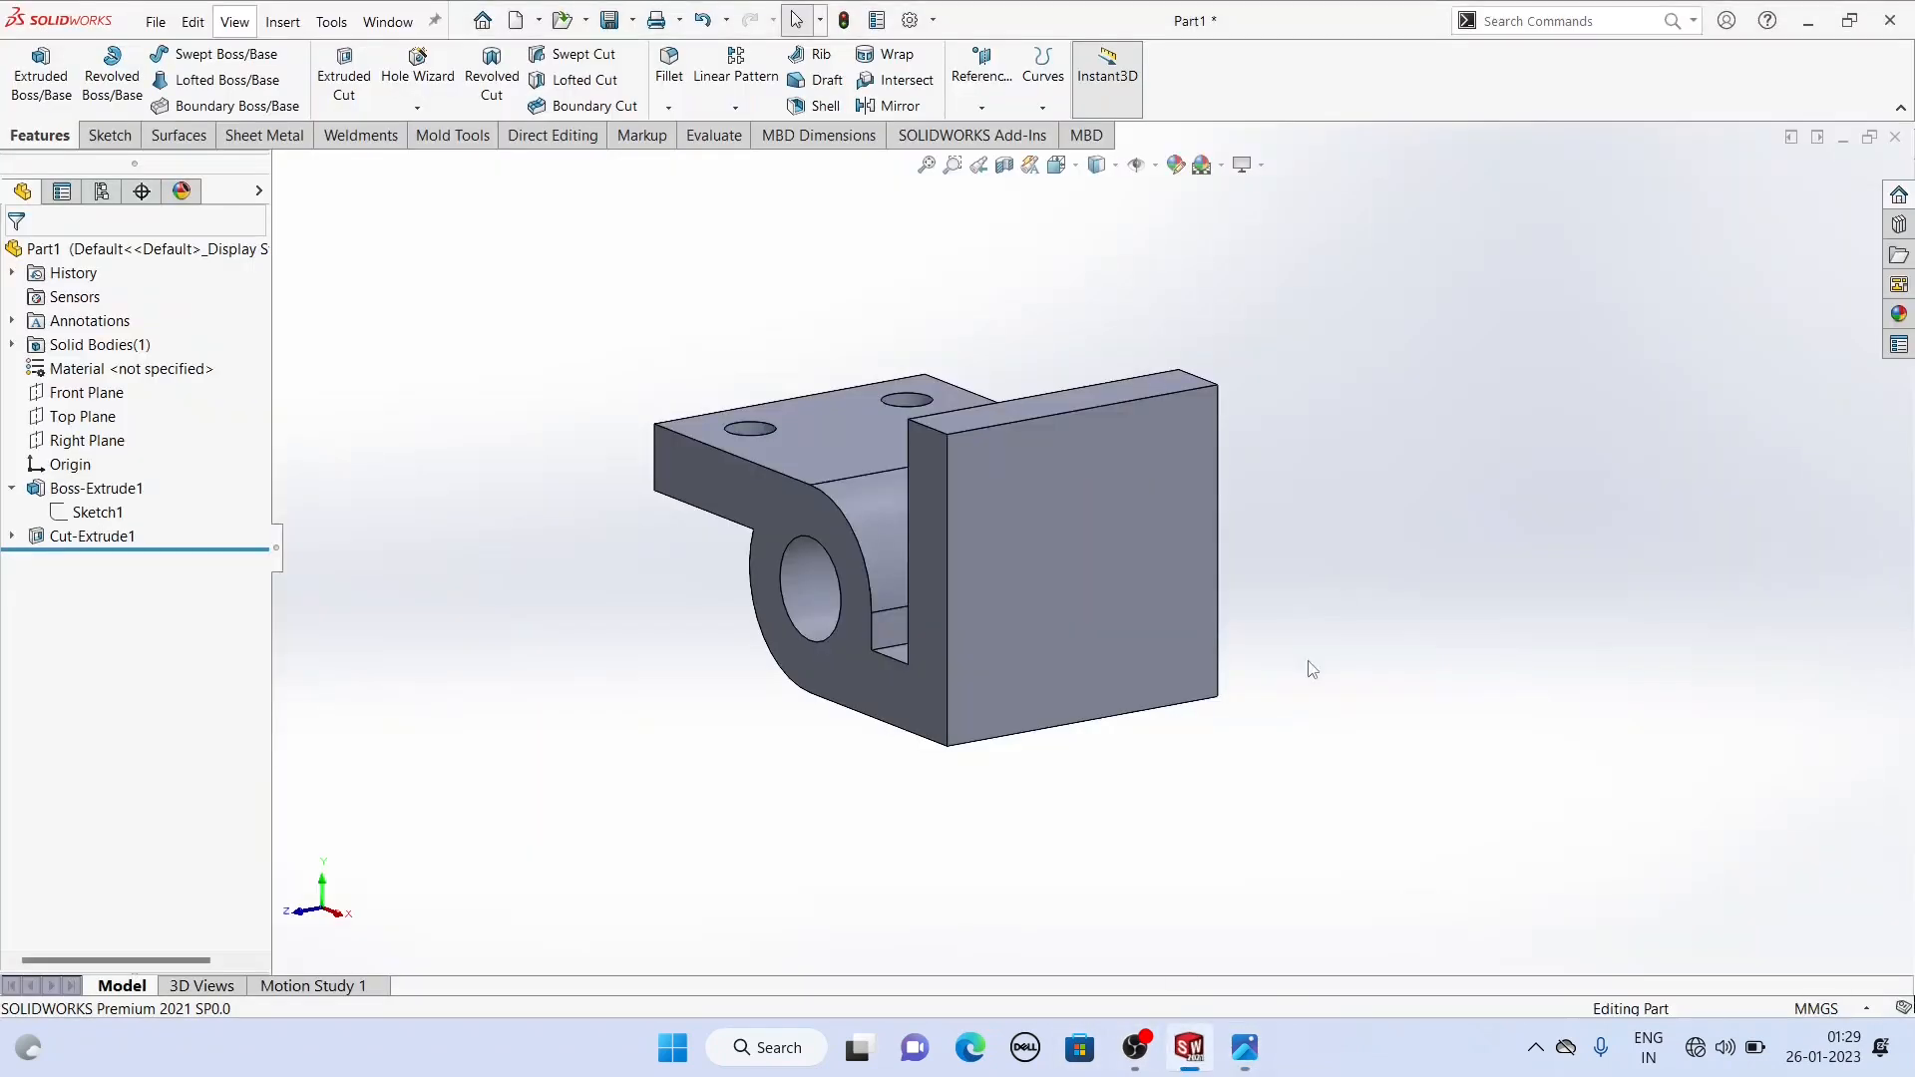
pyautogui.click(1095, 529)
pyautogui.click(1183, 467)
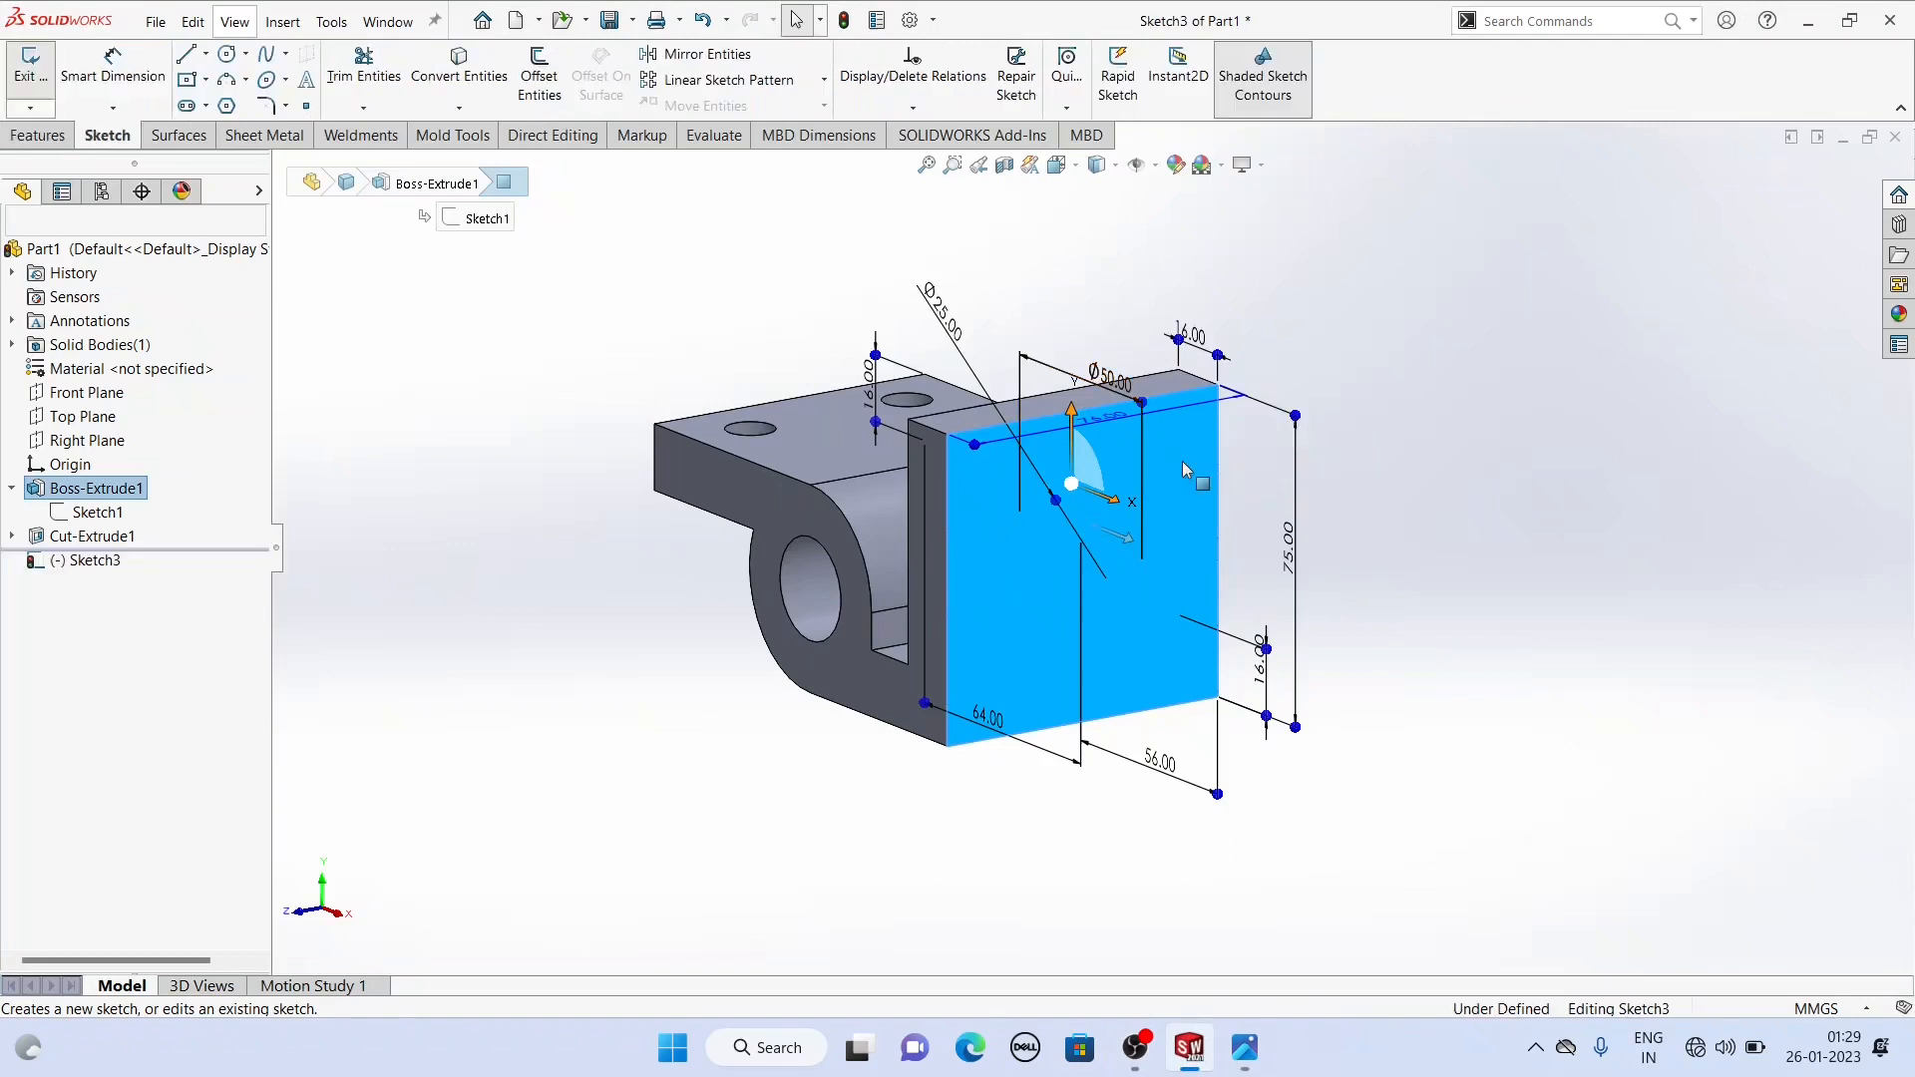
pyautogui.click(226, 53)
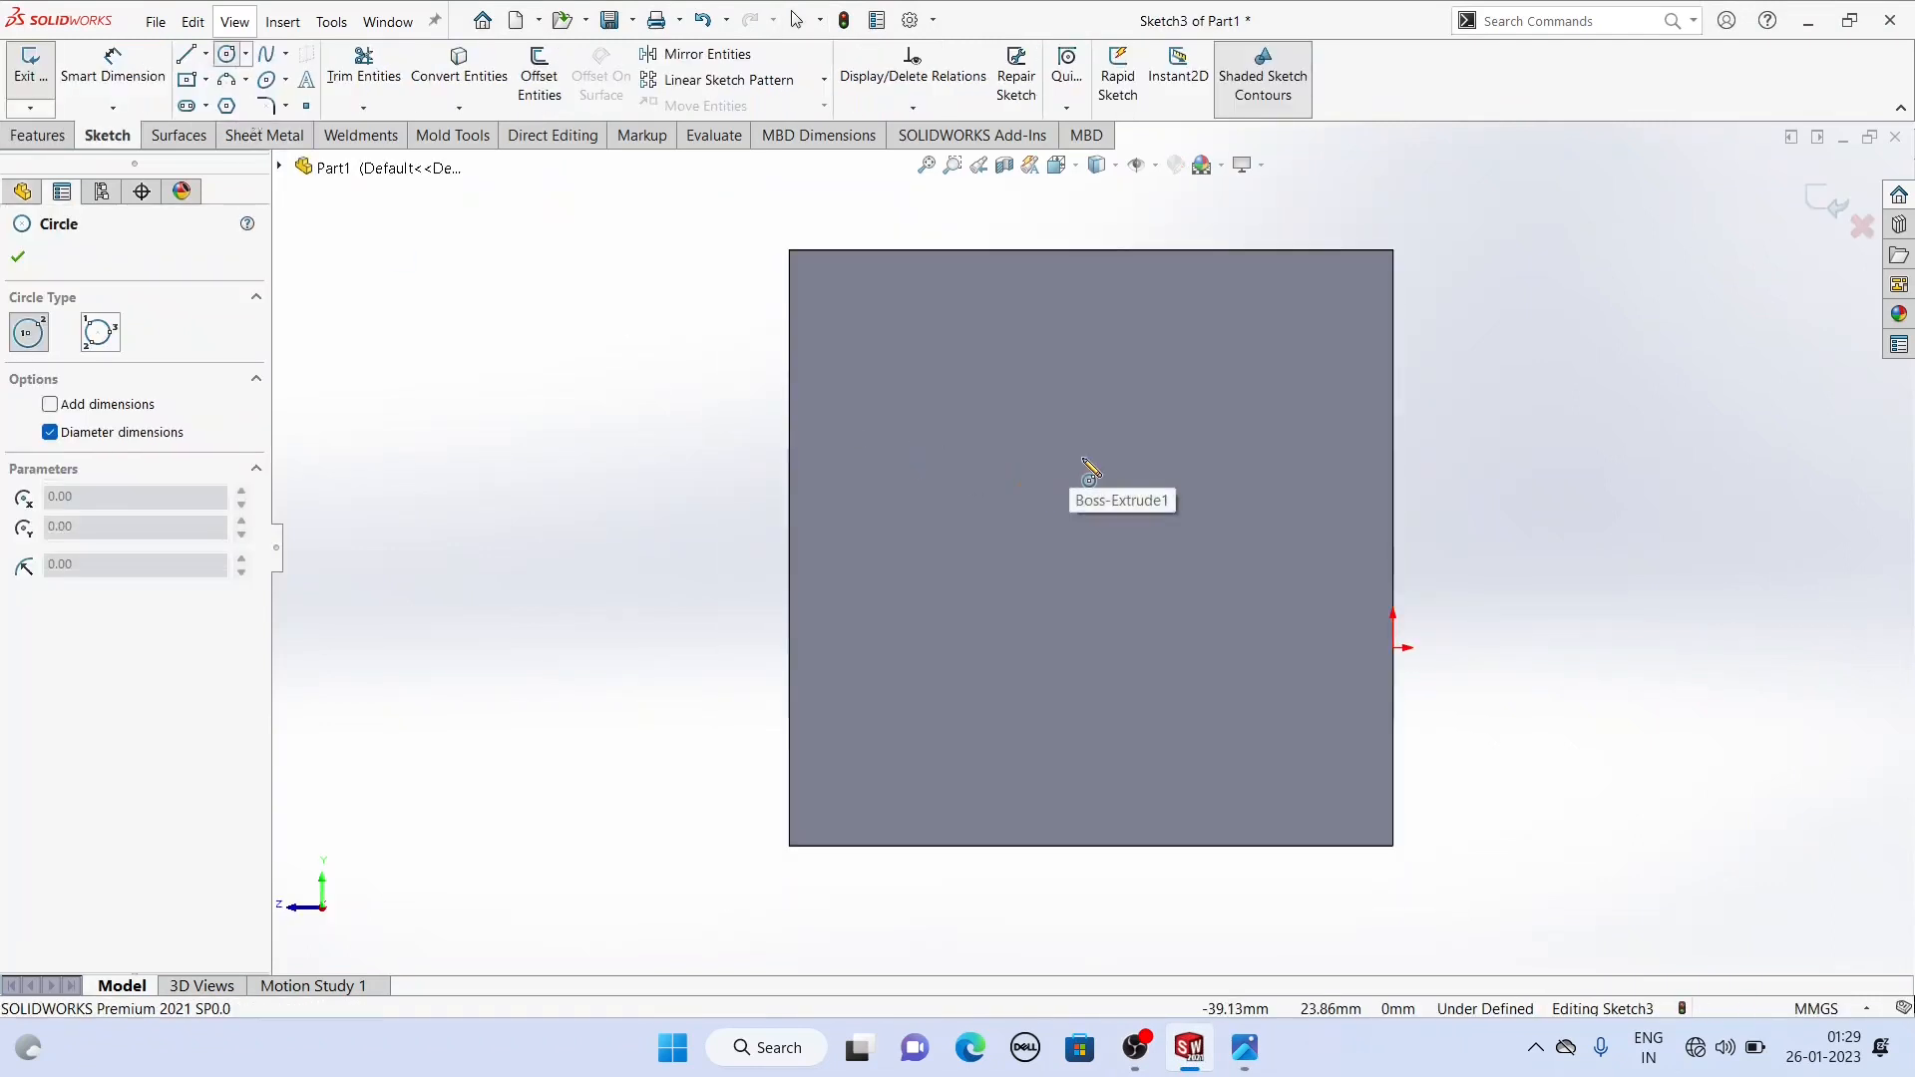
pyautogui.click(1082, 457)
pyautogui.click(1149, 558)
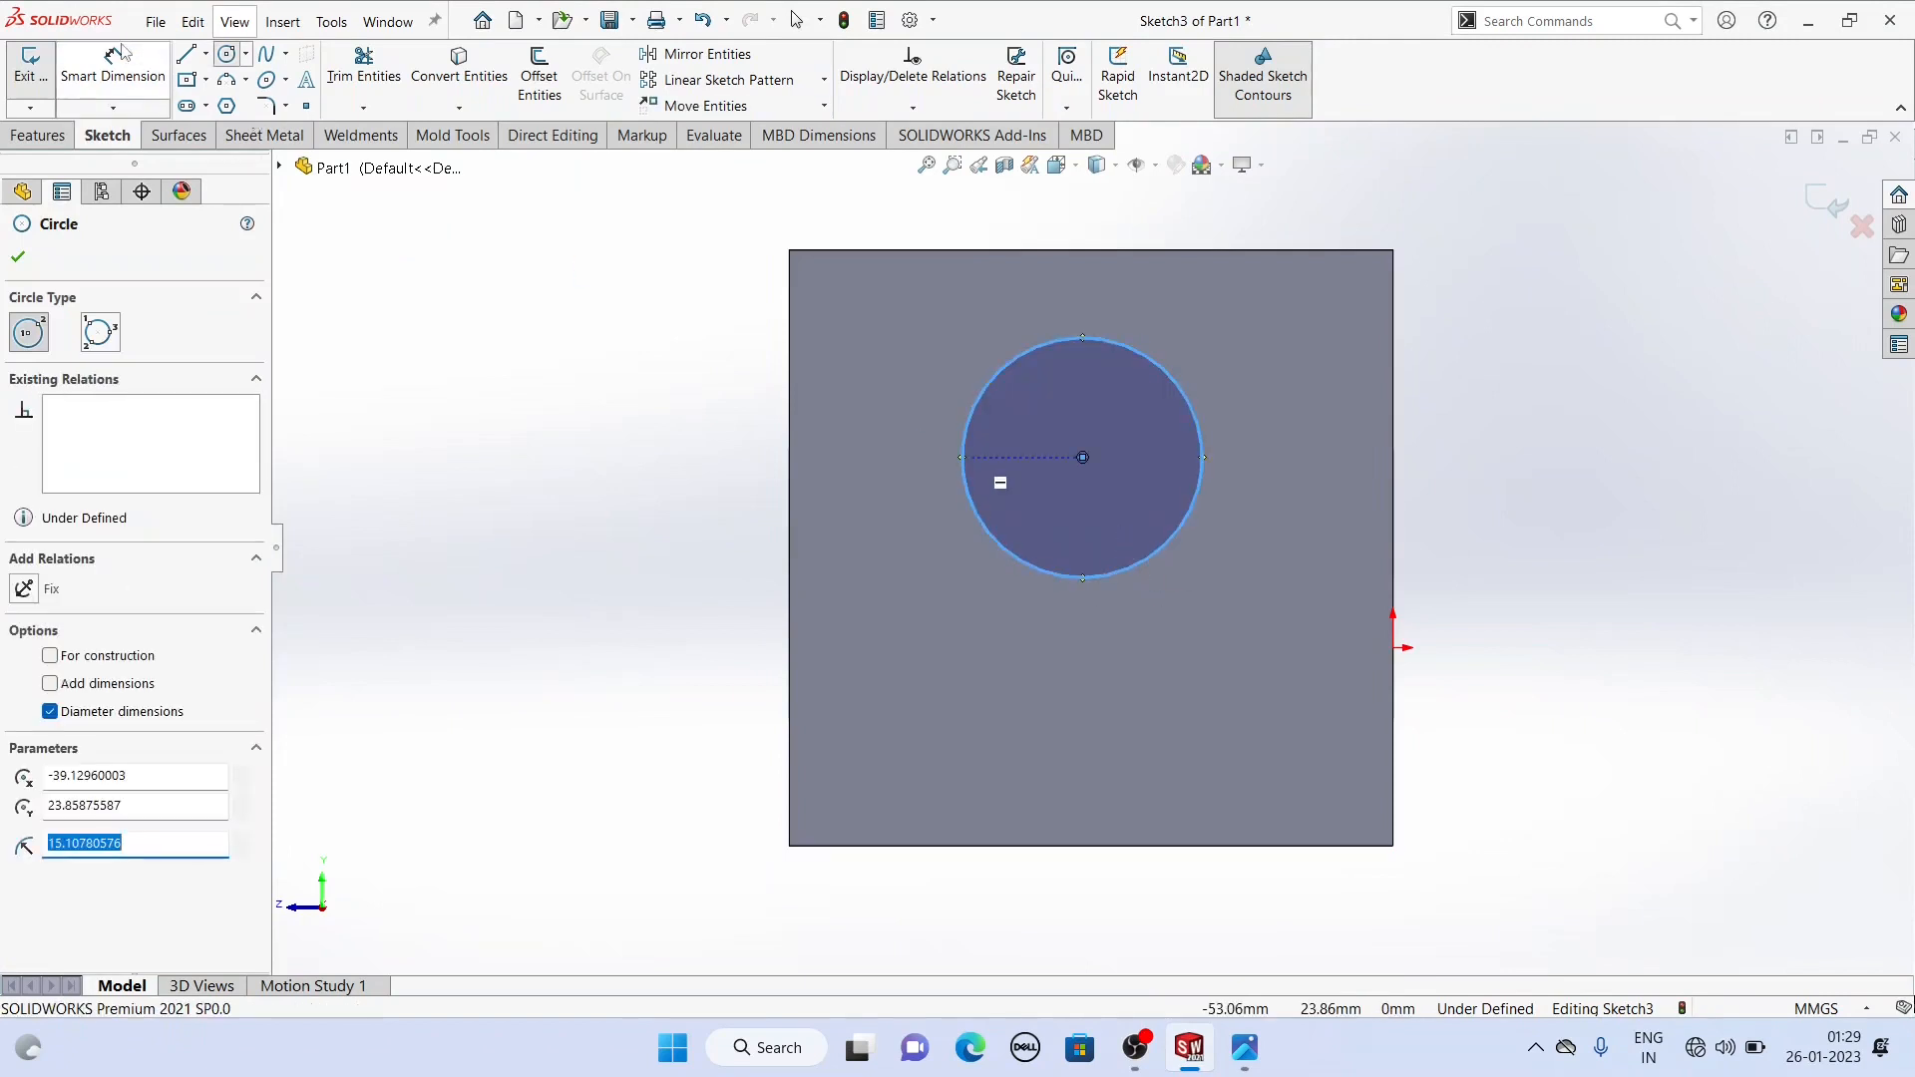
pyautogui.press('Escape')
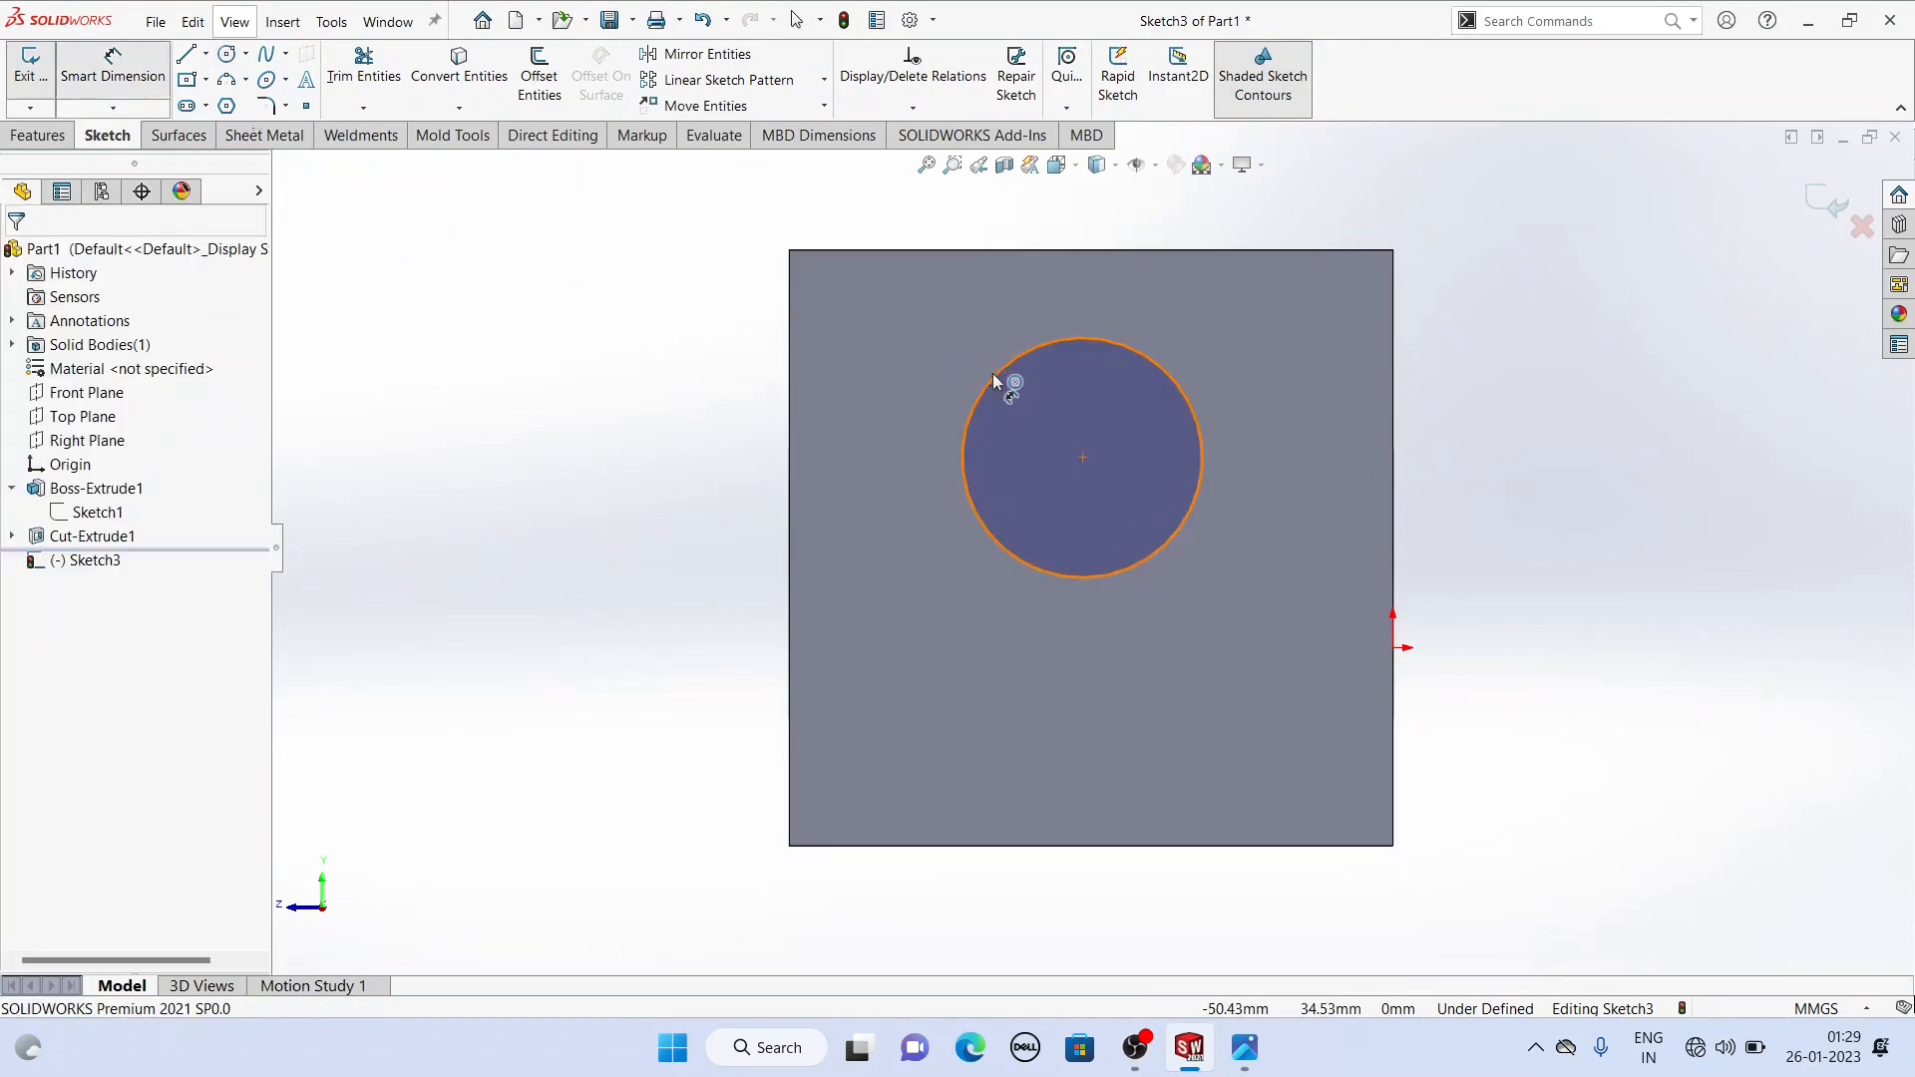
# Step: Dimension the circle on the upright's face to a 25 mm diameter
pyautogui.click(991, 373)
pyautogui.click(620, 444)
pyautogui.click(618, 445)
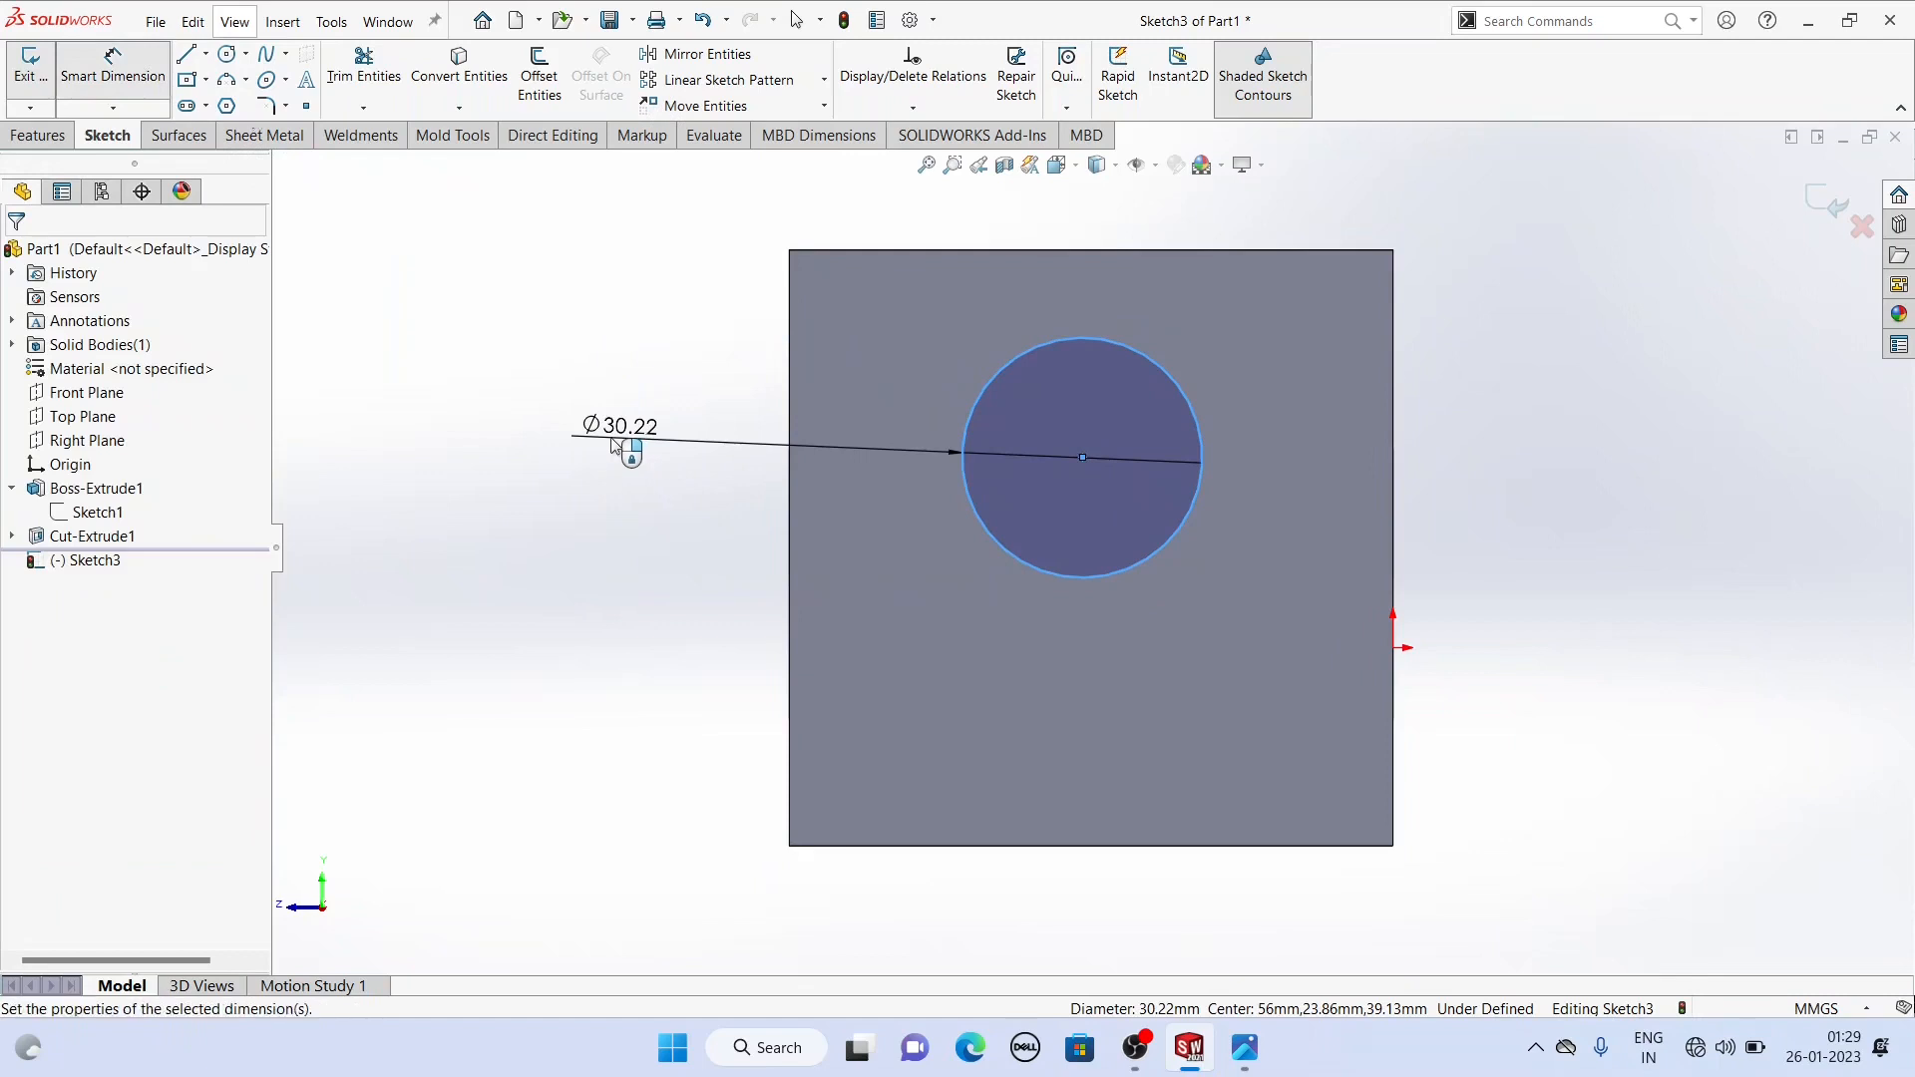
pyautogui.write('25')
pyautogui.press('Return')
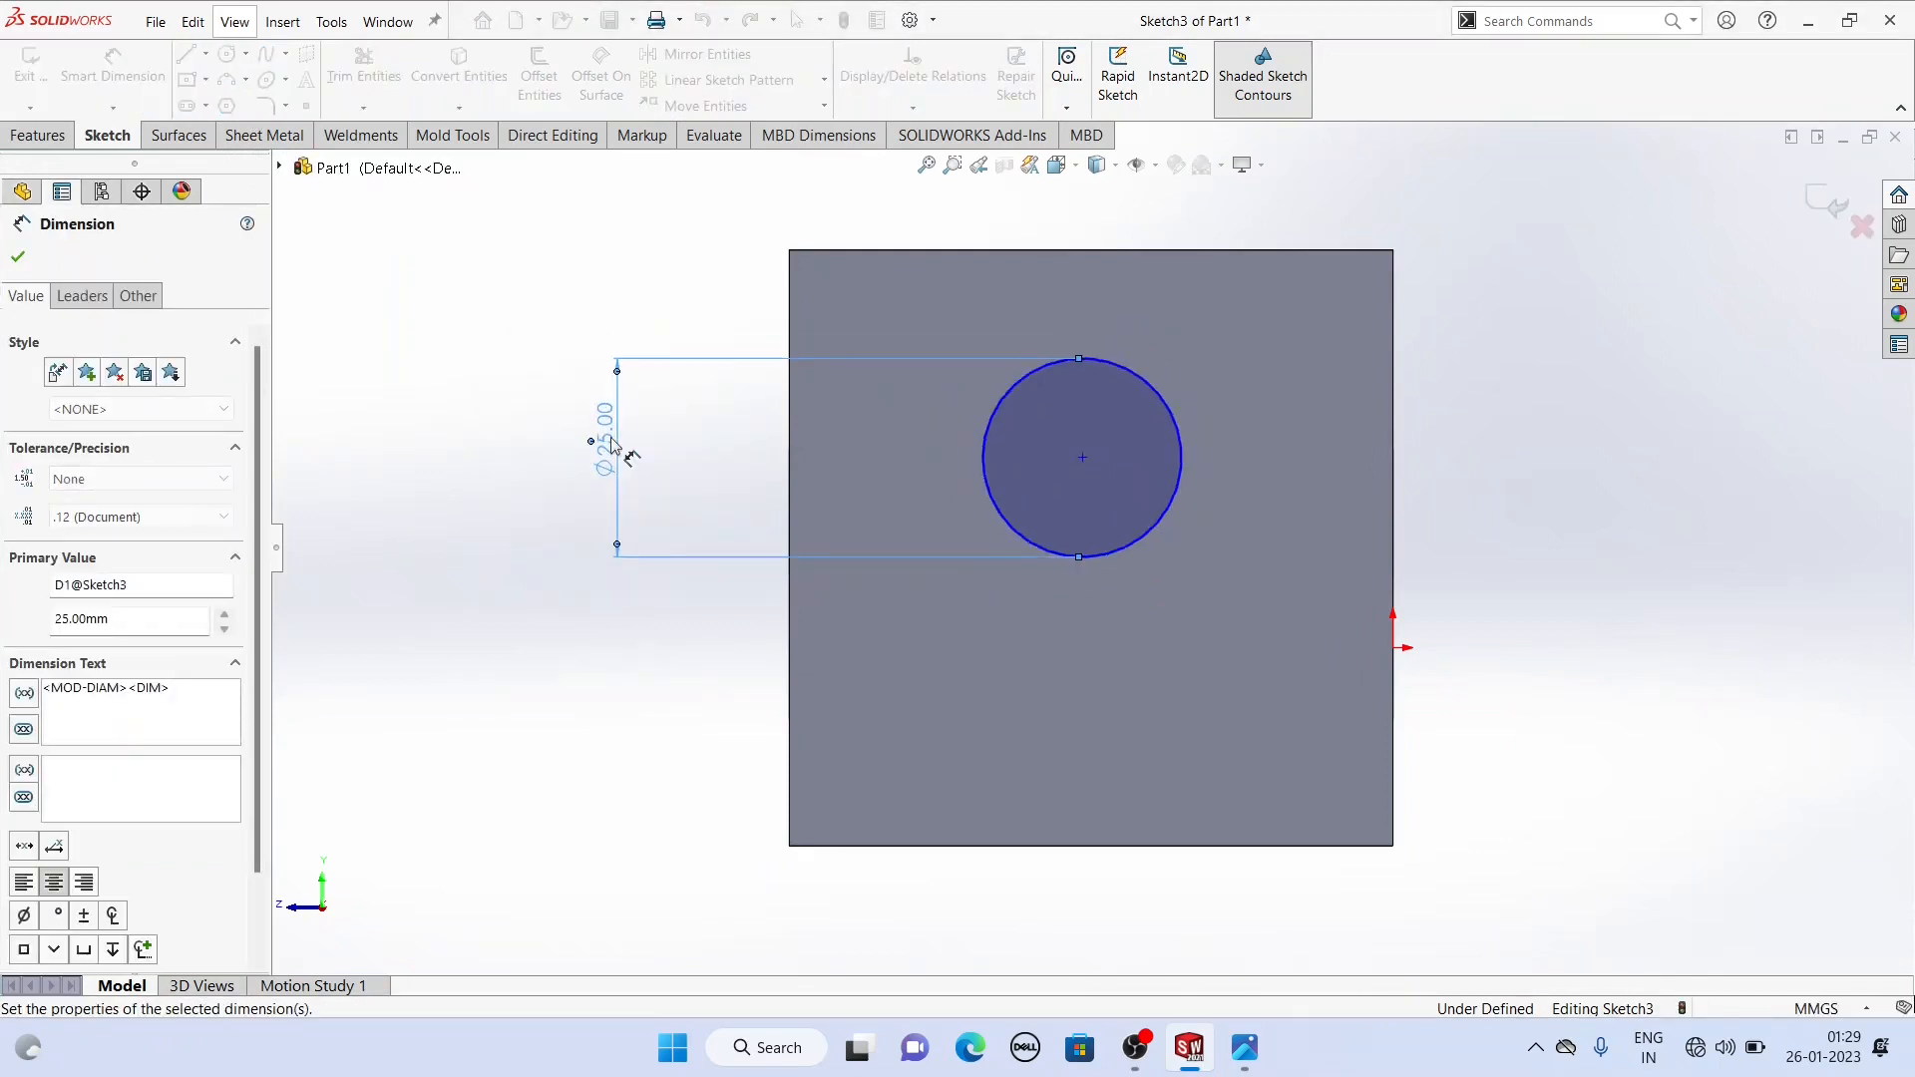
# Step: Dimension the circle's centre 32 mm below the upright's top edge
pyautogui.click(1085, 461)
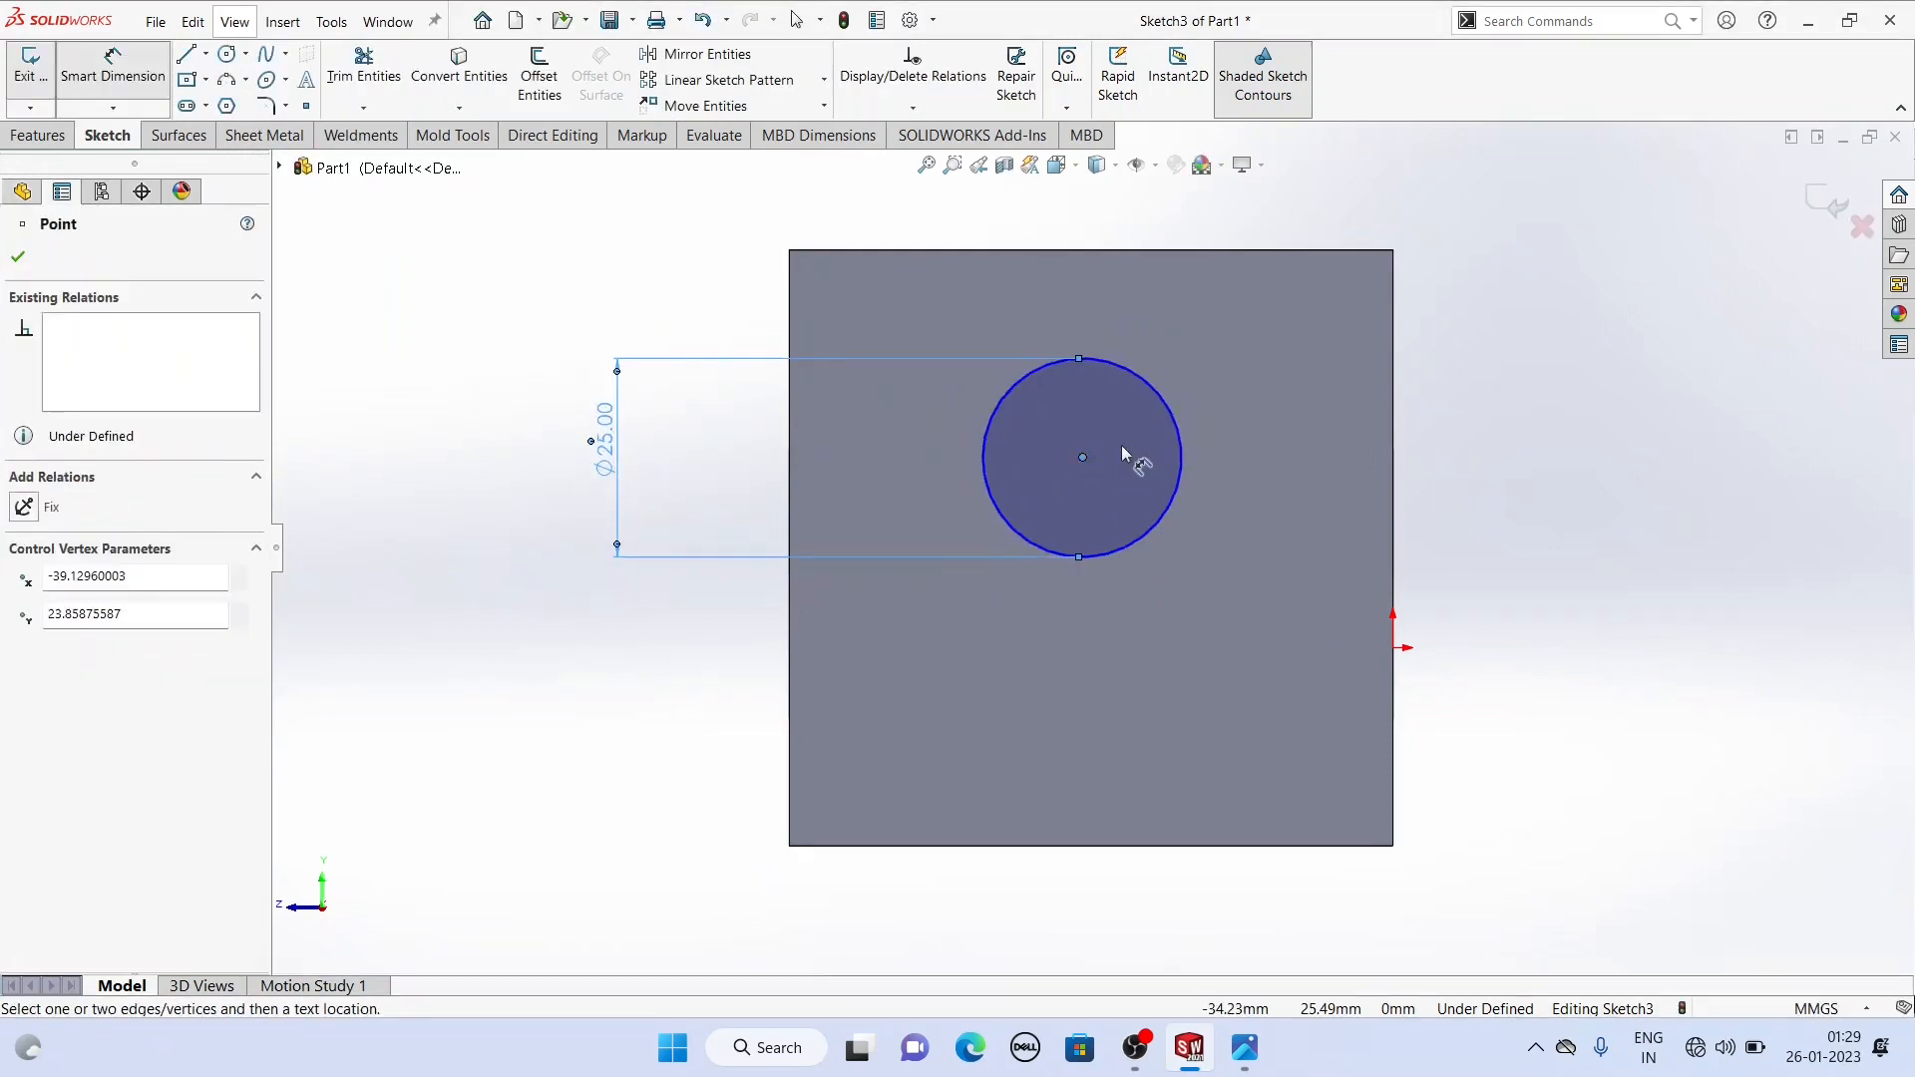
pyautogui.click(1026, 251)
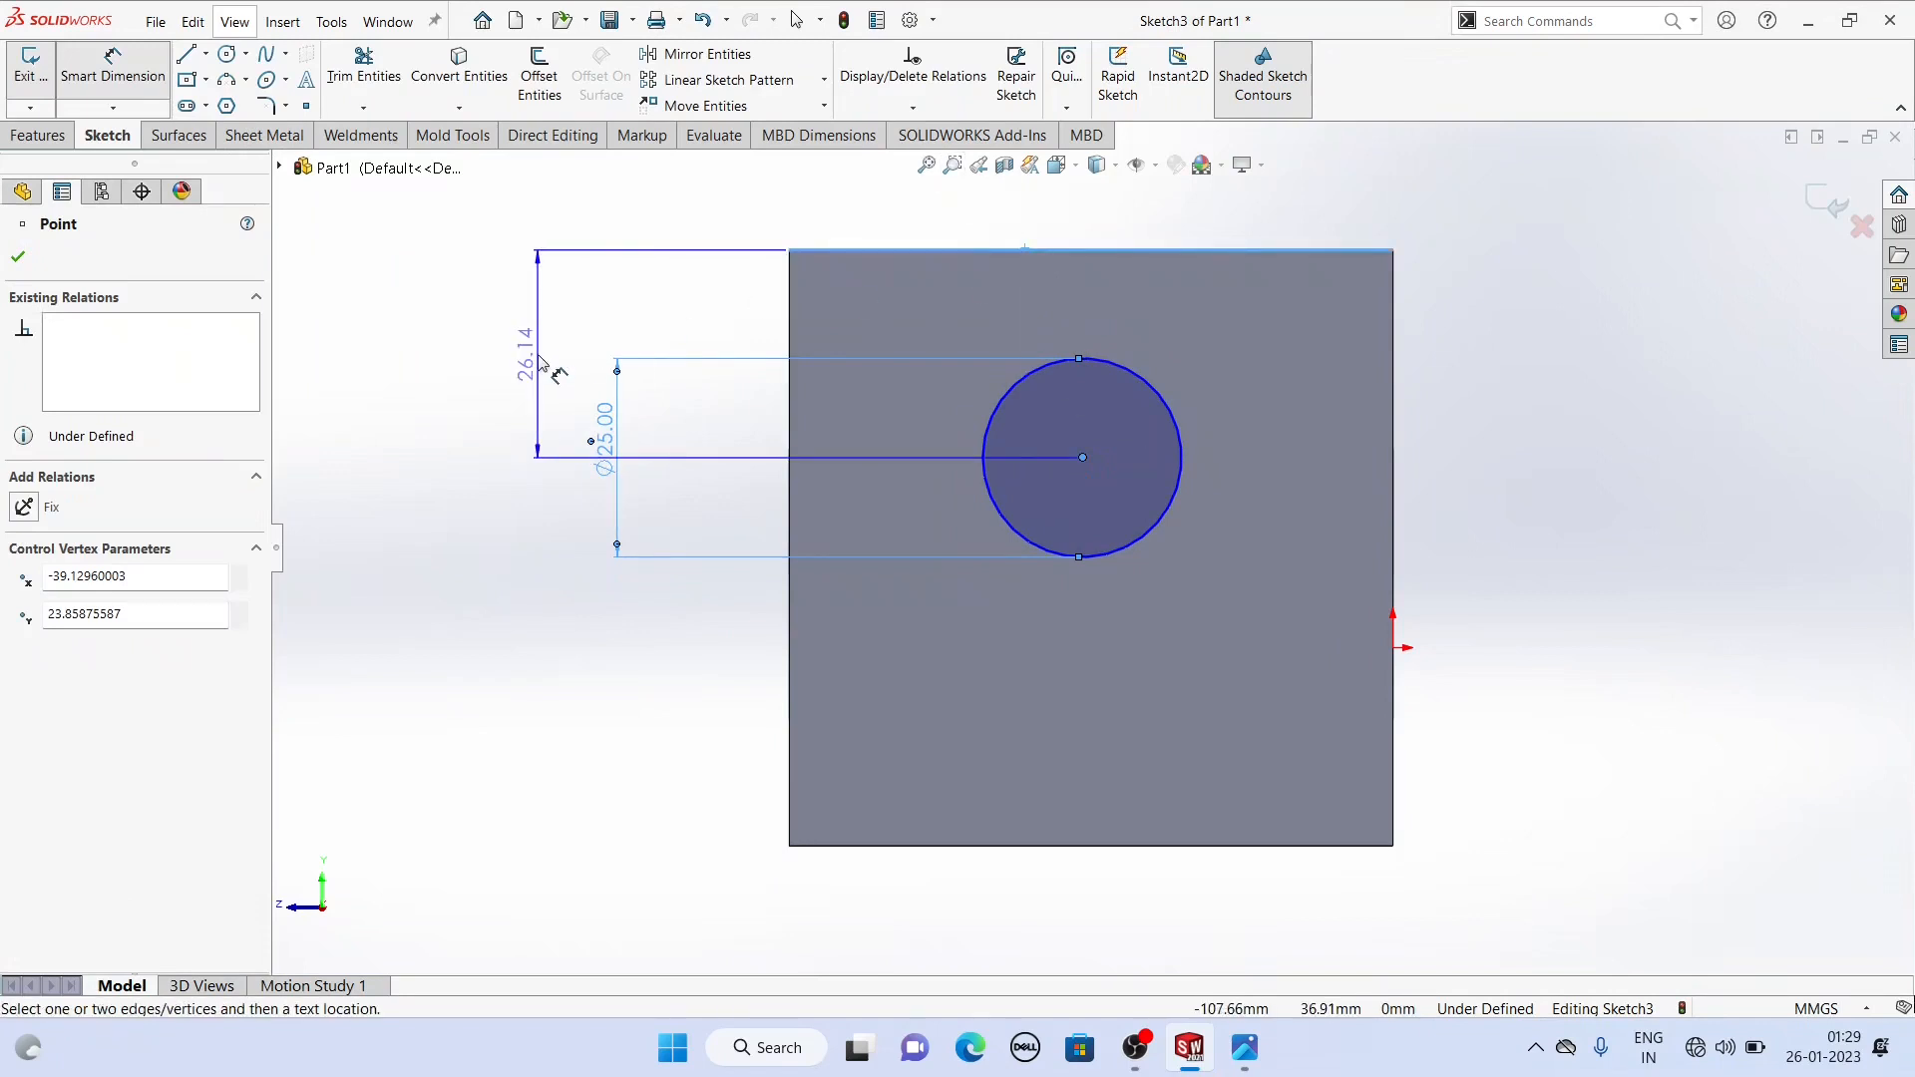
pyautogui.click(541, 362)
pyautogui.write('32')
pyautogui.press('Return')
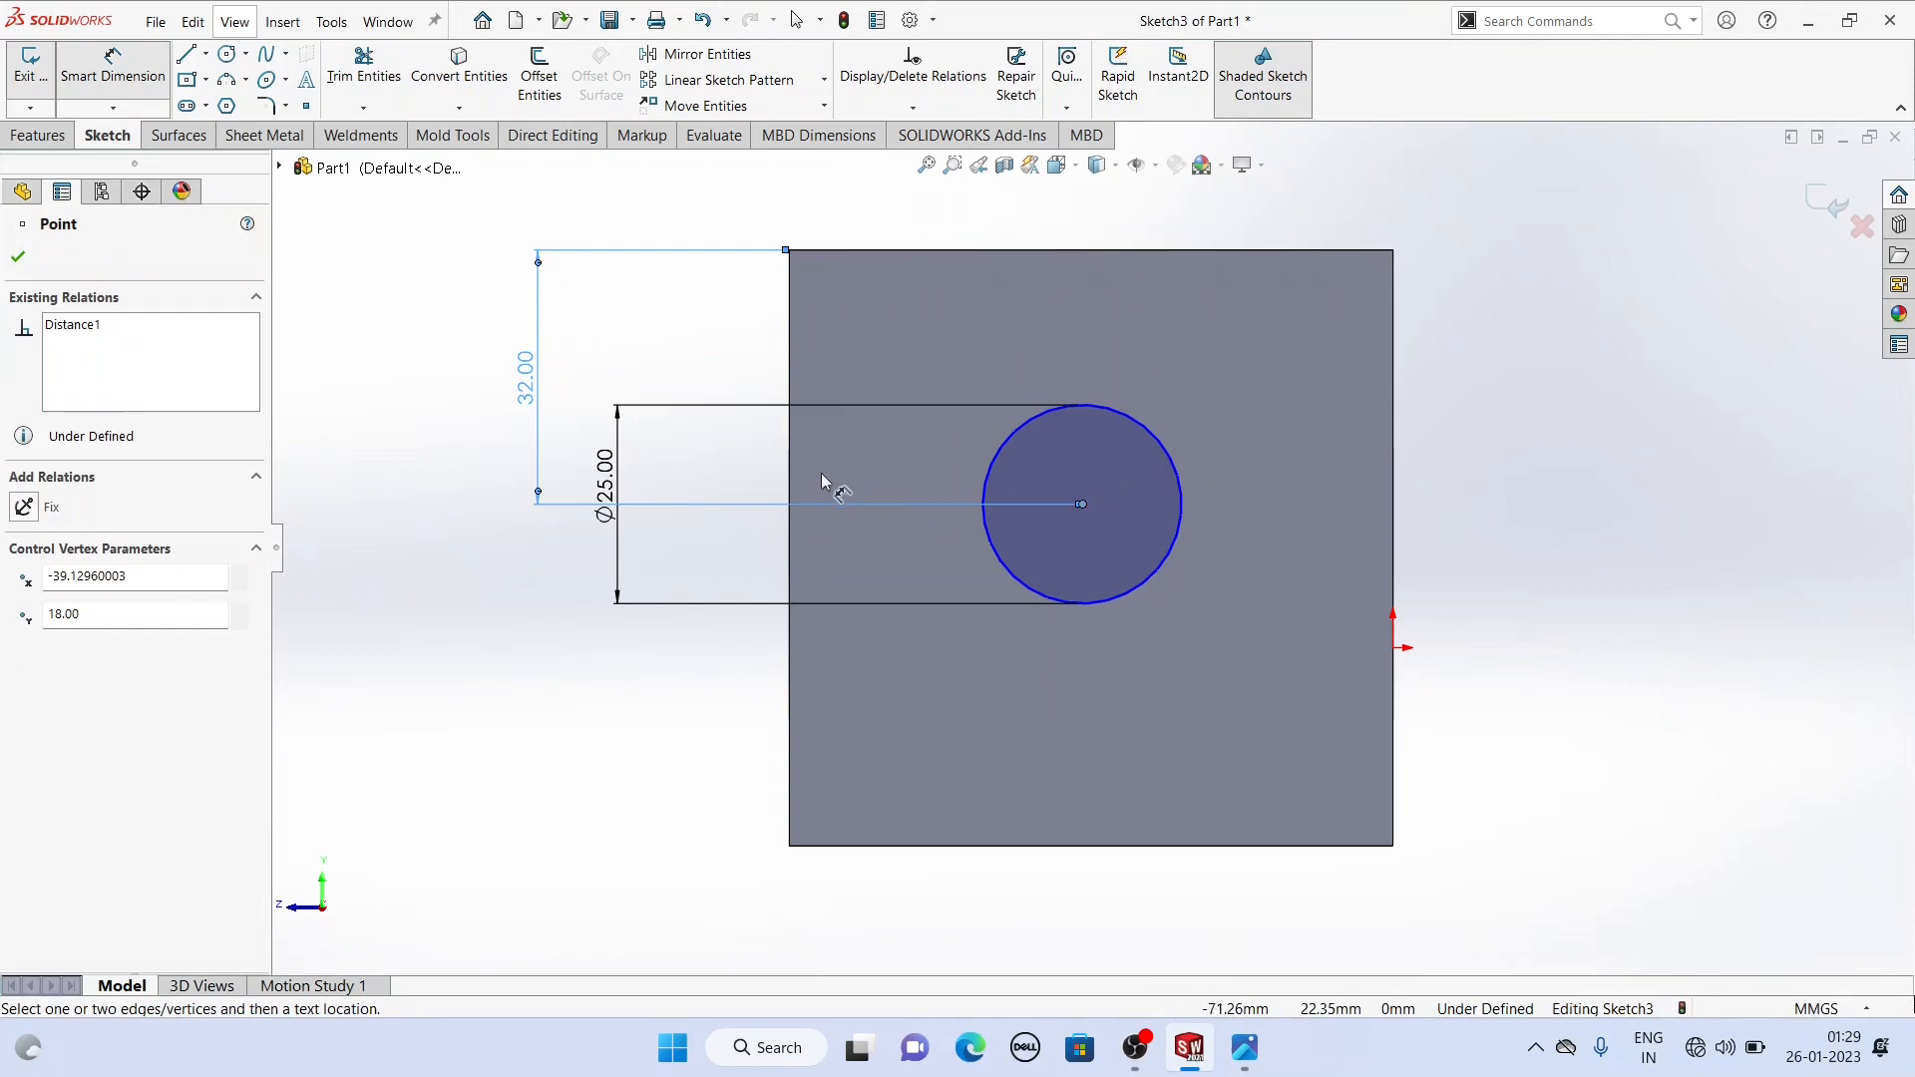
# Step: Dimension the circle's centre 38 mm from the upright's vertical side edge and end dimensioning
pyautogui.click(789, 499)
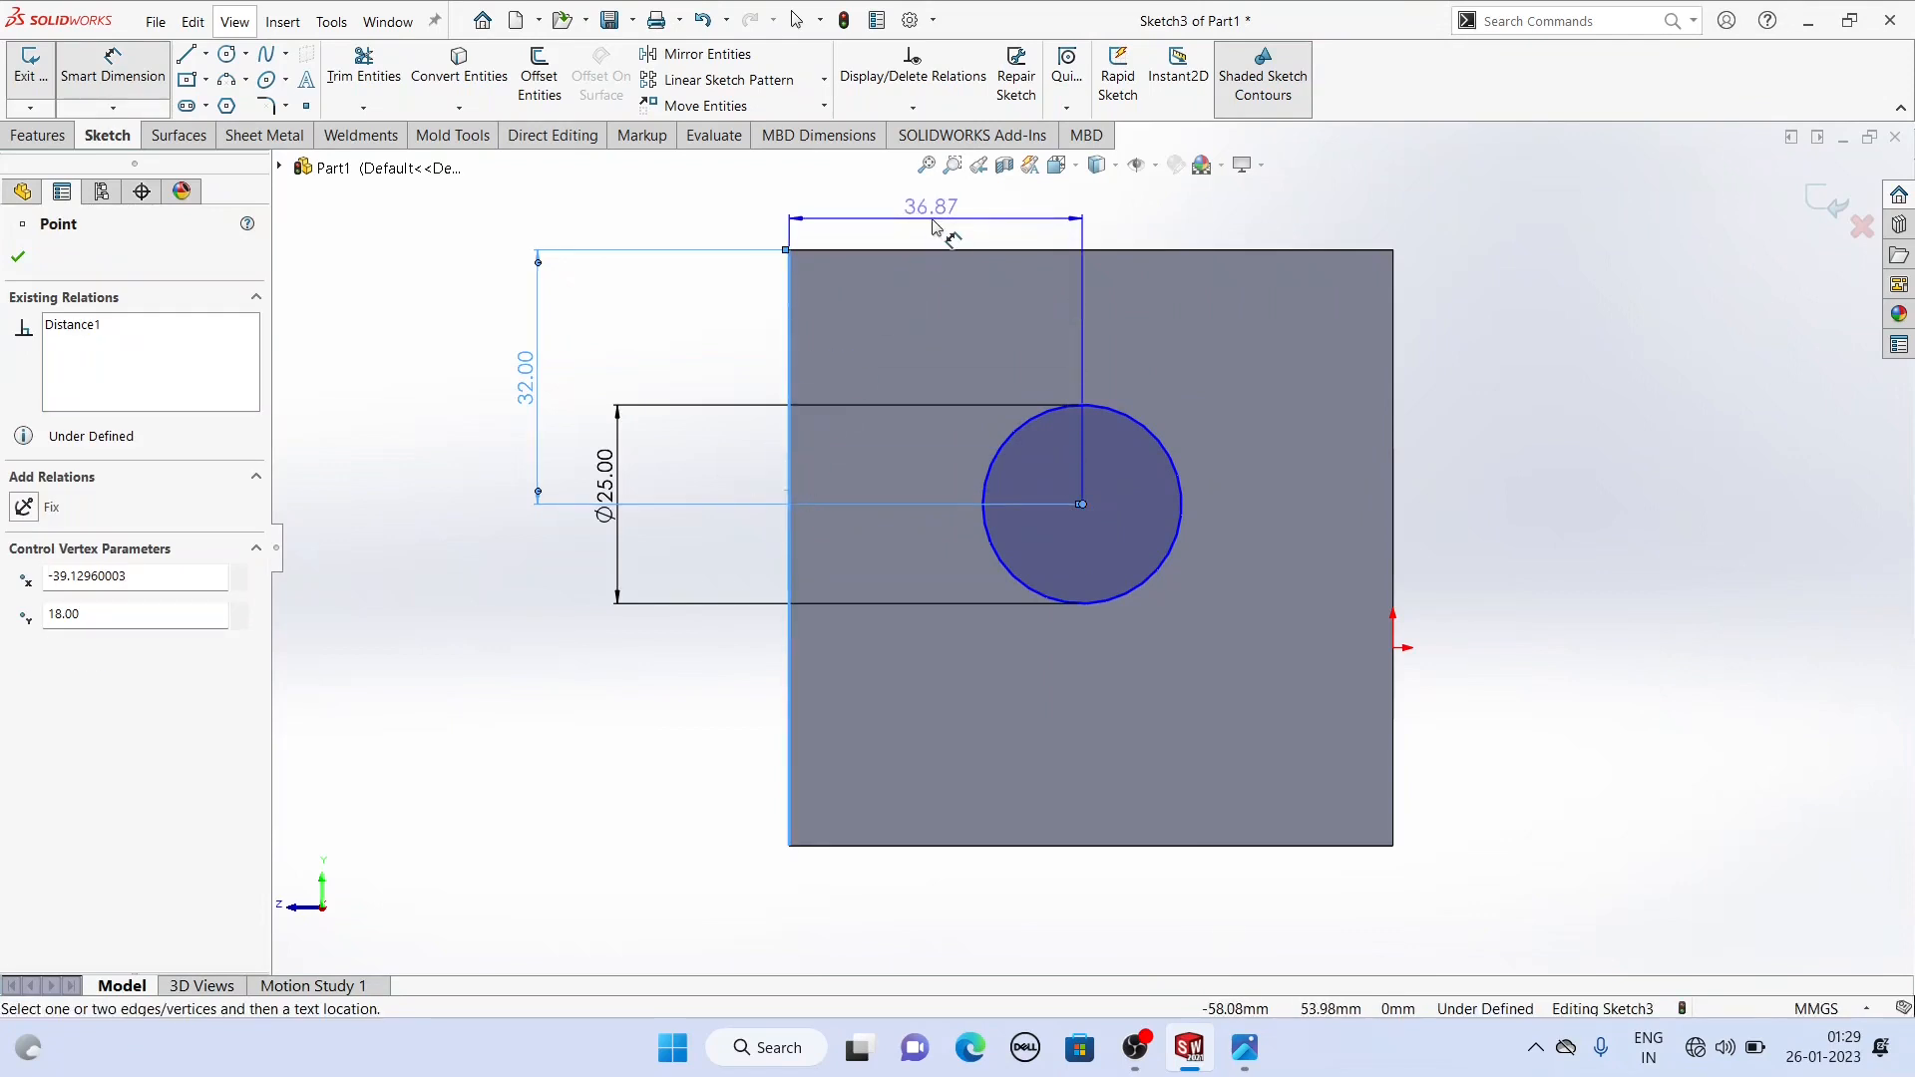
pyautogui.click(932, 226)
pyautogui.write('38')
pyautogui.press('Return')
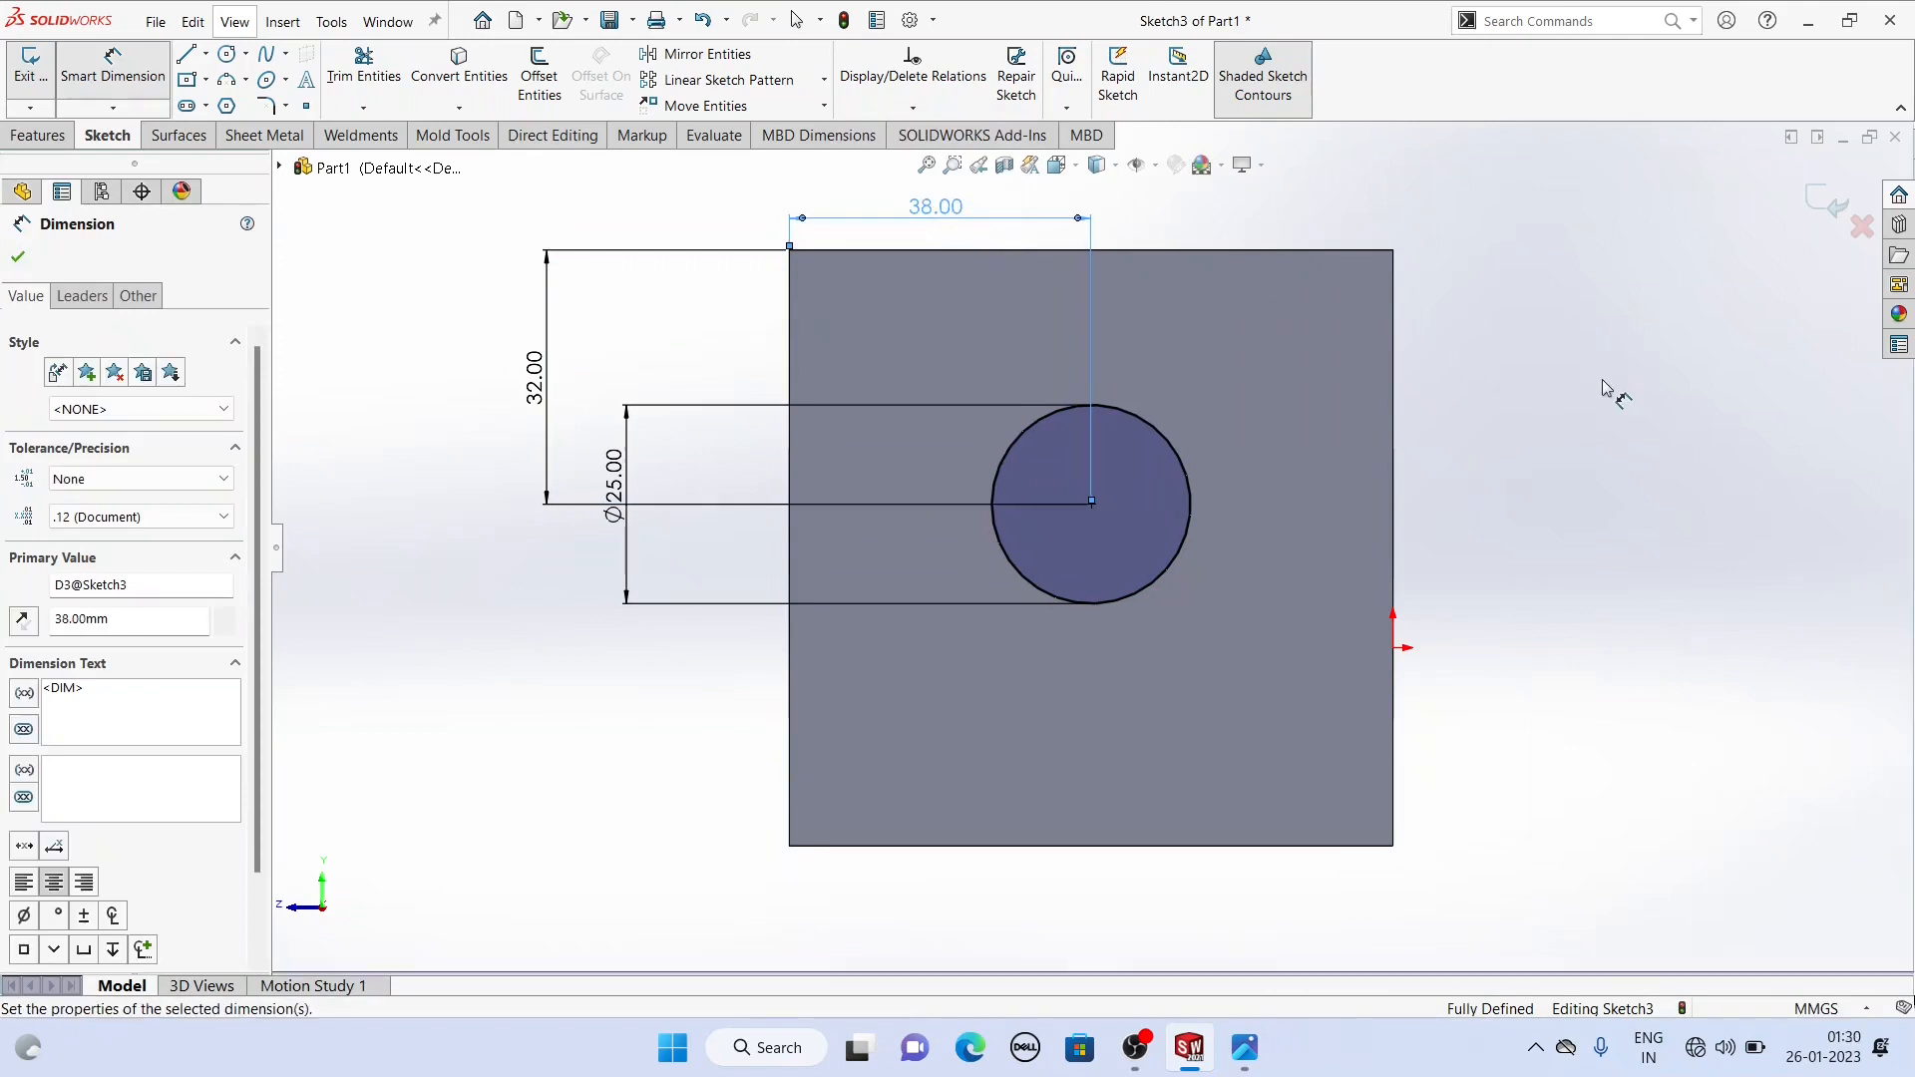
pyautogui.rightClick(1477, 326)
pyautogui.click(1516, 385)
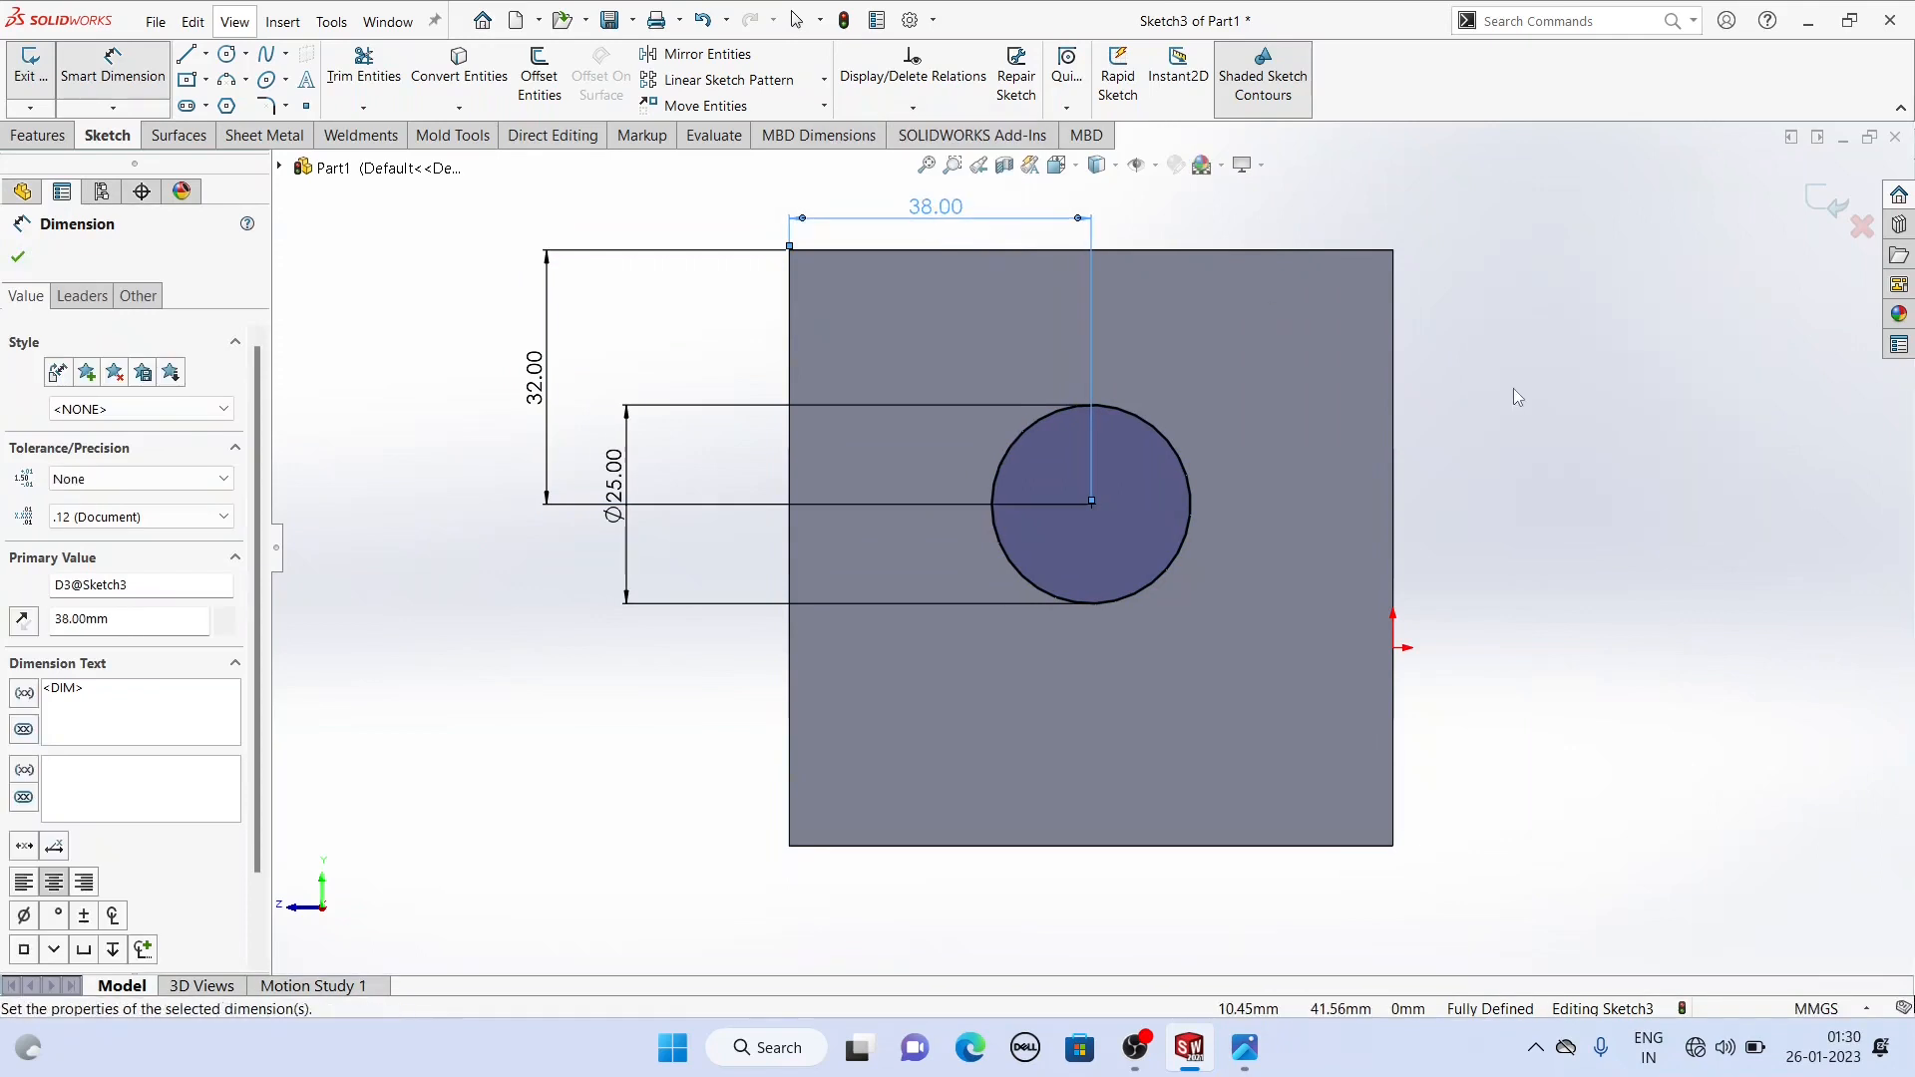
# Step: Cut the 25 mm circle through the upright with an Extruded Cut using the Up To Next end condition
pyautogui.moveTo(999, 599)
pyautogui.mouseDown(button='middle')
pyautogui.moveTo(1126, 648)
pyautogui.moveTo(1267, 662)
pyautogui.moveTo(1232, 630)
pyautogui.mouseUp(button='middle')
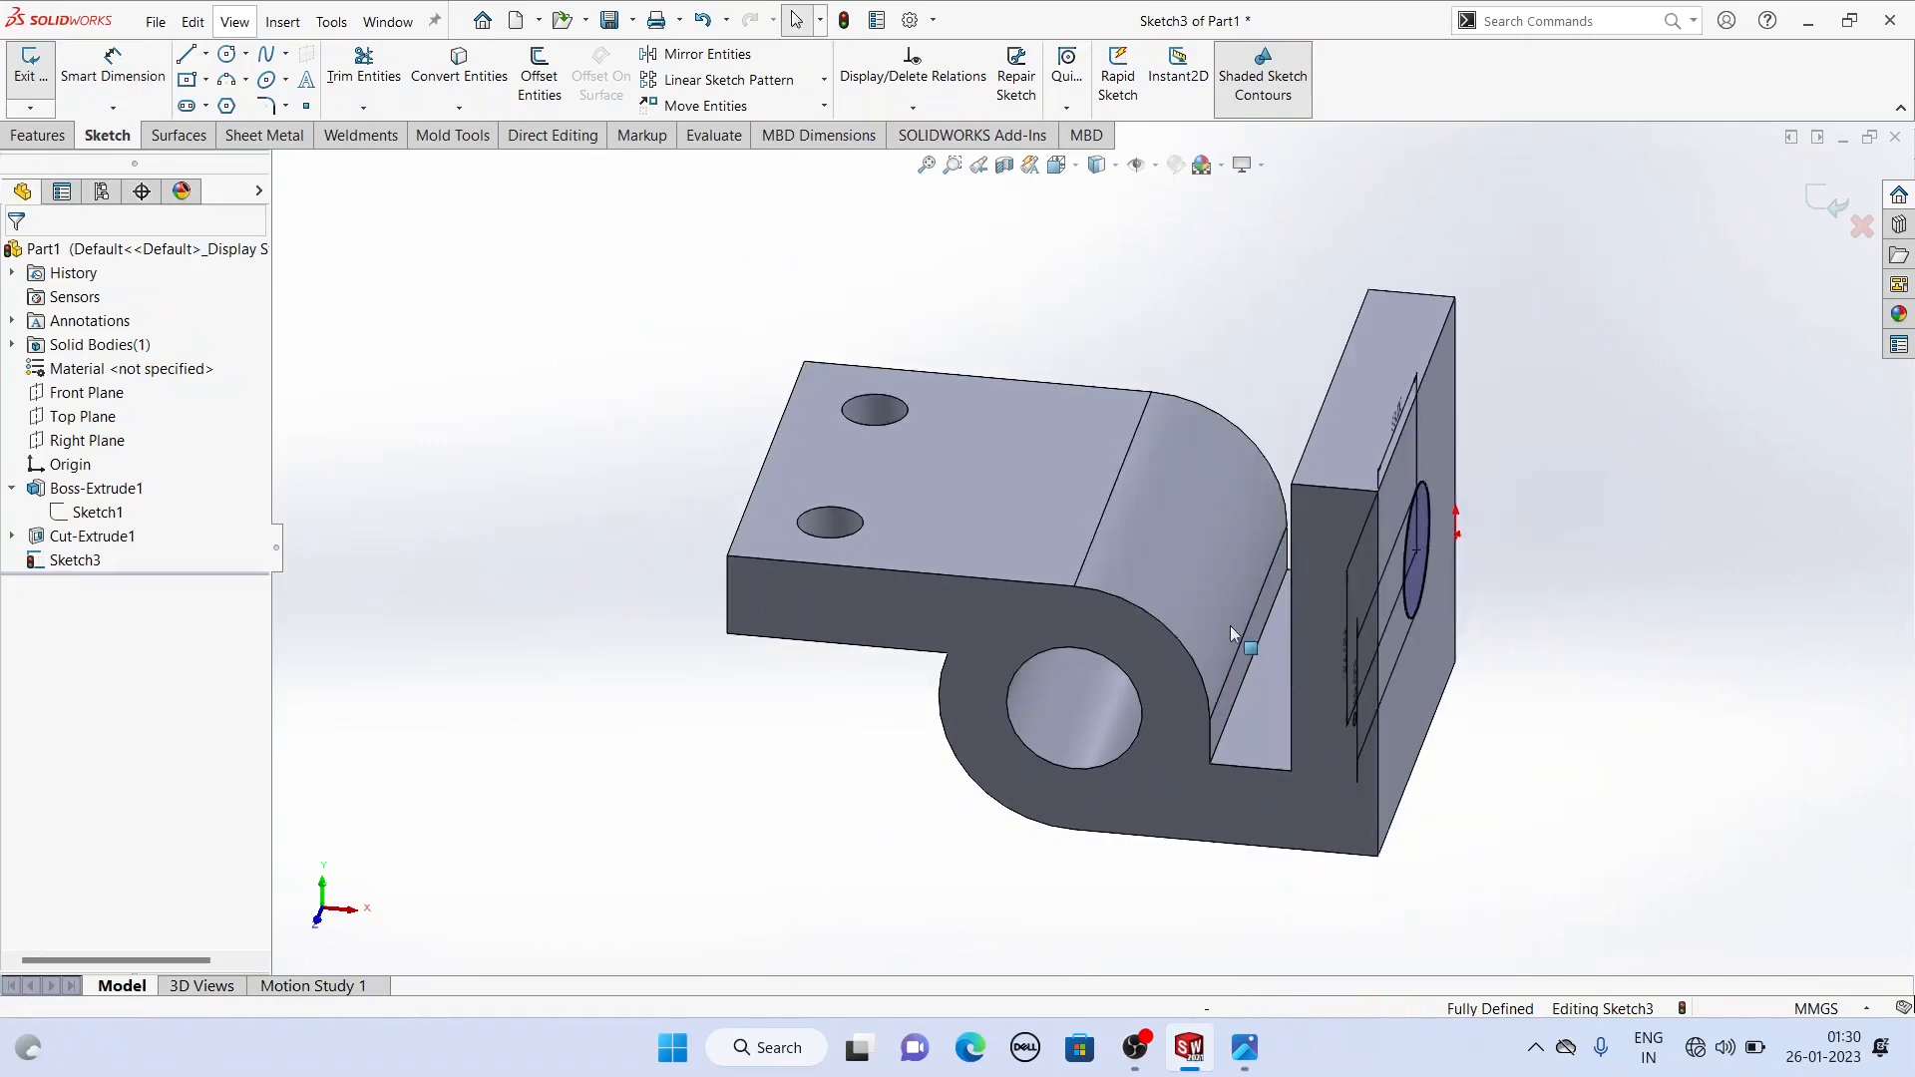
pyautogui.click(16, 137)
pyautogui.click(332, 84)
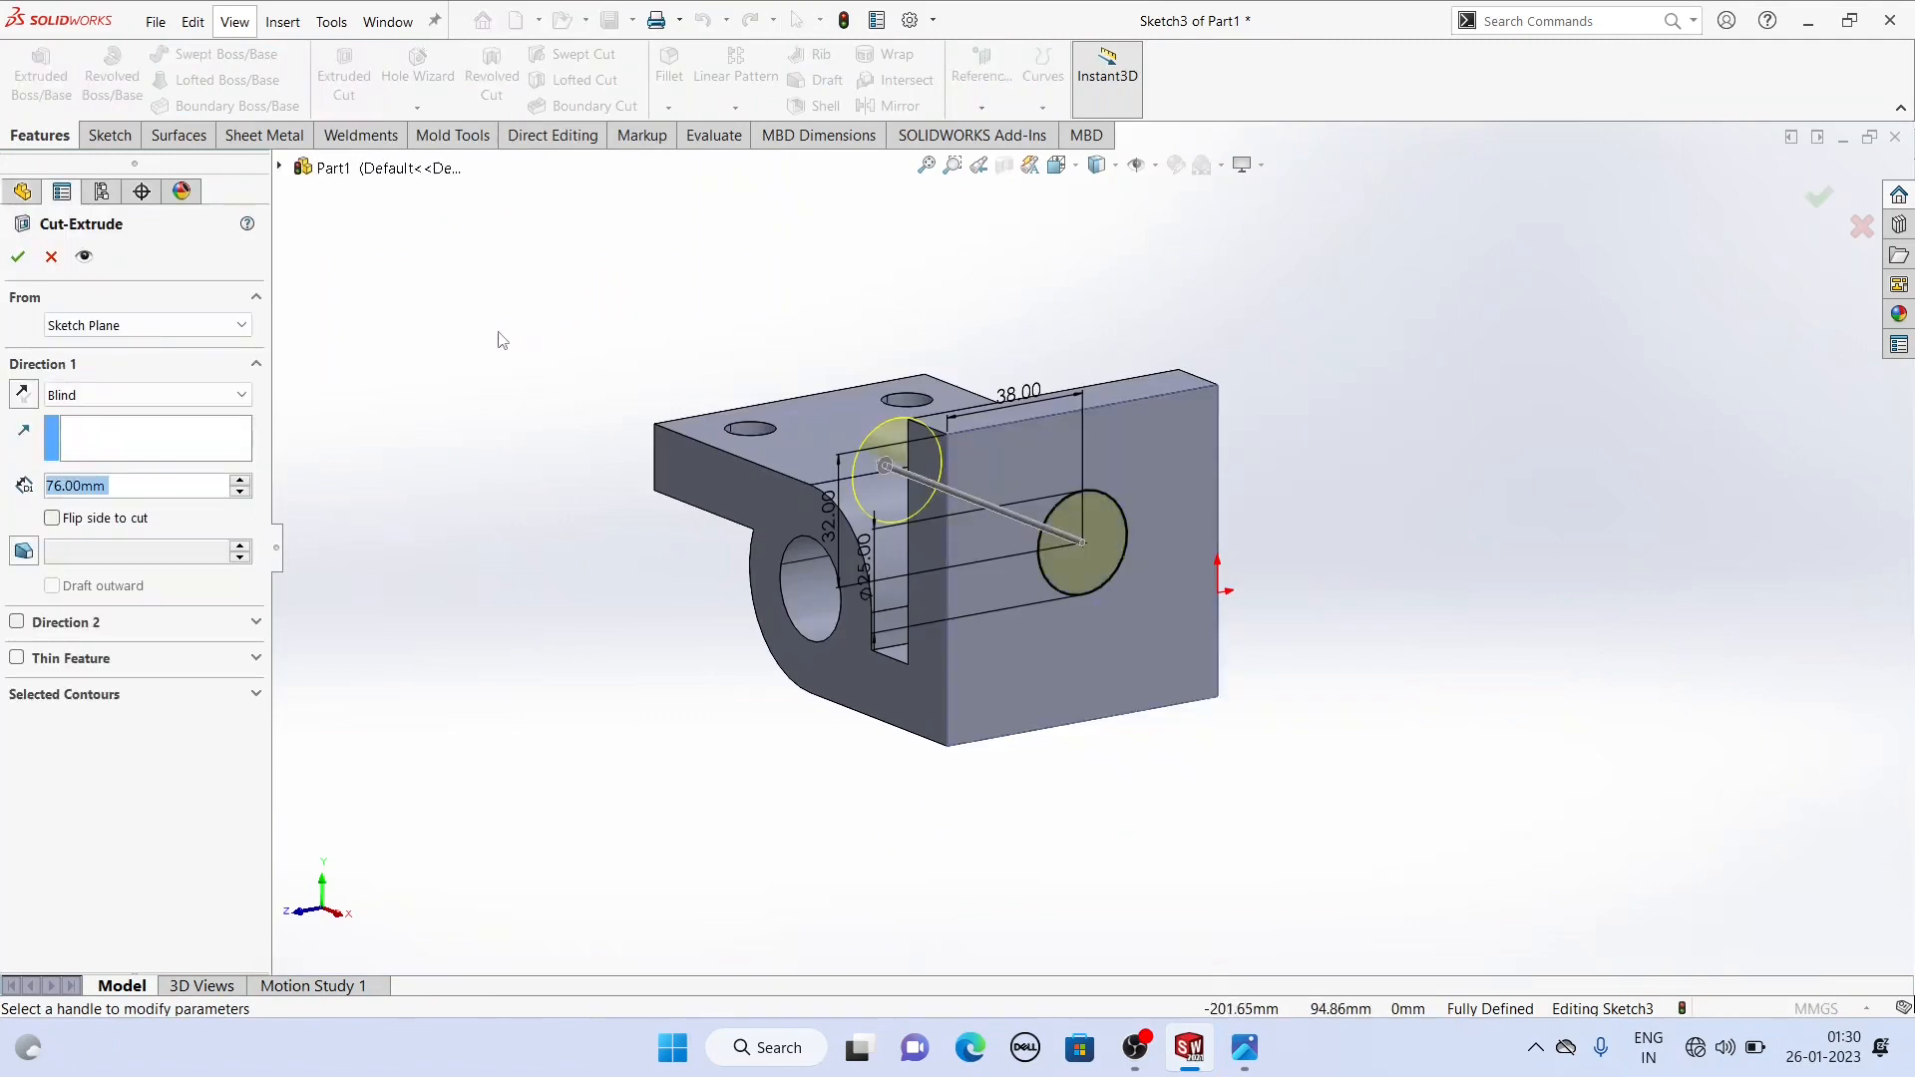
pyautogui.click(134, 399)
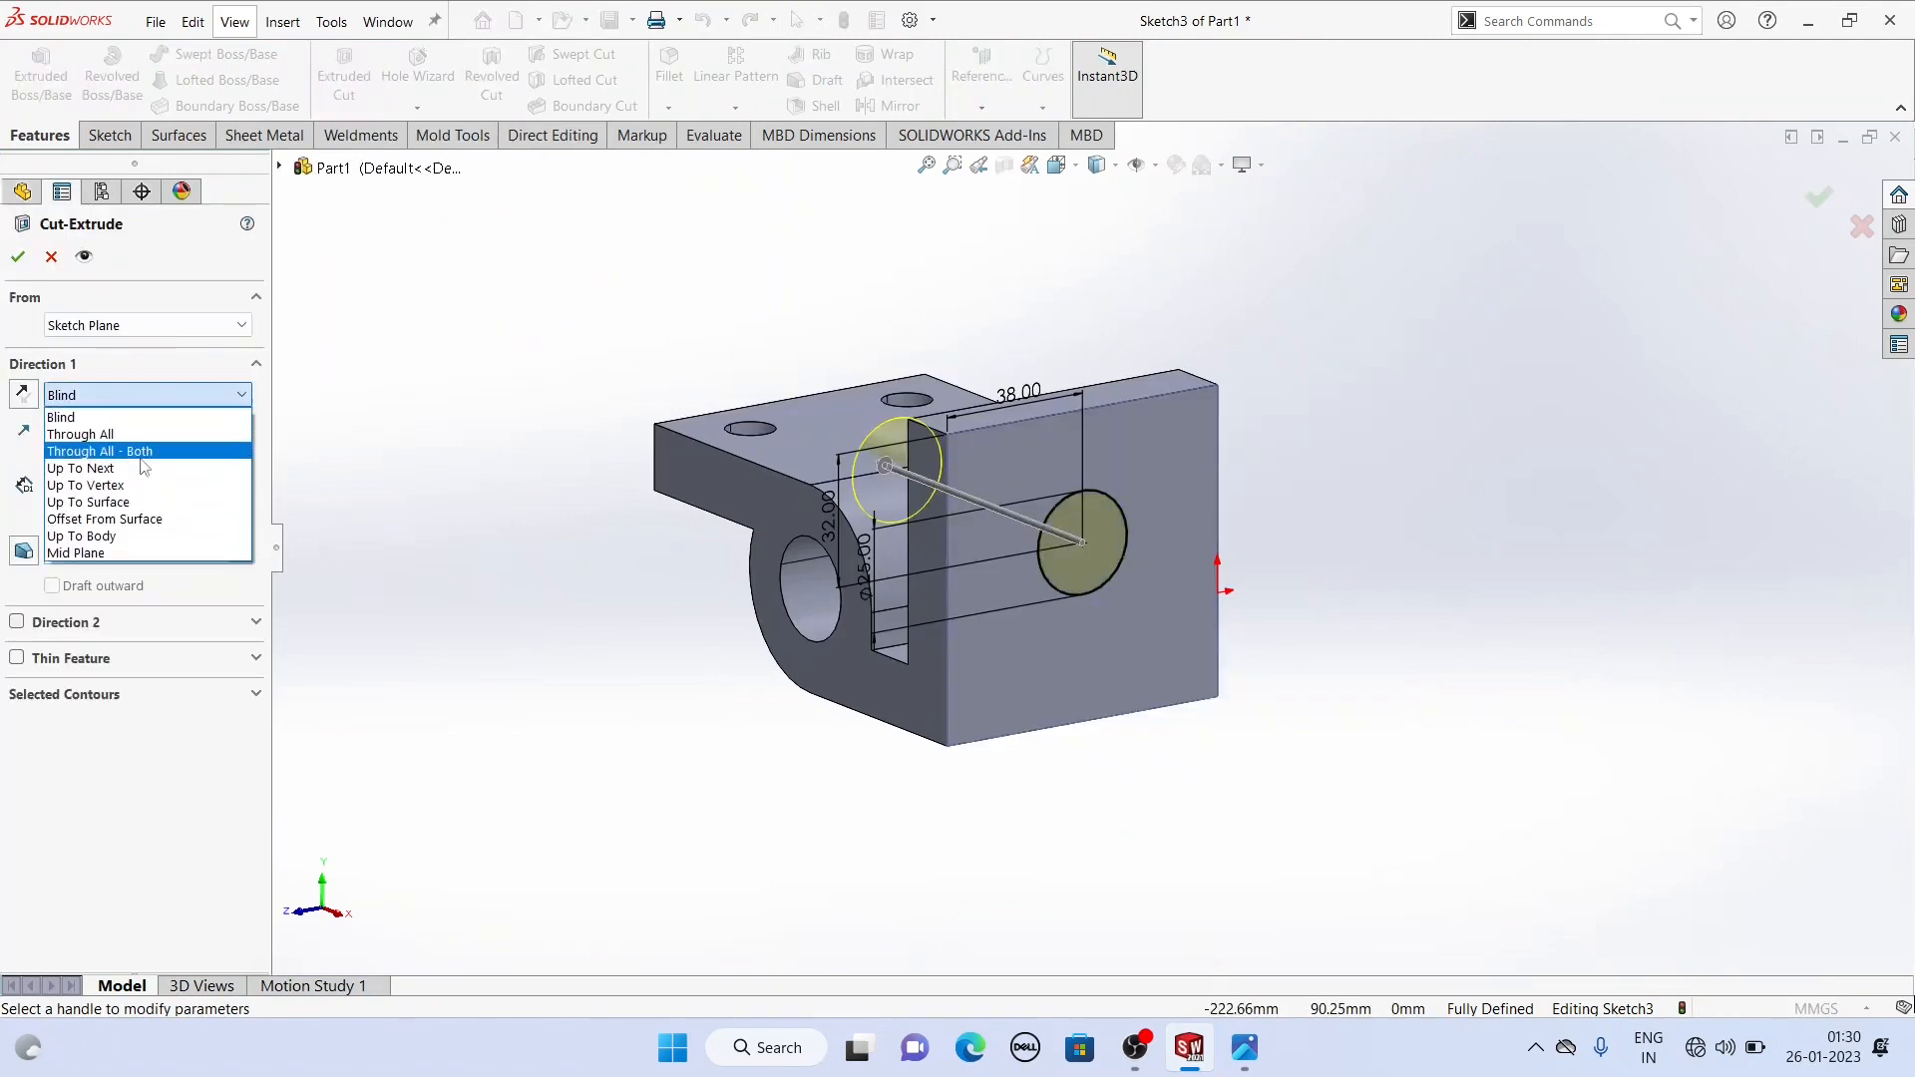
pyautogui.click(80, 468)
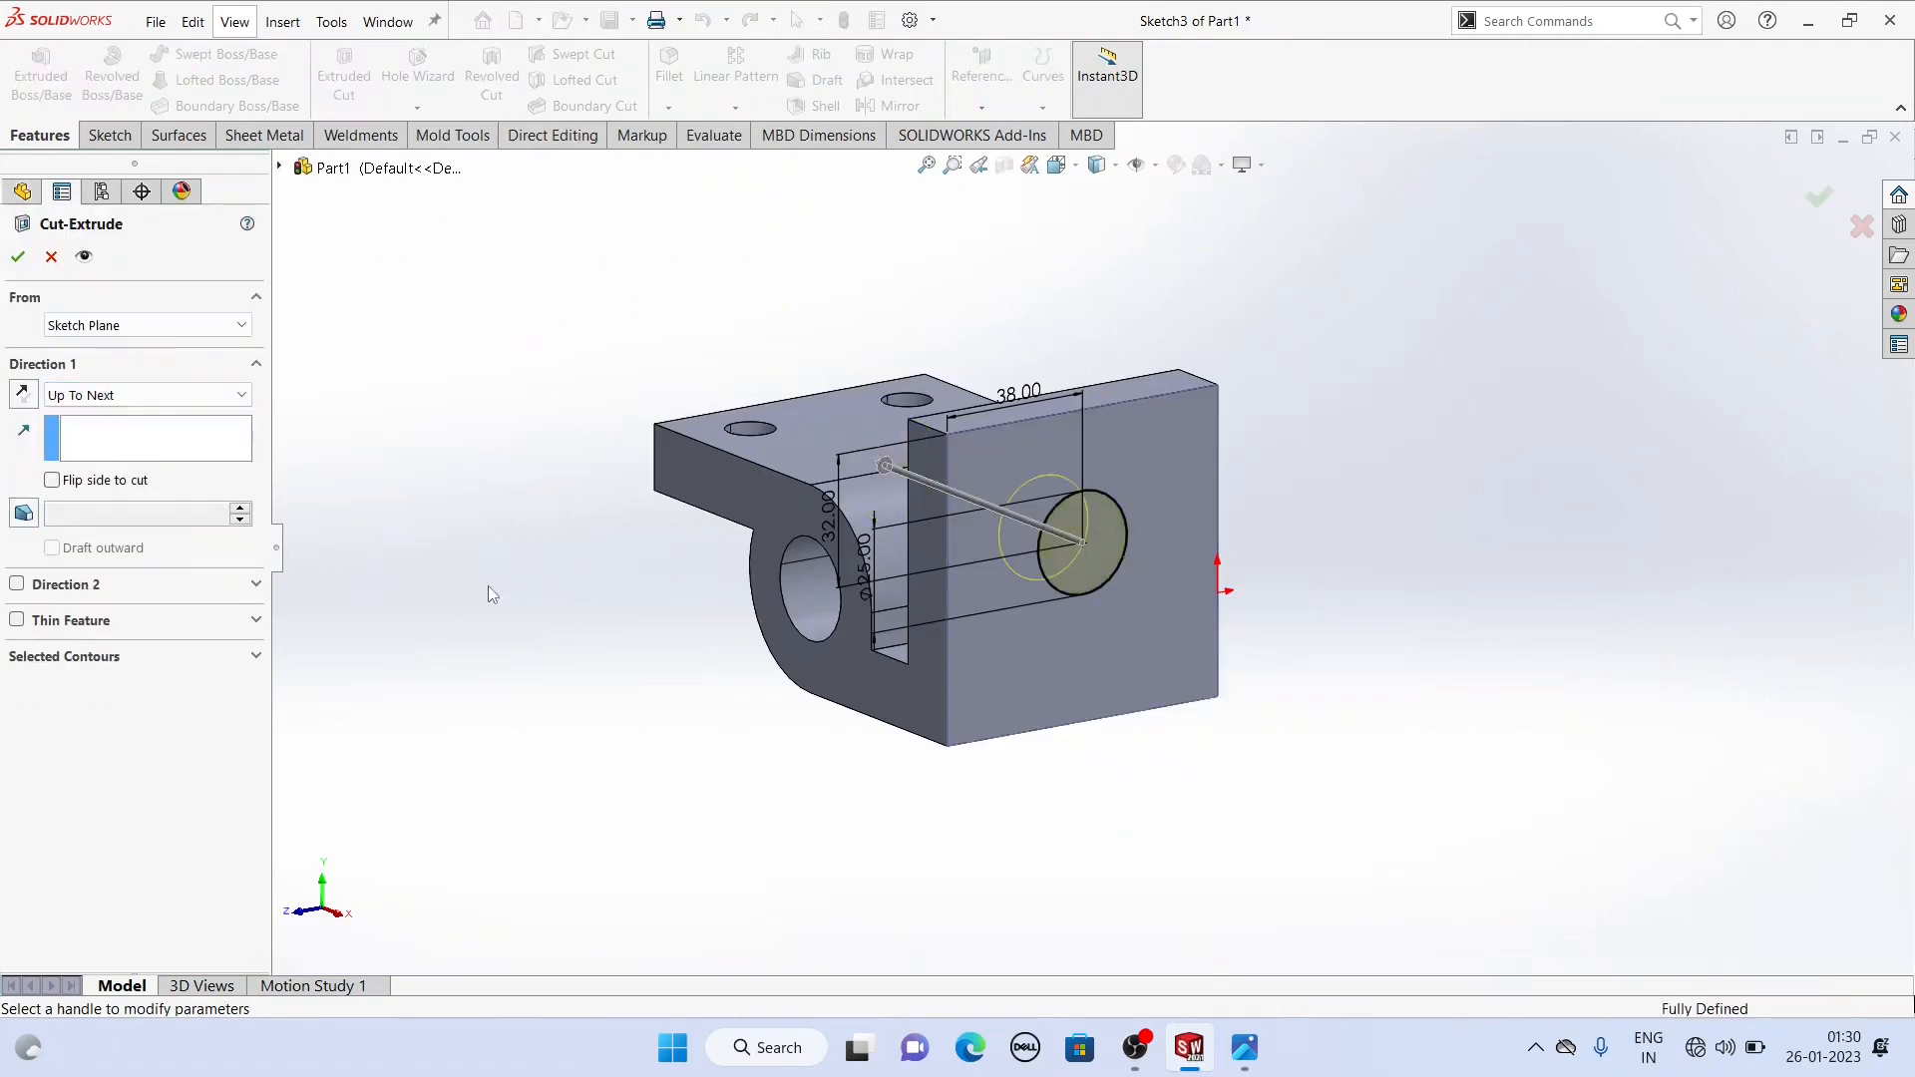
pyautogui.moveTo(488, 584); pyautogui.dragTo(592, 605, button='middle')
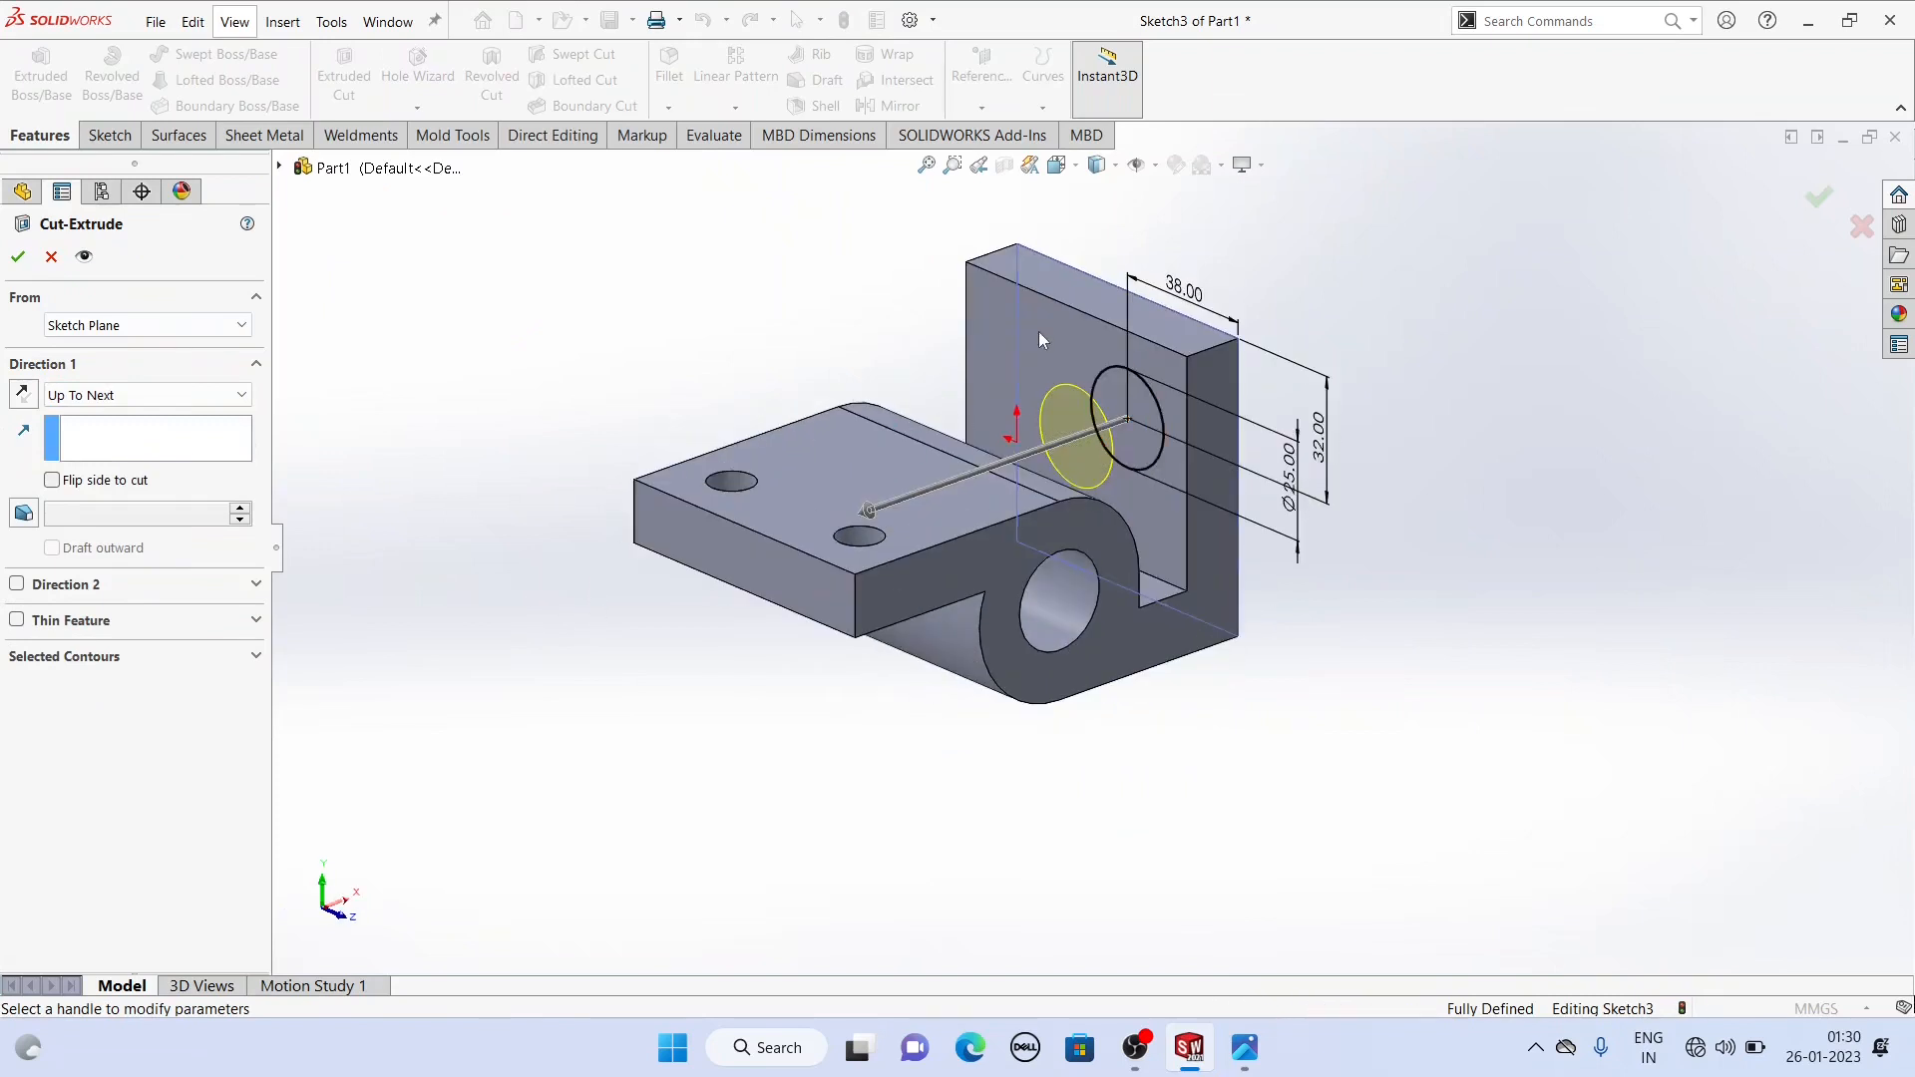
pyautogui.click(18, 258)
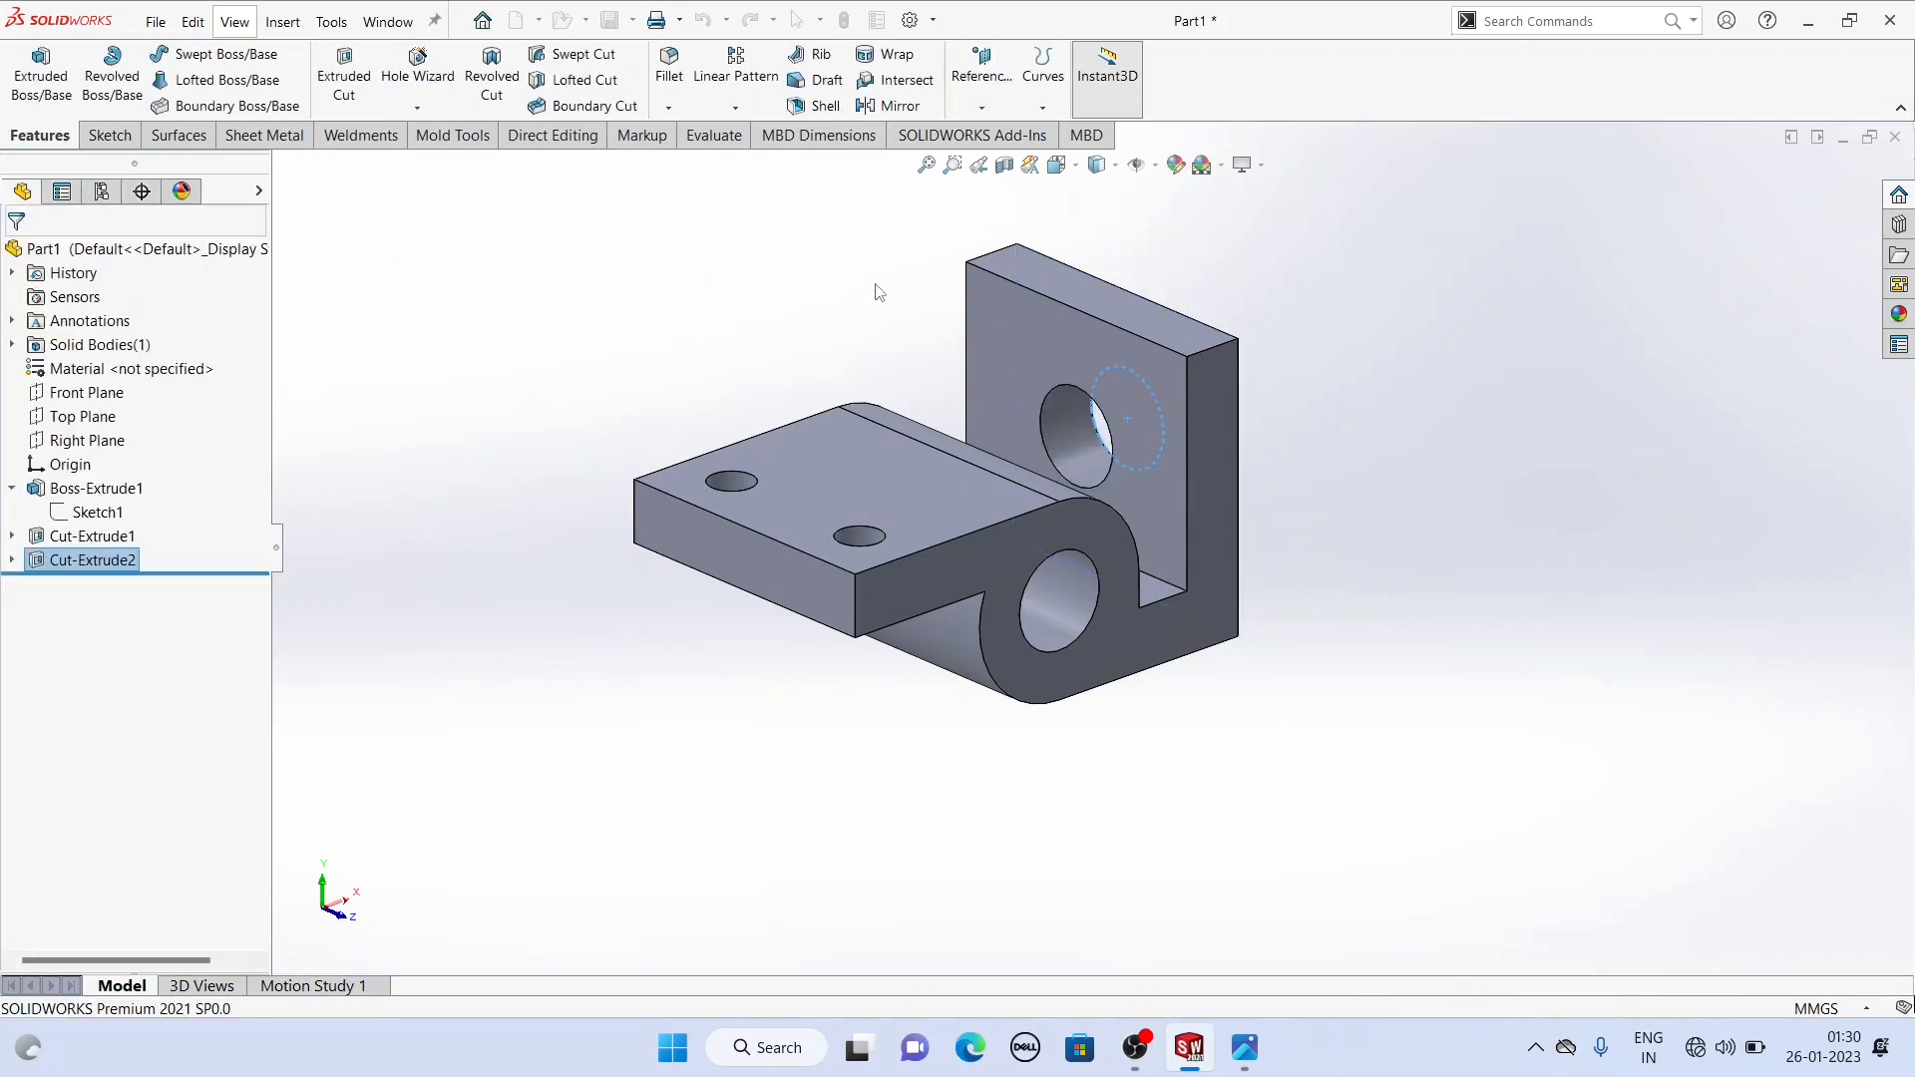
pyautogui.moveTo(1115, 529)
pyautogui.mouseDown(button='middle')
pyautogui.moveTo(813, 529)
pyautogui.moveTo(1111, 476)
pyautogui.moveTo(1105, 492)
pyautogui.mouseUp(button='middle')
pyautogui.scroll(-1, 878, 448)
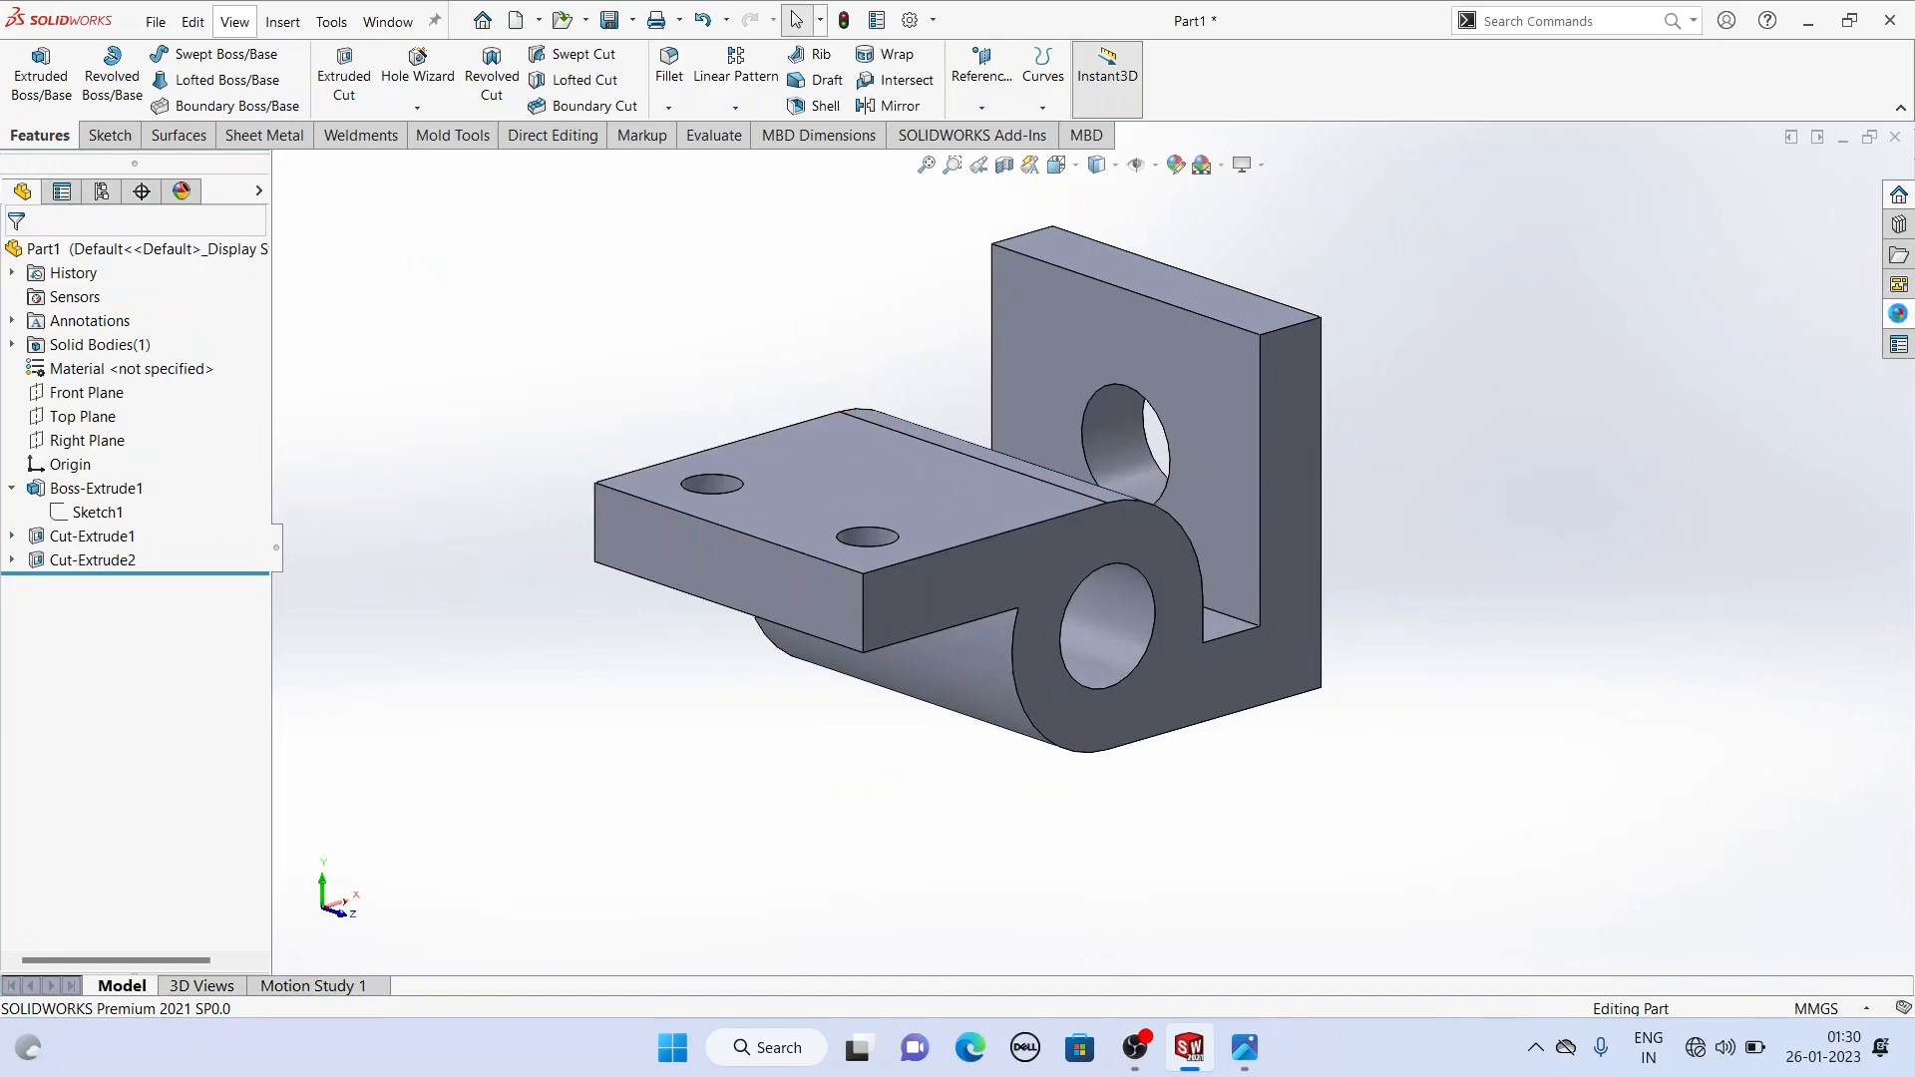
# Step: Apply the sandblasted brass appearance from the metal appearances to the whole bracket
pyautogui.click(1898, 314)
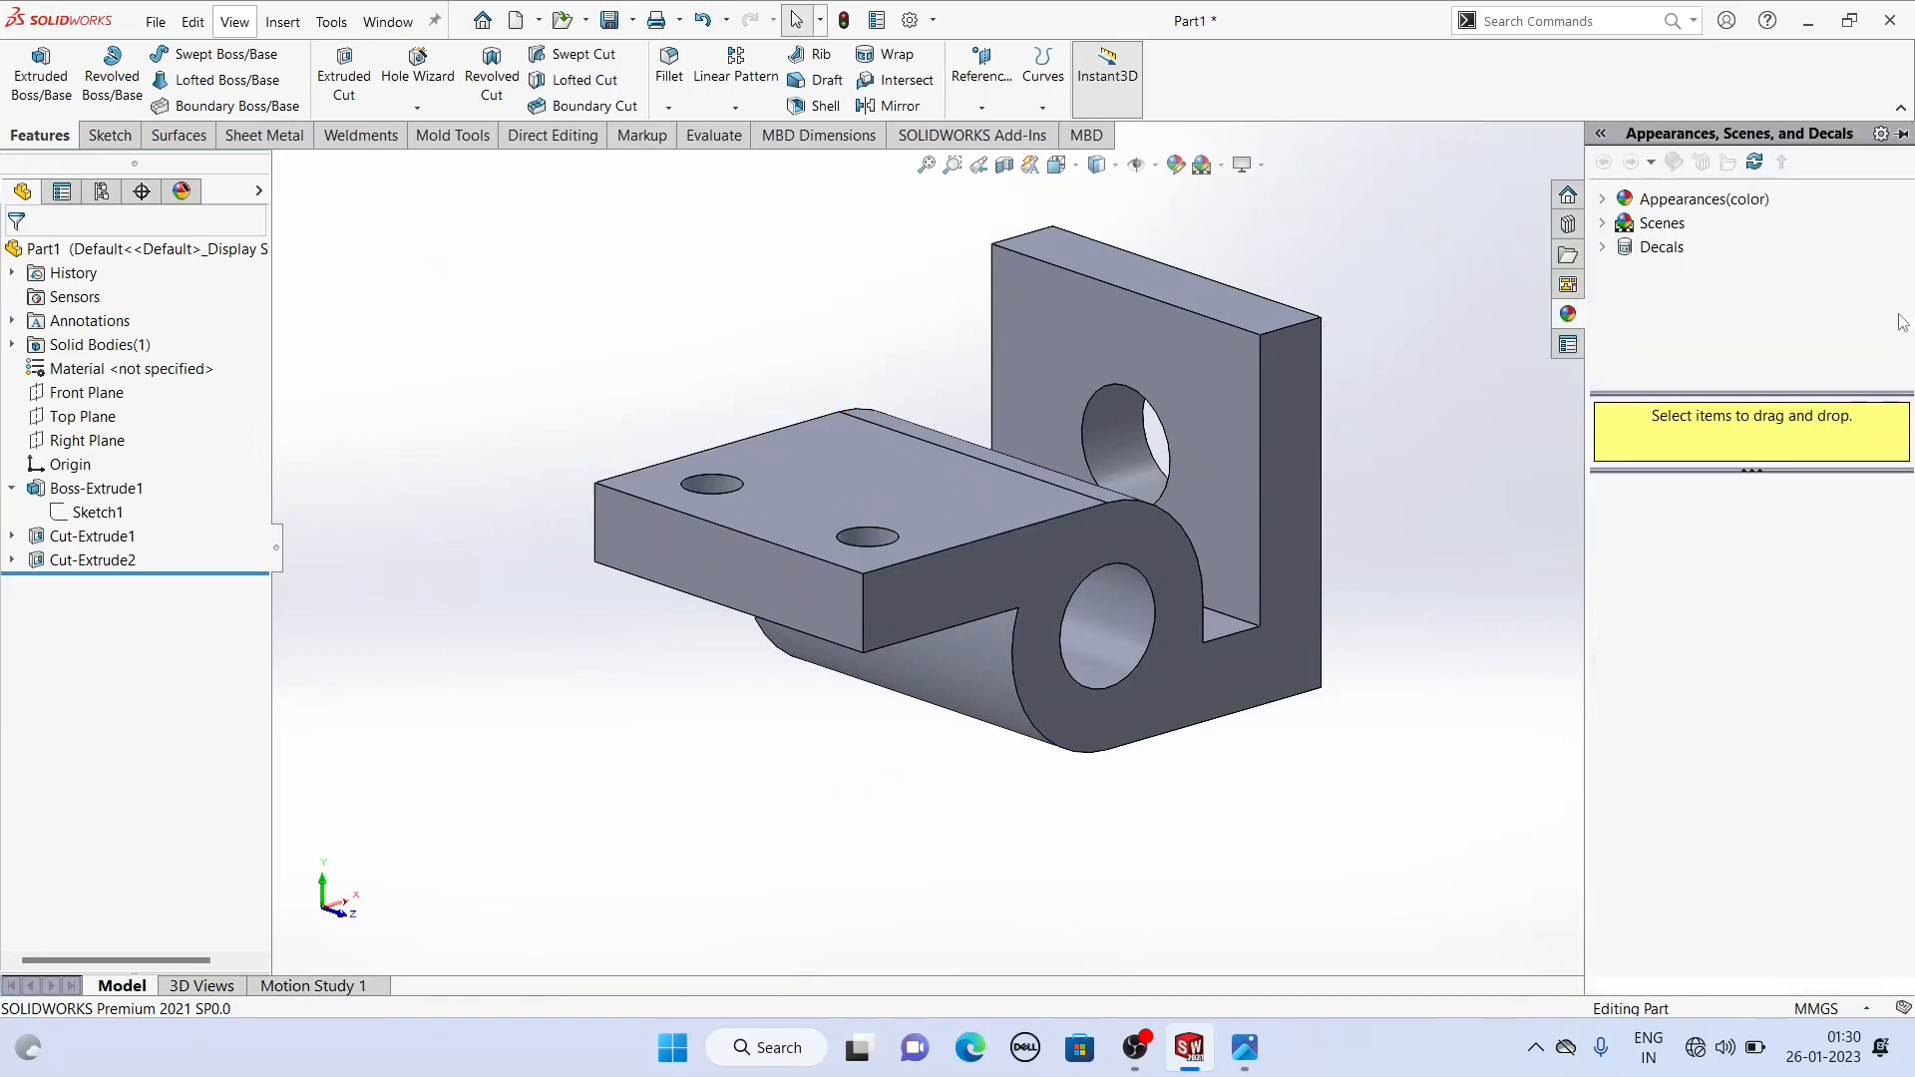
pyautogui.click(1690, 199)
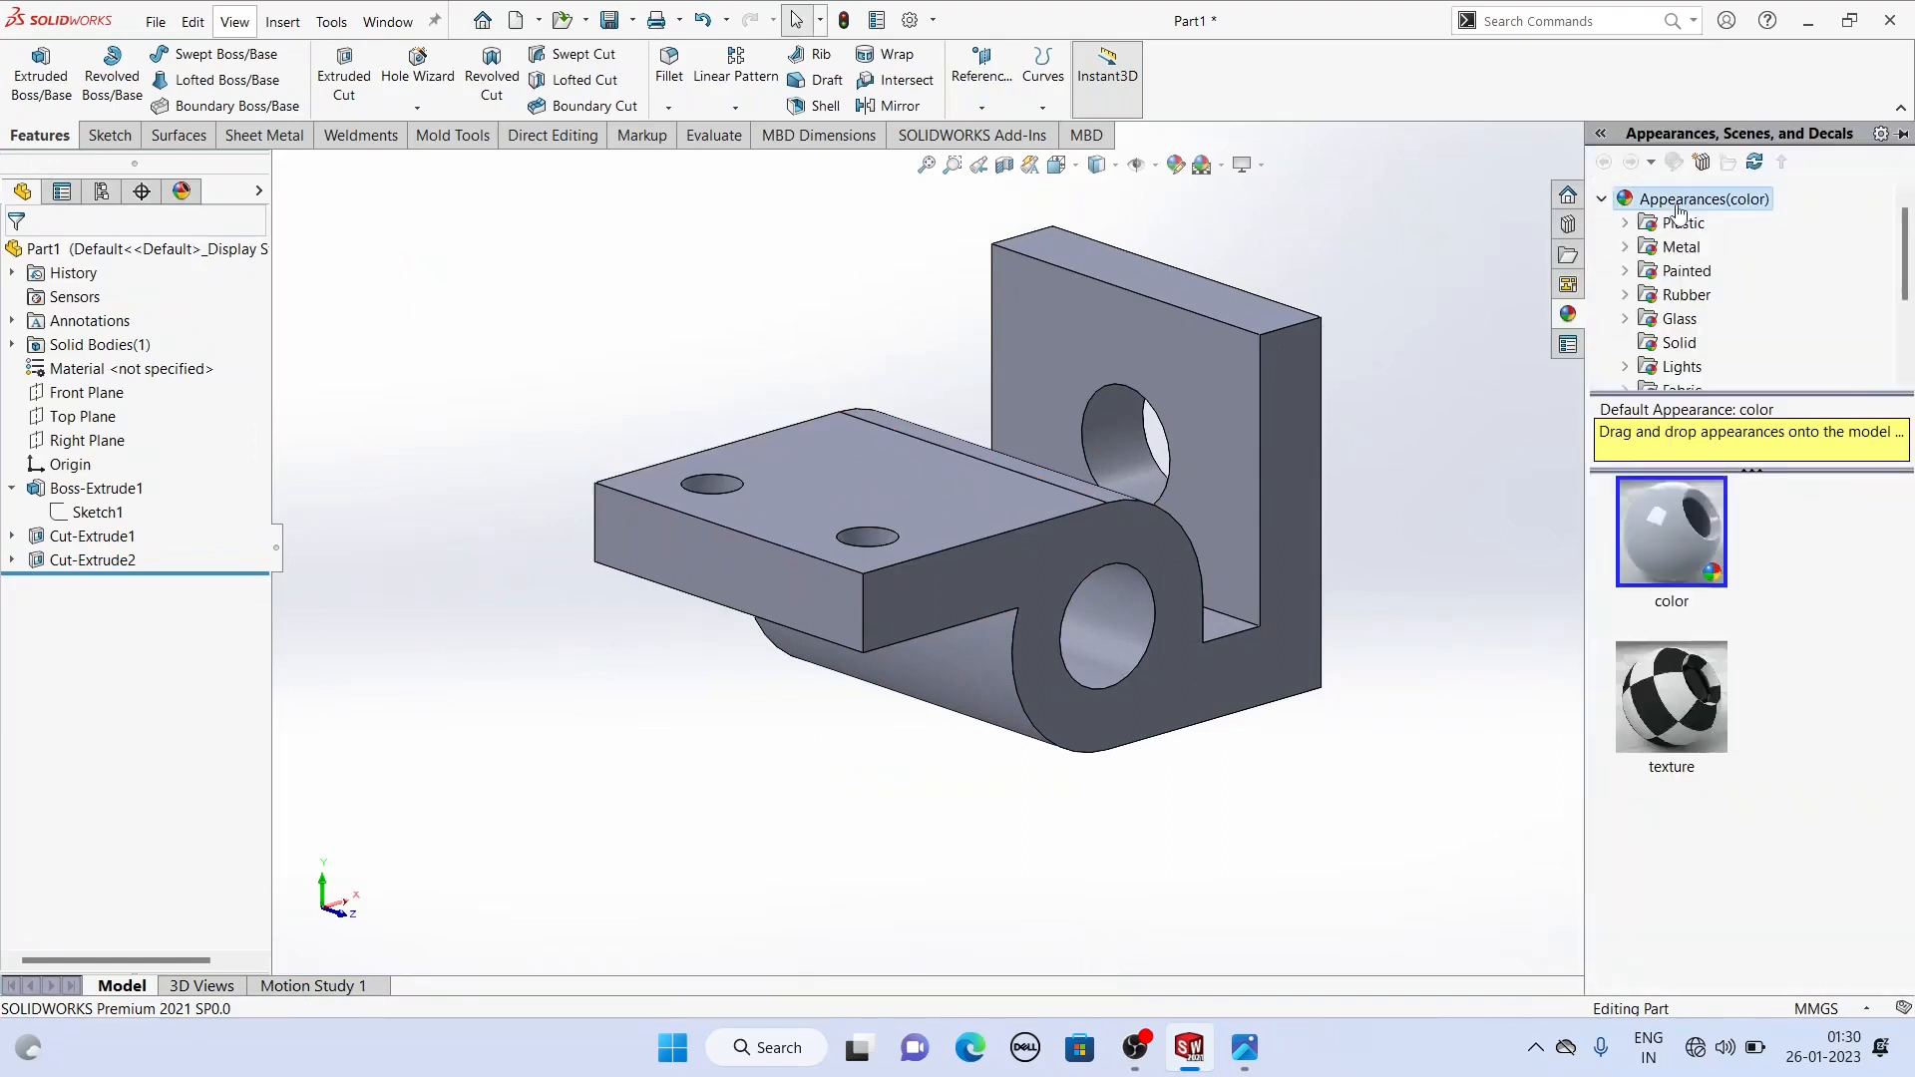
pyautogui.doubleClick(1640, 254)
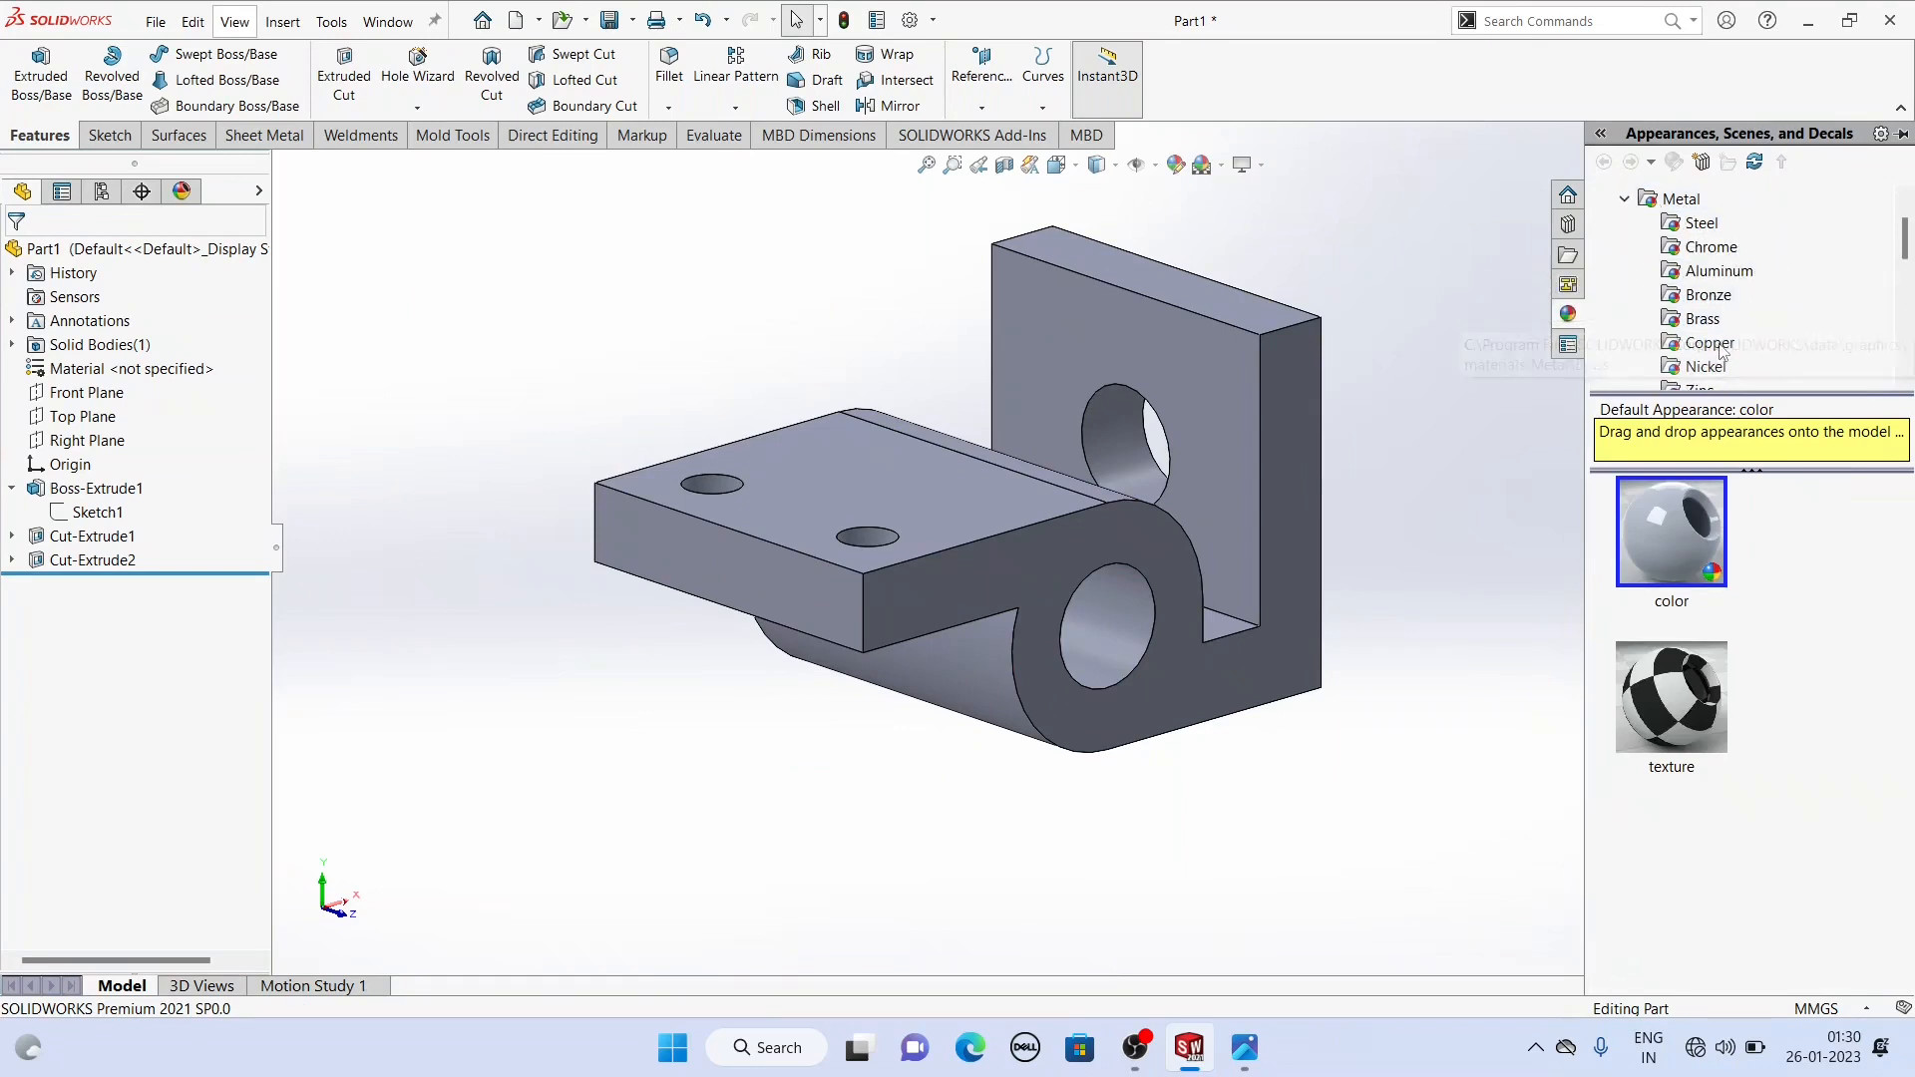
pyautogui.click(1702, 319)
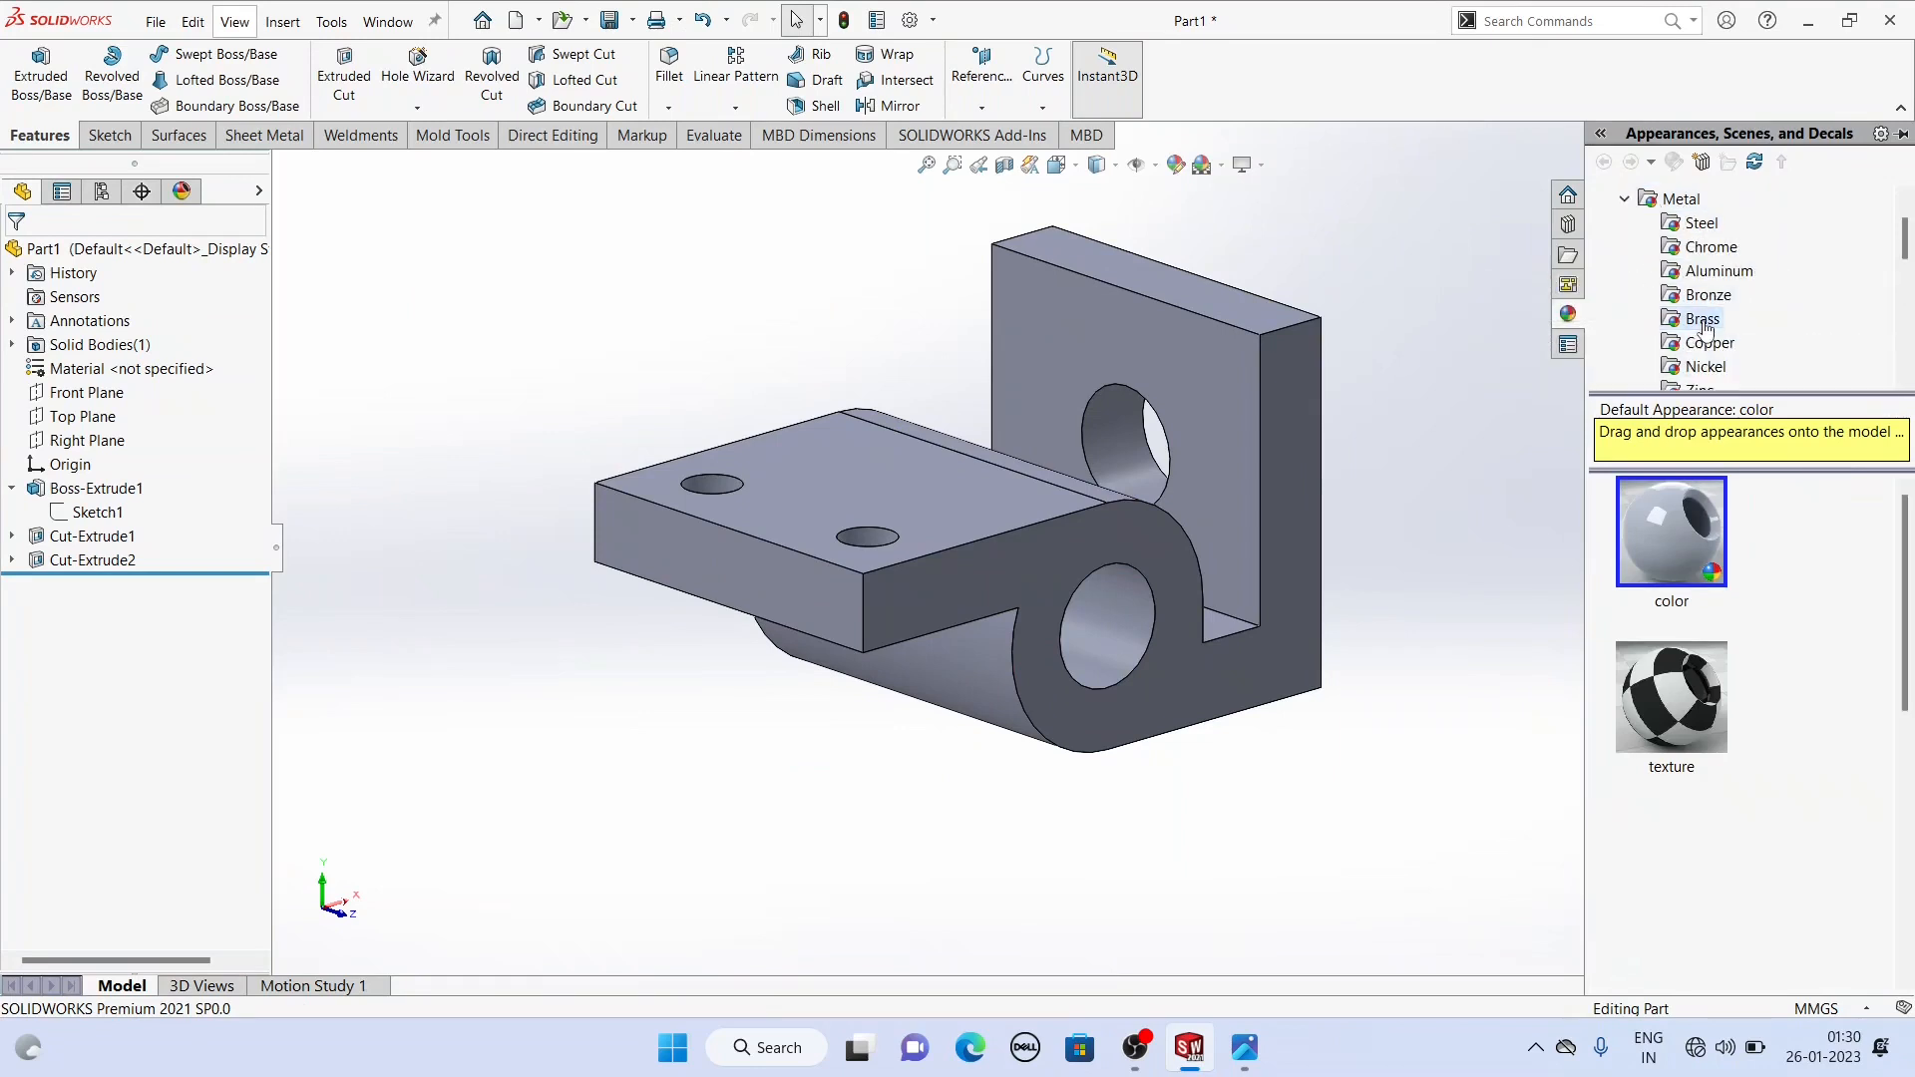
pyautogui.scroll(-5, 1770, 904)
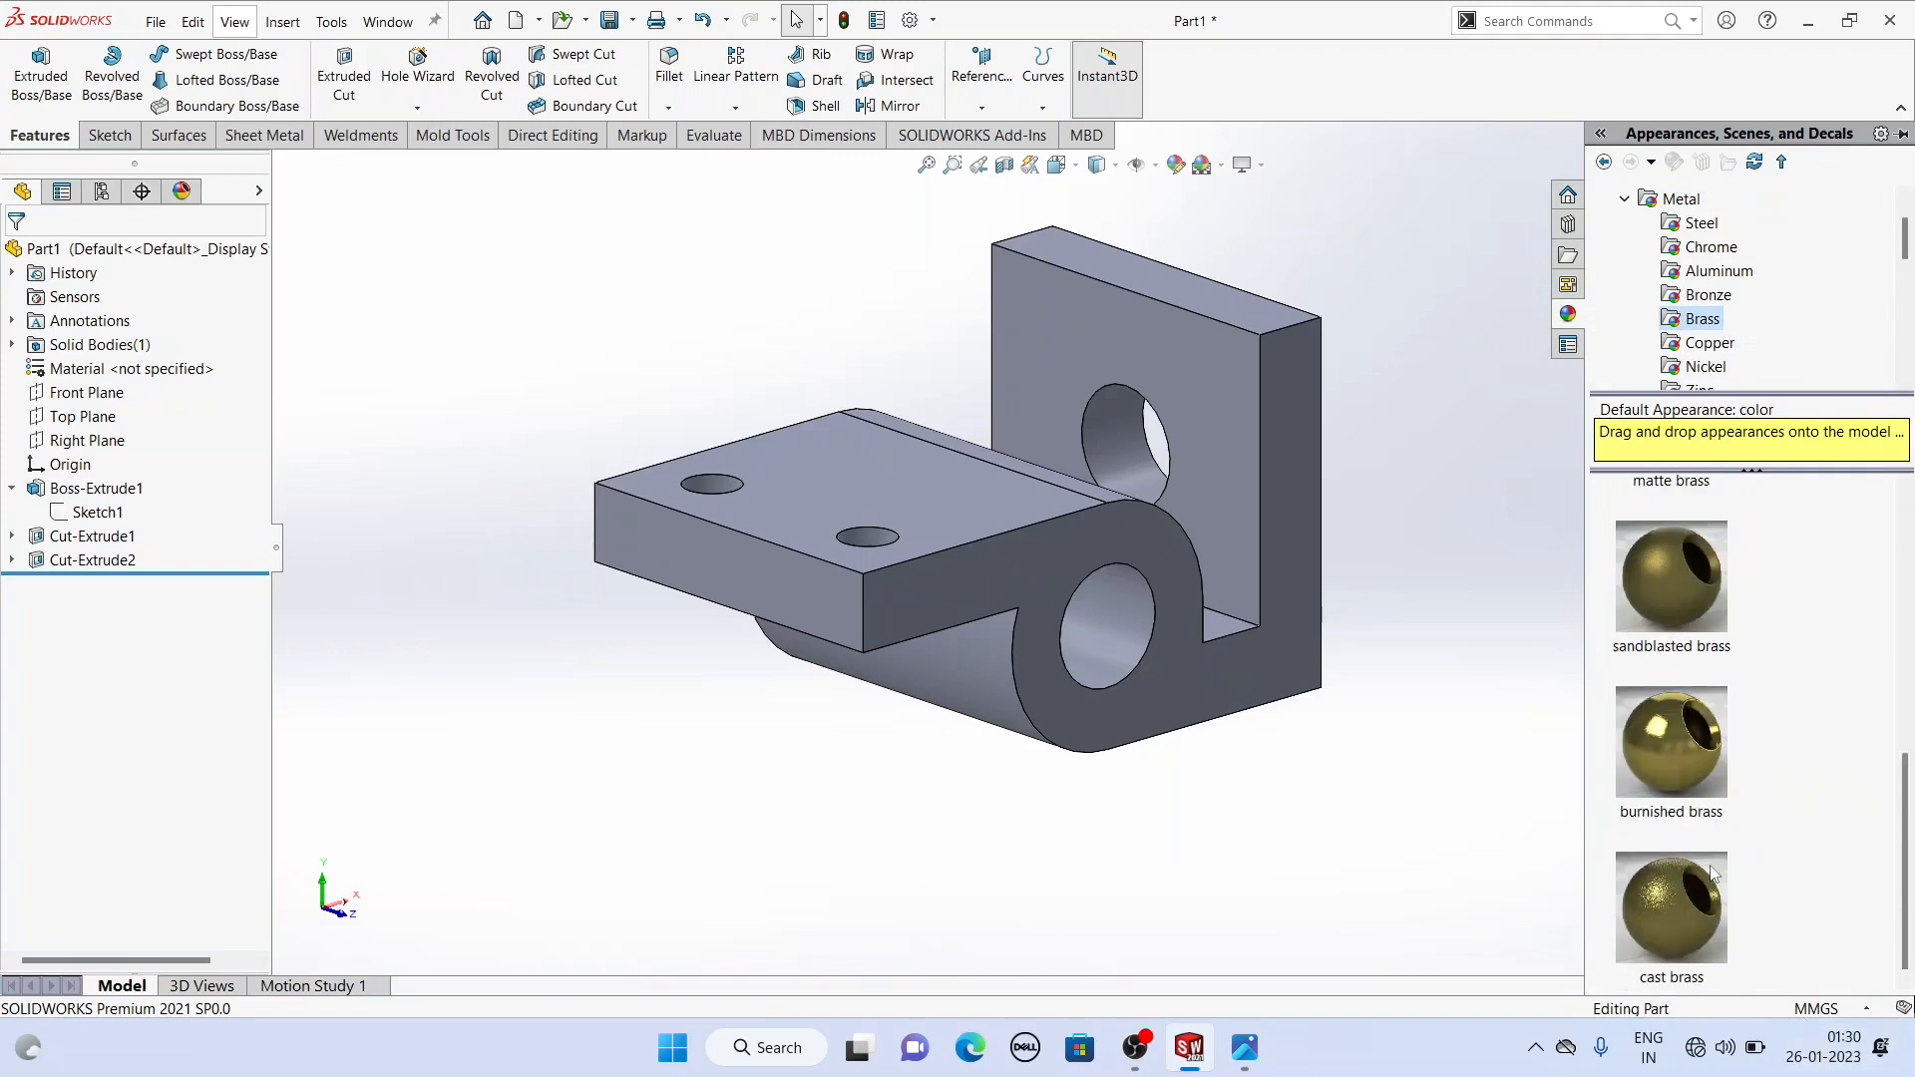
pyautogui.scroll(5, 1710, 818)
pyautogui.moveTo(1709, 774)
pyautogui.scroll(-3, 1709, 774)
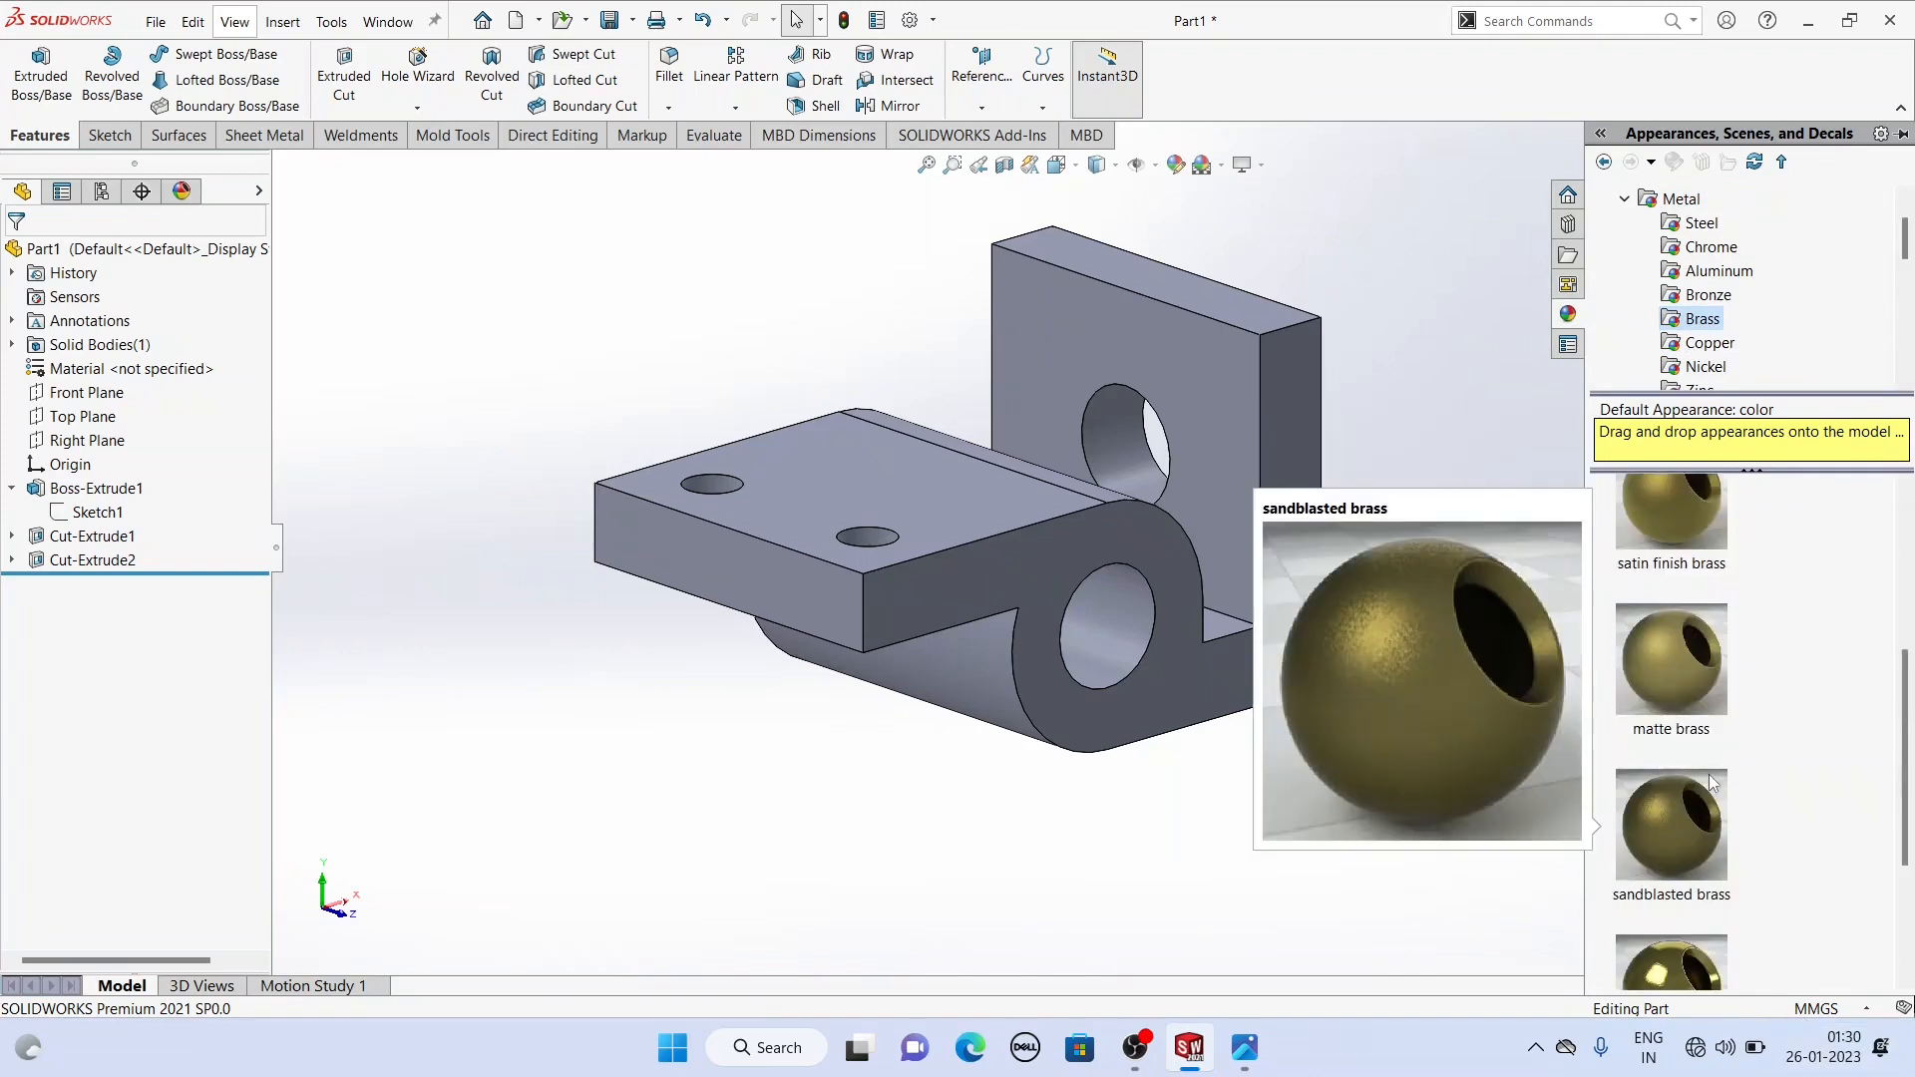
pyautogui.doubleClick(1695, 816)
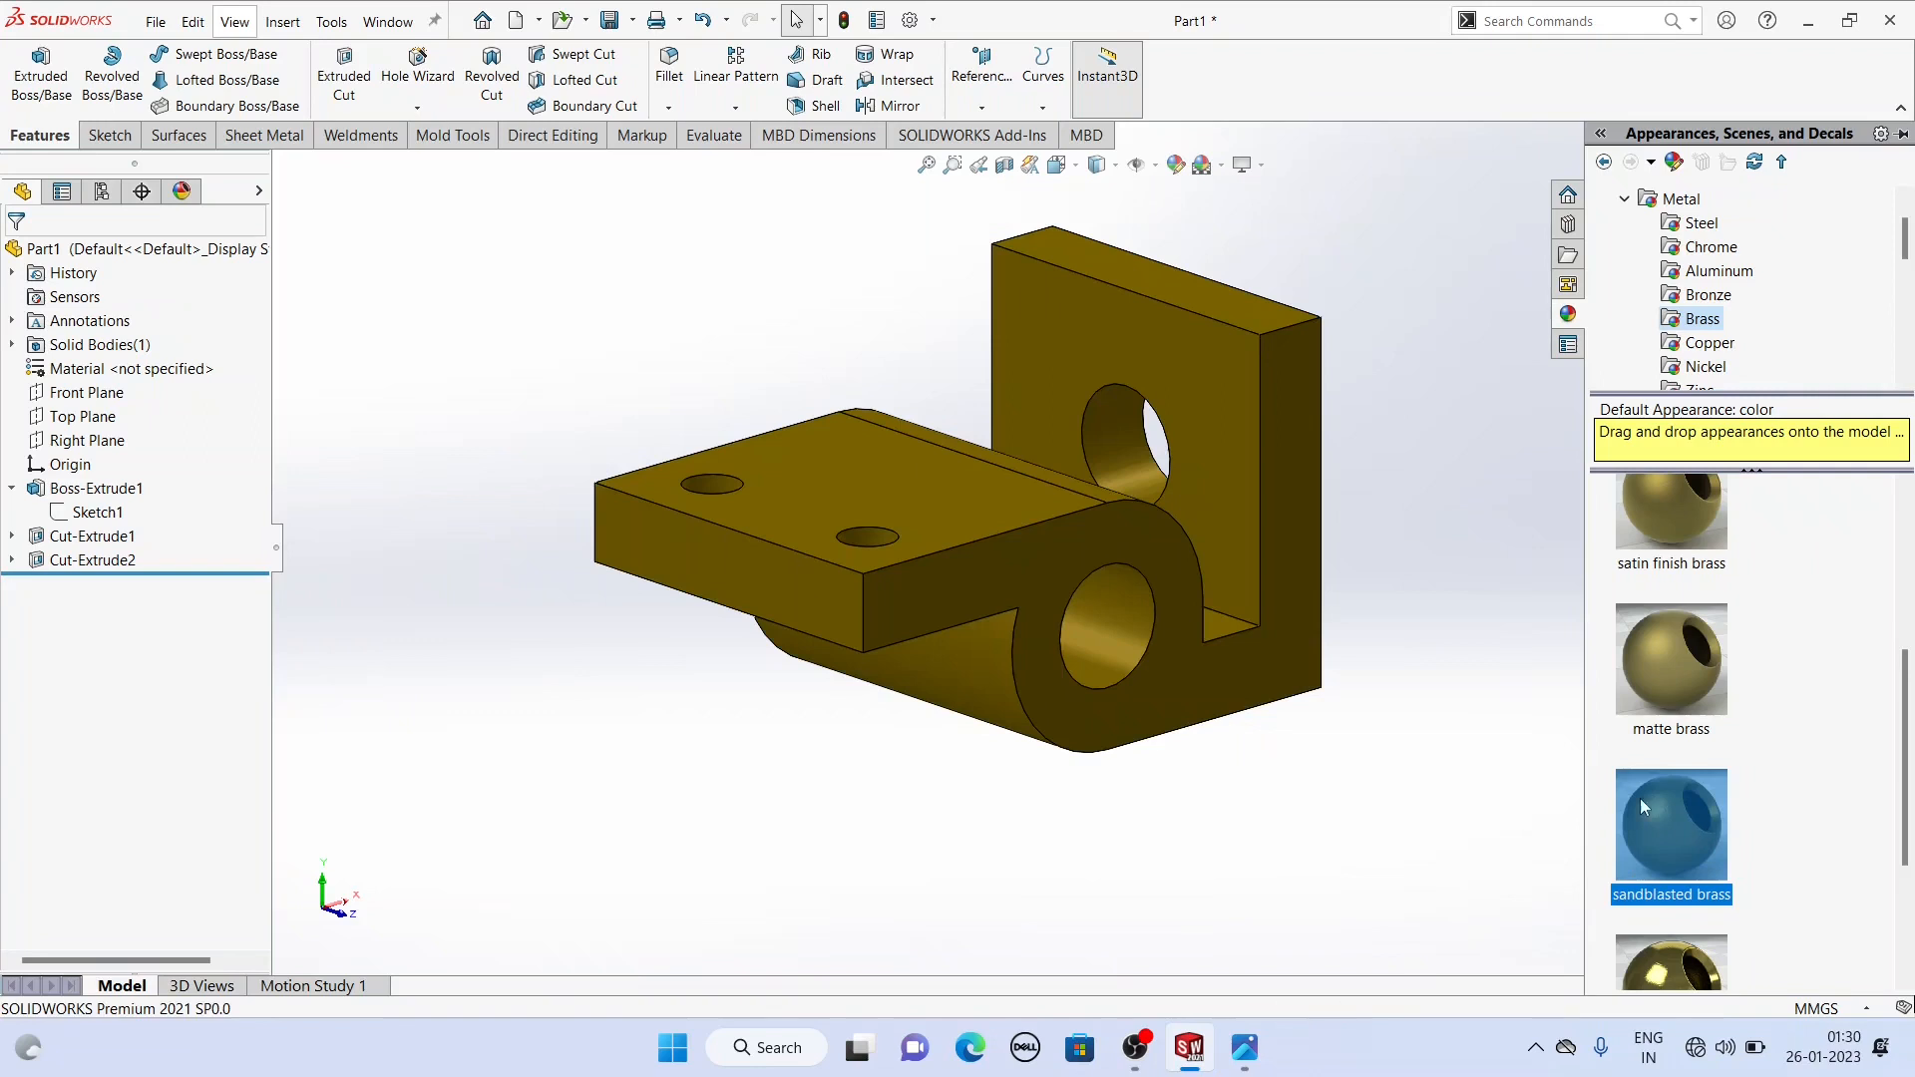
pyautogui.moveTo(1504, 773); pyautogui.dragTo(832, 397, button='middle')
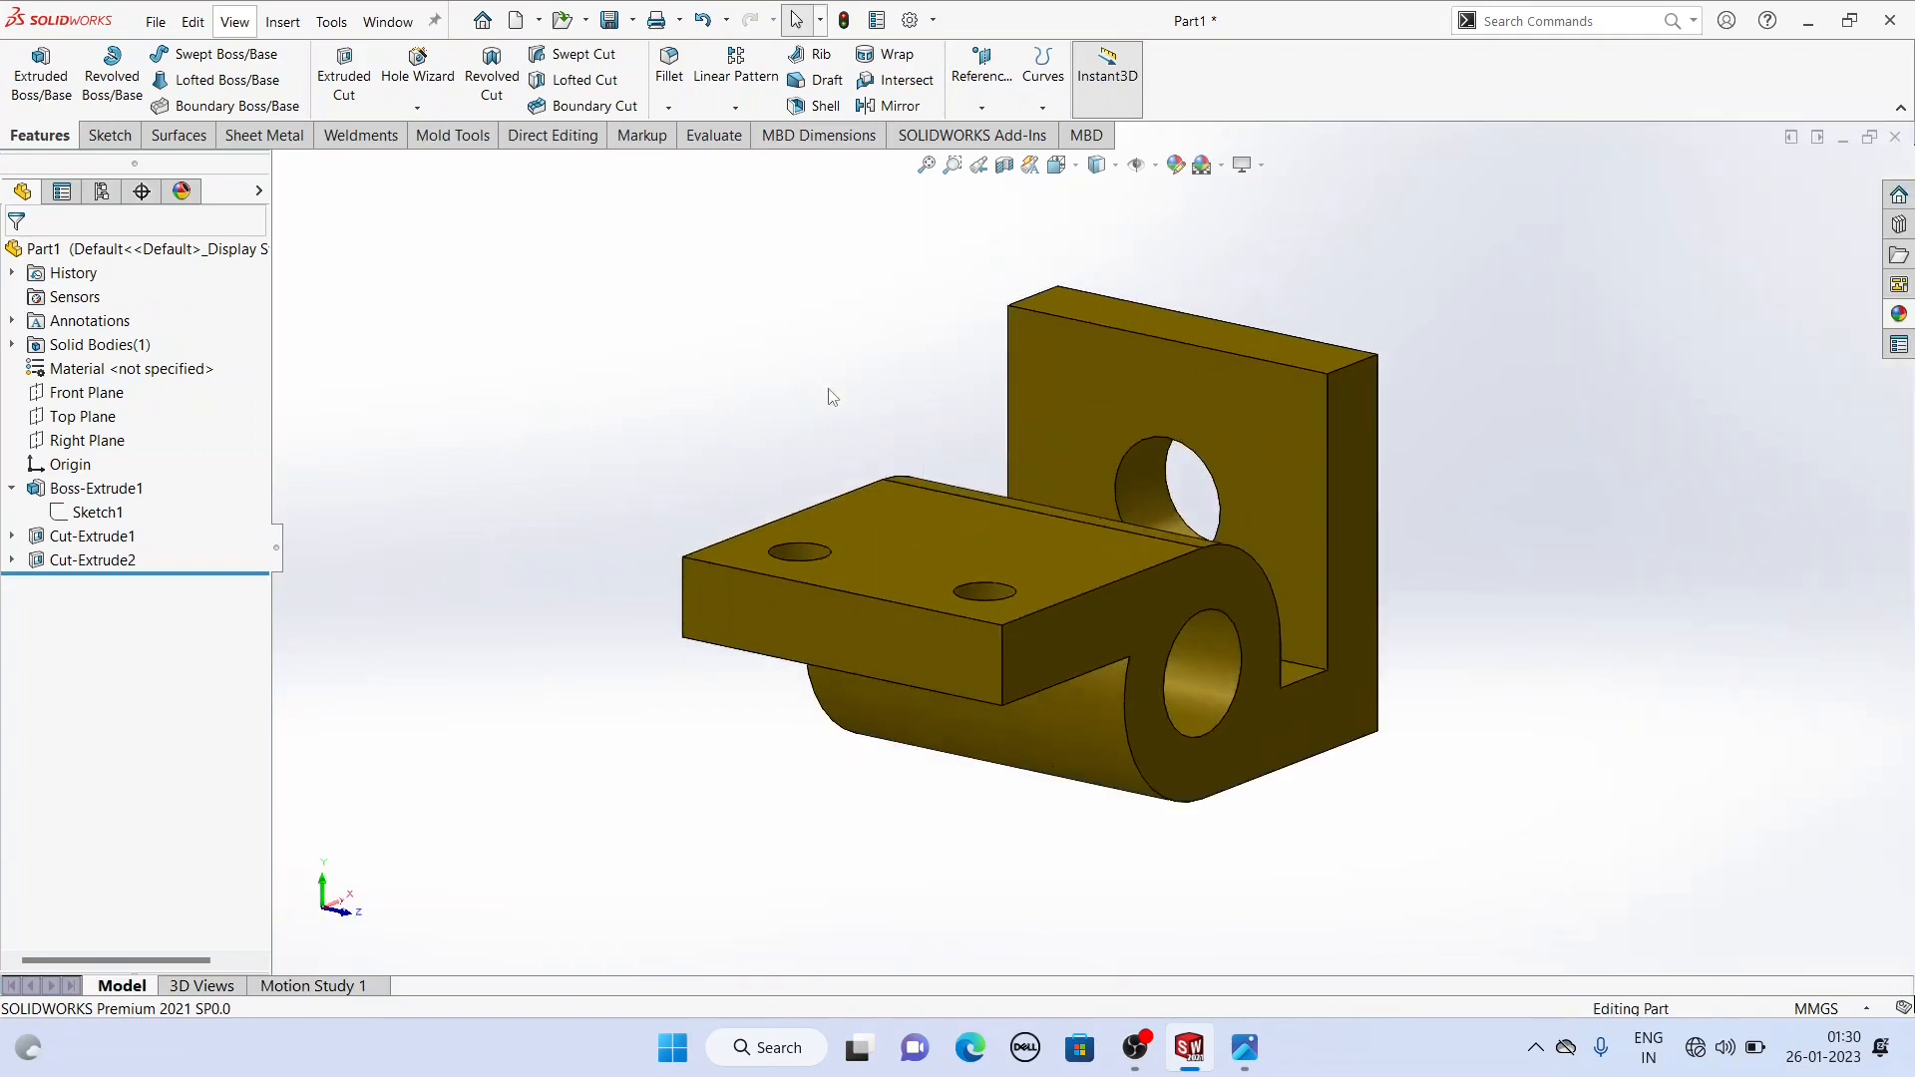